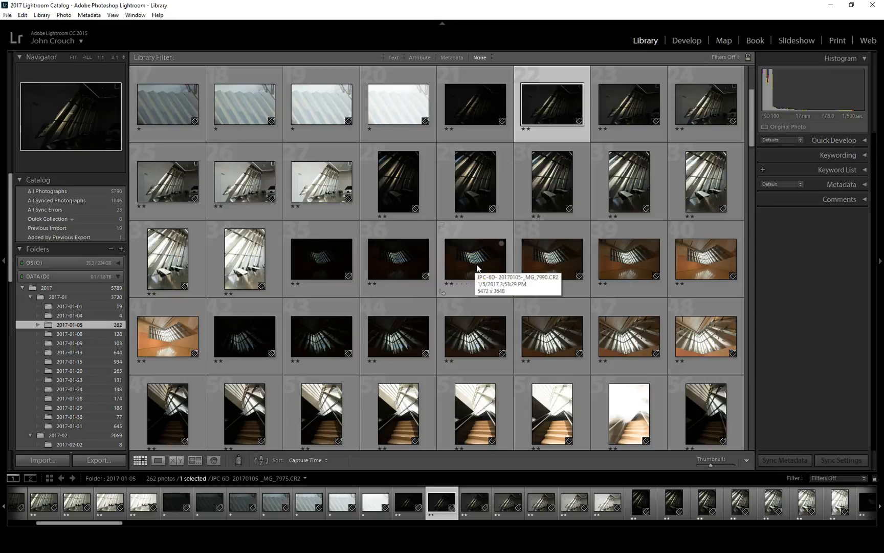
- Look through the thumbnails of the 2017-01-05 folder down to the last photo
scroll(545, 353, "down", 2)
scroll(546, 353, "down", 6)
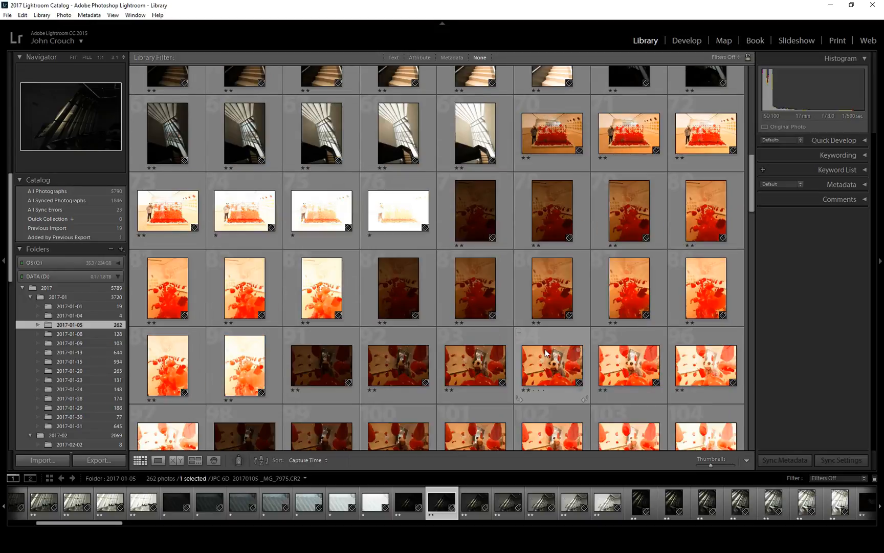
scroll(545, 349, "down", 8)
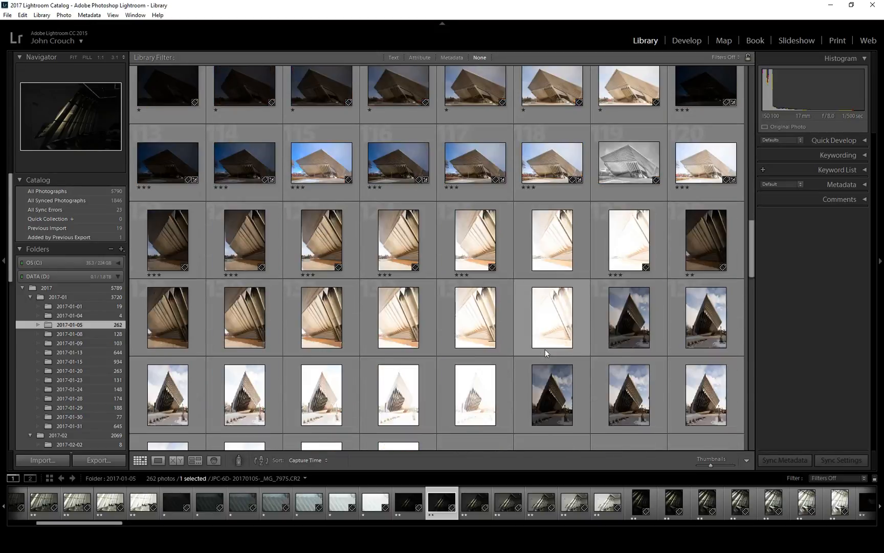
scroll(545, 353, "down", 2)
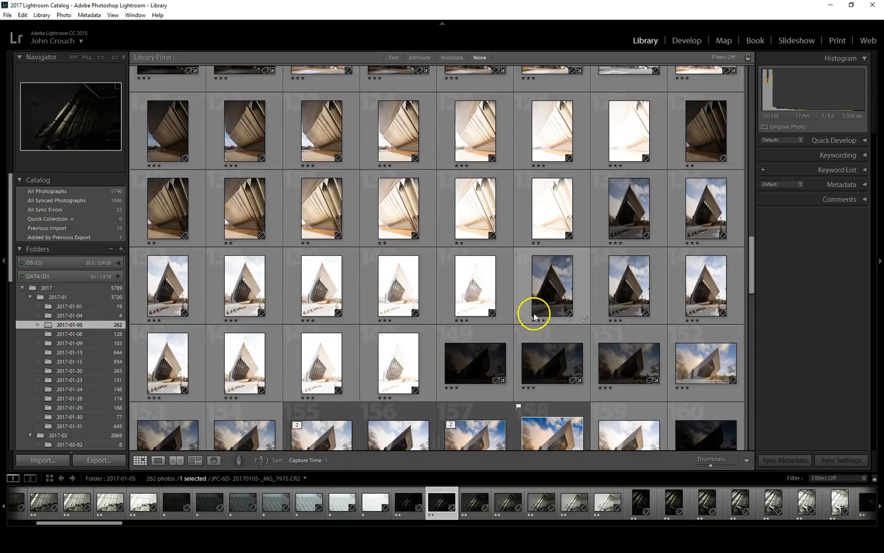
scroll(539, 307, "down", 2)
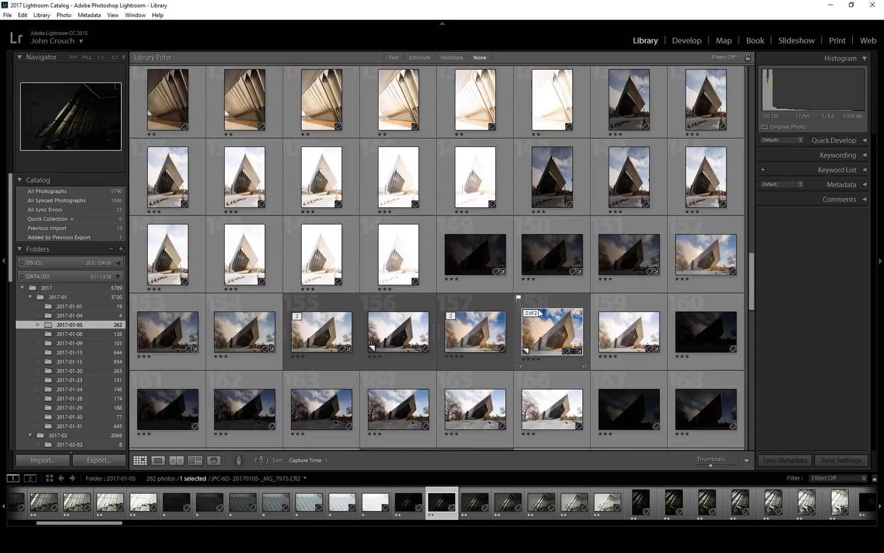
scroll(624, 314, "down", 2)
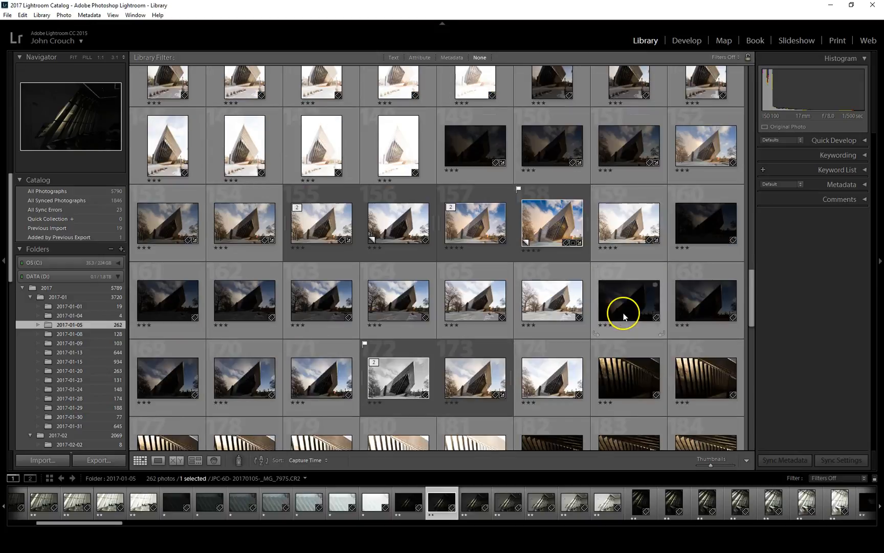
scroll(534, 316, "down", 4)
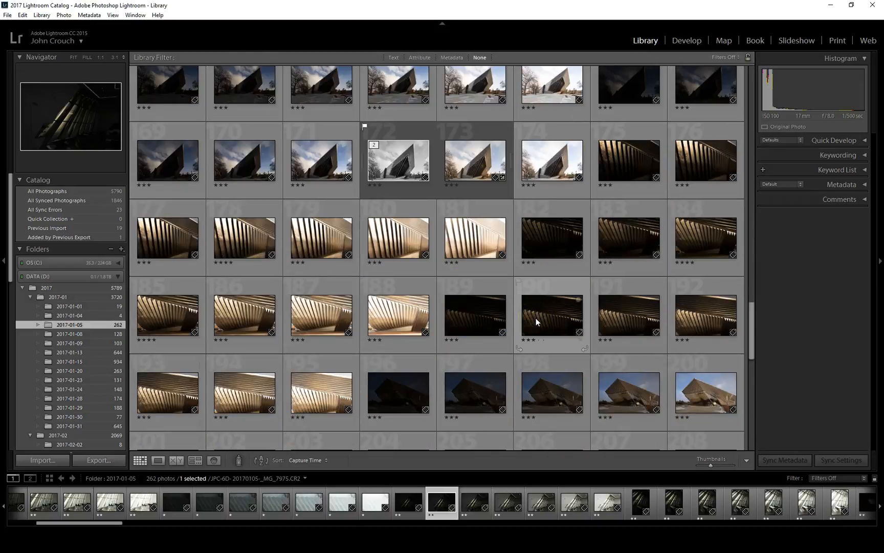
scroll(535, 321, "down", 2)
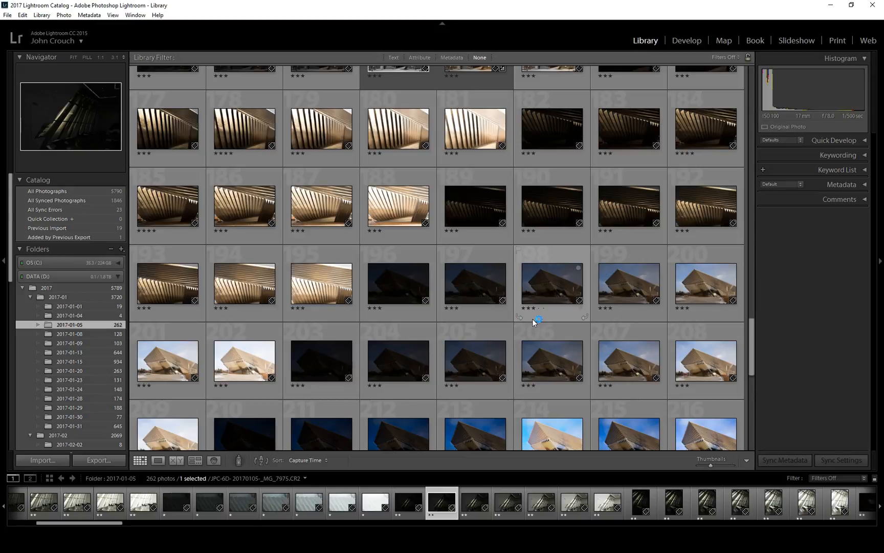
scroll(532, 318, "down", 2)
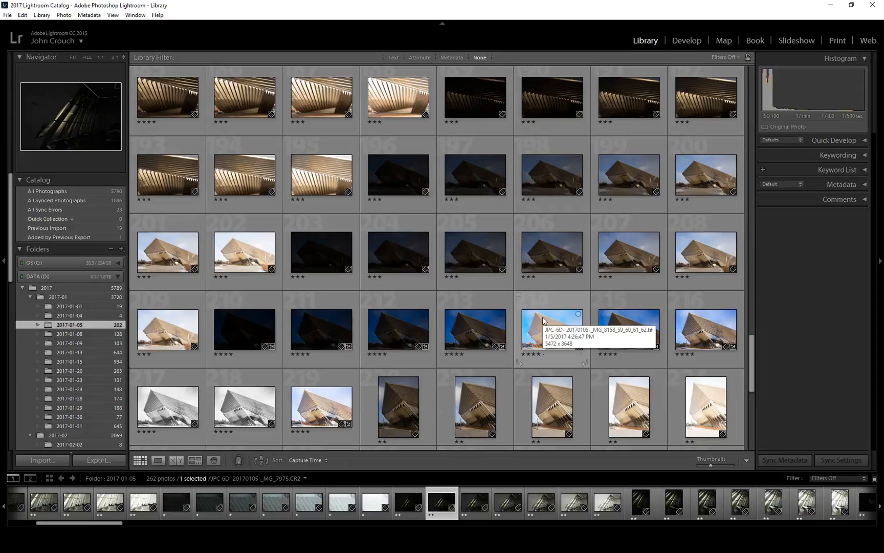
scroll(542, 317, "down", 4)
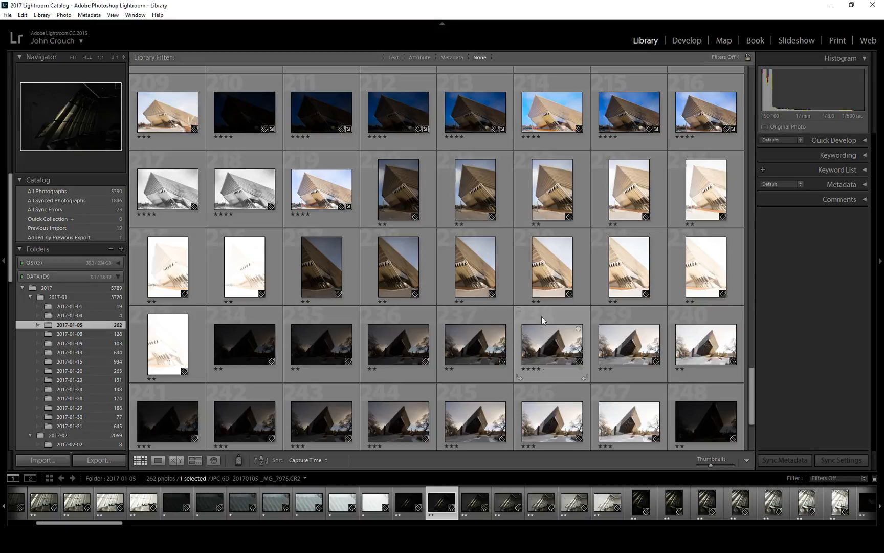
scroll(541, 316, "down", 2)
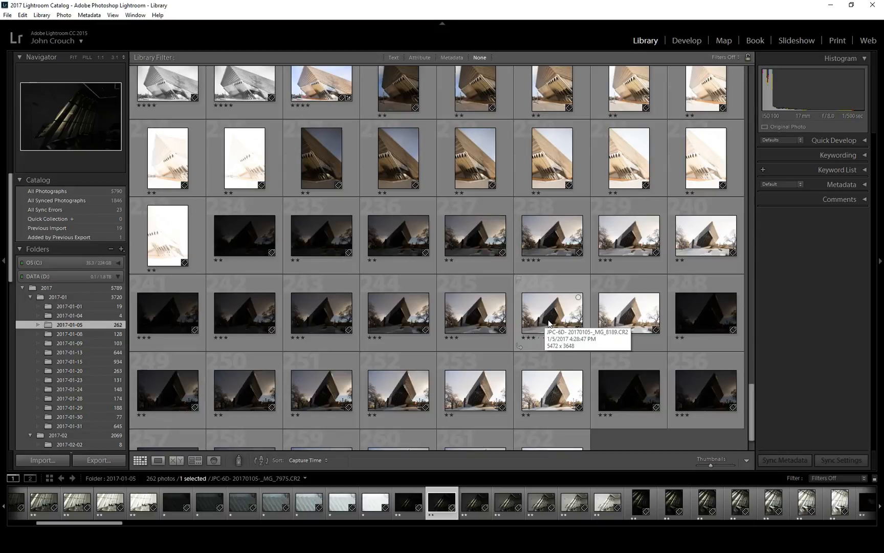
scroll(548, 322, "down", 1)
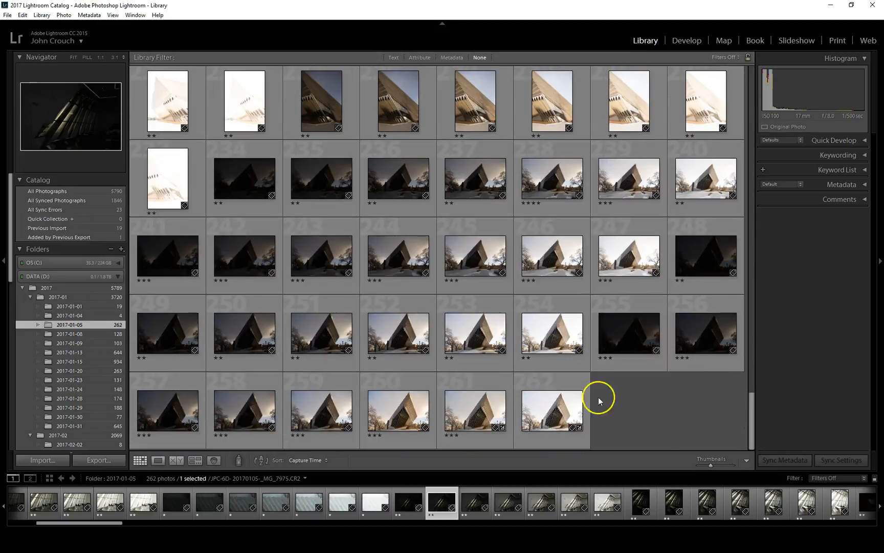
- Filter the folder's photos with the 3+ Stars preset
left_click(824, 478)
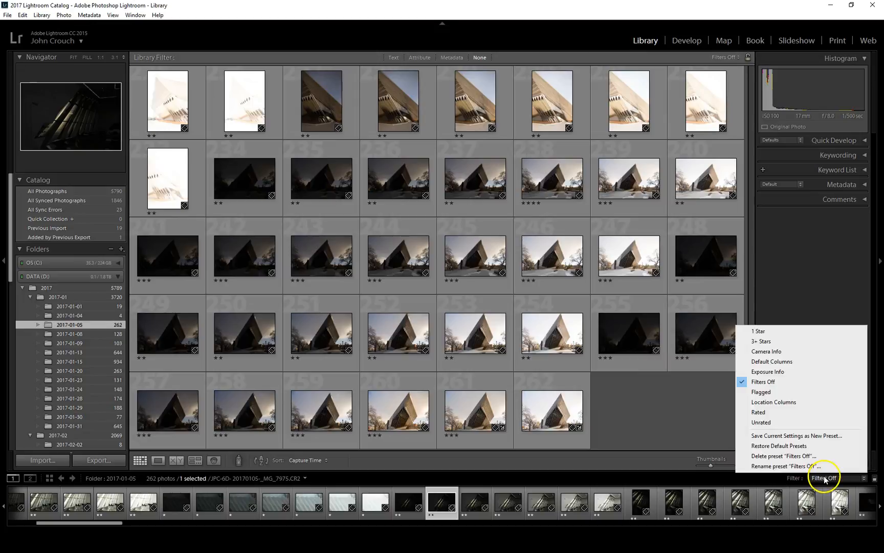
left_click(779, 342)
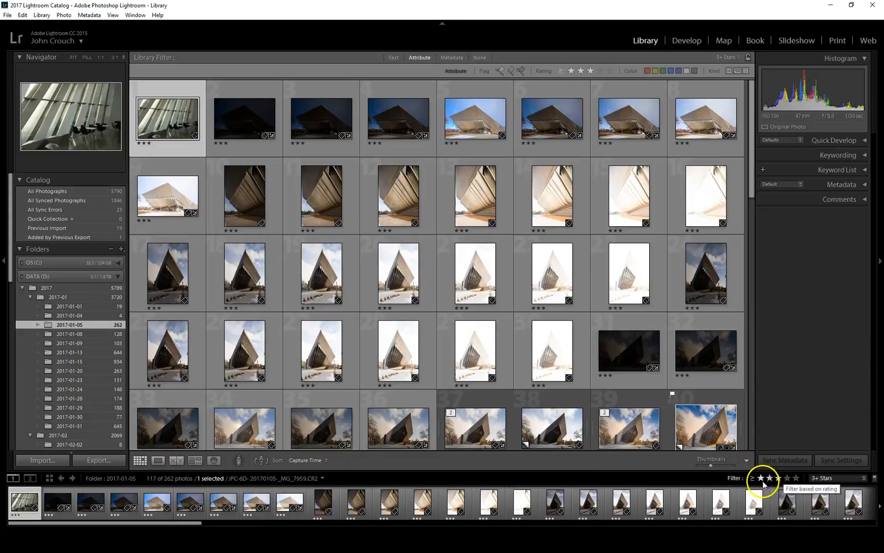
- Try the rating filter at 2 stars and 4 stars and higher, and return it to 3 stars and higher
left_click(769, 481)
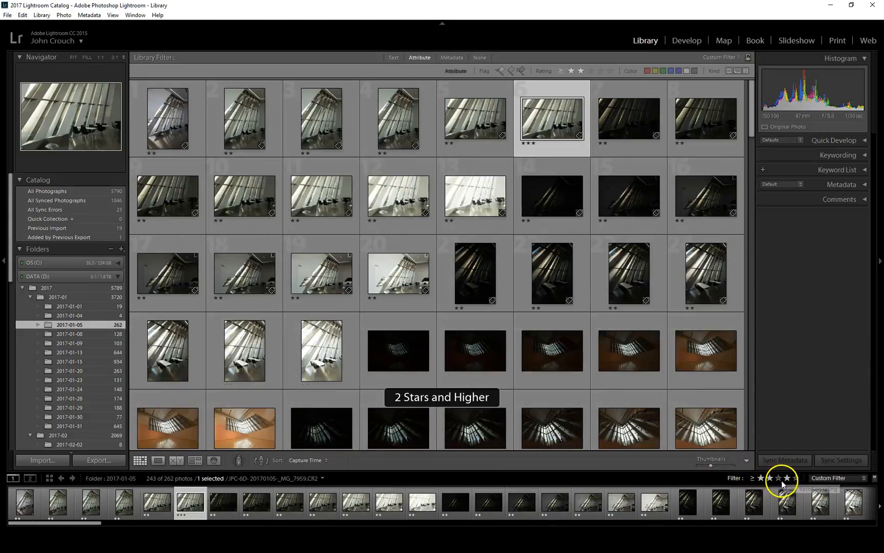
left_click(778, 479)
left_click(785, 479)
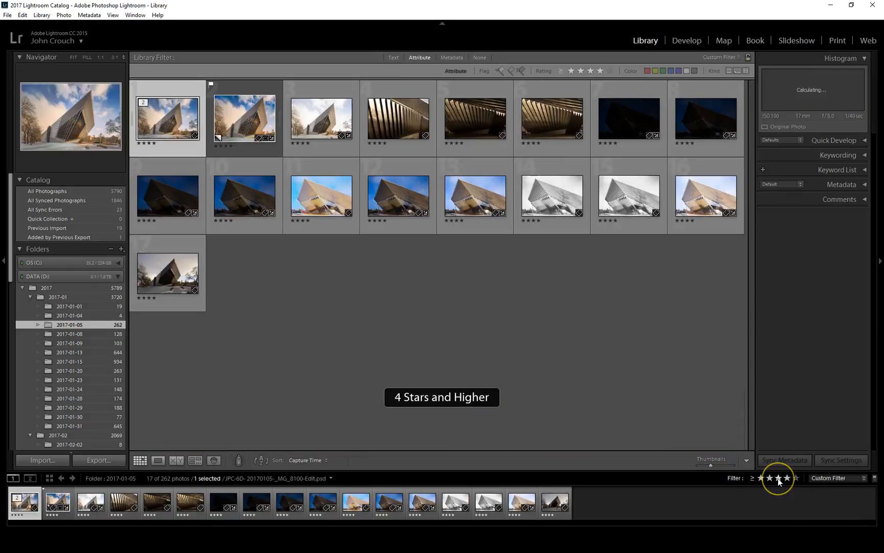
left_click(778, 478)
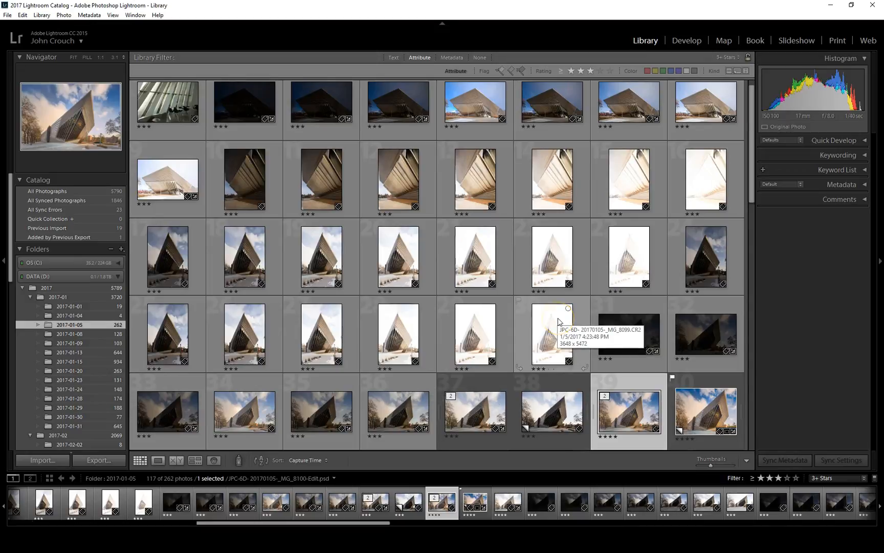
- Open the merged _MG_8065_66_67_68_69_70_71.tif in Loupe view and browse its following bracketed exposures as far as _MG_8072.CR2
scroll(461, 279, "down", 1)
scroll(459, 275, "up", 2)
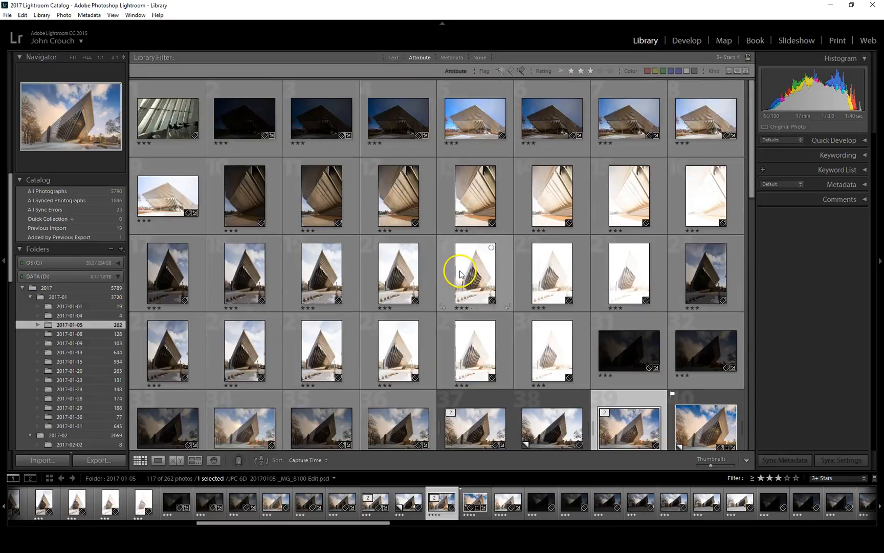
double_click(471, 113)
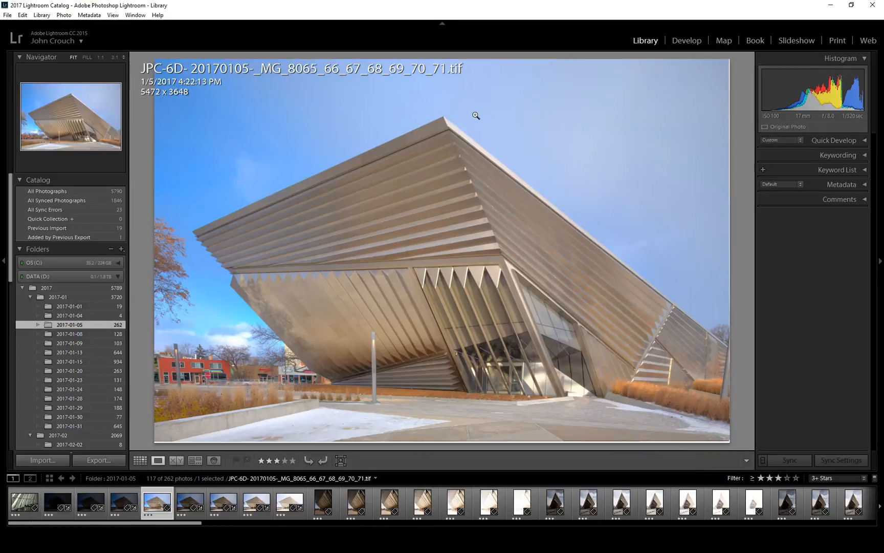
key("Right")
key("Right")
key("Right")
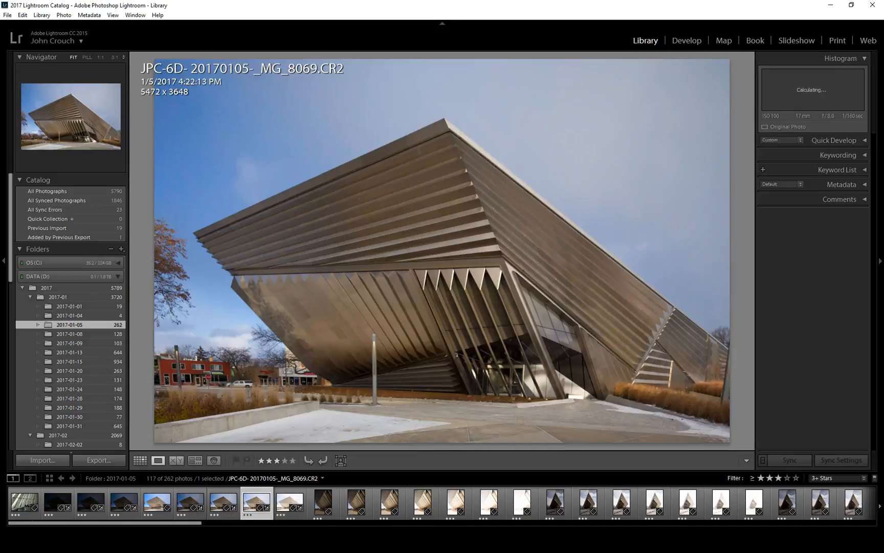
key("Right")
key("Right")
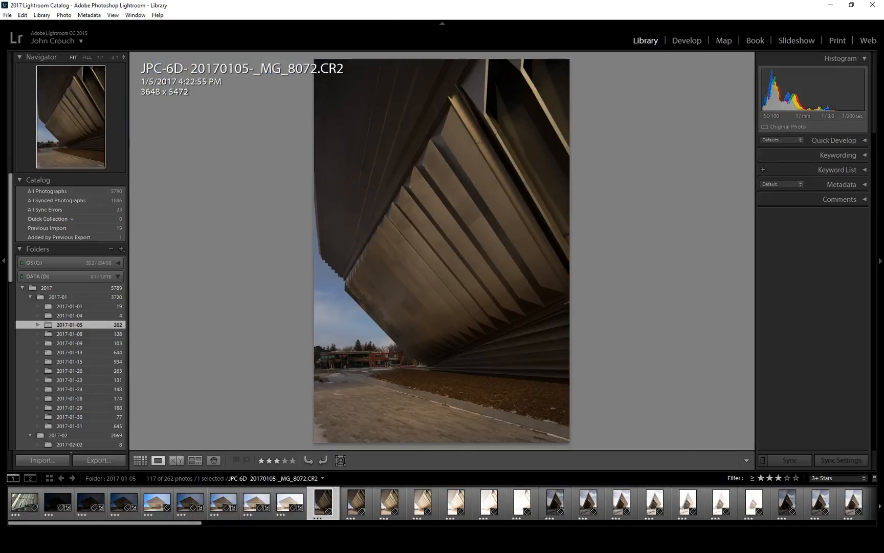
- Review the portrait bracketed exposures of the building's ribbed overhang, from dark to overexposed, up to _MG_8077.CR2
key("Right")
key("Right")
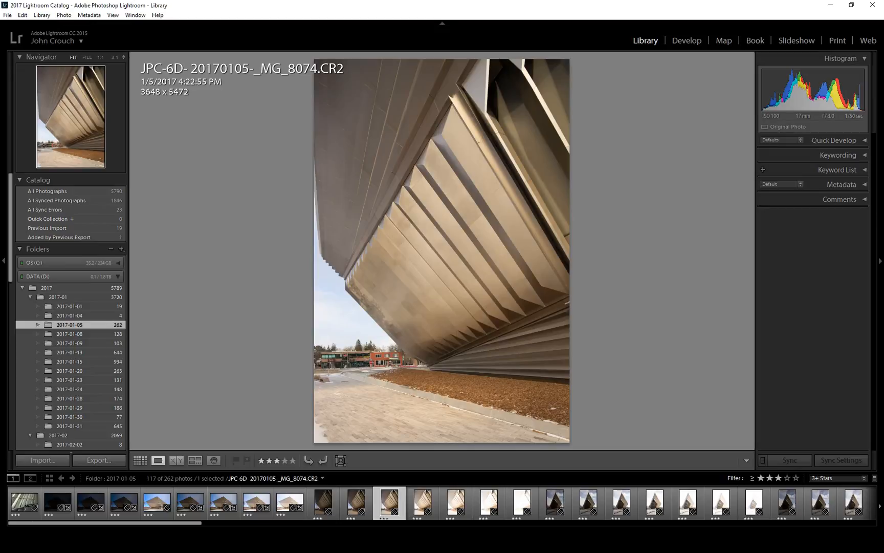
key("Right")
key("Right")
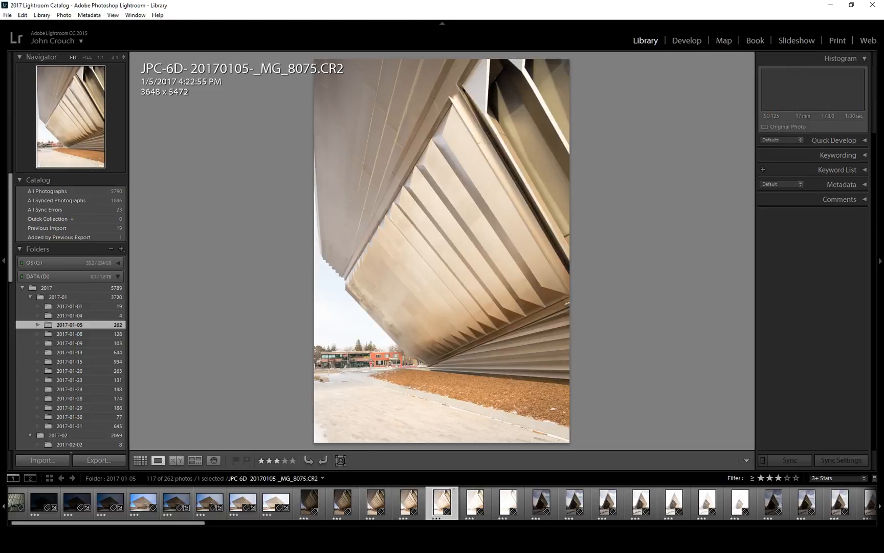
key("Right")
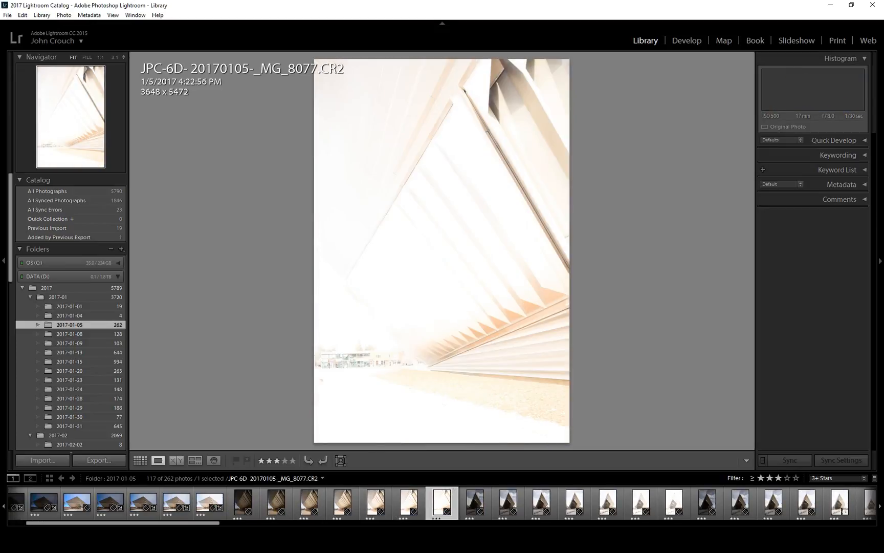
- Review the two portrait bracketed series of the pointed facade, starting at _MG_8086.CR2 and running through the overexposed frames
key("Right")
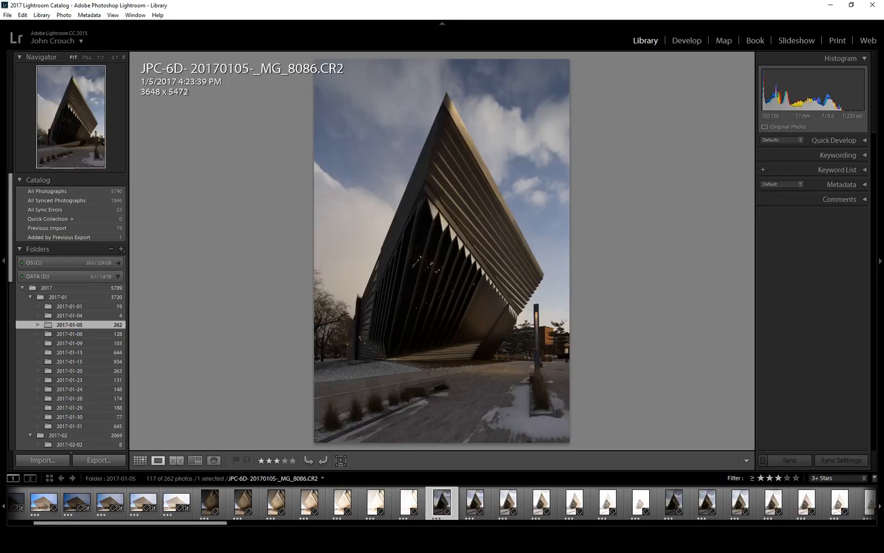
key("Right")
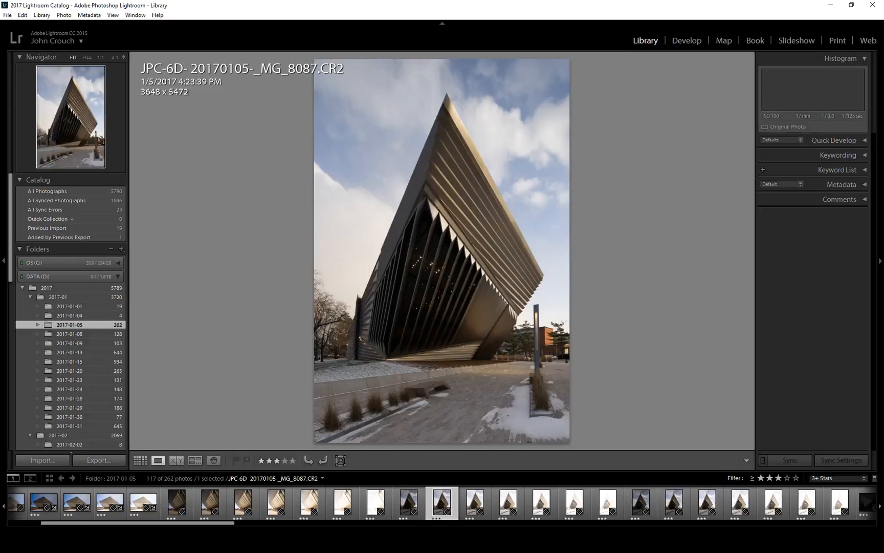
key("Right")
key("Right")
key("Right")
key("Right")
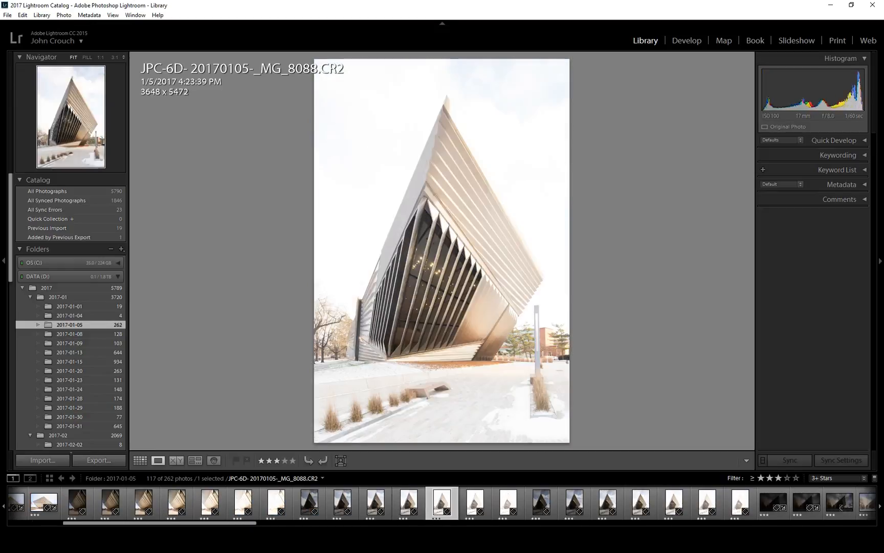
key("Right")
key("Right")
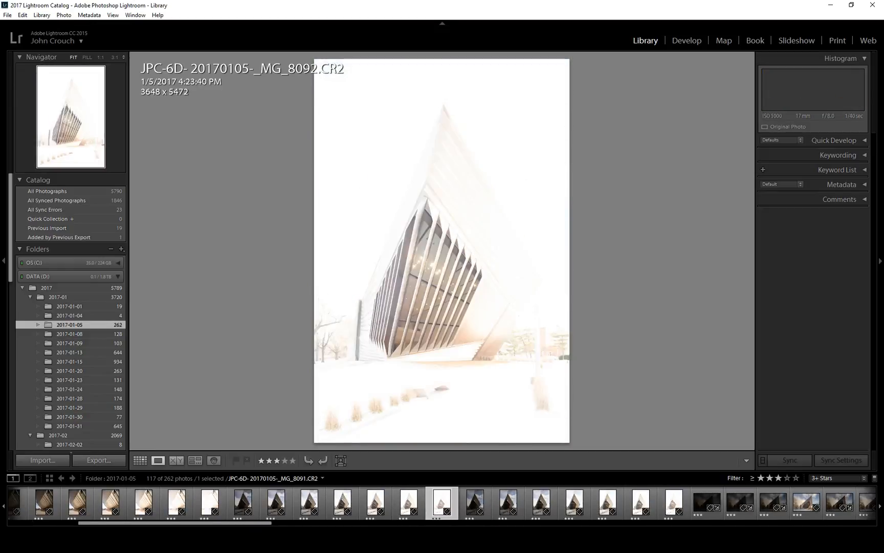
key("Right")
key("Right")
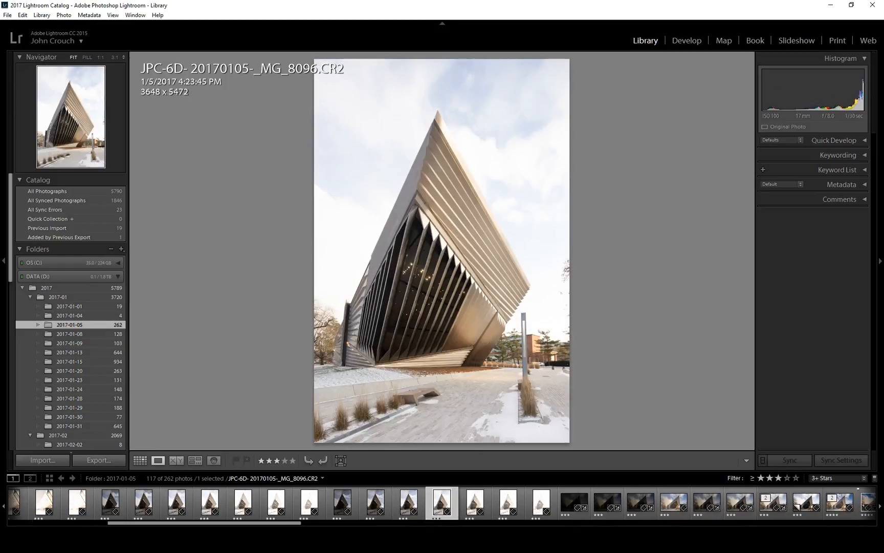
key("Right")
key("Right")
key("Right")
key("Right")
key("Right")
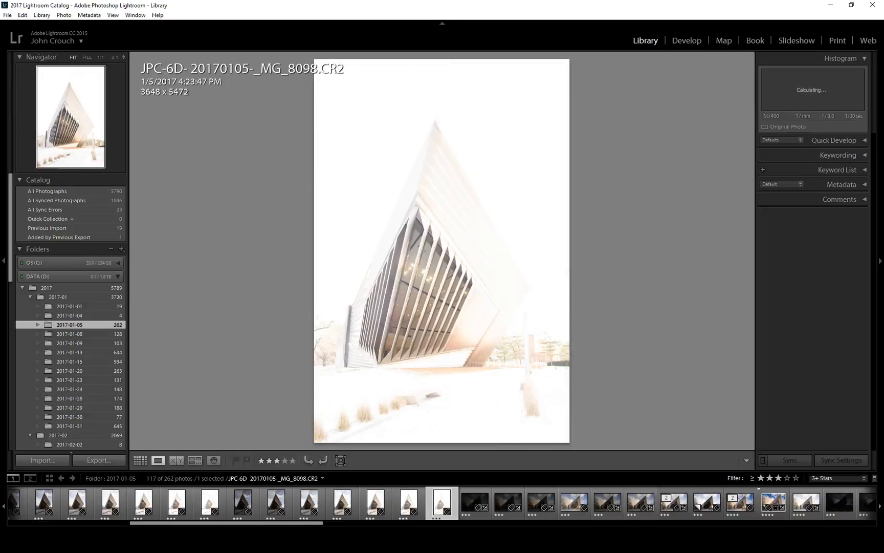
- Compare the landscape bracketed exposures of the pointed building, from _MG_8101.CR2 through the virtual copy to _MG_8100-Edit.psd
key("Left")
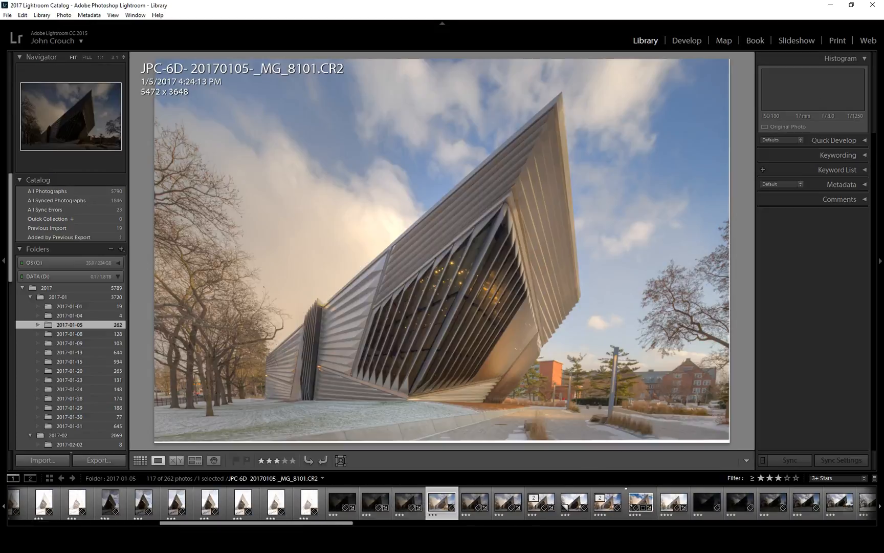
key("Right")
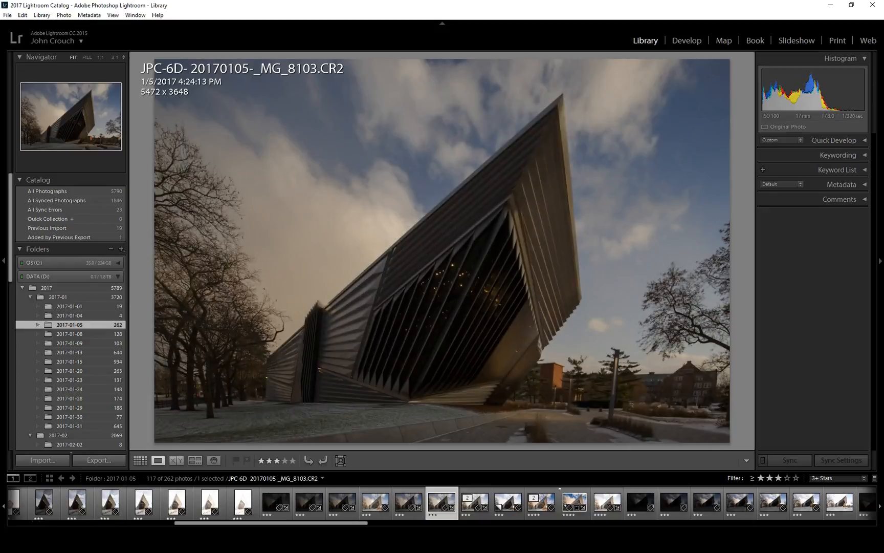
key("Right")
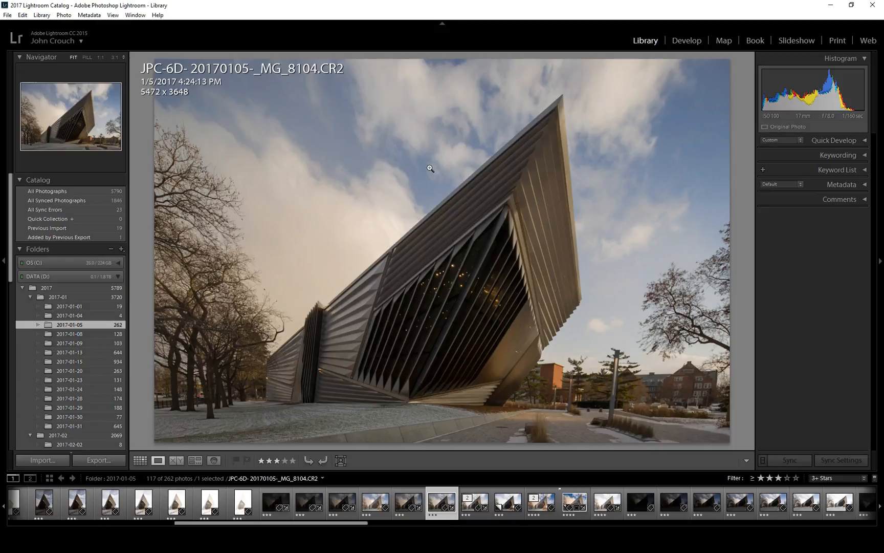
key("Right")
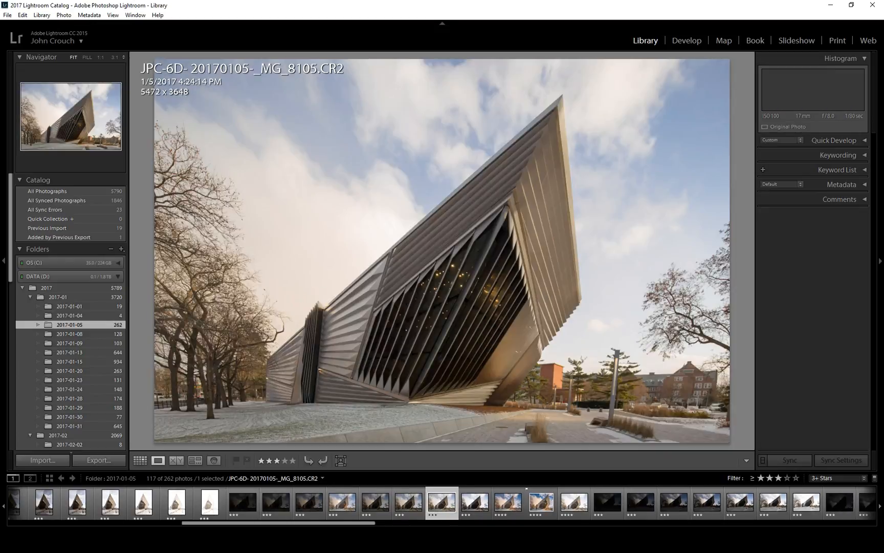
key("Right")
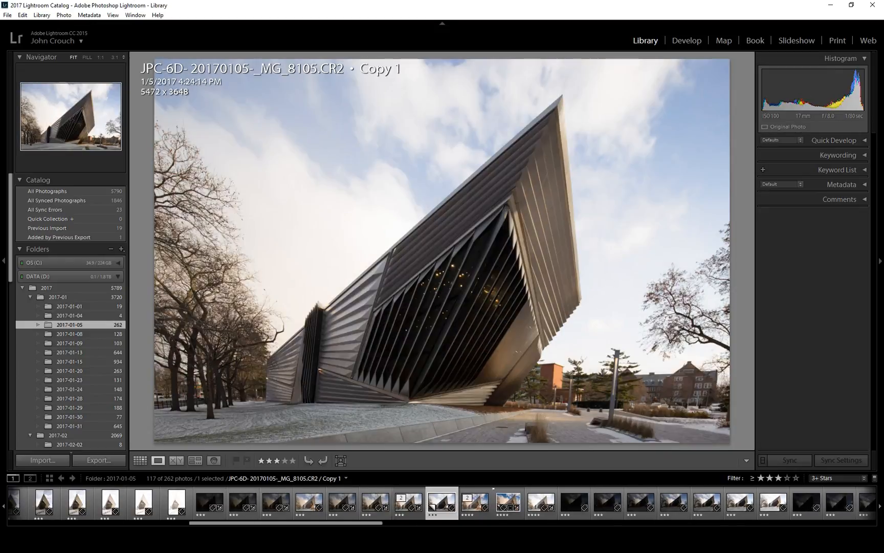
key("Right")
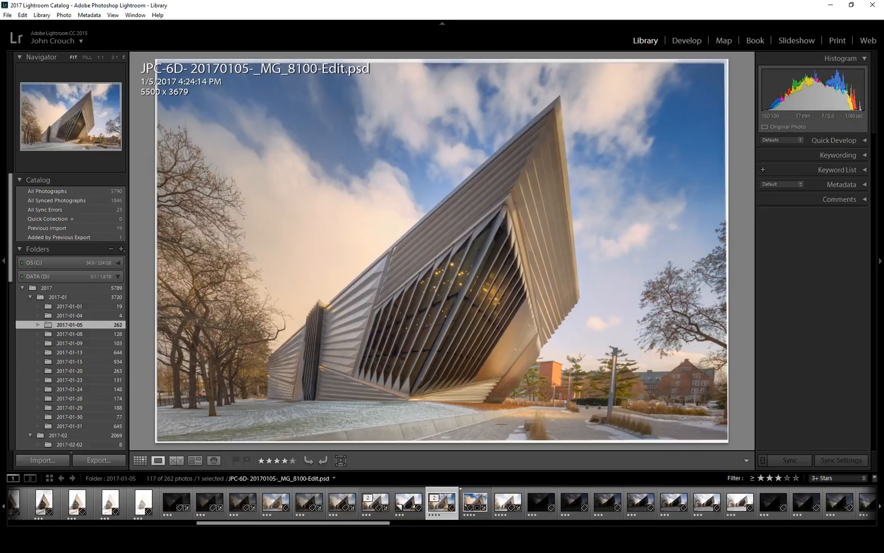
- Review the building photos from the virtual copy of _MG_8100-Edit.psd through the wider bracketed series ending at _MG_8113.CR2
key("Right")
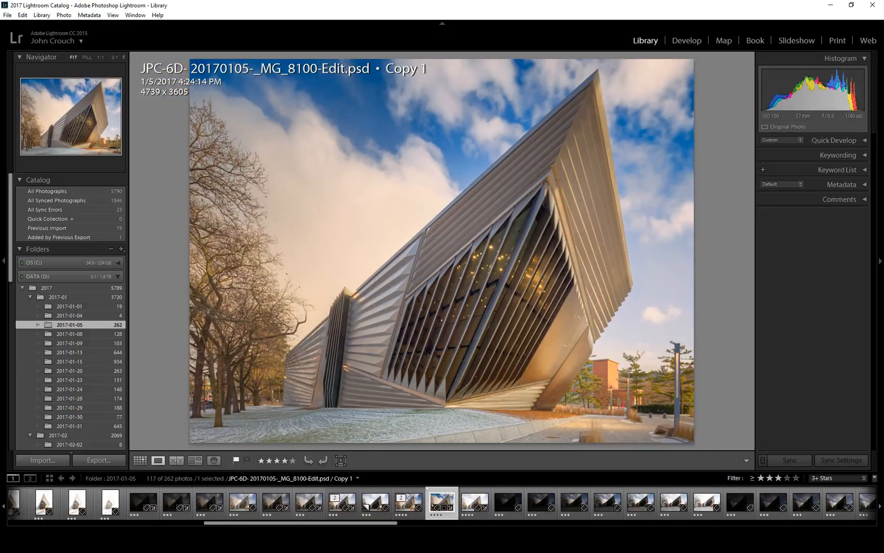
key("Right")
key("Right")
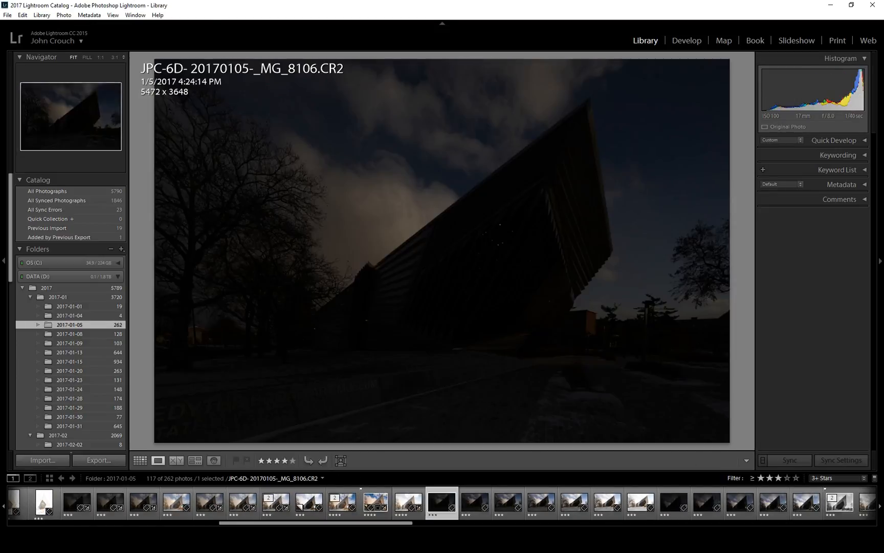
key("Right")
key("Right")
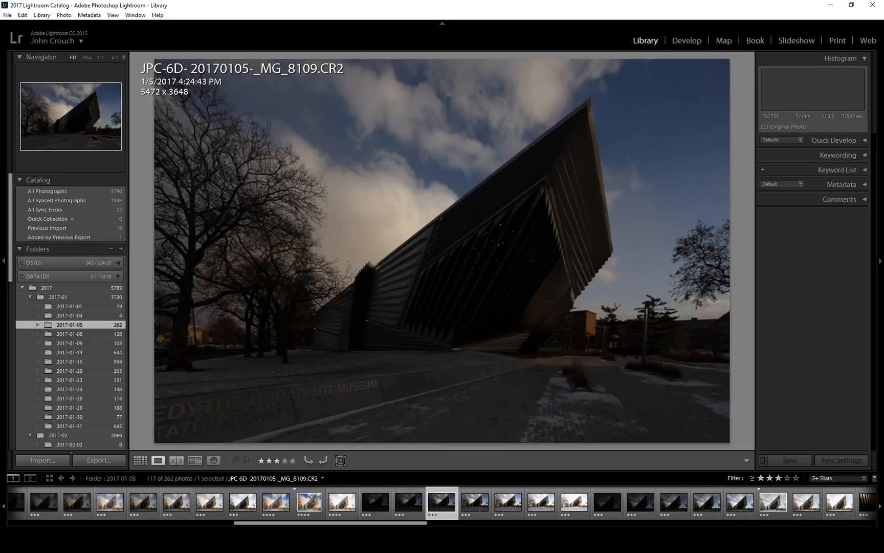
key("Right")
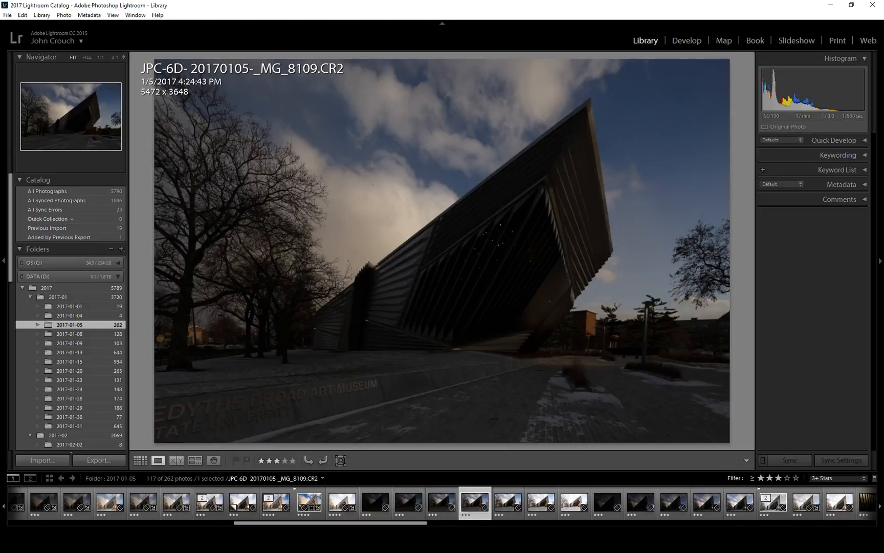
key("Right")
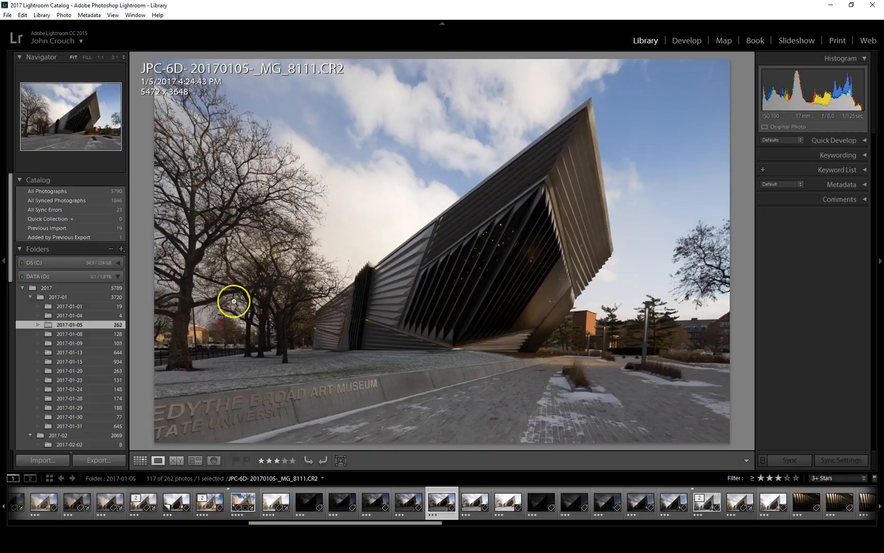
key("Right")
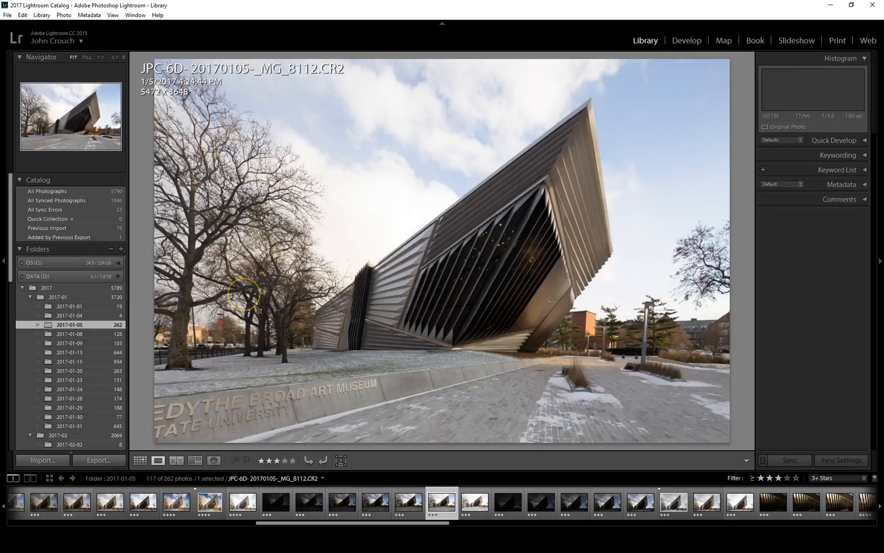
key("Right")
key("Left")
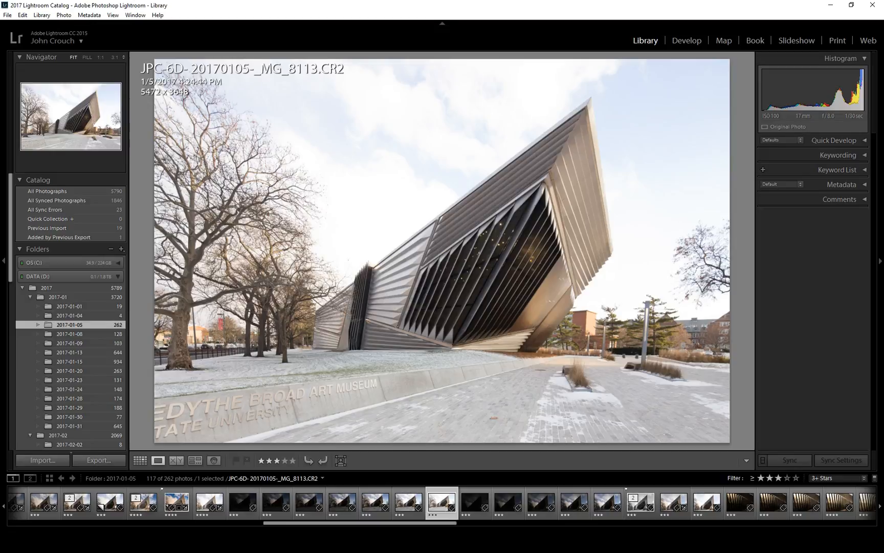
- Go through the next bracketed exposures from _MG_8114.CR2 to _MG_8119.CR2 and create a virtual copy of _MG_8119.CR2
key("Right")
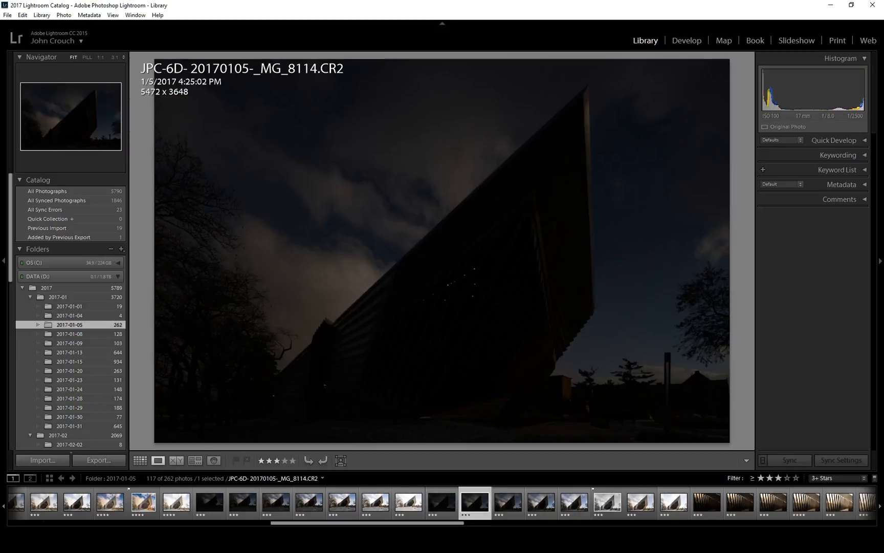
key("Right")
key("Right")
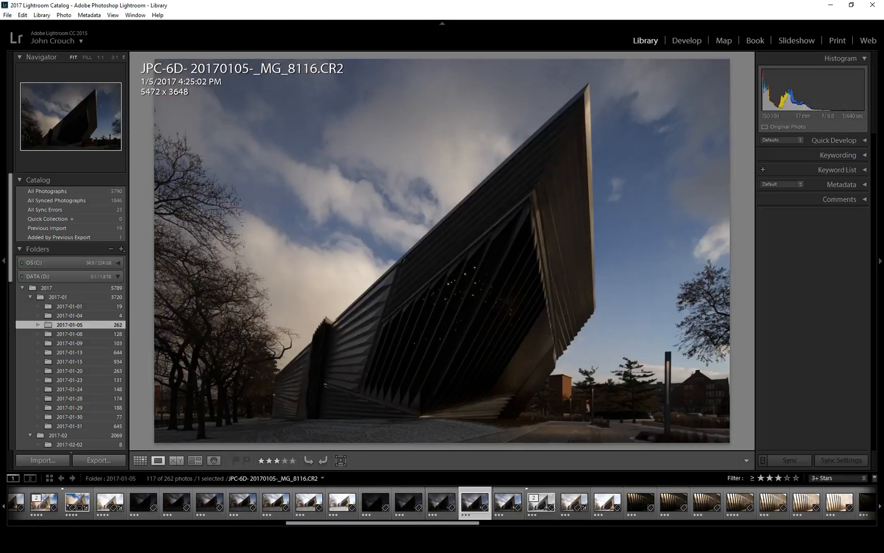
key("Right")
key("Right")
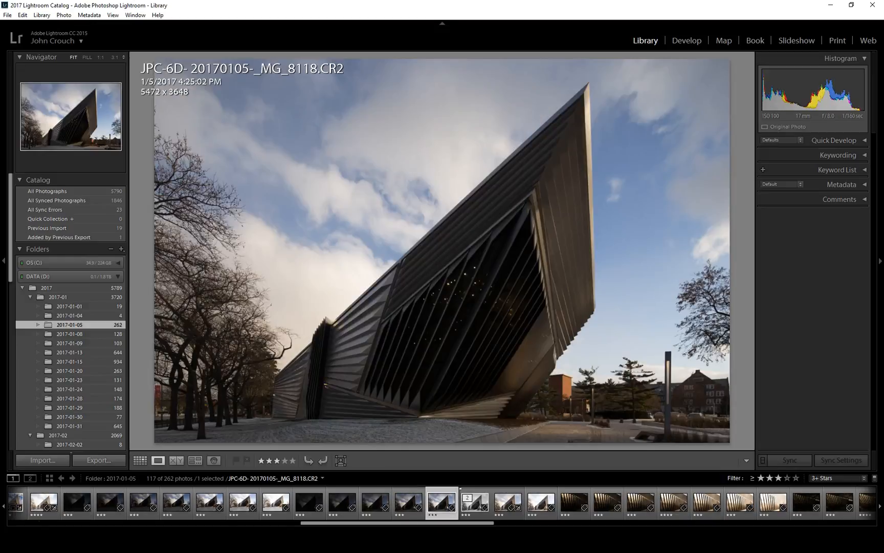
key("Right")
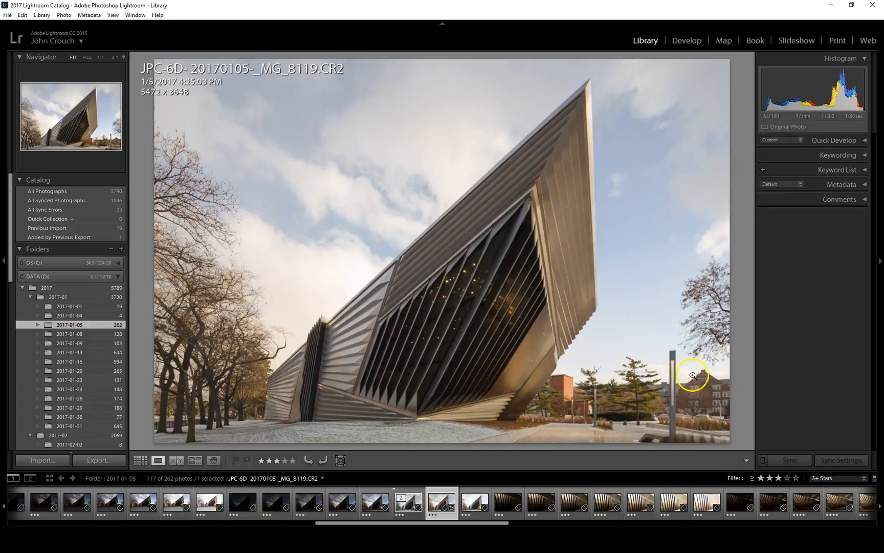
right_click(439, 490)
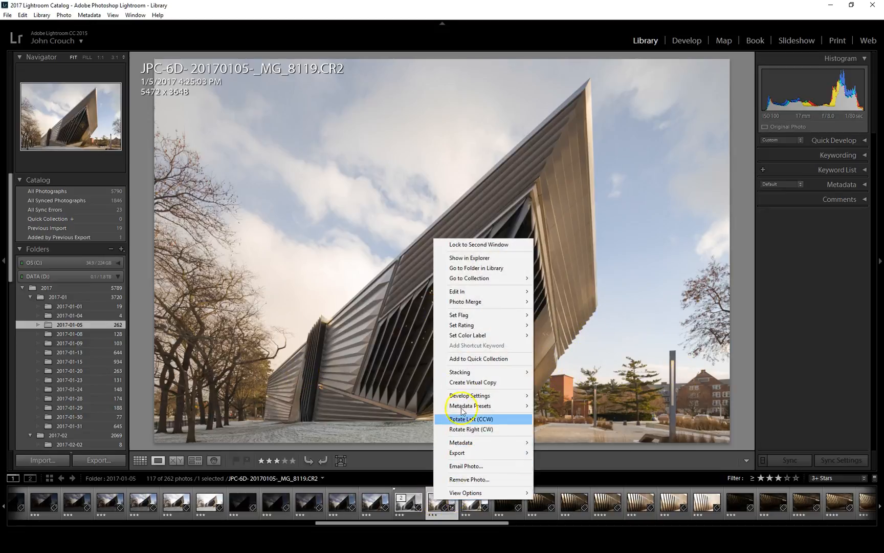
left_click(467, 383)
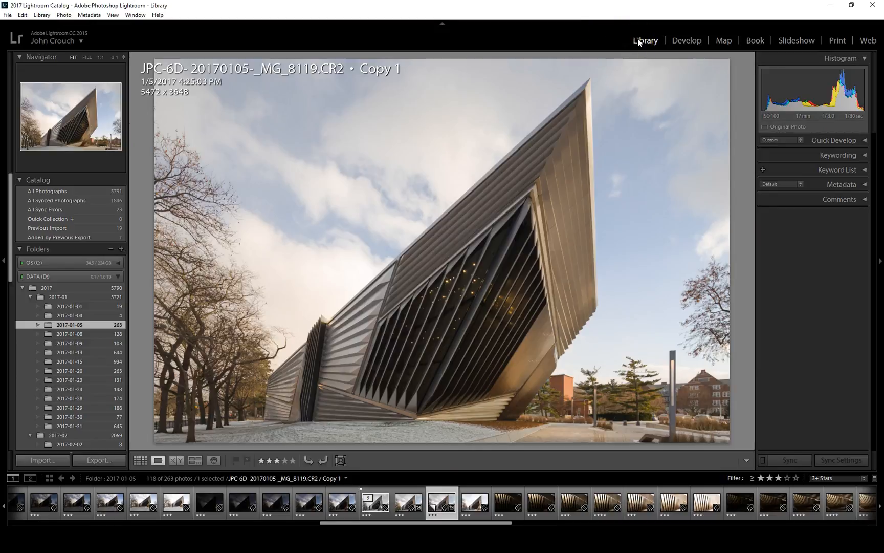
- Switch to the Map module, dismiss its introductory tip, and search the map for "east lansing, mi"
left_click(682, 41)
left_click(725, 42)
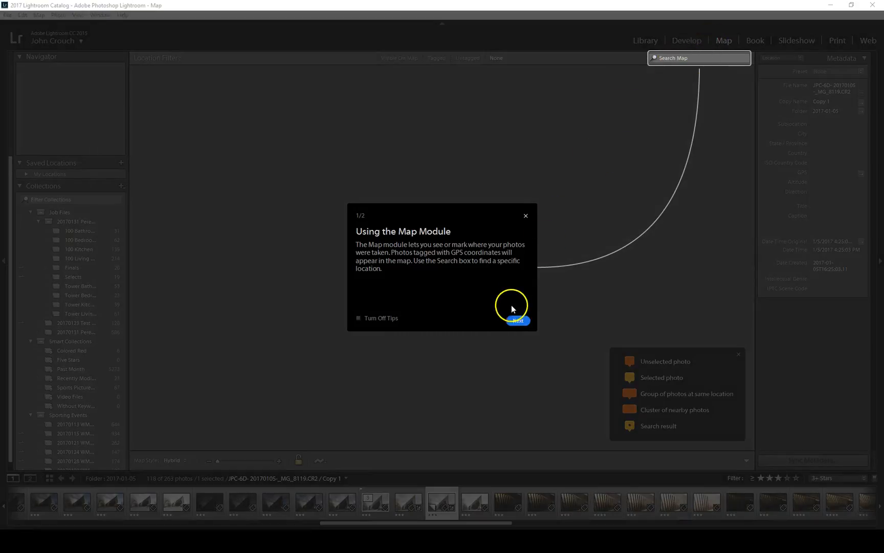
left_click(525, 217)
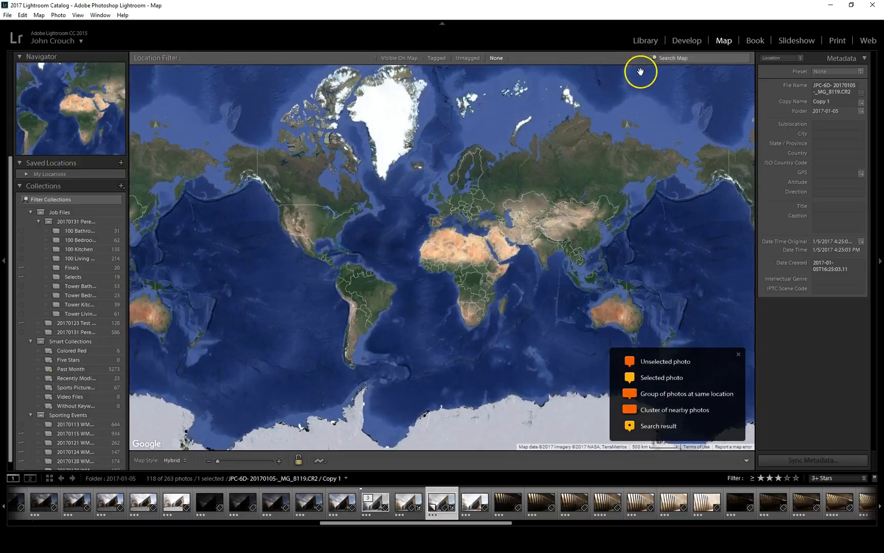
left_click(677, 57)
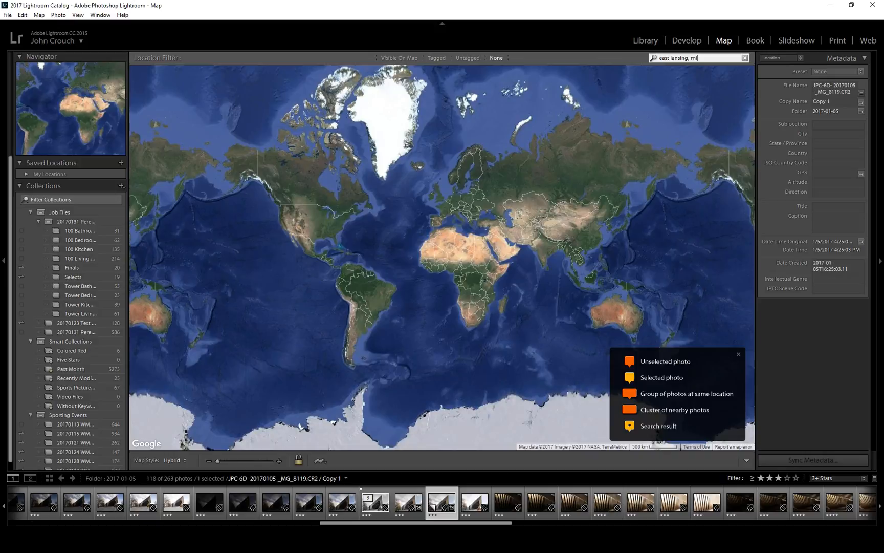
key("Return")
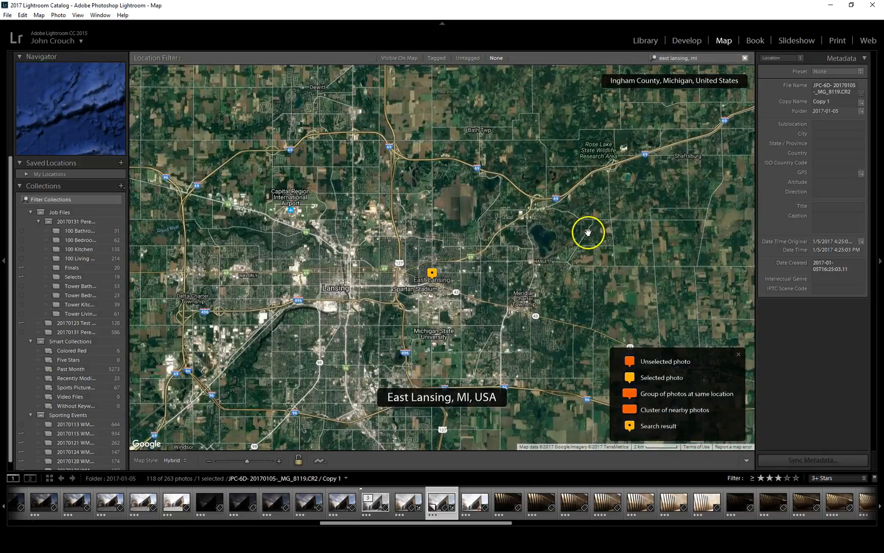
- Select all filtered photos and geotag them at the Eli and Edythe Broad Art Museum on the map
scroll(427, 282, "up", 4)
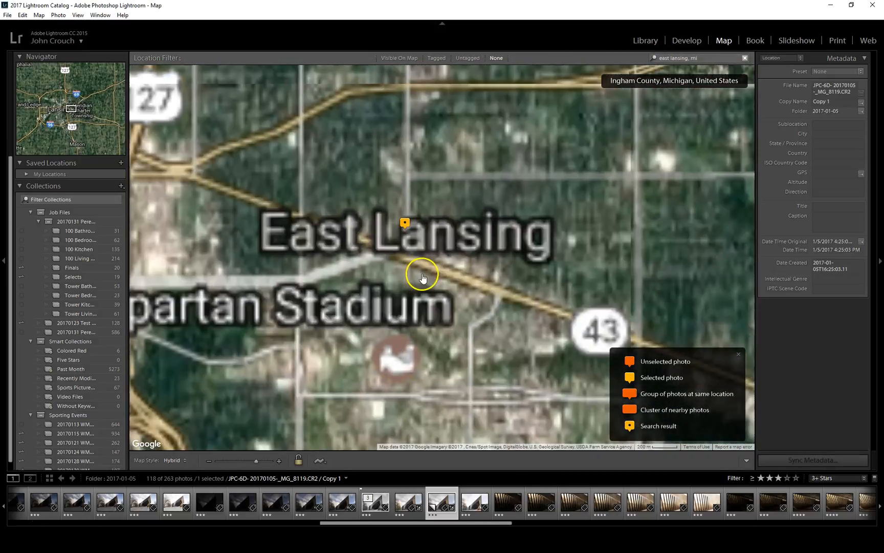
scroll(402, 250, "up", 2)
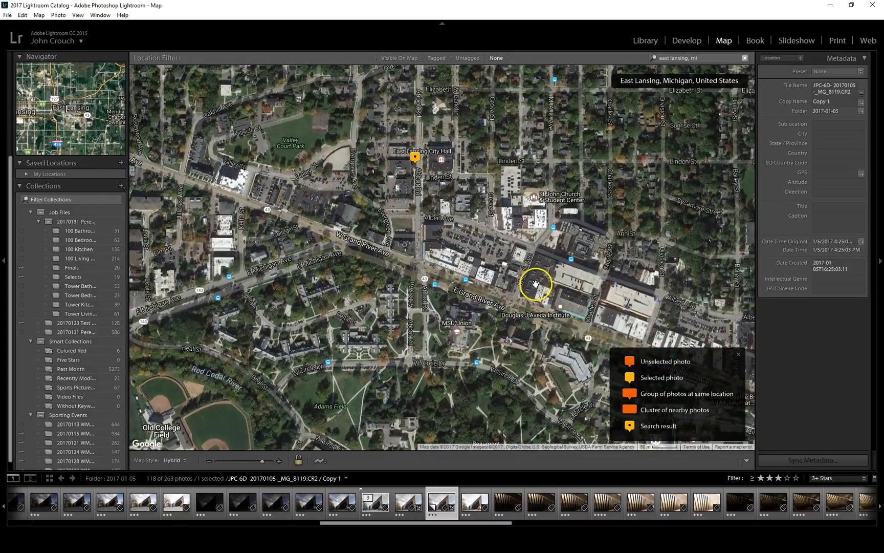
left_click_drag(530, 275, 313, 191)
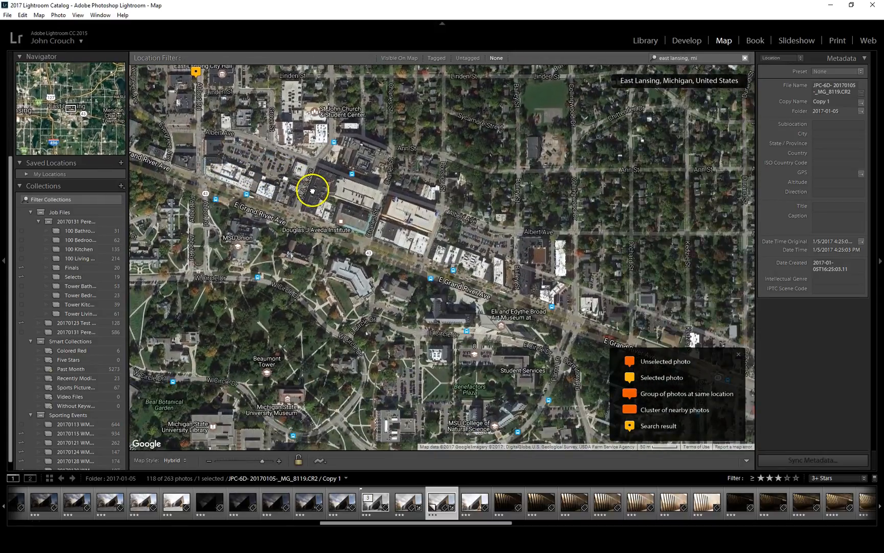
scroll(507, 317, "up", 2)
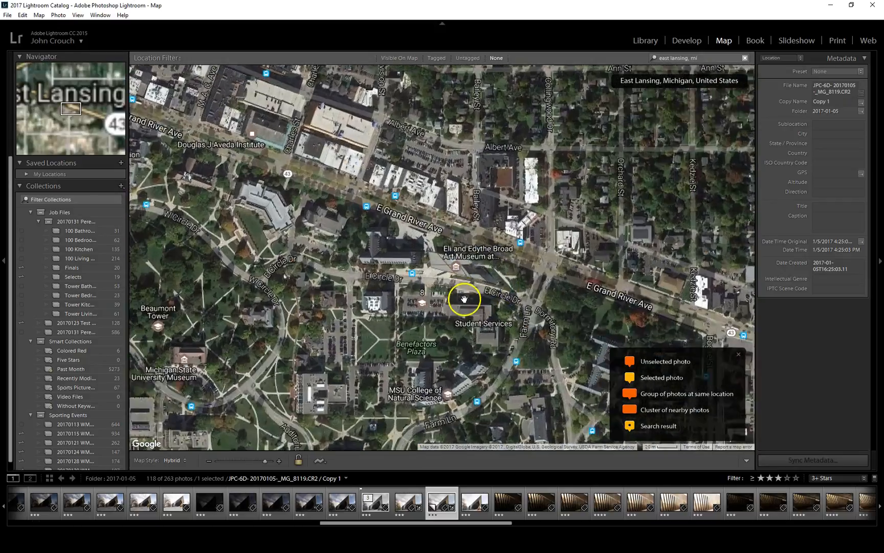
scroll(463, 294, "up", 1)
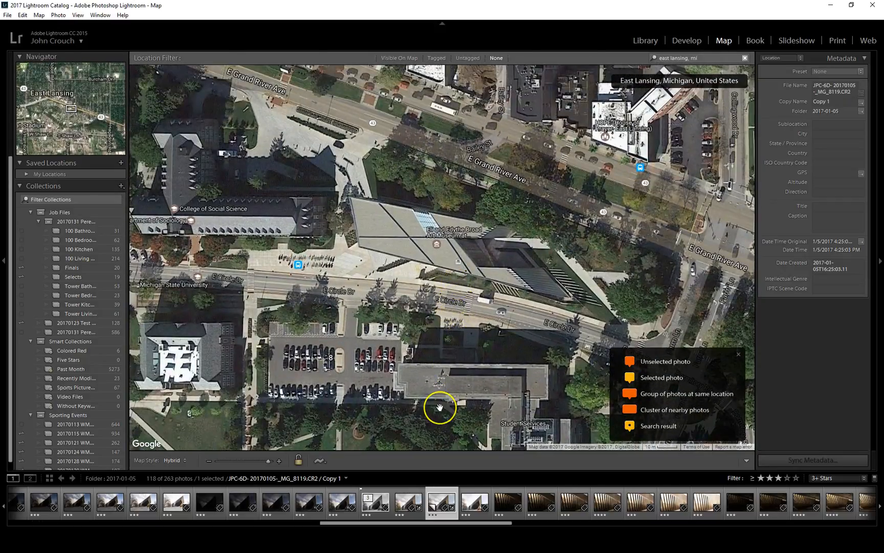
key("ctrl+a")
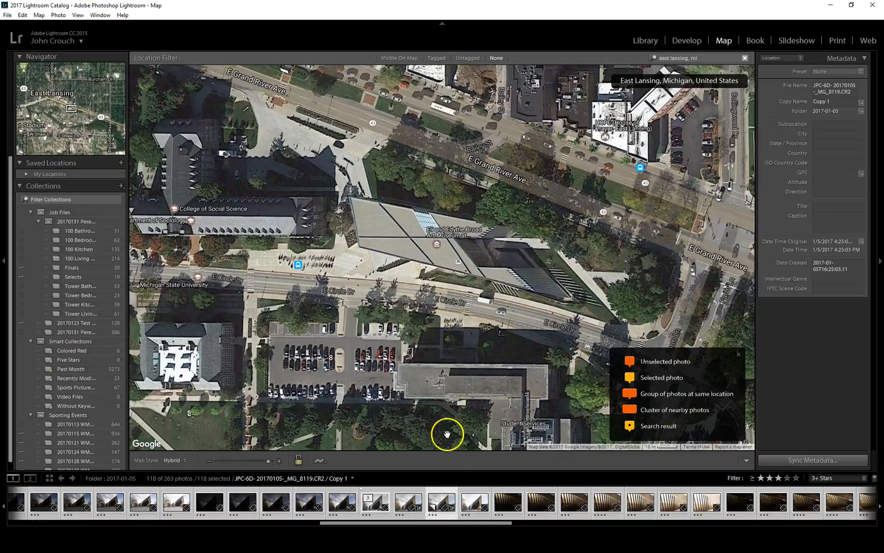
left_click_drag(443, 506, 439, 243)
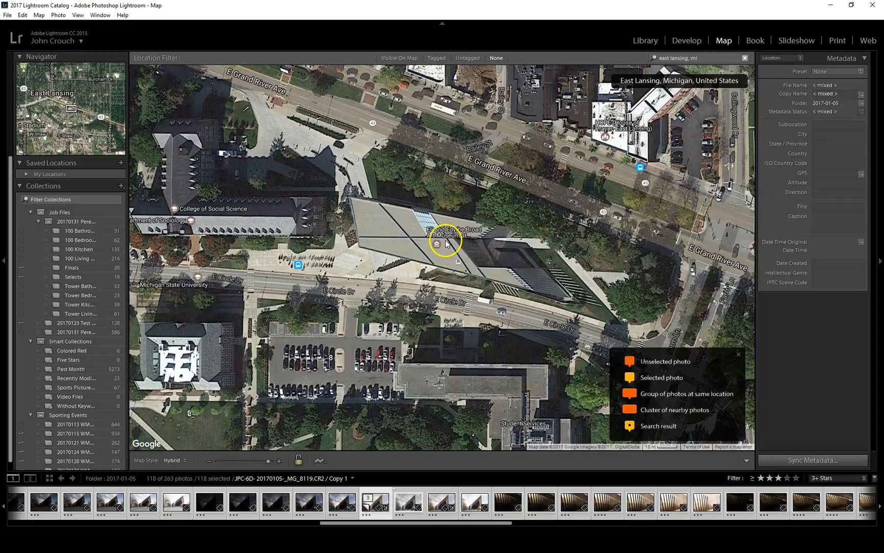
left_click_drag(411, 495, 443, 246)
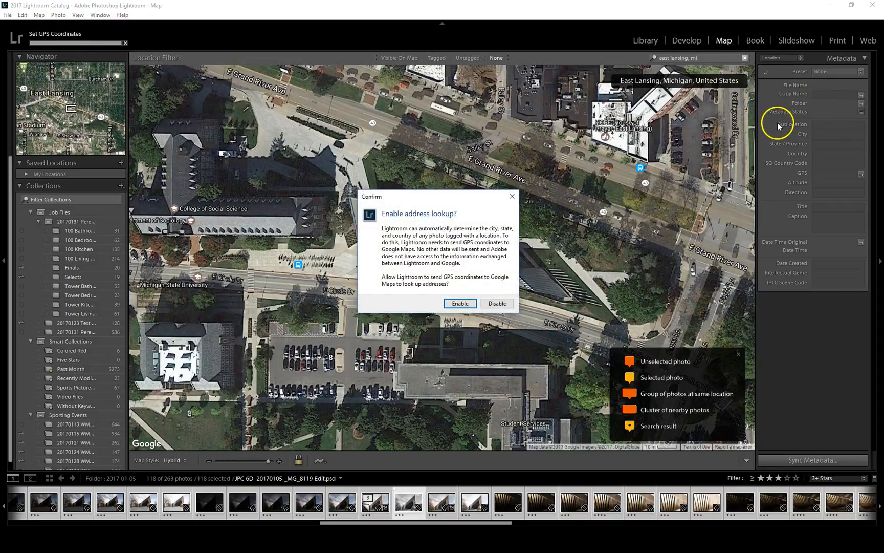
- Enable address lookup for the geotagged photos and check the background activity
left_click(460, 303)
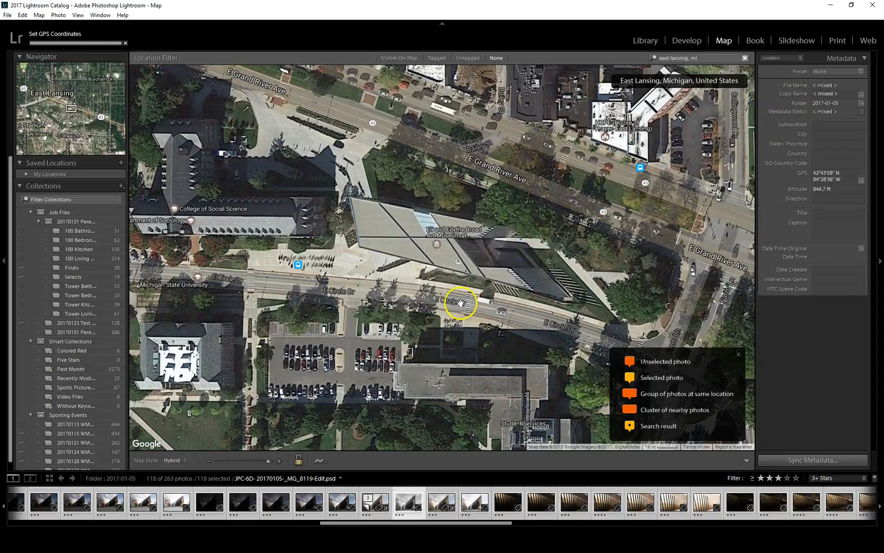
left_click(35, 42)
left_click(241, 50)
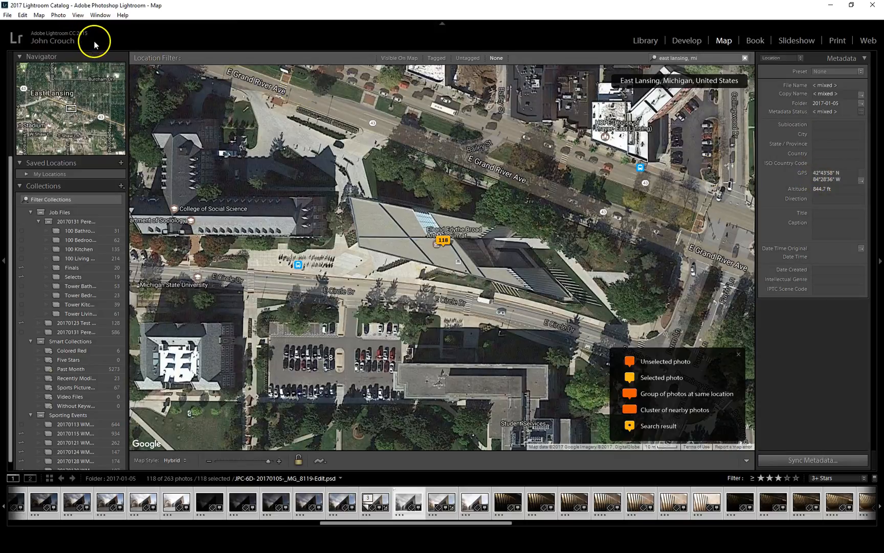
left_click(69, 43)
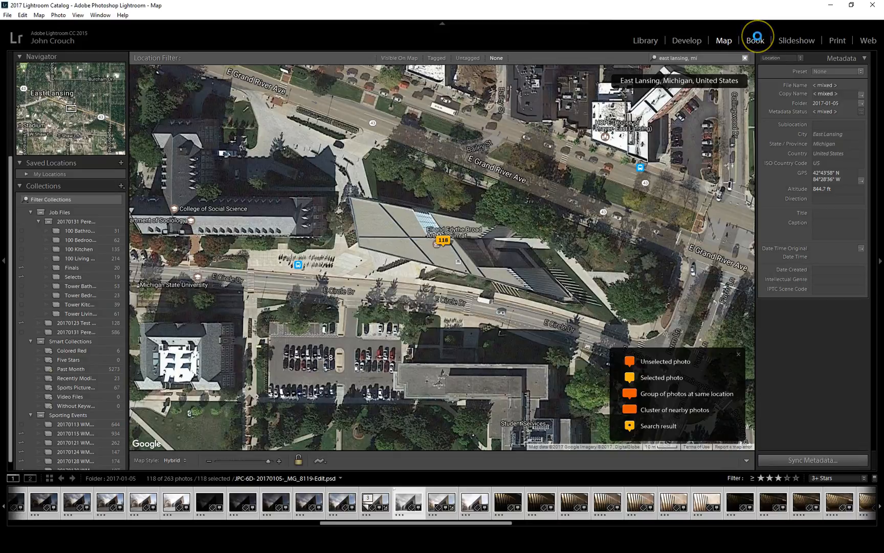
- Open the Book module and dismiss its introductory tip to look at the book layout
left_click(757, 37)
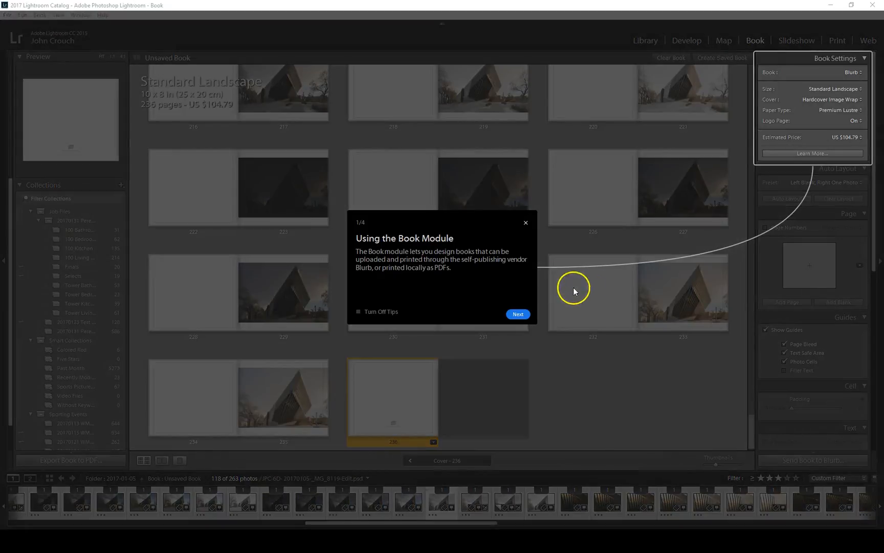
left_click(527, 222)
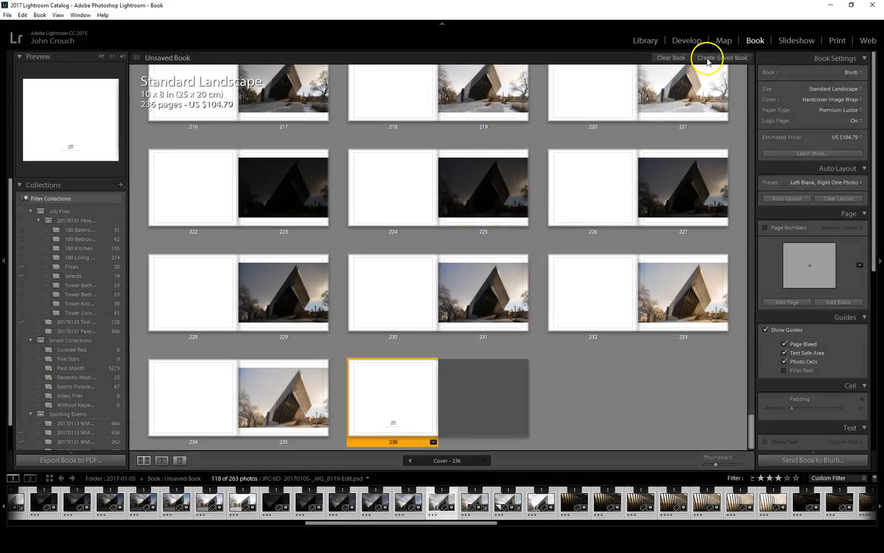
- Open Copy 1 of _MG_8119.CR2 in the Develop module and reset all its adjustments
left_click(687, 40)
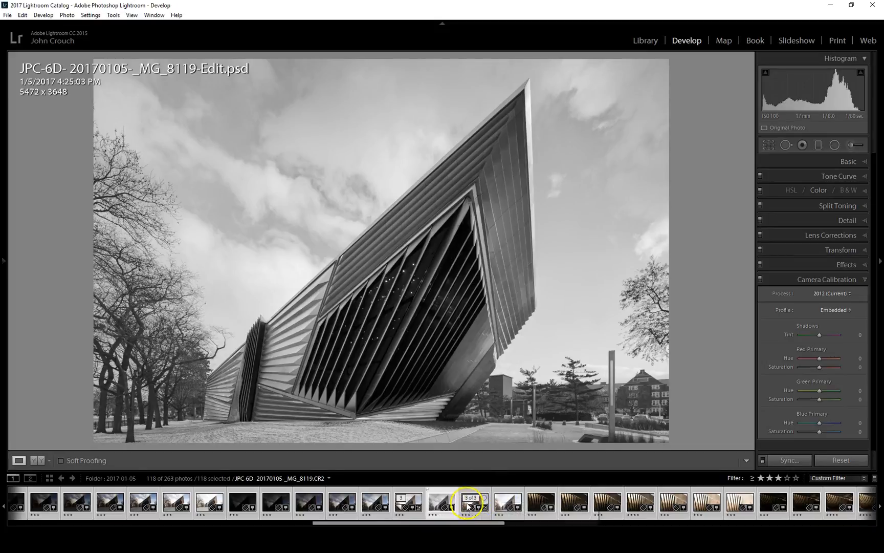
left_click(404, 493)
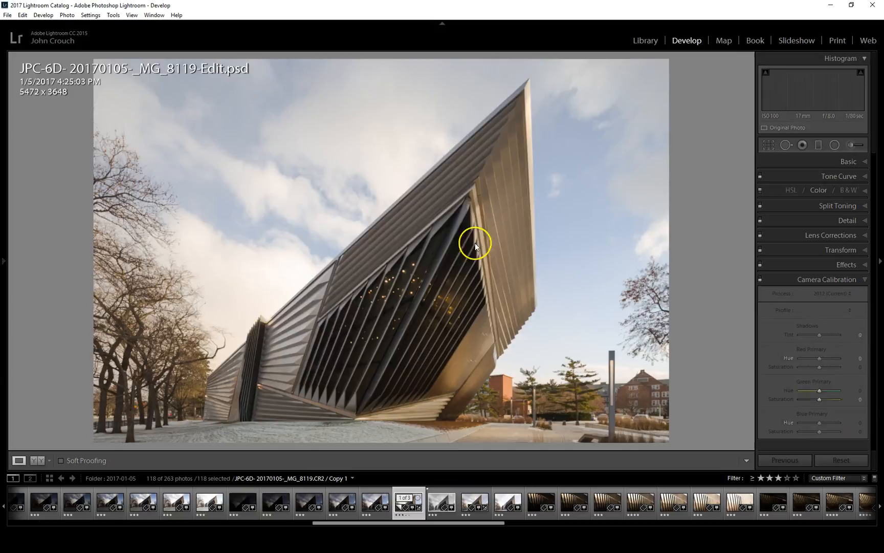
left_click(831, 460)
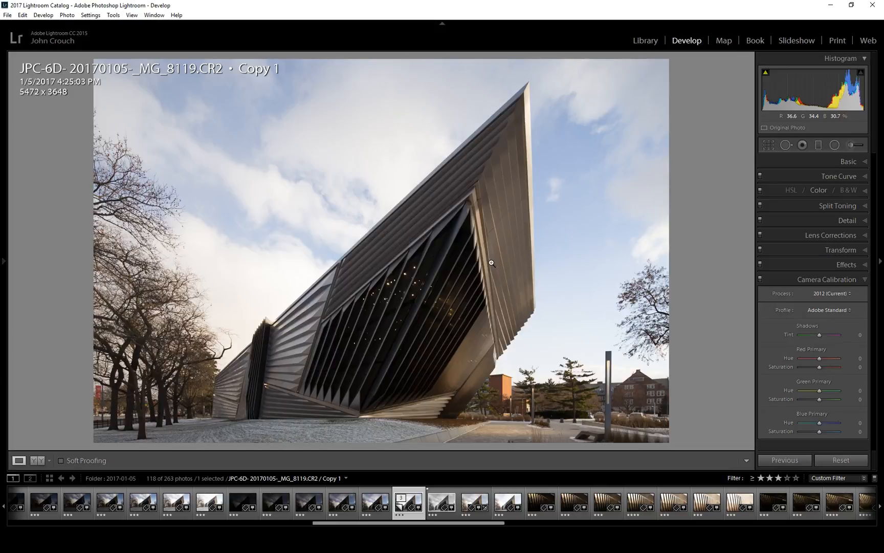
left_click(447, 283)
left_click(319, 382)
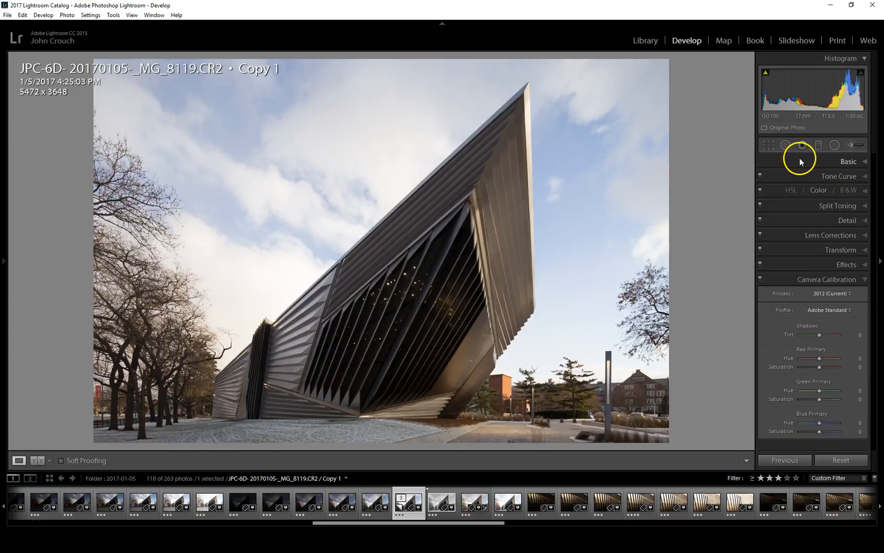
- Try a panoramic crop of about 3143 x 1397 pixels on the trees and lower building, enlarge it, and reset the crop
left_click(770, 146)
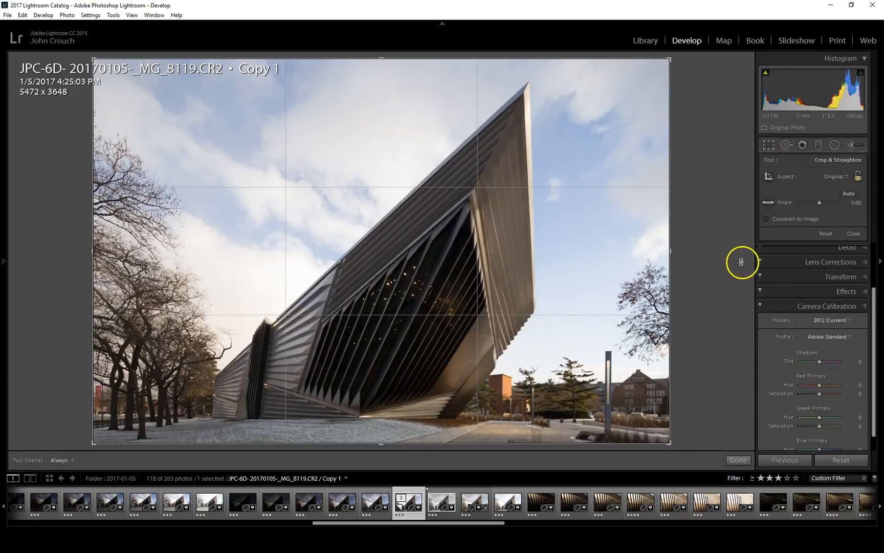
left_click_drag(668, 58, 539, 175)
double_click(388, 224)
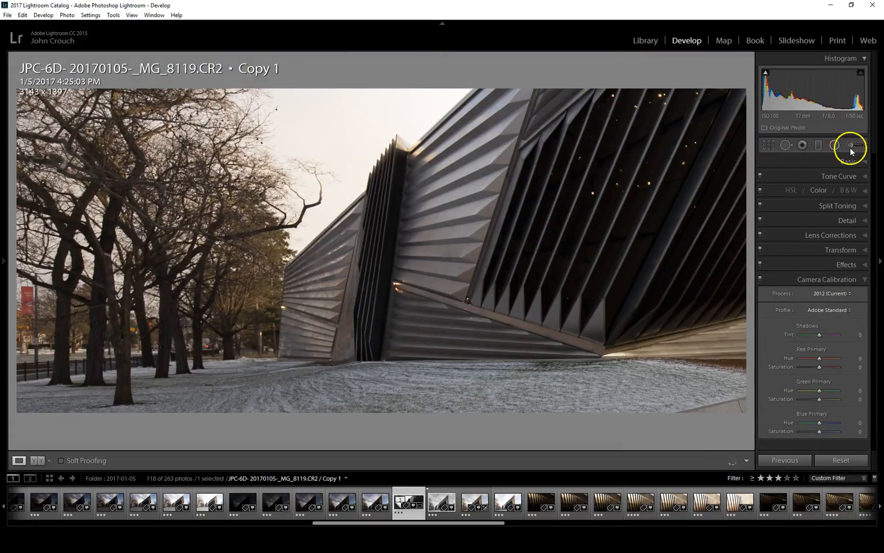
left_click(774, 146)
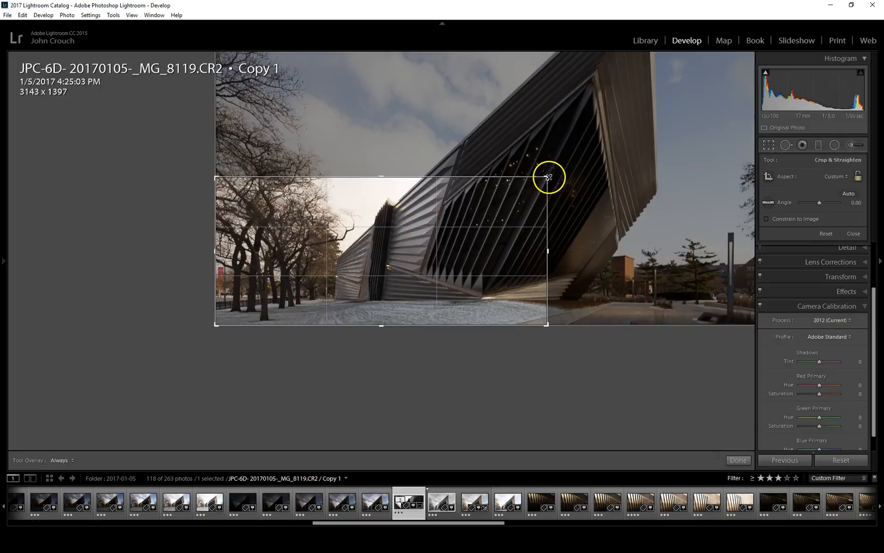
left_click_drag(549, 176, 637, 137)
key("ctrl+alt+r")
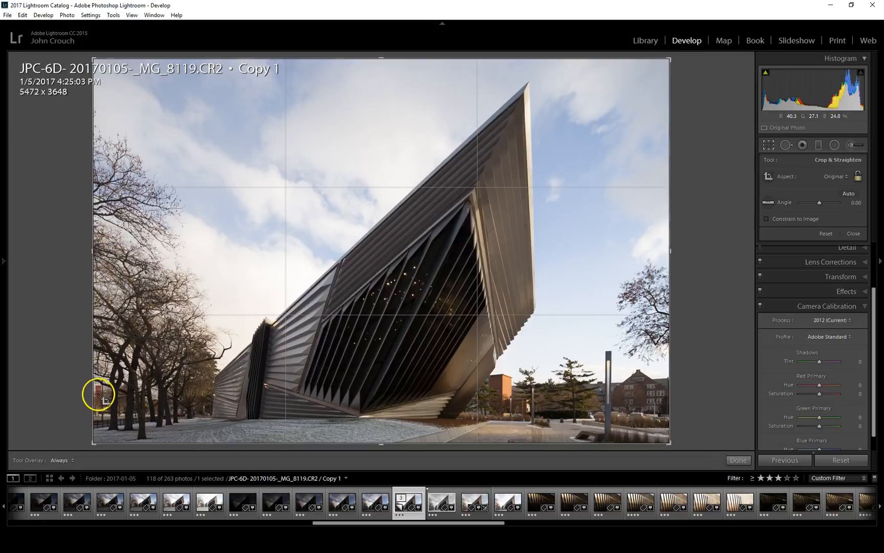
- Crop the full photo in from its edges to about 4465 x 3569 pixels, trimming the sides more than the height
left_click_drag(93, 252, 101, 252)
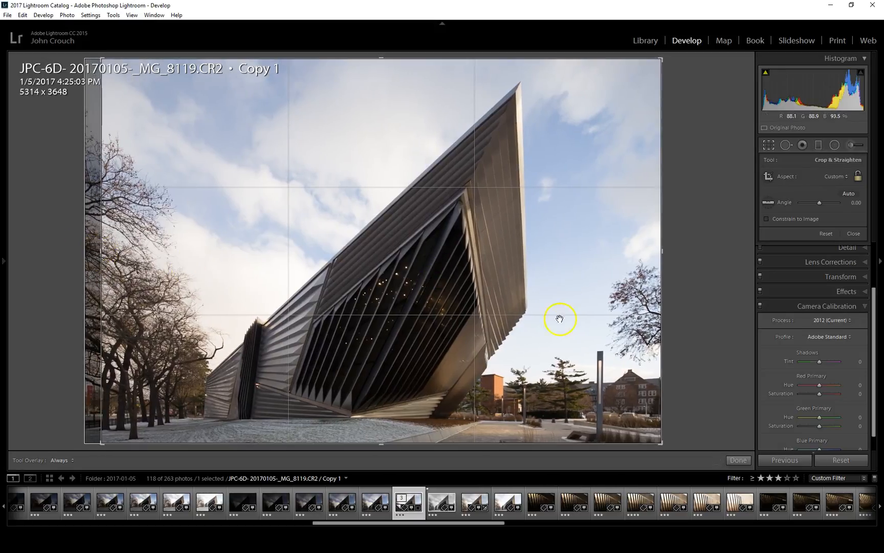
left_click_drag(394, 443, 381, 444)
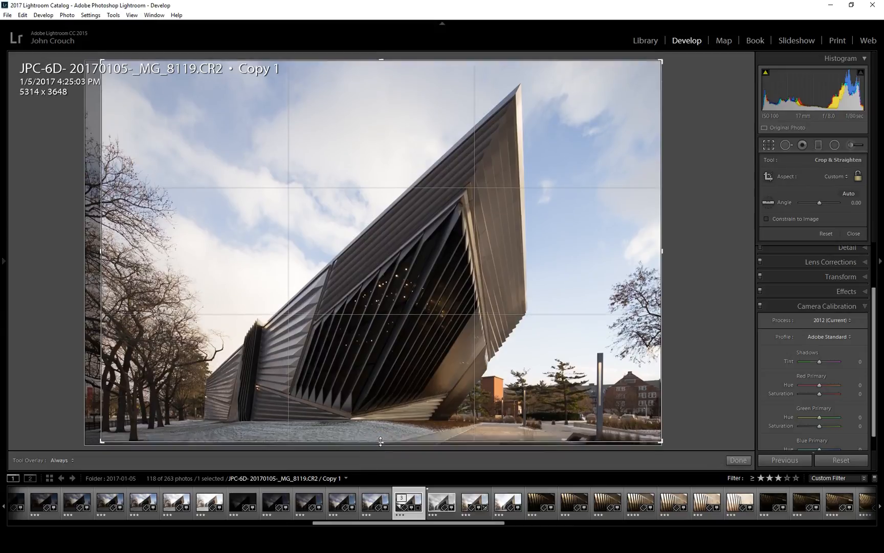
left_click_drag(381, 444, 382, 438)
left_click_drag(657, 251, 616, 253)
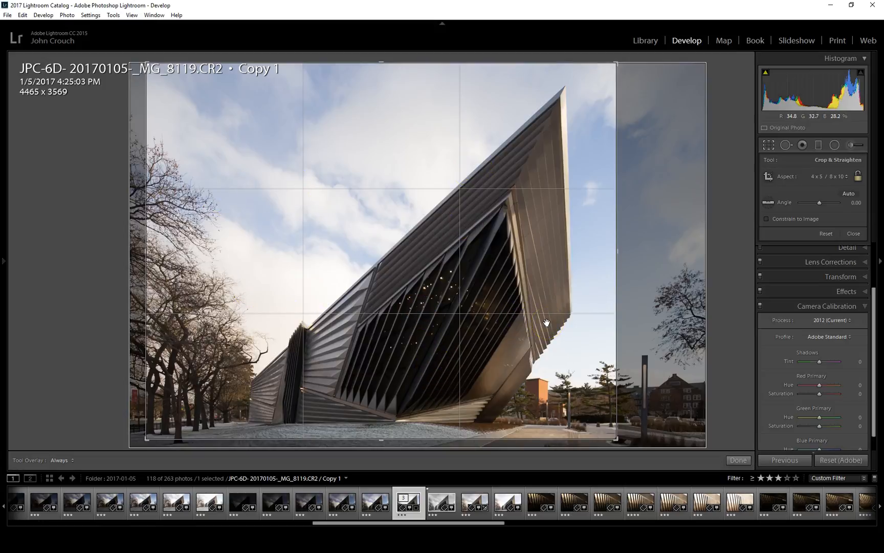
- Cycle the crop guide overlay to the diagonal triangles and flip their orientation
key("o")
key("o")
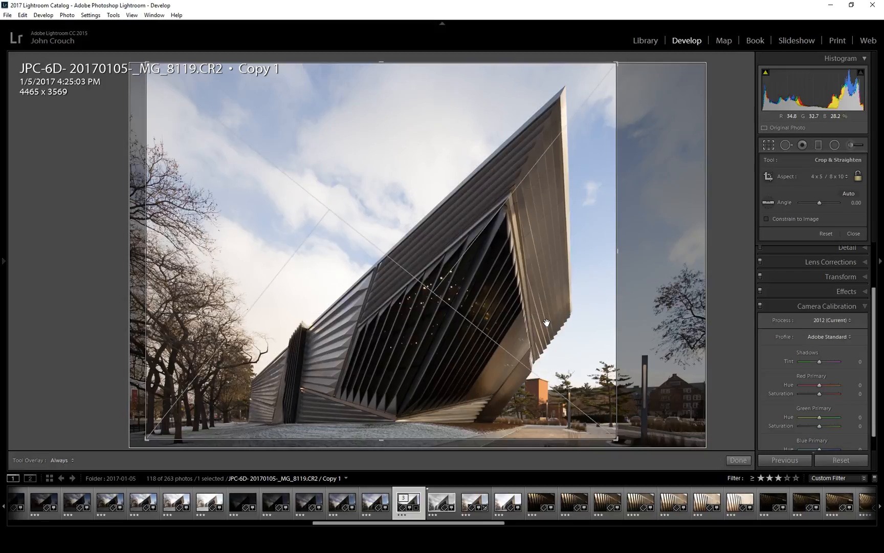
key("shift+o")
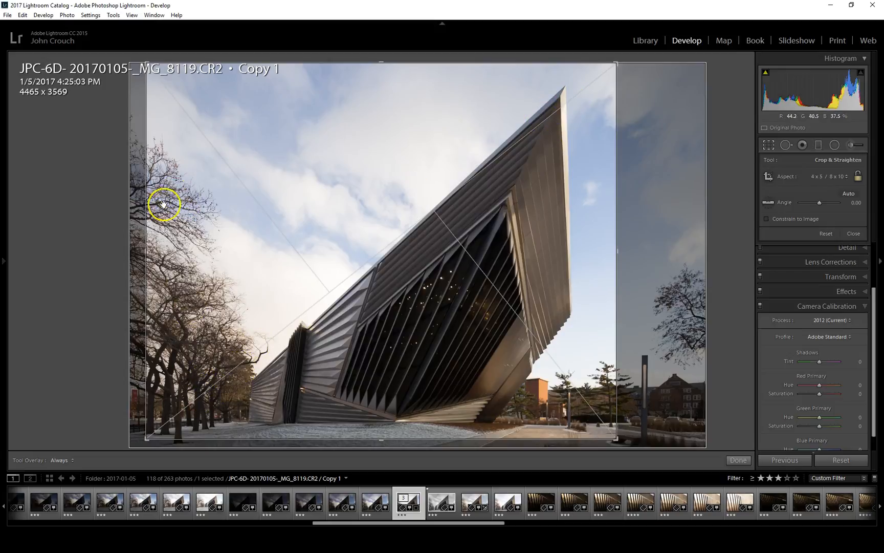
- Narrow the crop around the building to about 3826 x 3595 pixels and apply it
left_click_drag(147, 249, 159, 248)
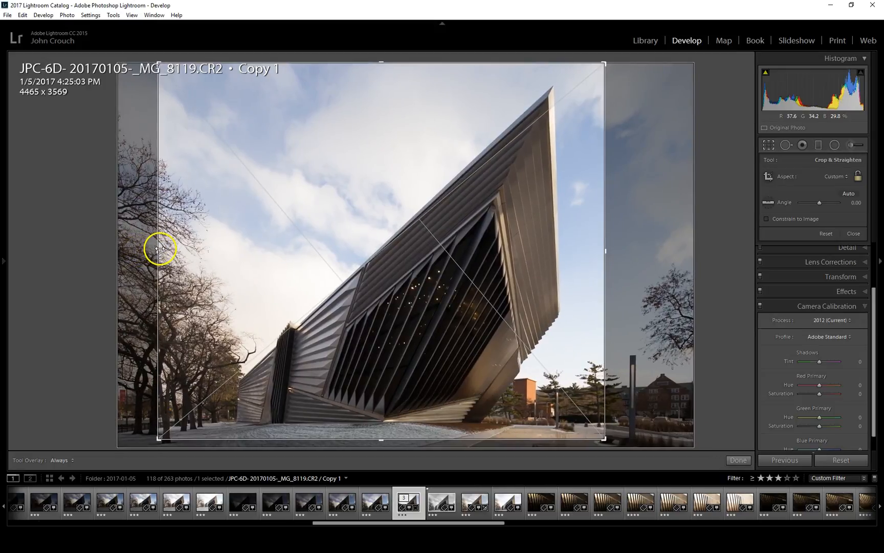
left_click_drag(608, 249, 593, 249)
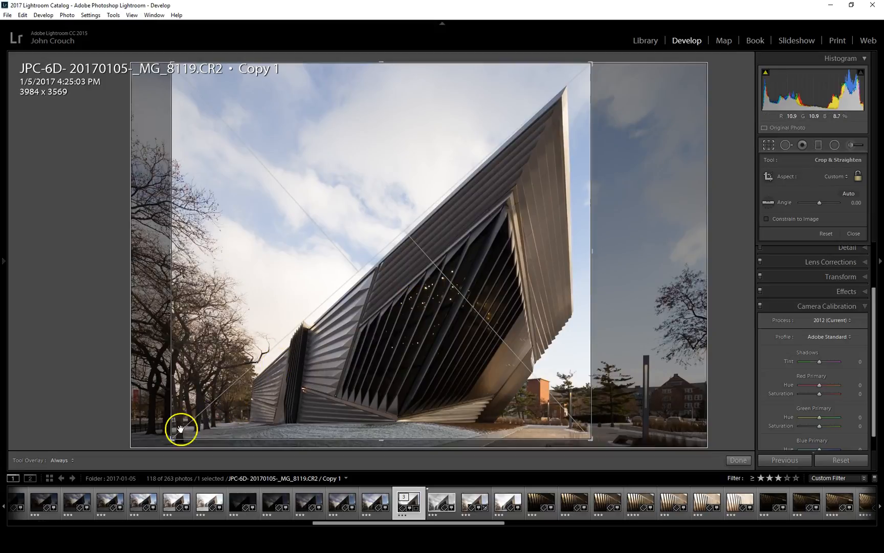
left_click_drag(170, 439, 179, 439)
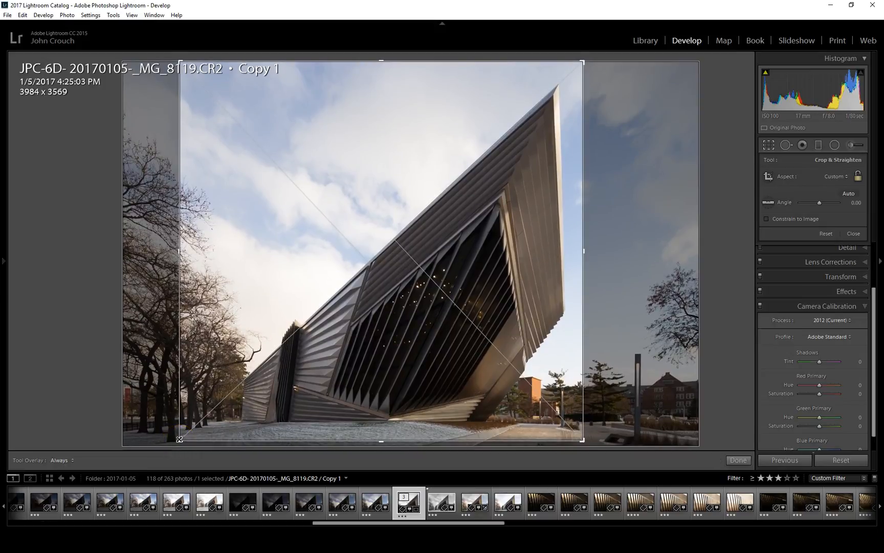
left_click_drag(179, 439, 179, 440)
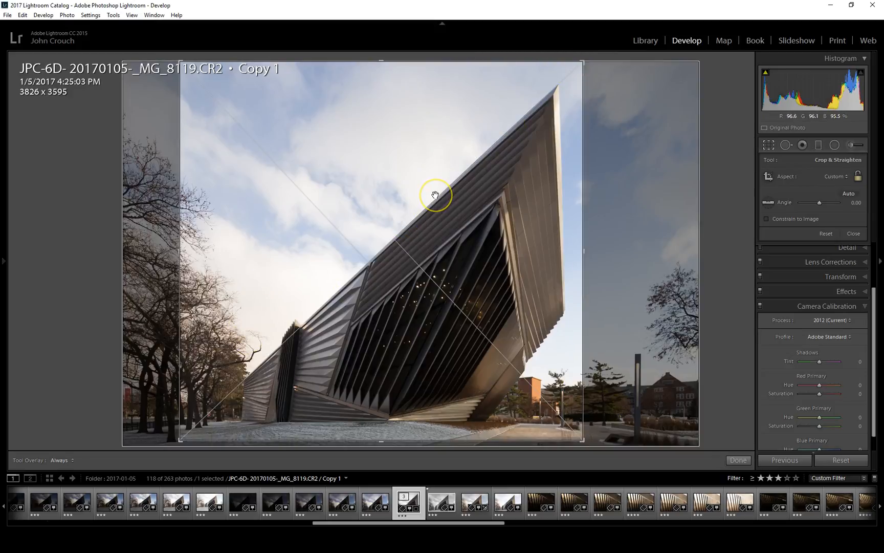
double_click(453, 232)
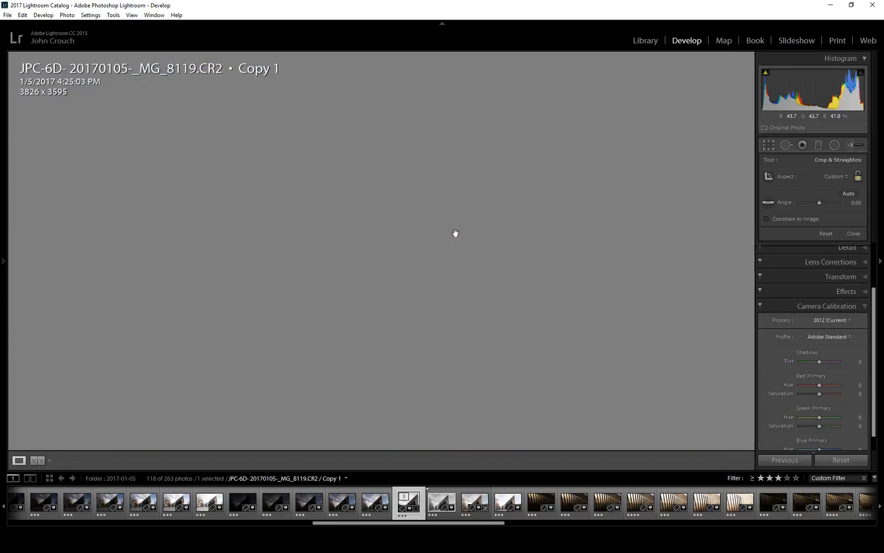
left_click_drag(460, 232, 502, 232)
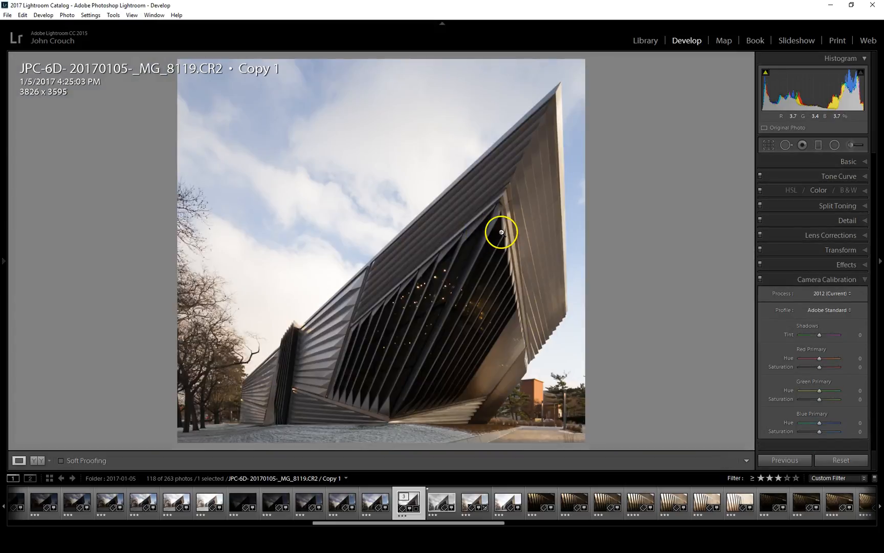
- Readjust the crop to about 4299 x 3648 pixels, using the photo's full height, and apply it
left_click(769, 145)
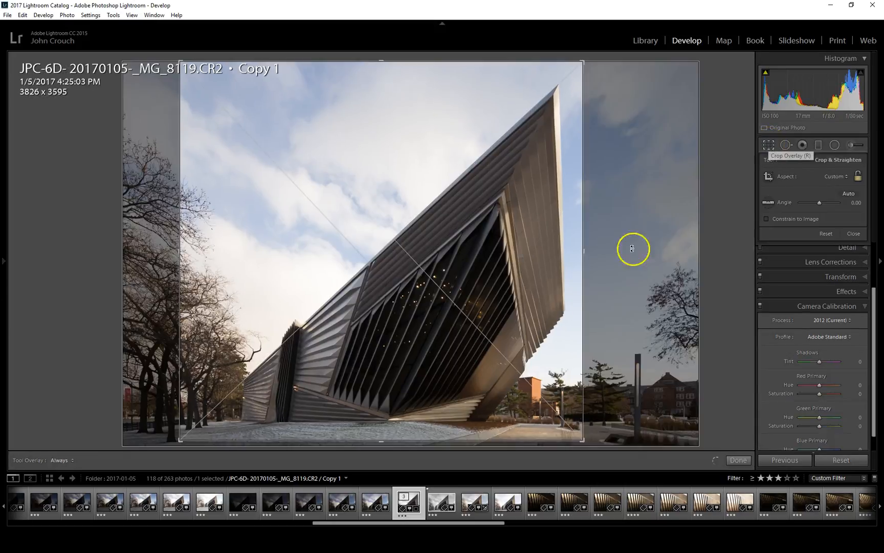
left_click_drag(582, 250, 610, 252)
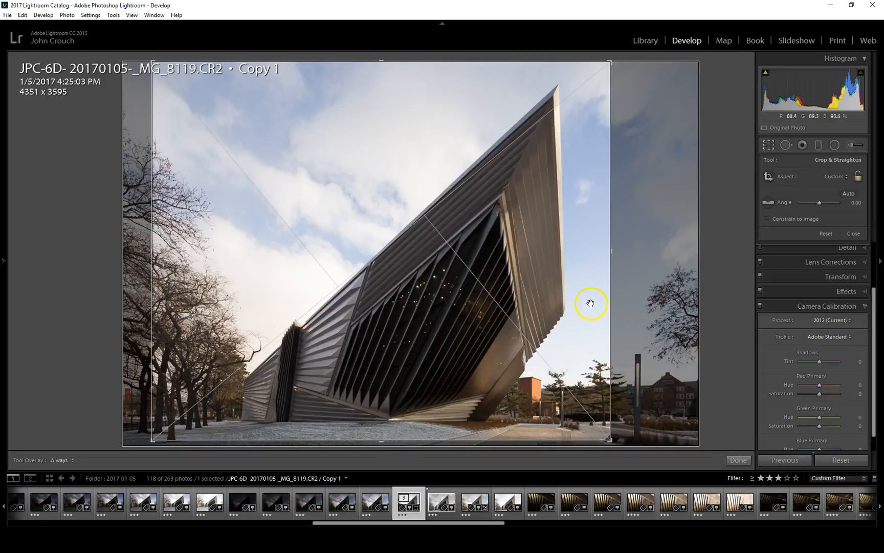
key("alt")
left_click_drag(611, 256, 608, 256)
left_click_drag(373, 439, 374, 443)
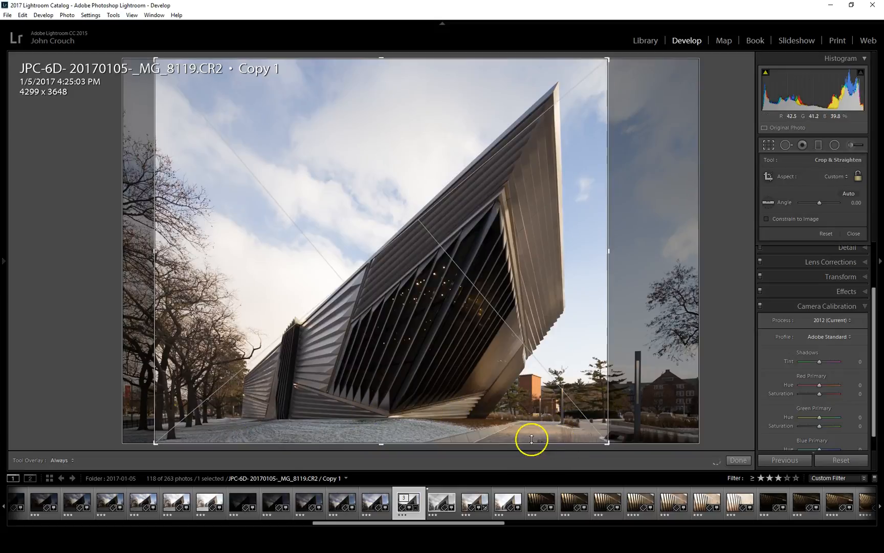
double_click(501, 410)
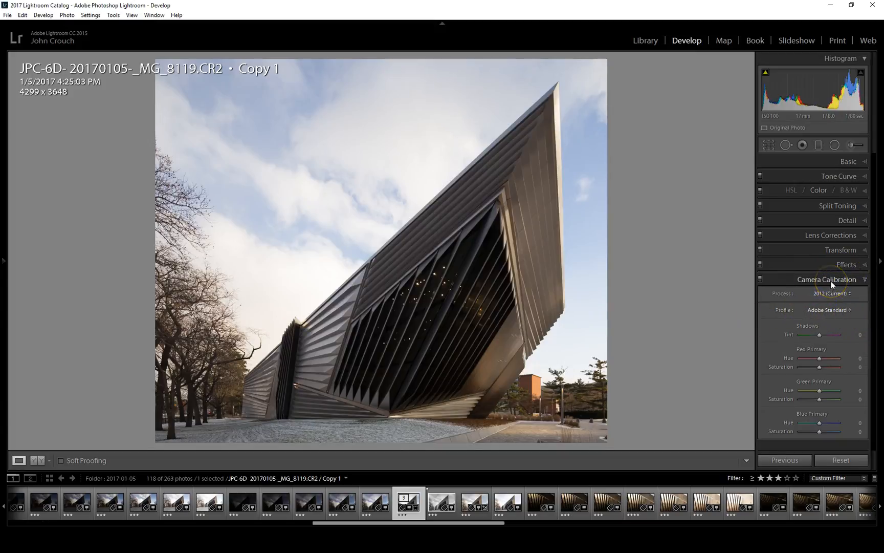
- Set the camera calibration profile to Canon EOS 6D - Home Interior 20160704 and compare the photo with calibration off and on
left_click(824, 309)
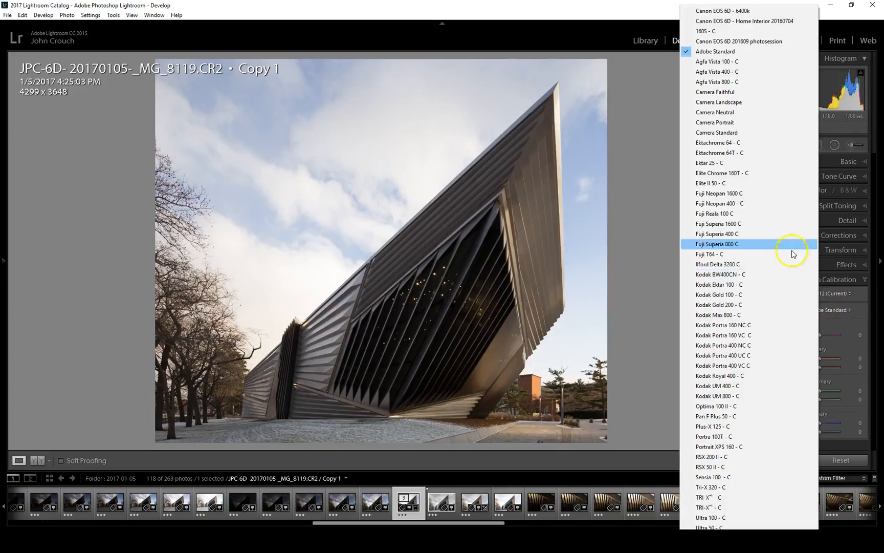
left_click(750, 23)
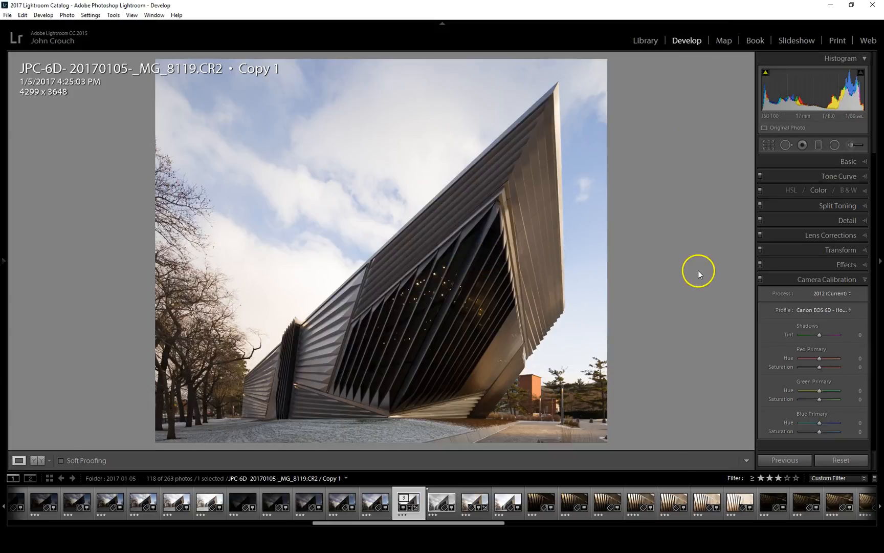
left_click(760, 279)
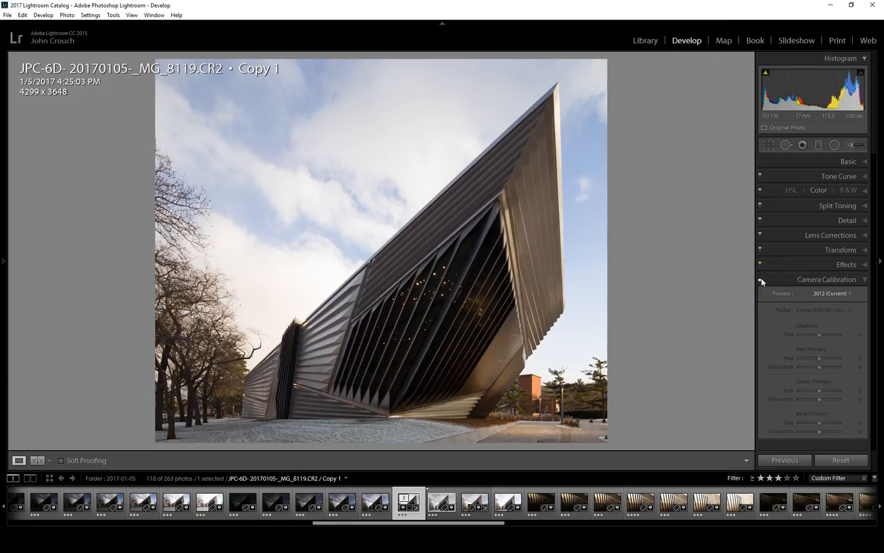
left_click(761, 279)
left_click(761, 278)
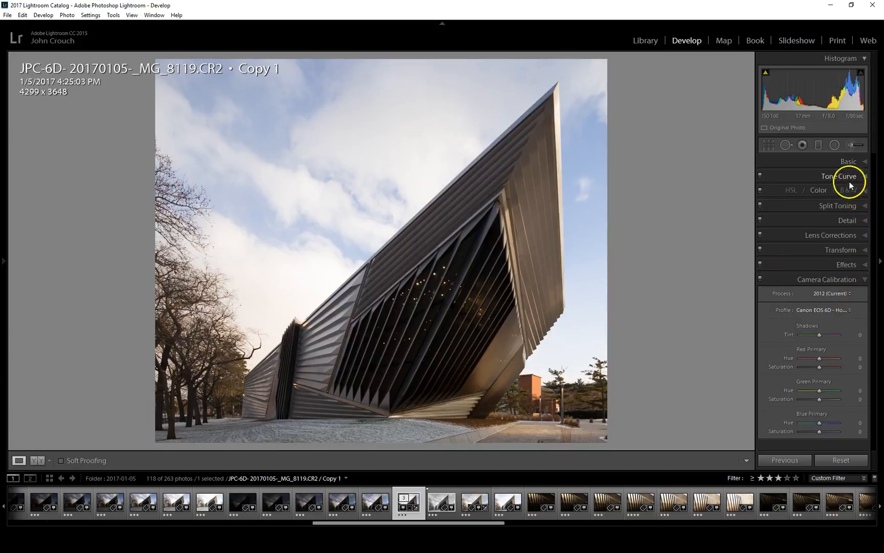
- Try the Black & White treatment in the basic adjustments and return the photo to Color
left_click(845, 161)
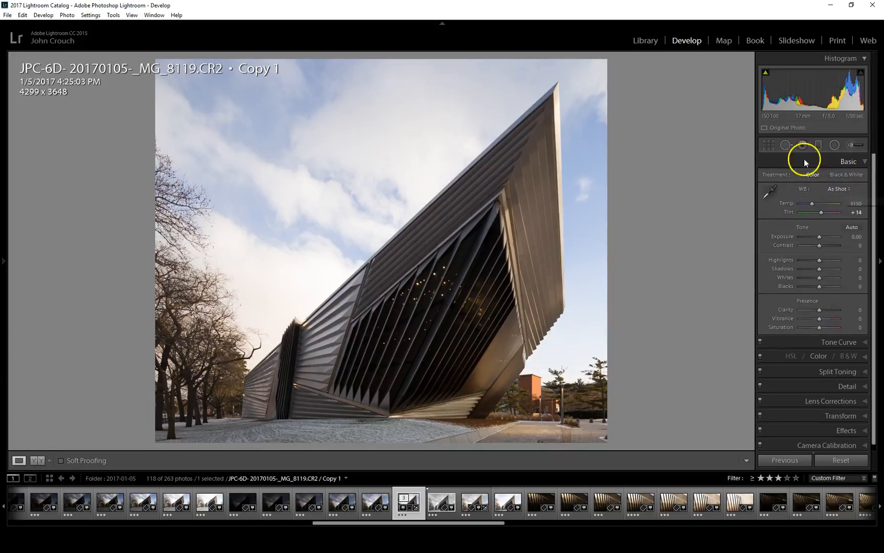
left_click(847, 175)
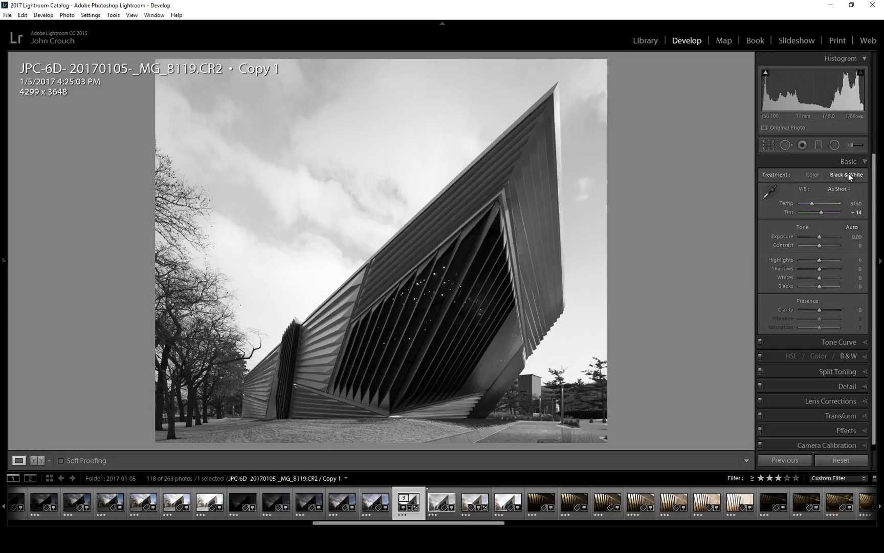
left_click(813, 173)
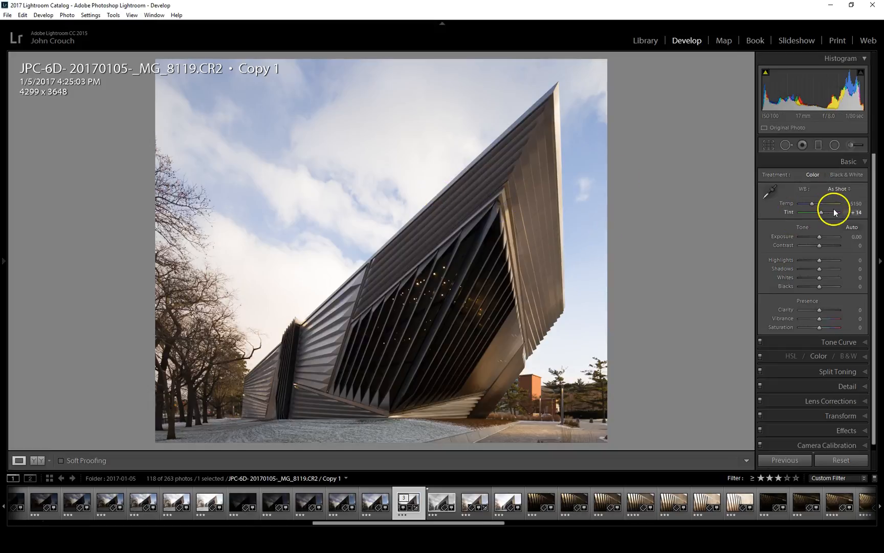
left_click(838, 188)
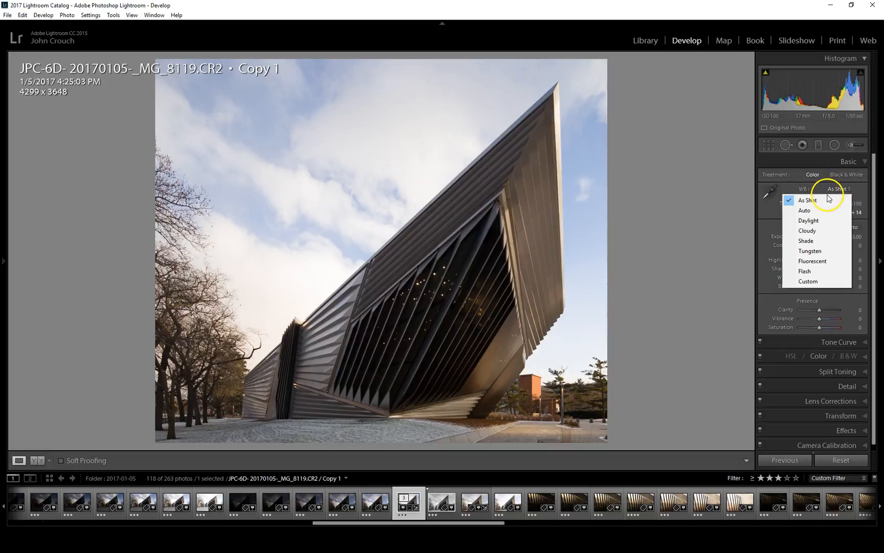
left_click(831, 187)
left_click(827, 188)
left_click(827, 189)
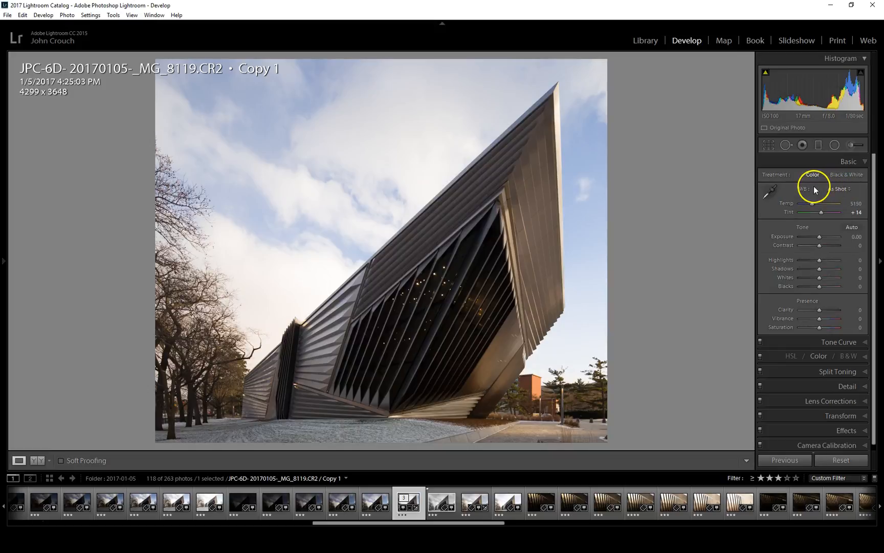
left_click(841, 189)
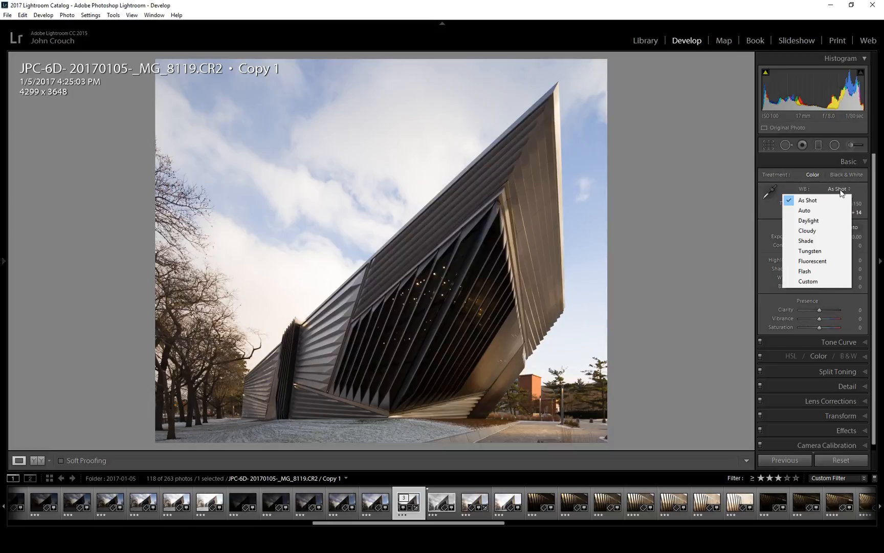
left_click(864, 188)
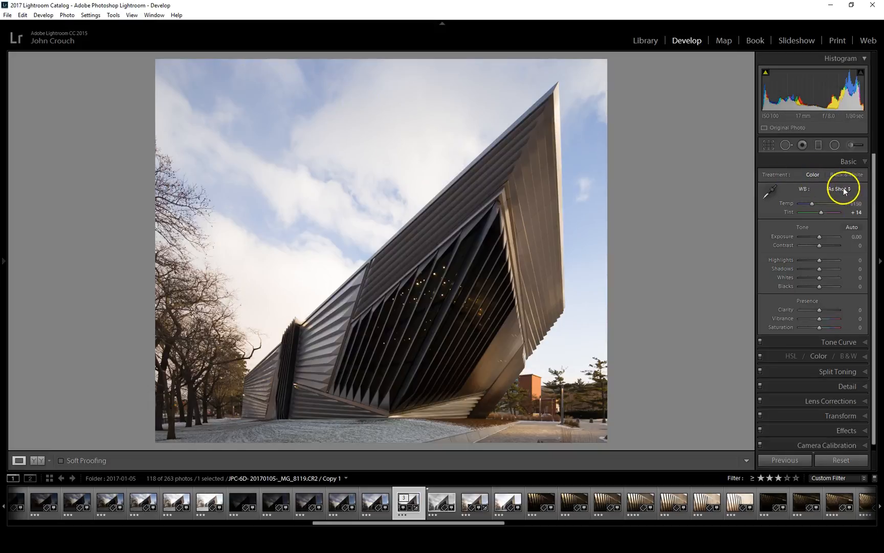
- Try the Auto white balance preset on the photo, and set the white balance to Daylight
left_click(840, 189)
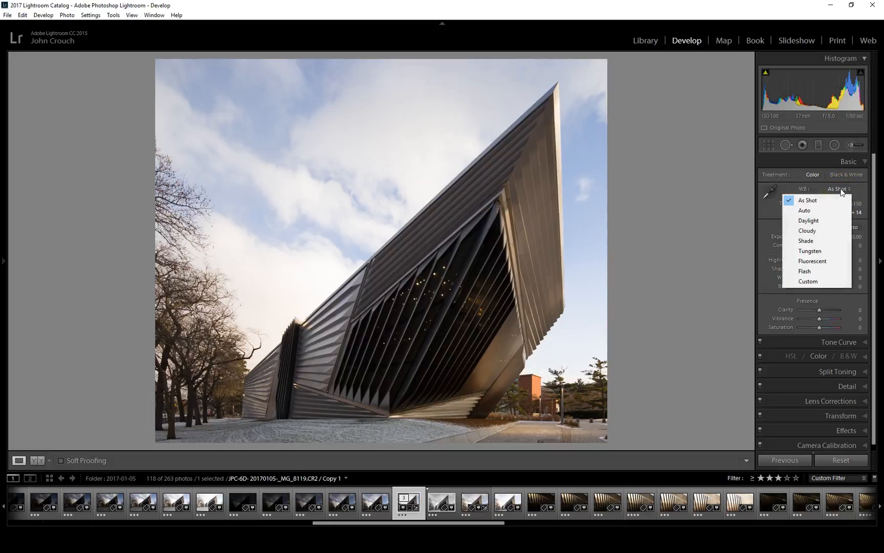
left_click(811, 210)
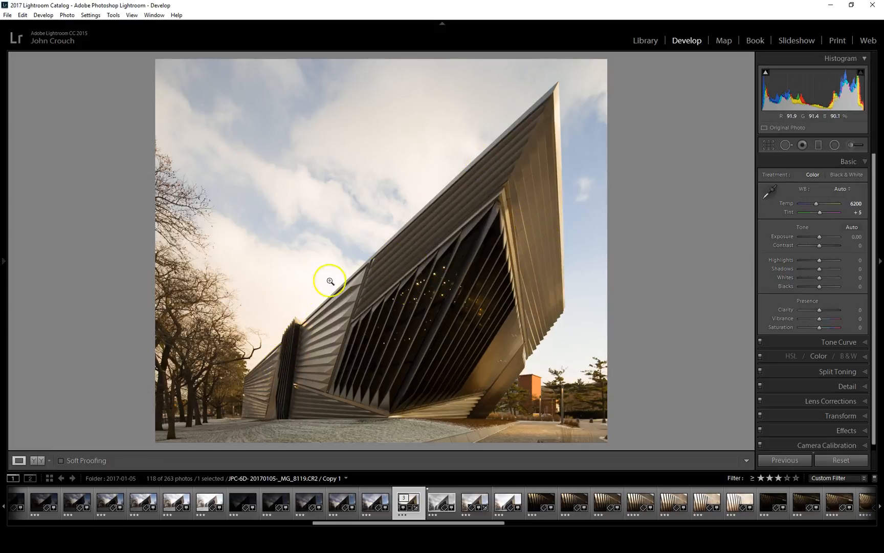
left_click(840, 189)
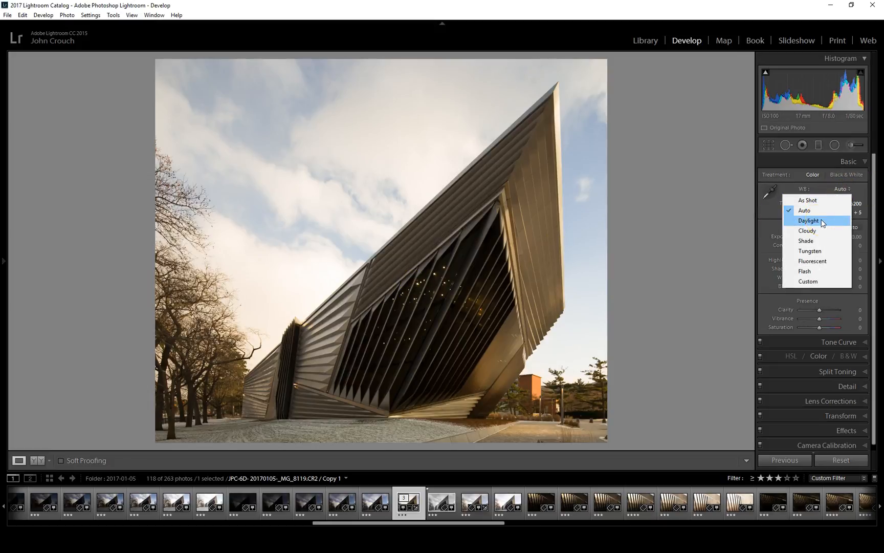
left_click(822, 221)
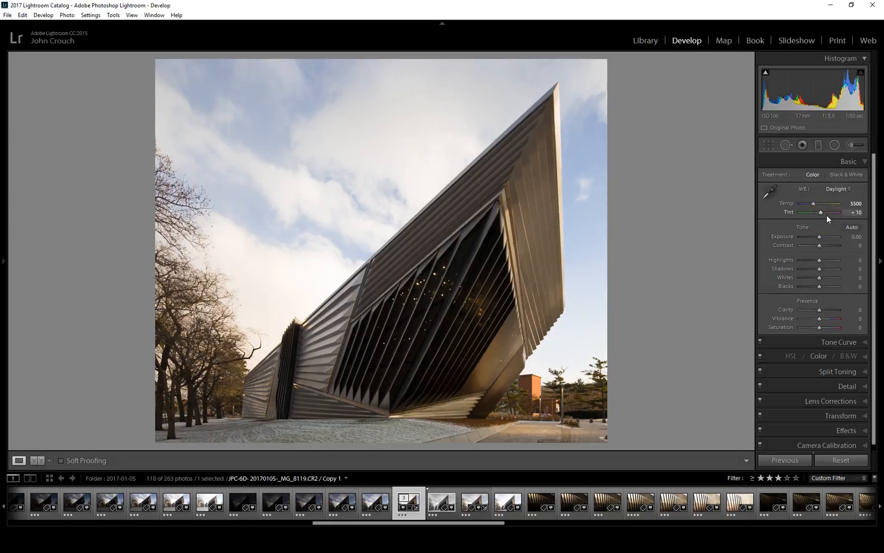
- Try the As Shot white balance preset for comparison and set the white balance back to Daylight
left_click(788, 212)
left_click(837, 190)
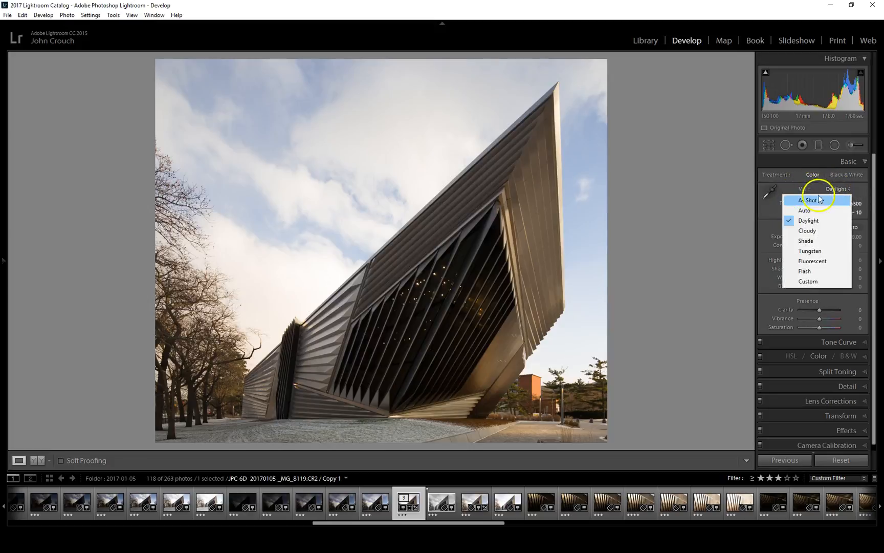
left_click(826, 197)
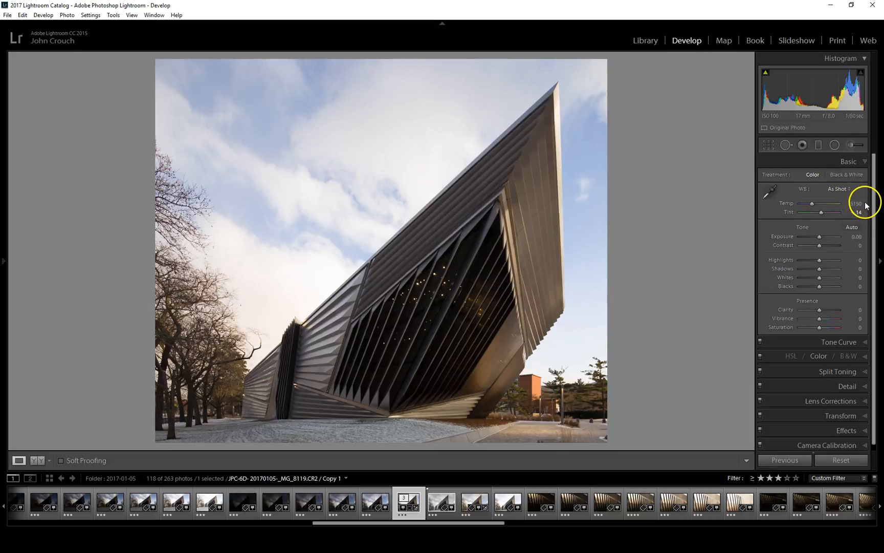
left_click(838, 189)
left_click(816, 221)
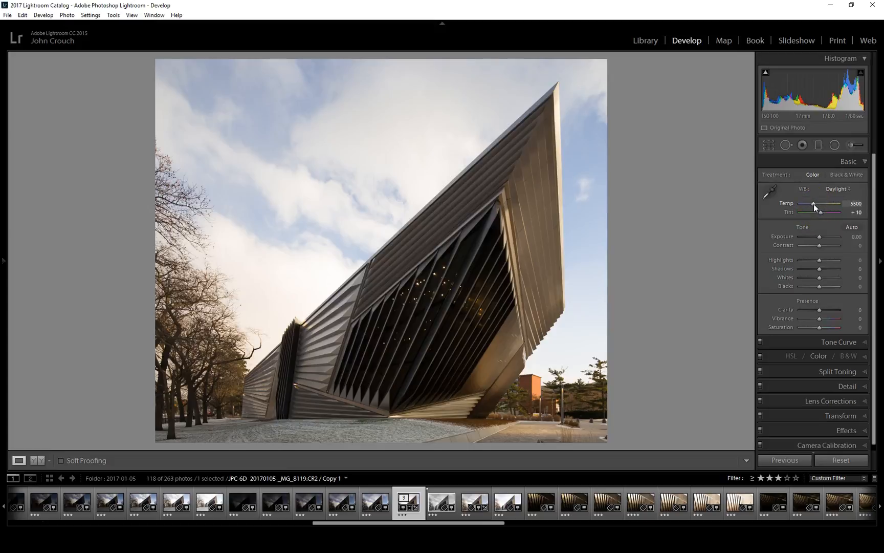
- Try a white balance sampled with the White Balance Selector from the building's metal facade near the trees
left_click(772, 192)
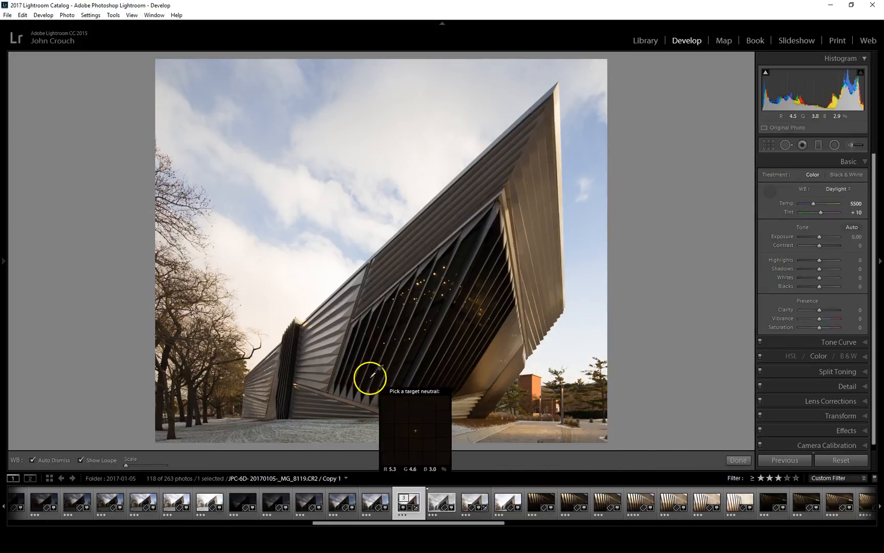
left_click(310, 382)
left_click(322, 386)
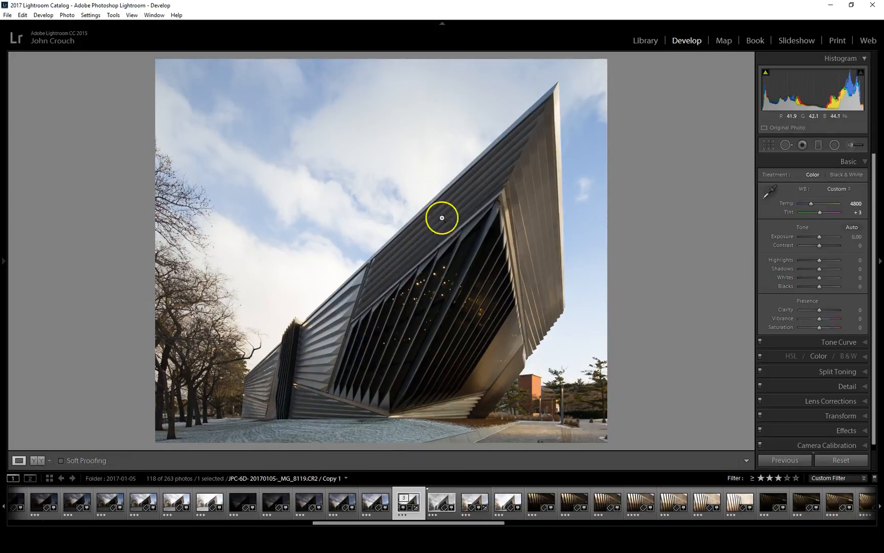
left_click(858, 204)
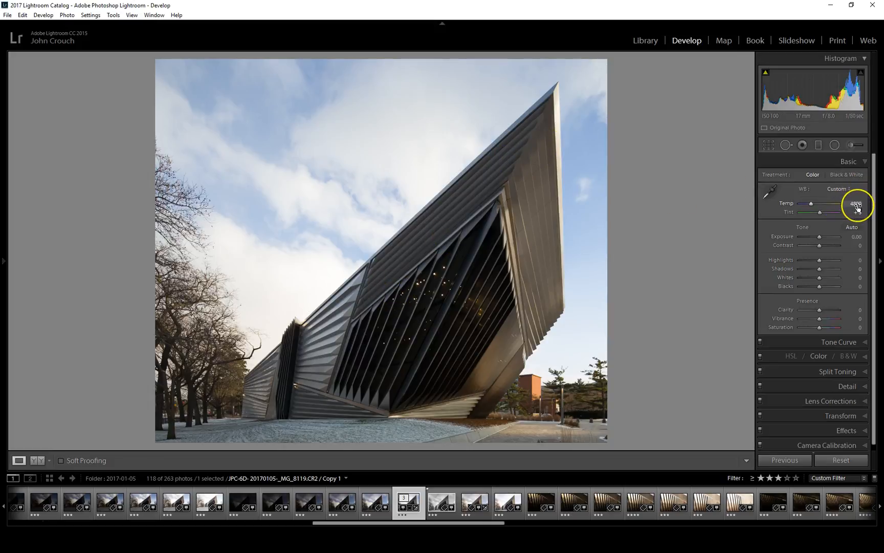
- Show the edit history and try a white balance sampled from the warm brown underside near the building's base
left_click(768, 192)
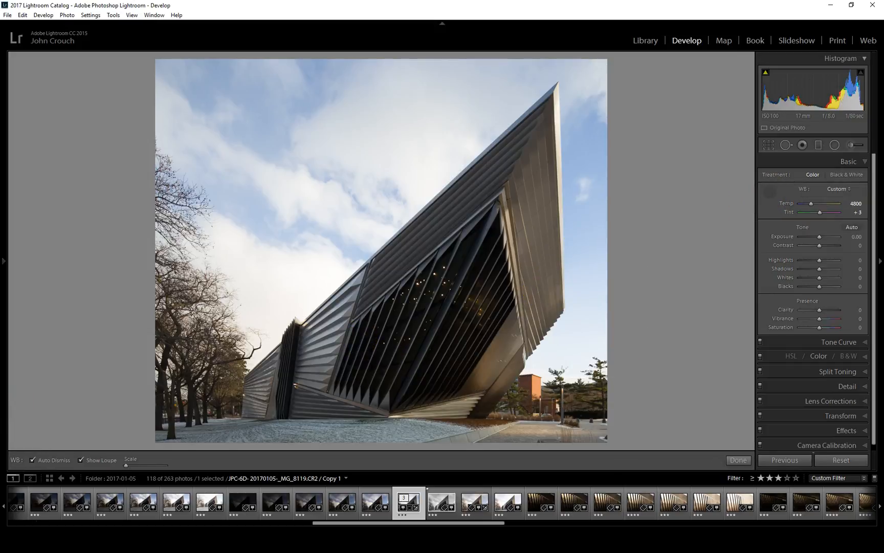
left_click(3, 258)
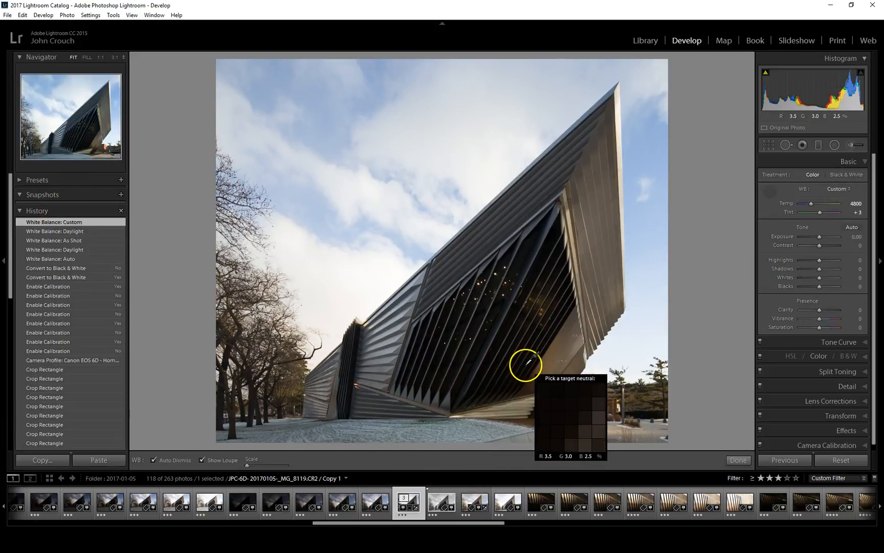
left_click(555, 364)
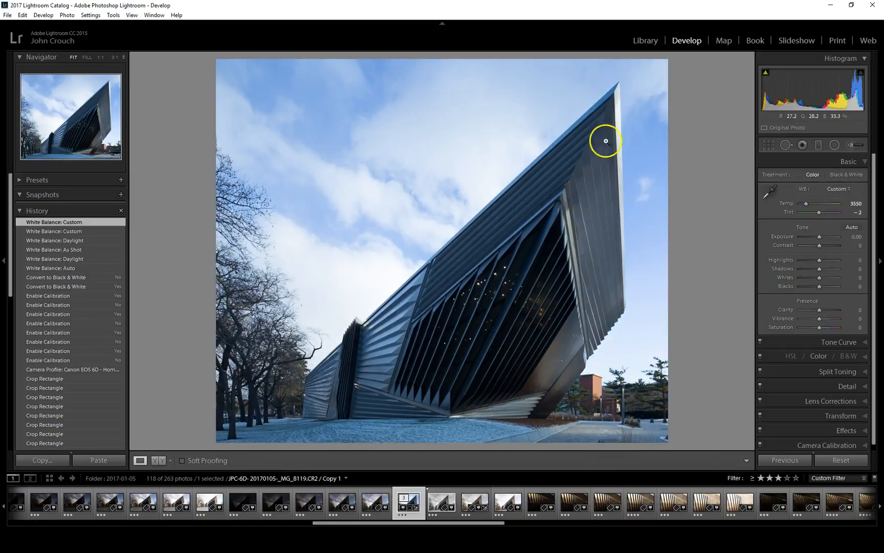
- Sample the white balance from the ground in front of the building and set the temperature to 5333
left_click(770, 192)
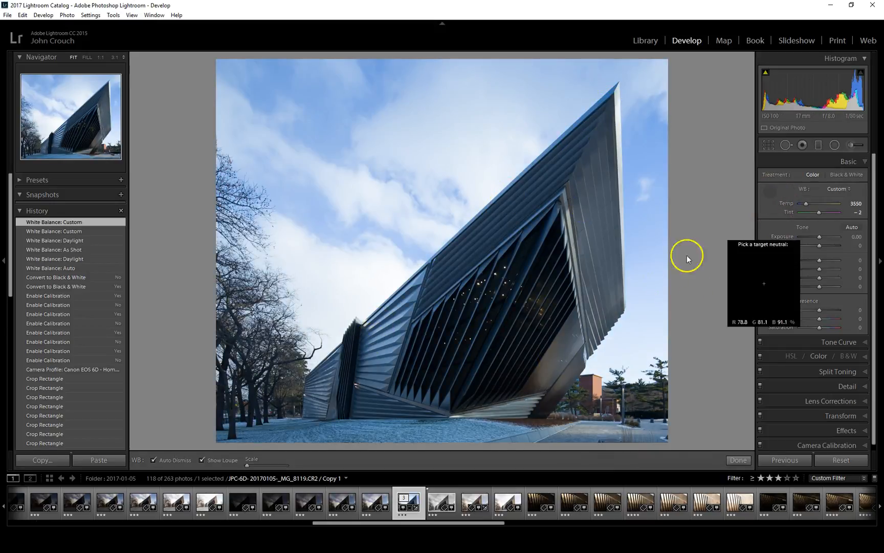
left_click(503, 439)
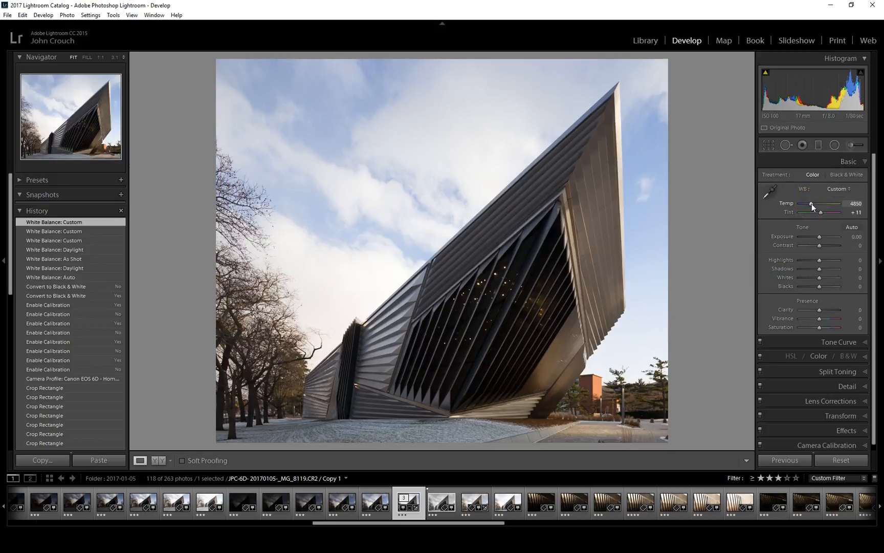
left_click_drag(812, 204, 814, 203)
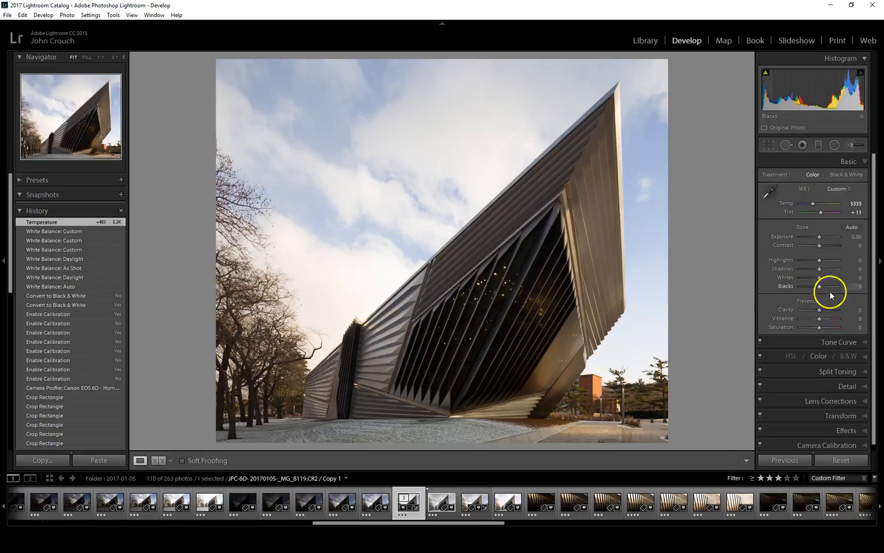
- Set temperature to 4619 and tint to +18 while saturation is temporarily at +100, and reset saturation to 0
left_click_drag(821, 327, 845, 328)
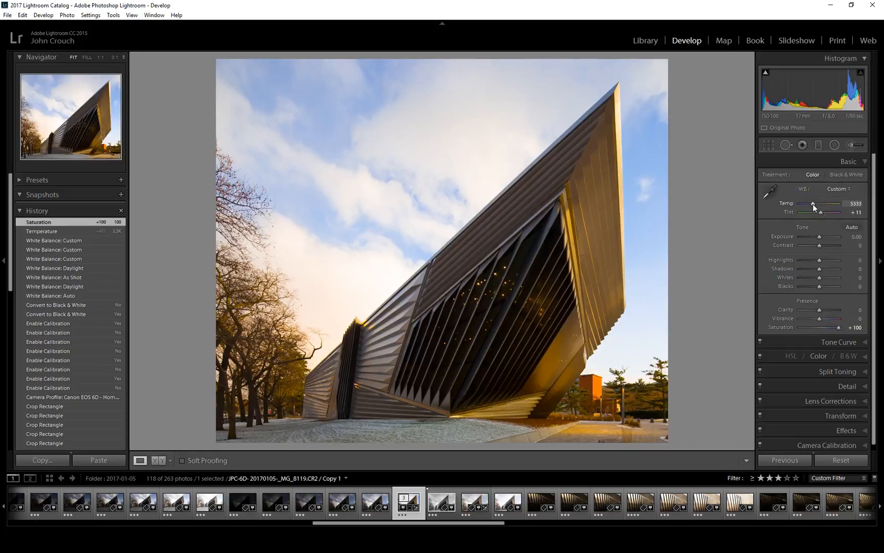
mouse_move(813, 204)
left_mouse_down()
mouse_move(821, 204)
mouse_move(804, 206)
mouse_move(810, 205)
left_mouse_up()
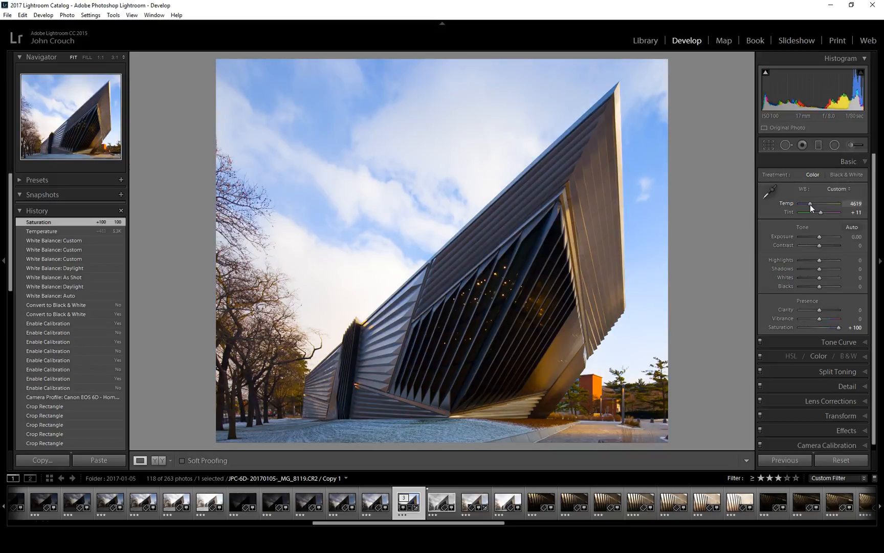
left_click_drag(831, 217, 822, 212)
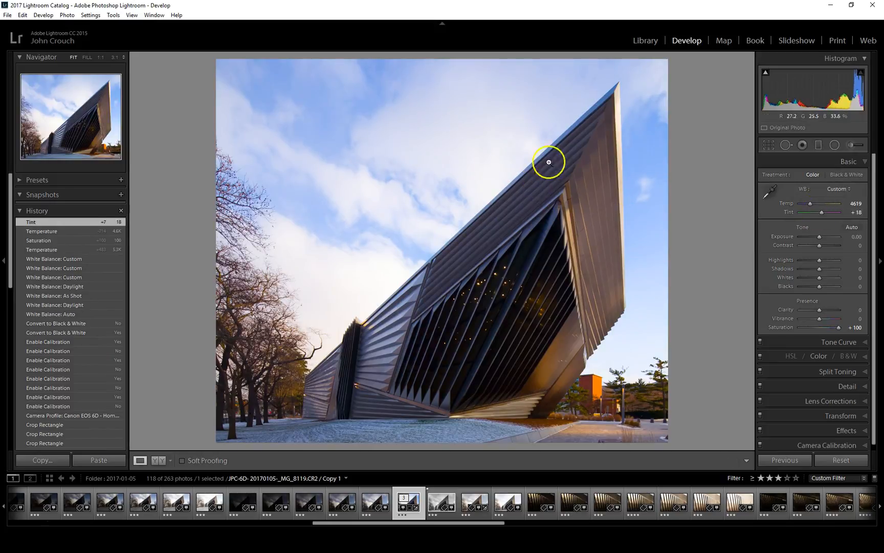
double_click(839, 327)
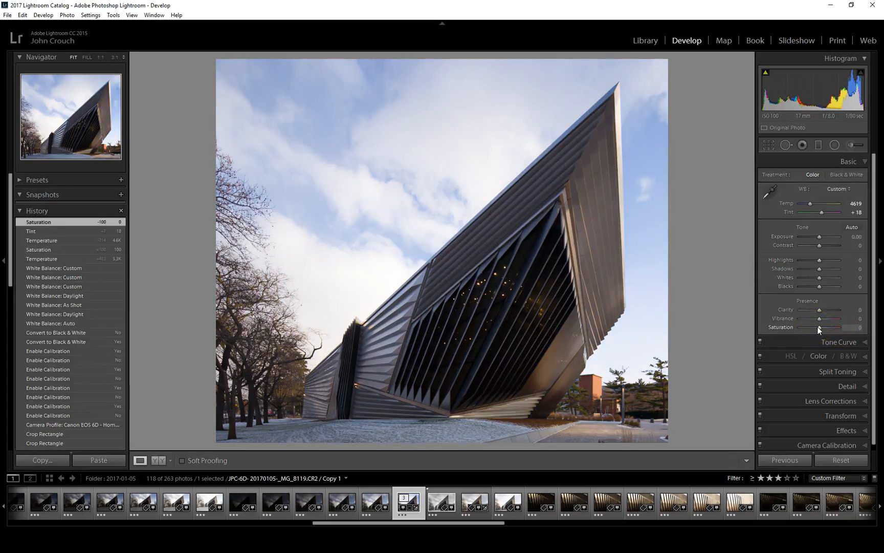
- Try the automatic tone adjustment and reset all tone settings
left_click(852, 227)
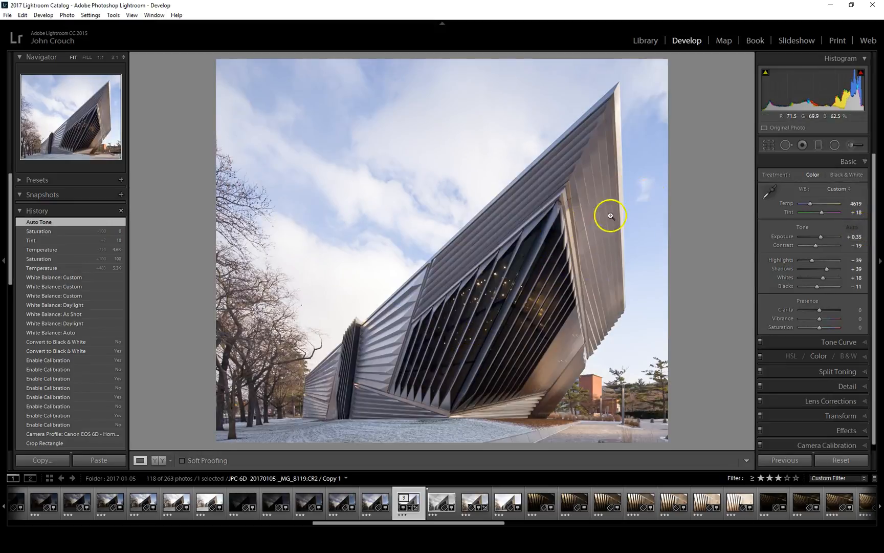
key("alt")
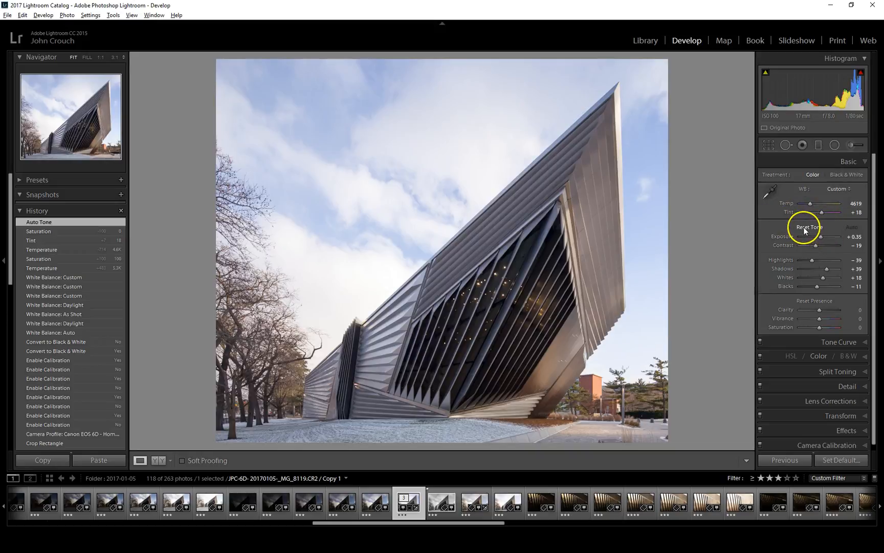
left_click(804, 227, "alt")
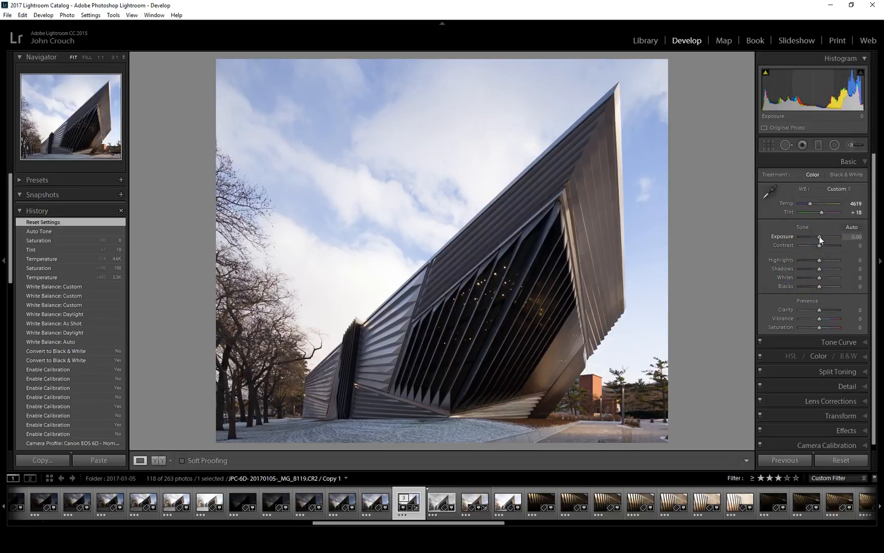
- Set the photo's exposure to +0.71 and its contrast to -21
mouse_move(820, 236)
left_mouse_down()
mouse_move(827, 237)
mouse_move(809, 239)
mouse_move(822, 239)
left_mouse_up()
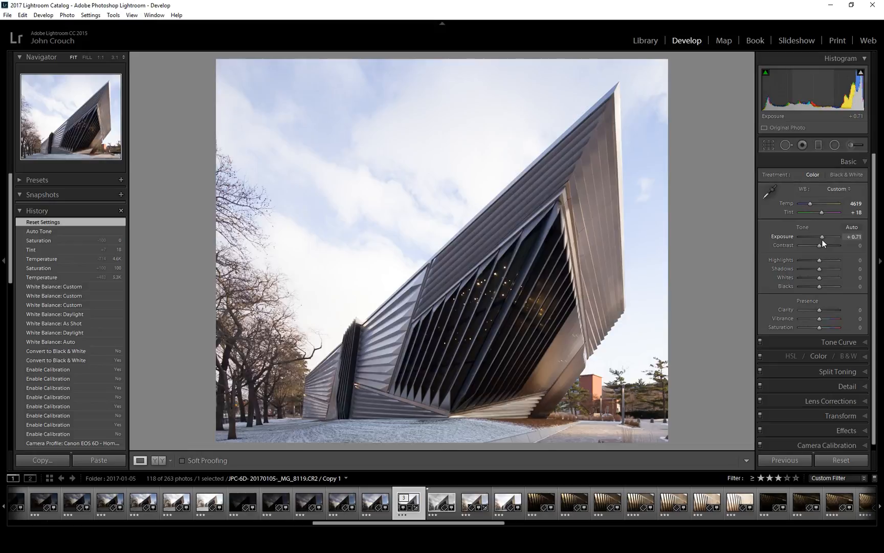
left_click_drag(822, 239, 815, 246)
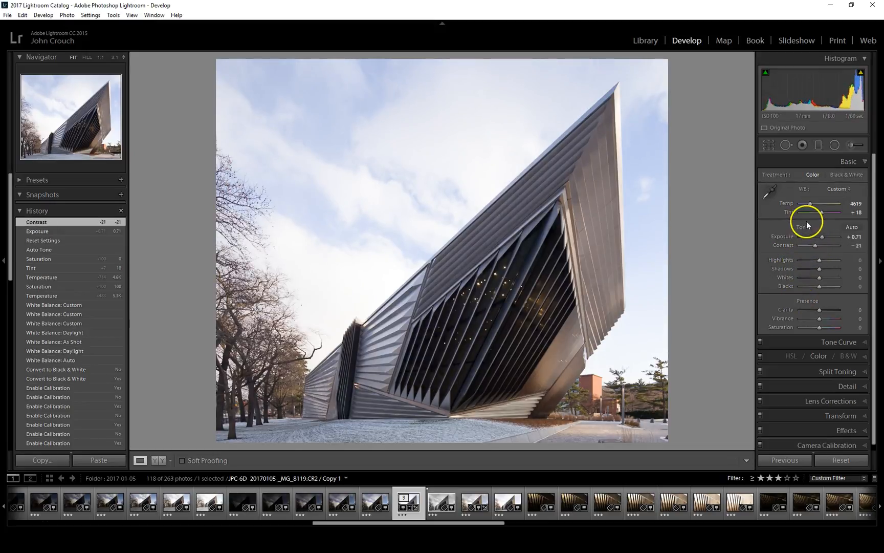
- Compare contrast at +98 and -100 on a close-up of the building's peak, and set it to -14
left_click(582, 156)
left_click_drag(583, 156, 527, 239)
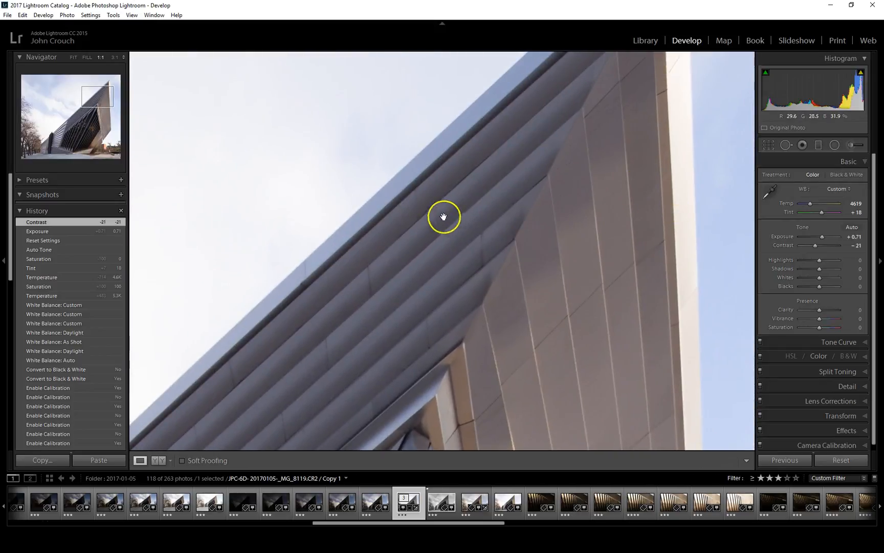
left_click_drag(815, 245, 838, 249)
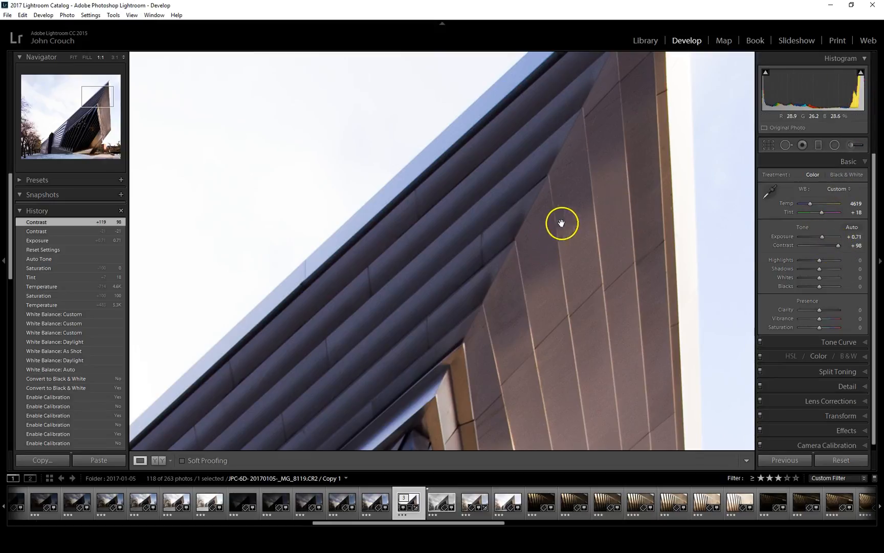
left_click_drag(836, 246, 790, 248)
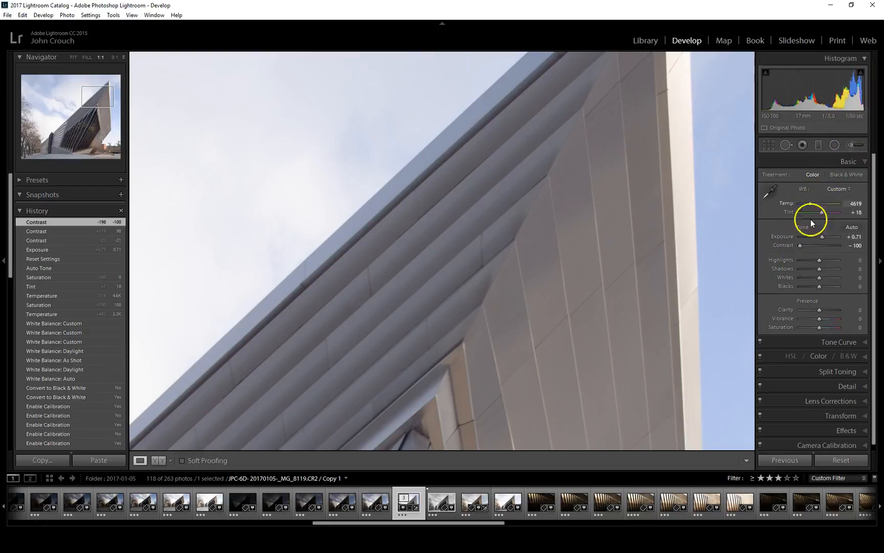
left_click_drag(800, 246, 815, 243)
left_click(602, 217)
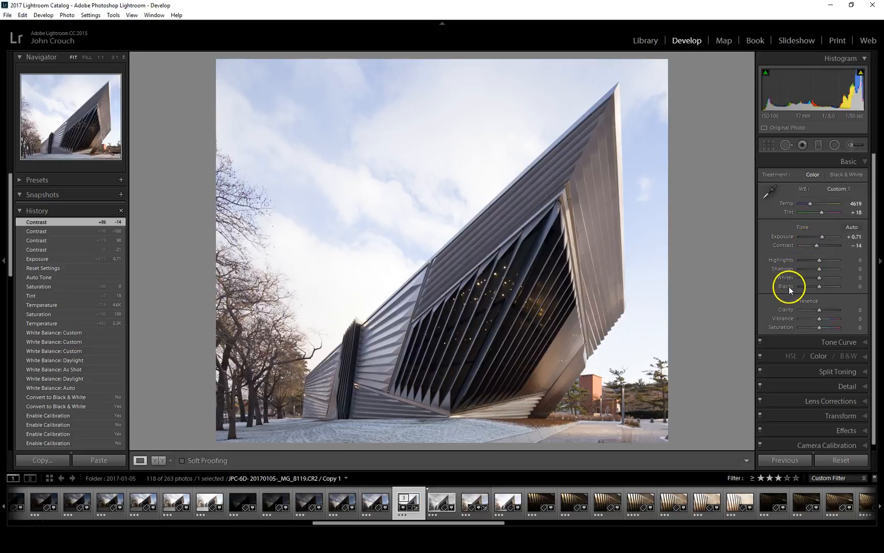
- Try raising the whites to +31 using the clipping preview, and return them to 0
key("alt")
key("alt")
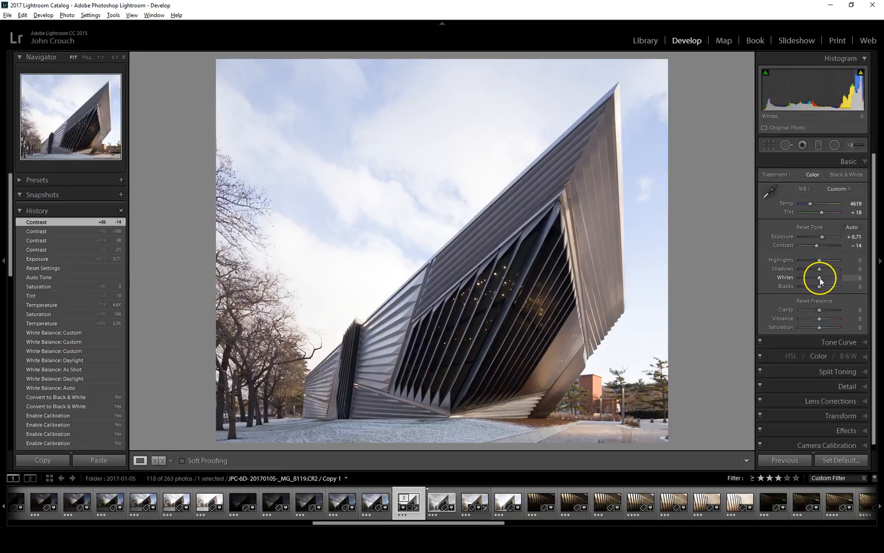
key("alt")
left_click(819, 277, "alt")
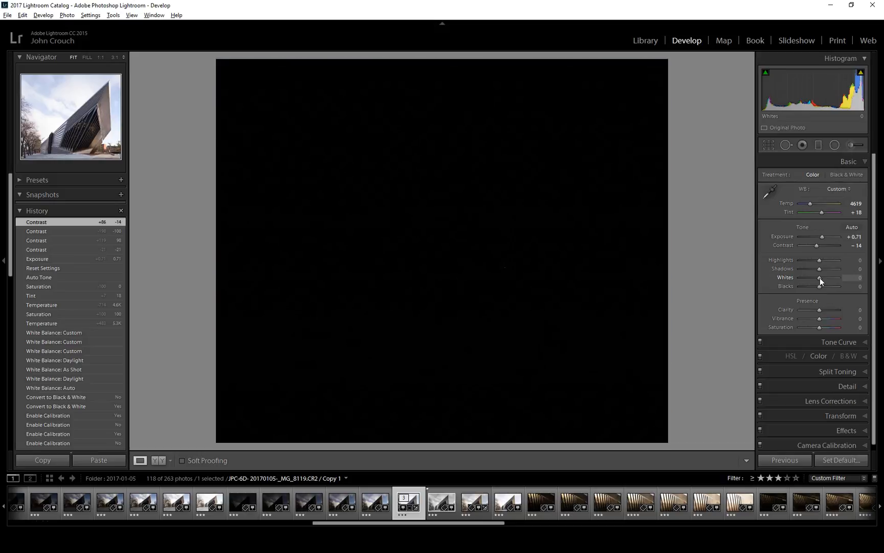
left_click_drag(820, 277, 826, 277)
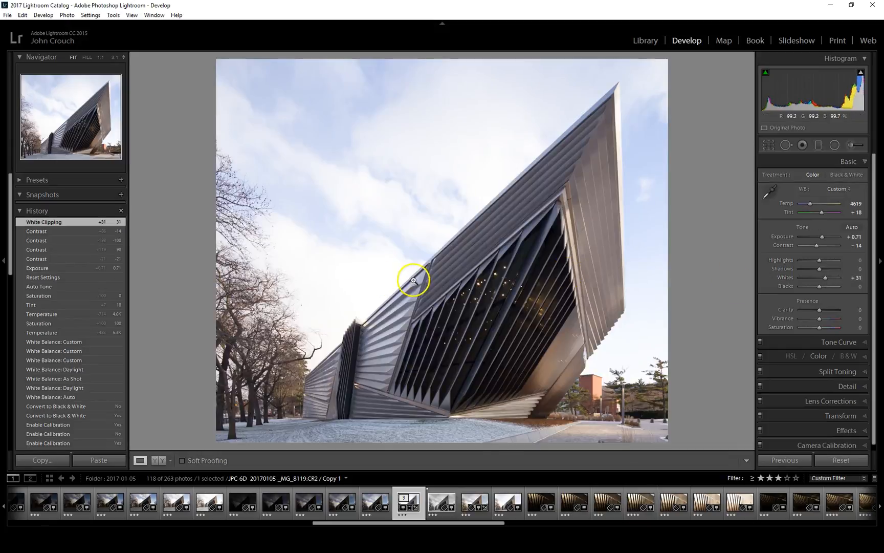
key("alt")
left_click_drag(824, 279, 818, 279)
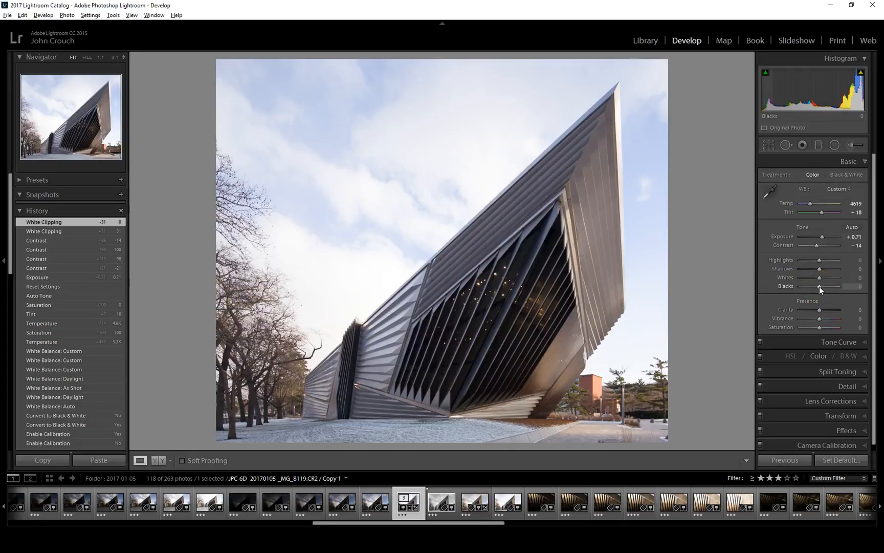
- Test the blacks at -100 with the clipping preview, and set them to +7
left_click(819, 287, "alt")
left_click_drag(820, 287, 794, 288)
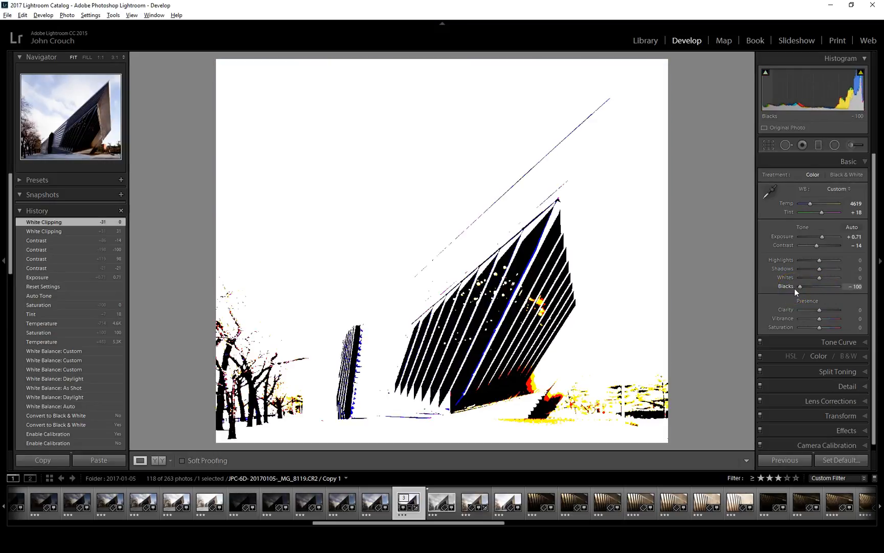
left_click_drag(795, 288, 819, 290)
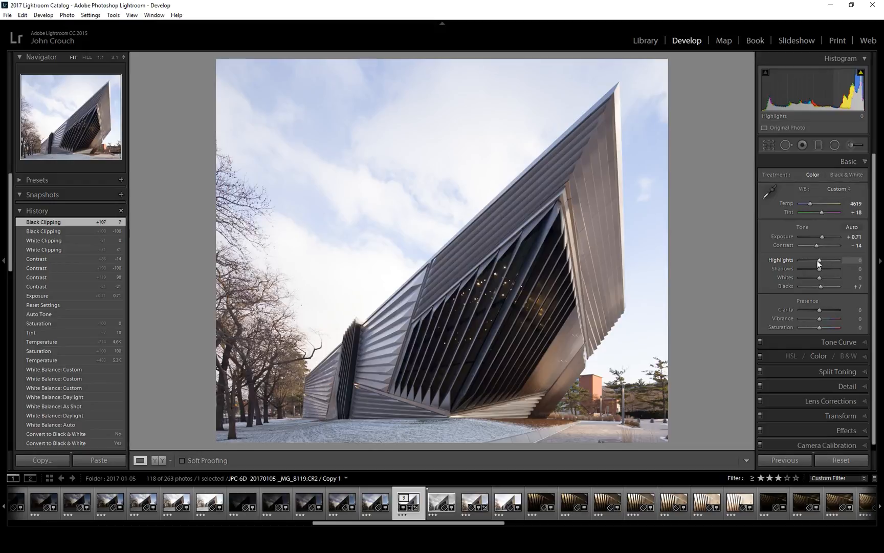
- Refine the tone settings with highlights at -100, shadows at +43 and contrast at +7
left_click_drag(816, 259, 799, 260)
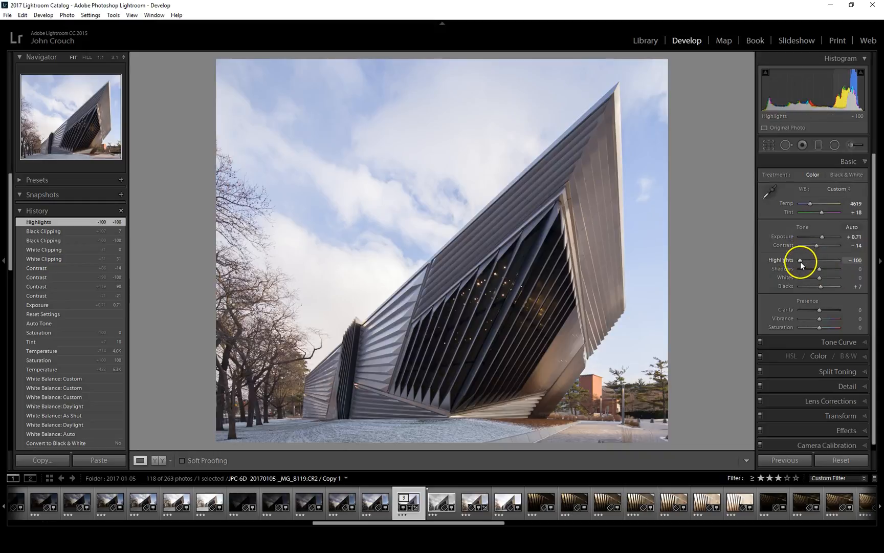
left_click_drag(801, 262, 795, 263)
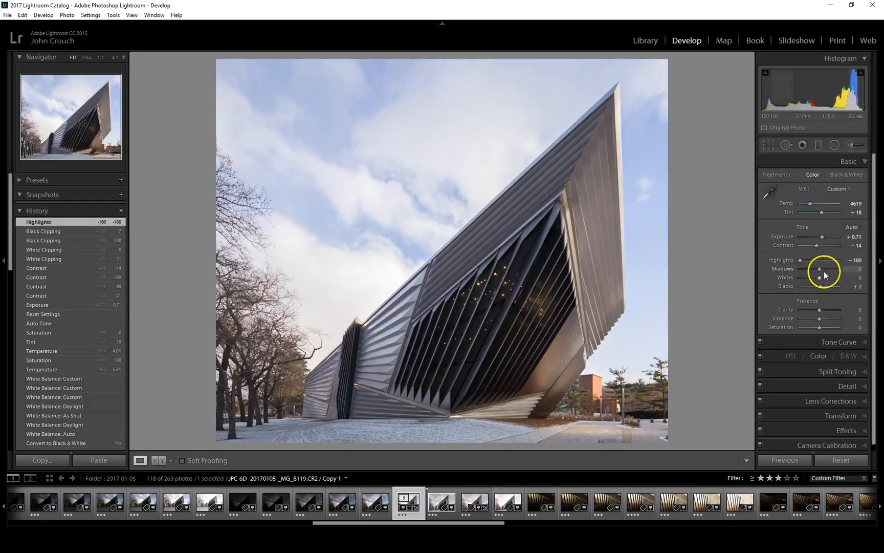
left_click_drag(819, 269, 827, 273)
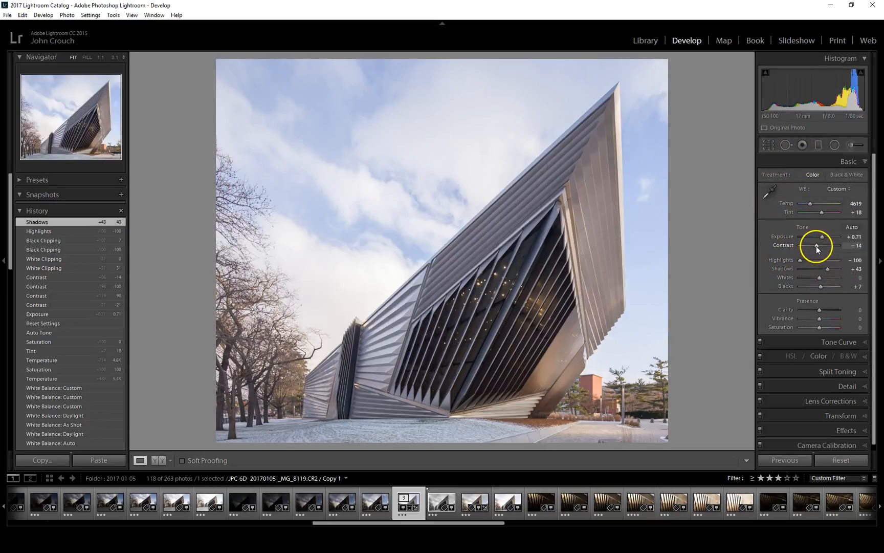
left_click_drag(817, 246, 821, 245)
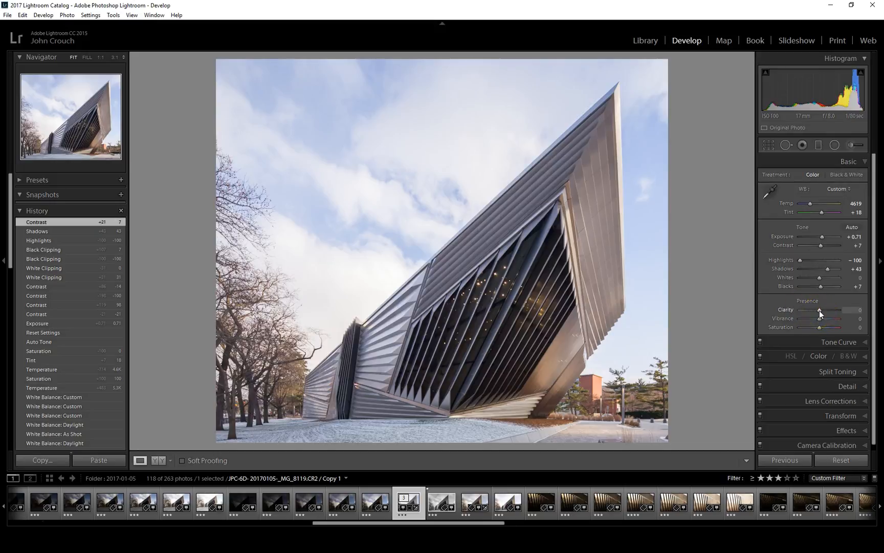
- Try clarity at -93 on a close-up of the building's upper facade, and reset it to 0
left_click(584, 218)
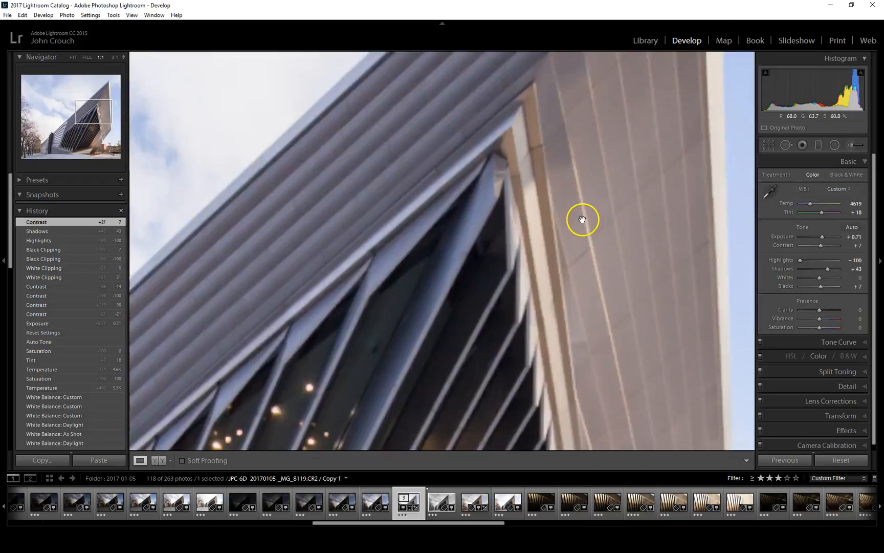
left_click_drag(586, 218, 476, 247)
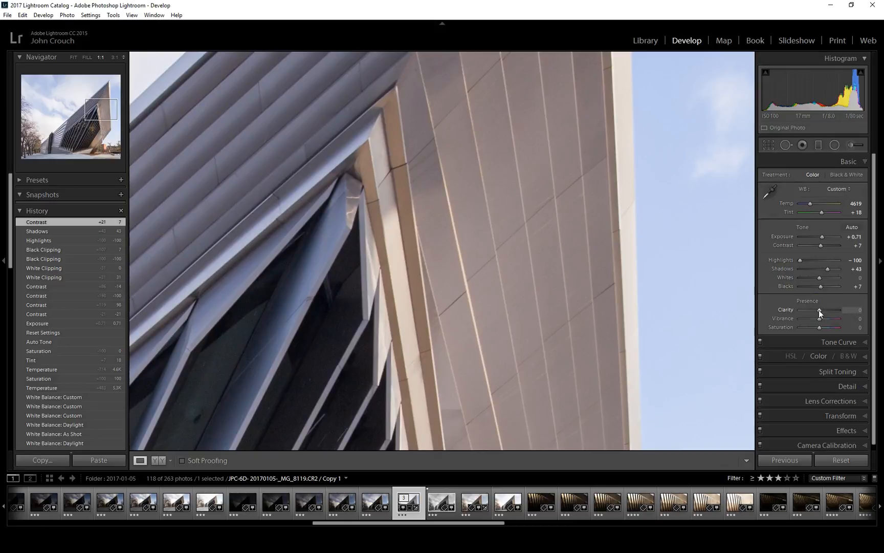
left_click_drag(818, 309, 801, 311)
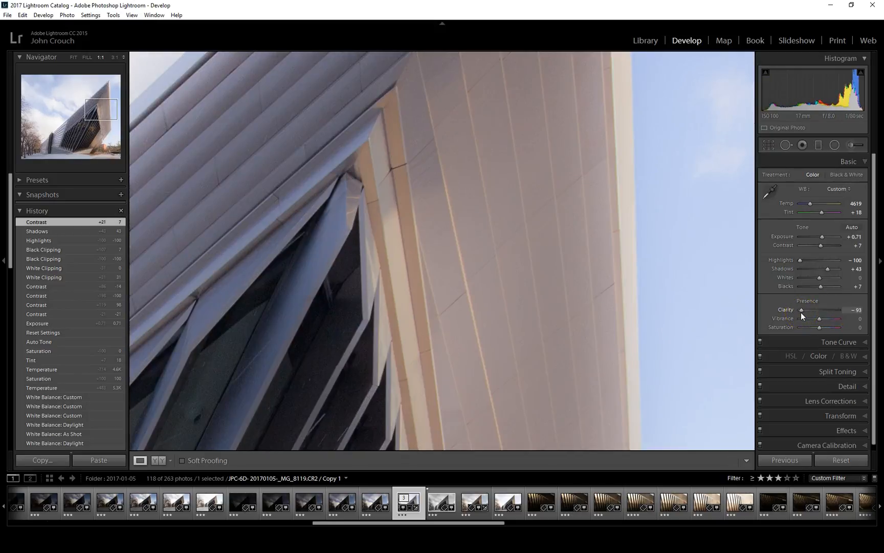
double_click(801, 311)
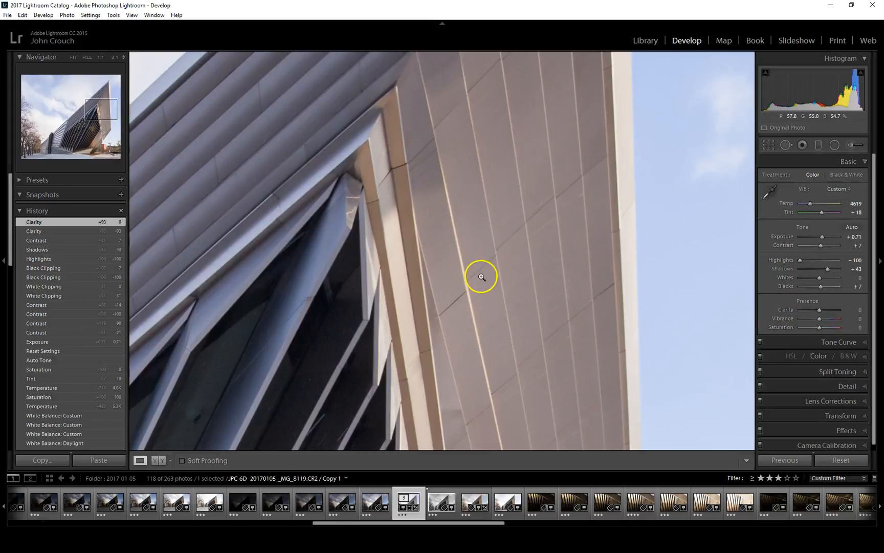
left_click(481, 277)
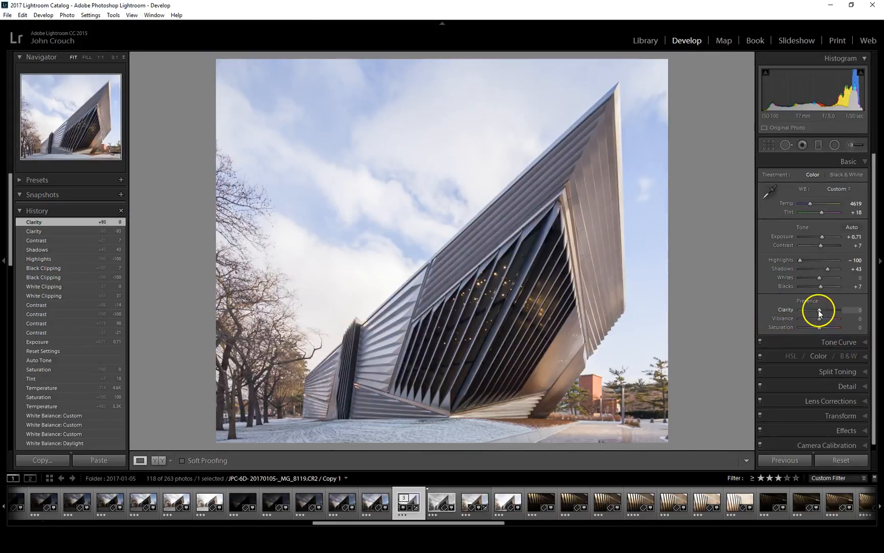
- Set clarity to +10 and check the building's metal cladding up close
left_click_drag(819, 310, 819, 309)
left_click(582, 152)
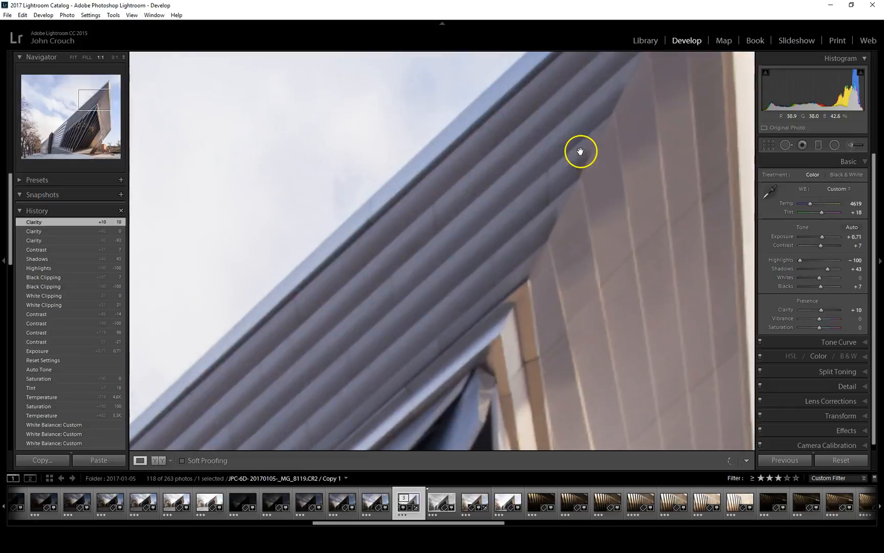
left_click_drag(822, 310, 822, 311)
left_click(665, 270)
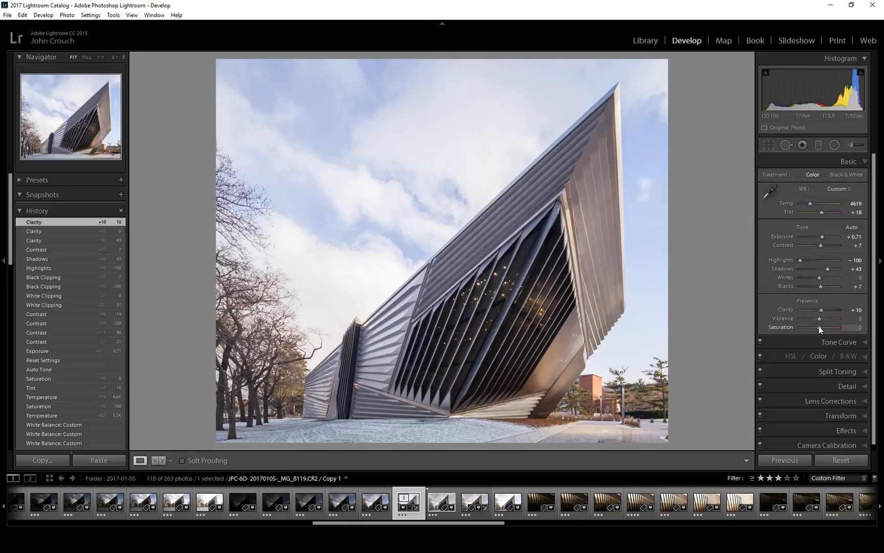
- Test saturation at +100, and settle on saturation +33 with vibrance +24
left_click_drag(819, 327, 849, 327)
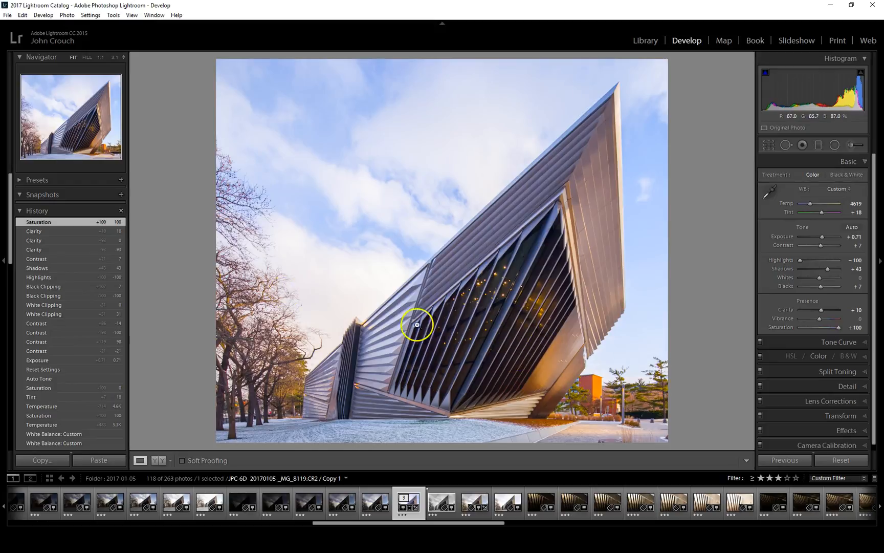
double_click(837, 327)
mouse_move(821, 319)
left_mouse_down()
mouse_move(851, 321)
mouse_move(789, 319)
mouse_move(821, 319)
left_mouse_up()
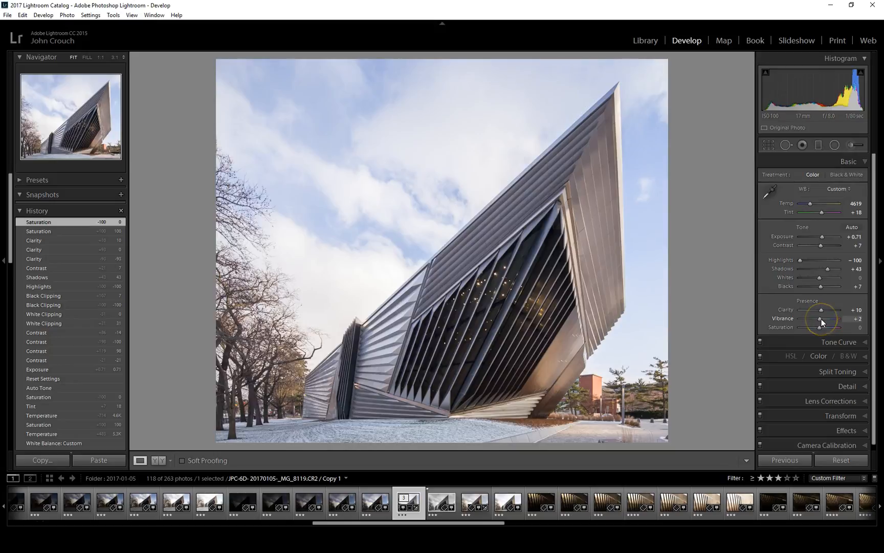
mouse_move(822, 318)
left_mouse_down()
mouse_move(835, 319)
mouse_move(823, 320)
left_mouse_up()
mouse_move(825, 319)
left_mouse_down()
mouse_move(814, 320)
mouse_move(824, 320)
left_mouse_up()
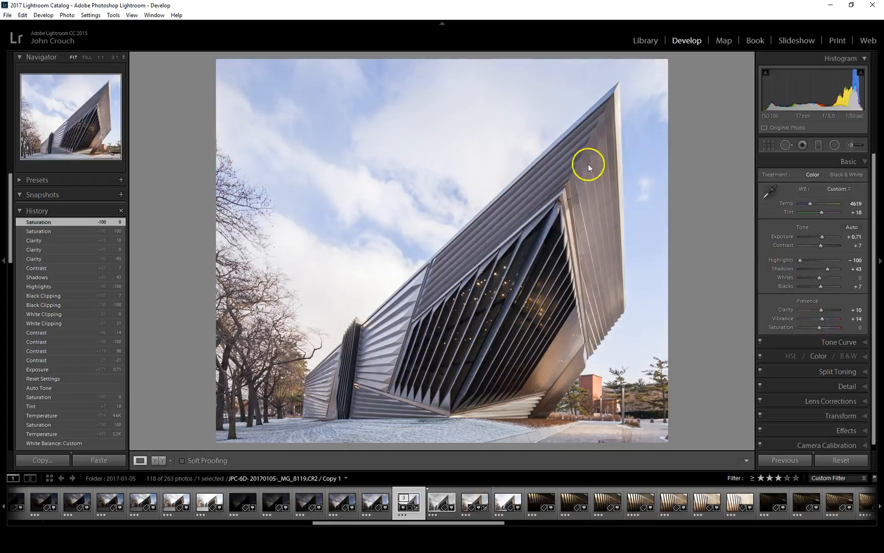
mouse_move(819, 327)
left_mouse_down()
mouse_move(827, 329)
mouse_move(822, 318)
left_mouse_up()
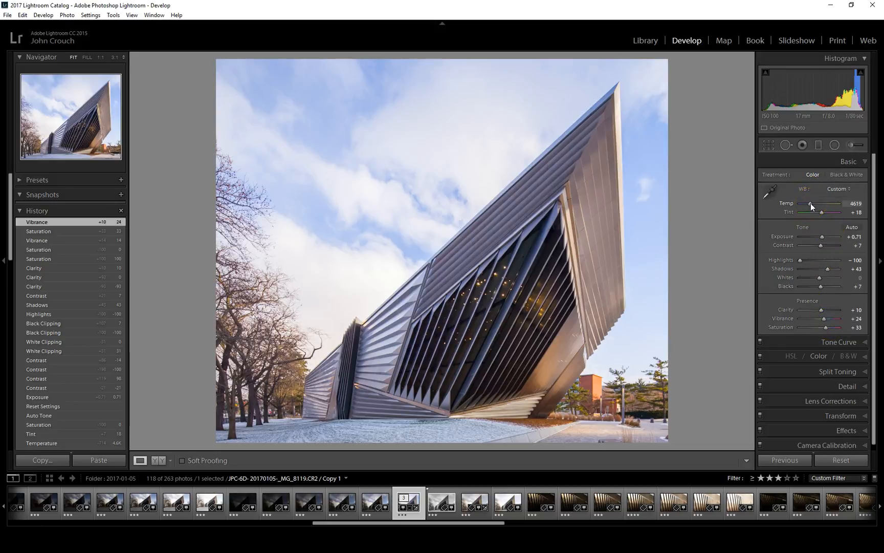
- Warm the white balance by setting the temperature to 4857
left_click_drag(810, 203, 812, 203)
left_click_drag(812, 203, 811, 203)
left_click(852, 204)
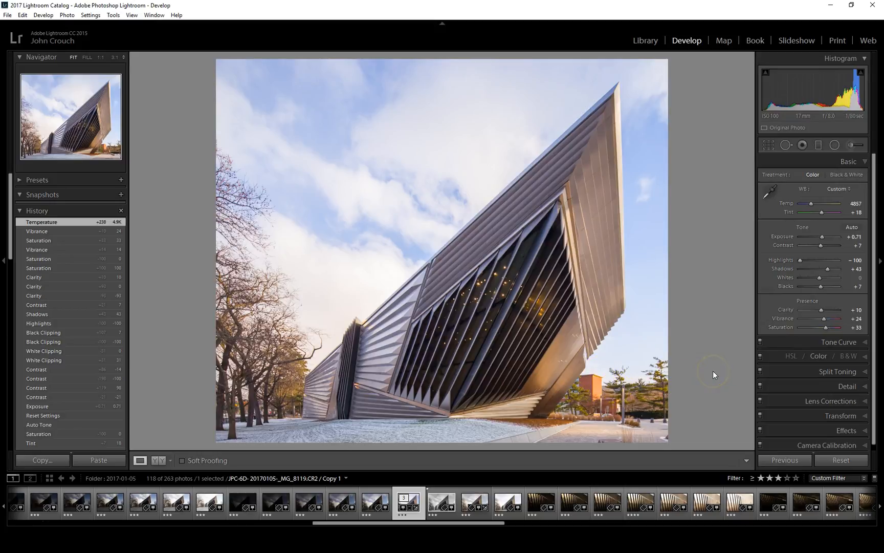
- Look at the red and blue channels of the tone curve, and return to the RGB channel
left_click(832, 343)
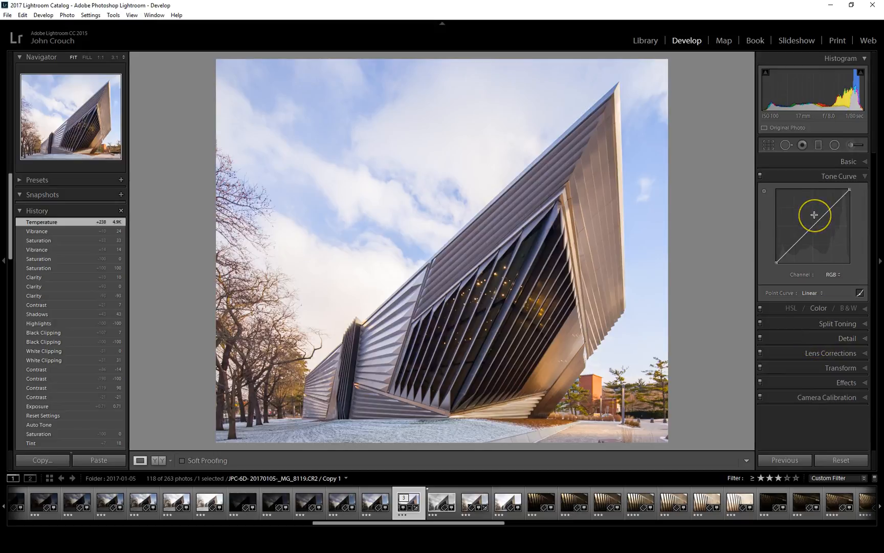
left_click(836, 276)
left_click(811, 297)
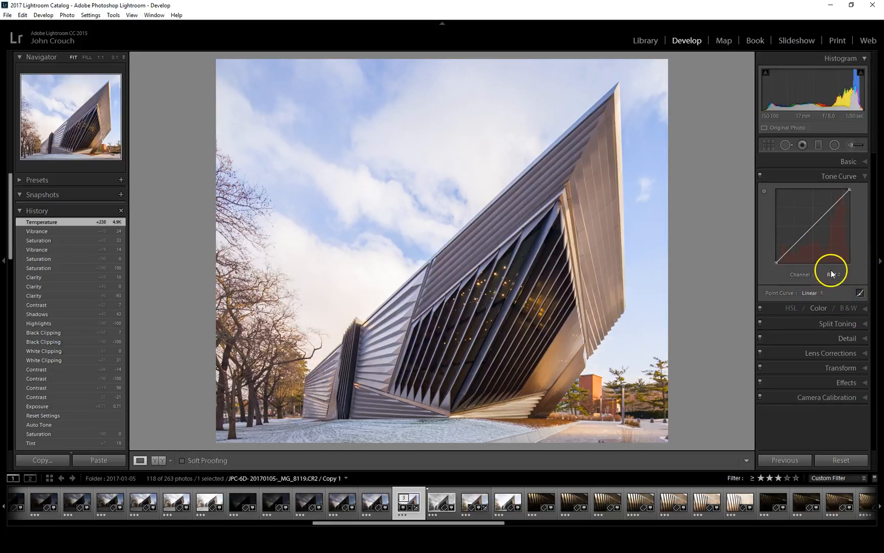
left_click(830, 275)
left_click(811, 315)
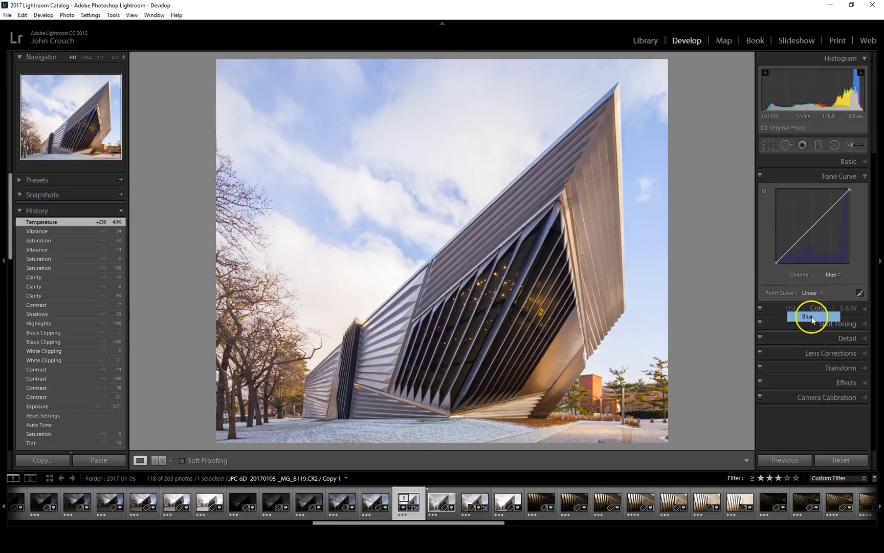
left_click(829, 276)
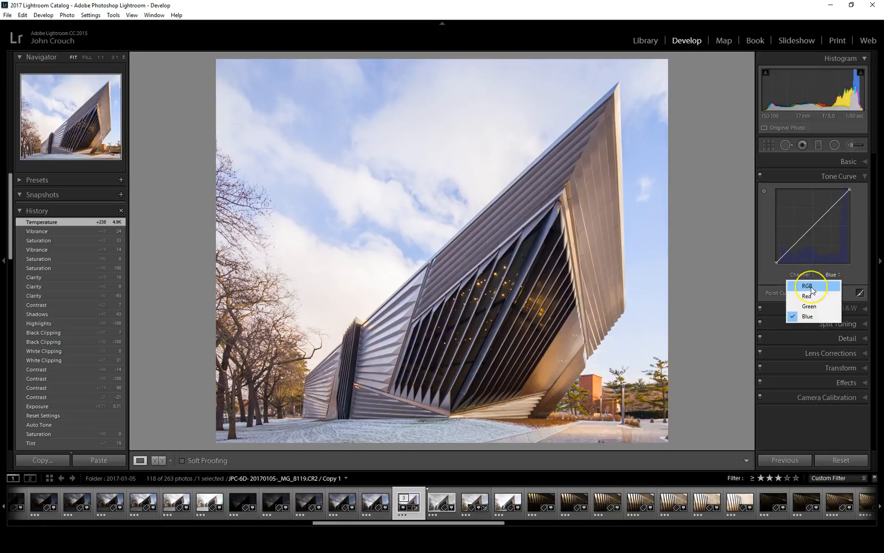
left_click(811, 286)
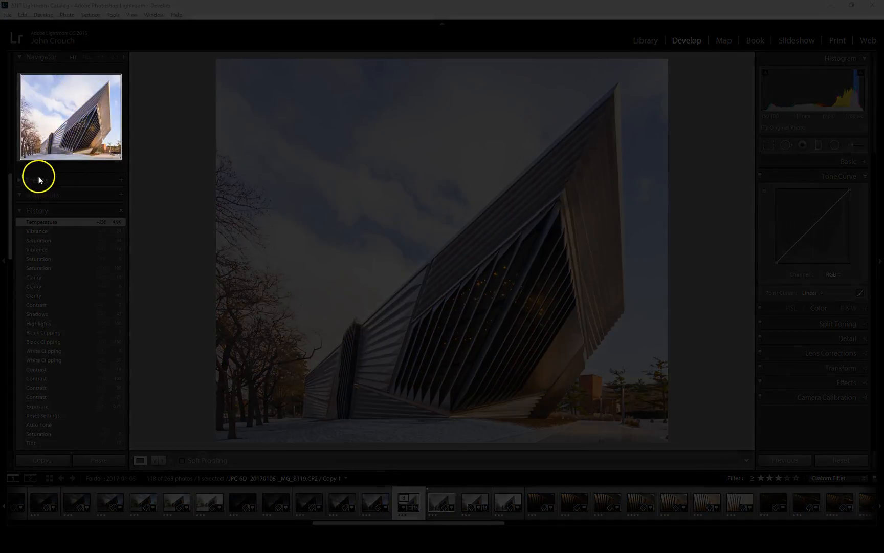
- Look over the preset groups, and collapse the Presets, History and Collections sections
left_click(19, 180)
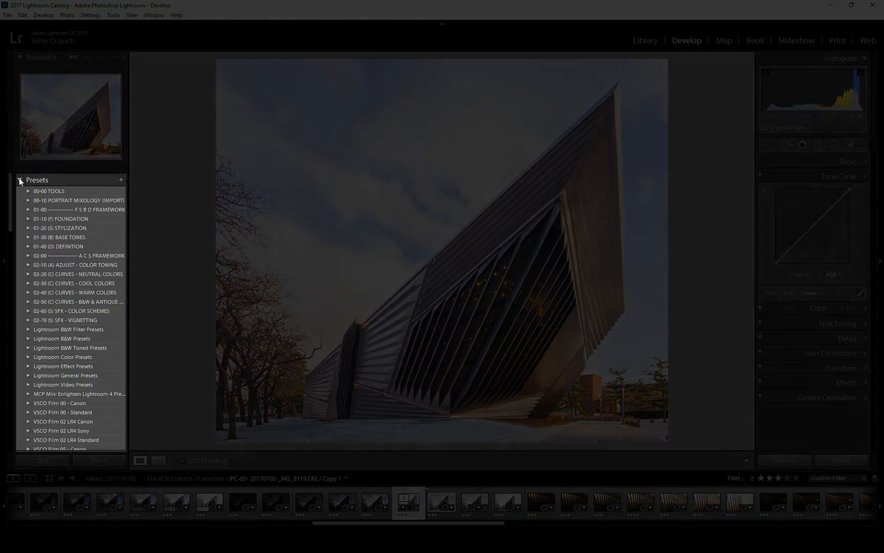
left_click(19, 180)
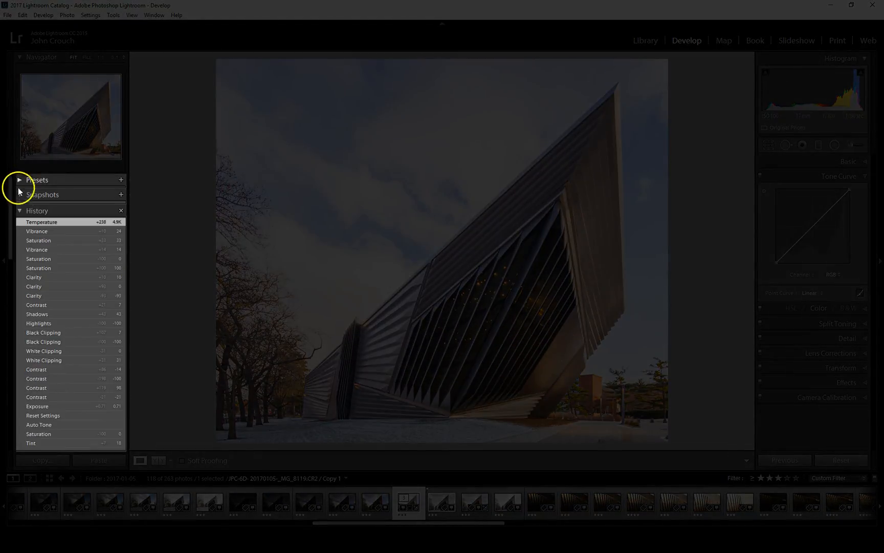
left_click(19, 210)
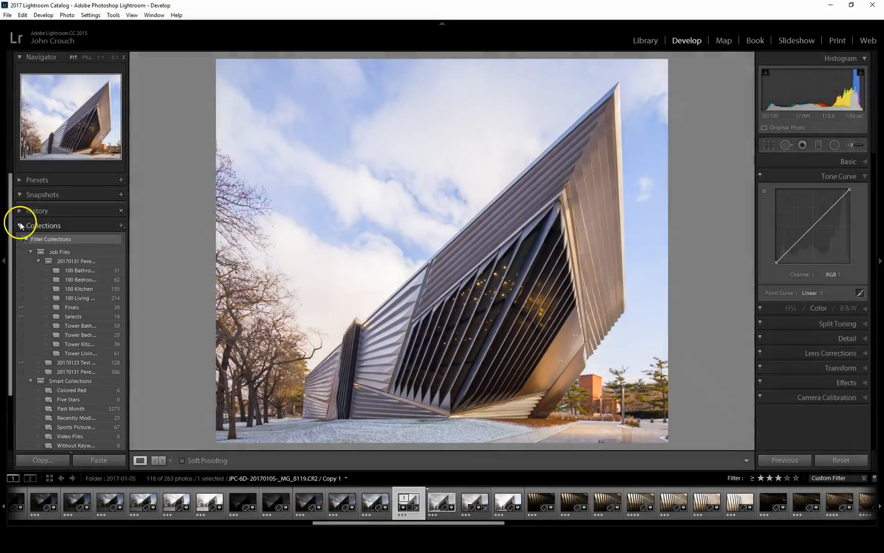
left_click(19, 226)
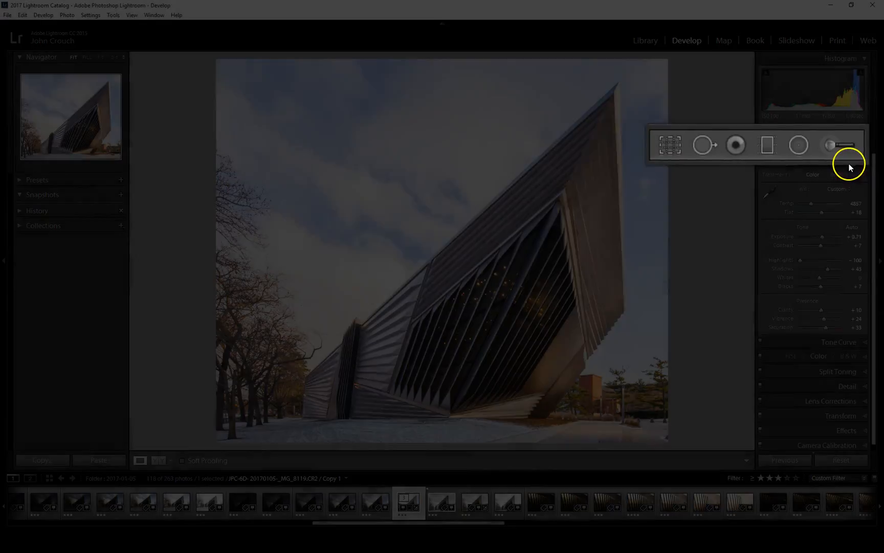
- Review the Basic adjustments alongside the tone curve, ending on the RGB point curve
left_click(849, 163)
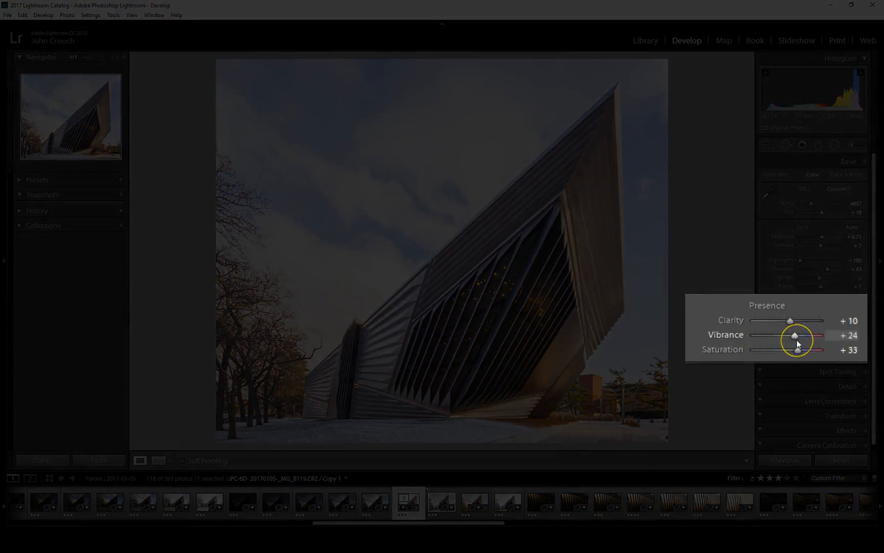
left_click(798, 349)
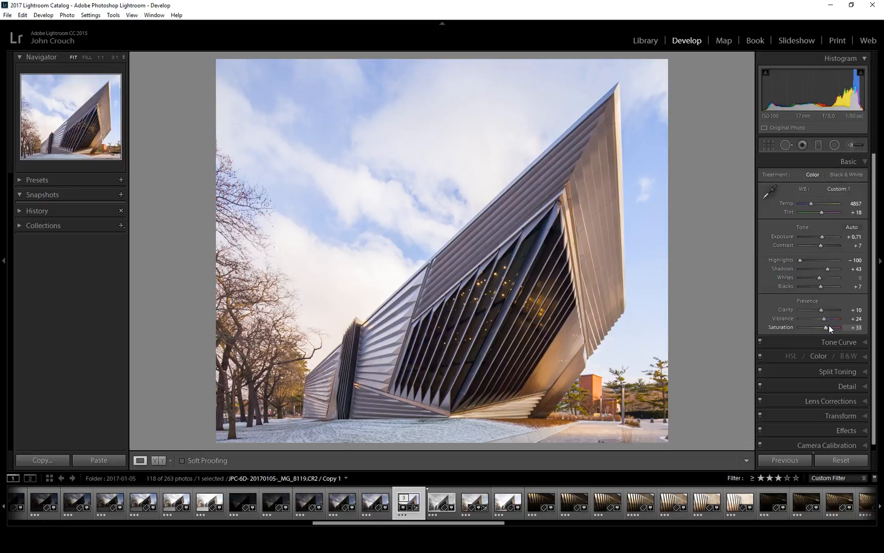
left_click(828, 341)
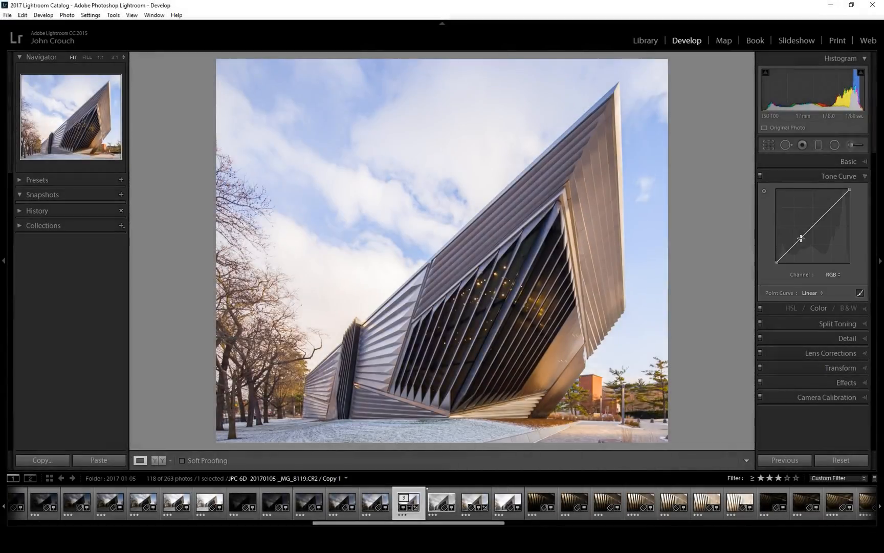
left_click(841, 159)
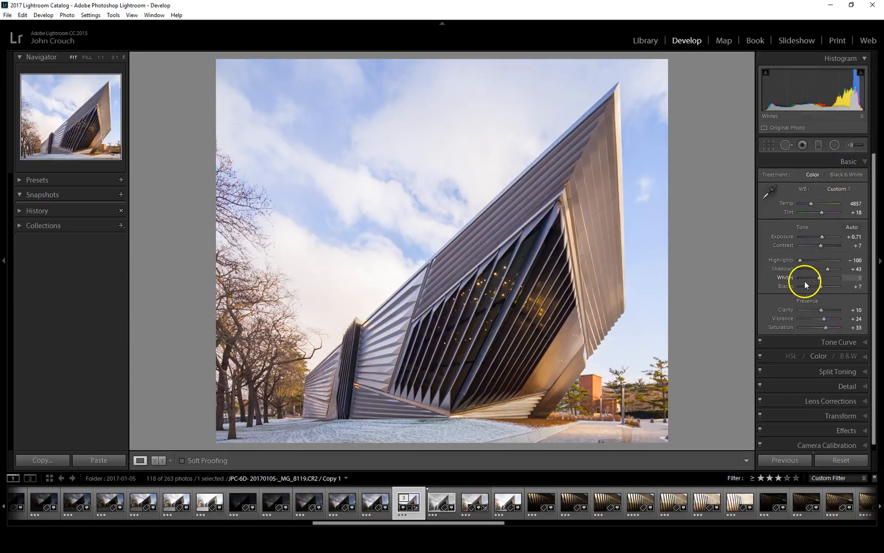
left_click(821, 341)
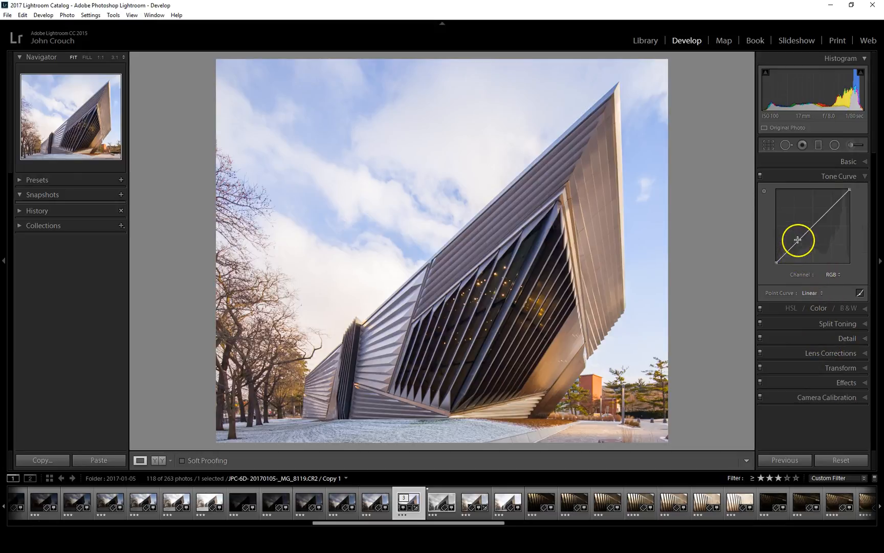
- Pull the RGB curve's midtones down to darken the photo, and compare it with the tone curve off and on
left_click_drag(801, 237, 815, 238)
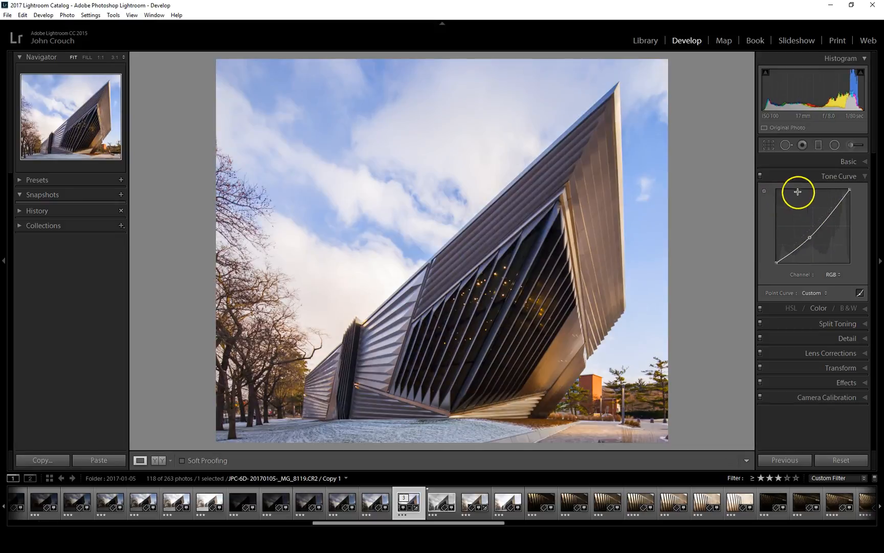
mouse_move(809, 227)
left_click_drag(810, 237, 811, 243)
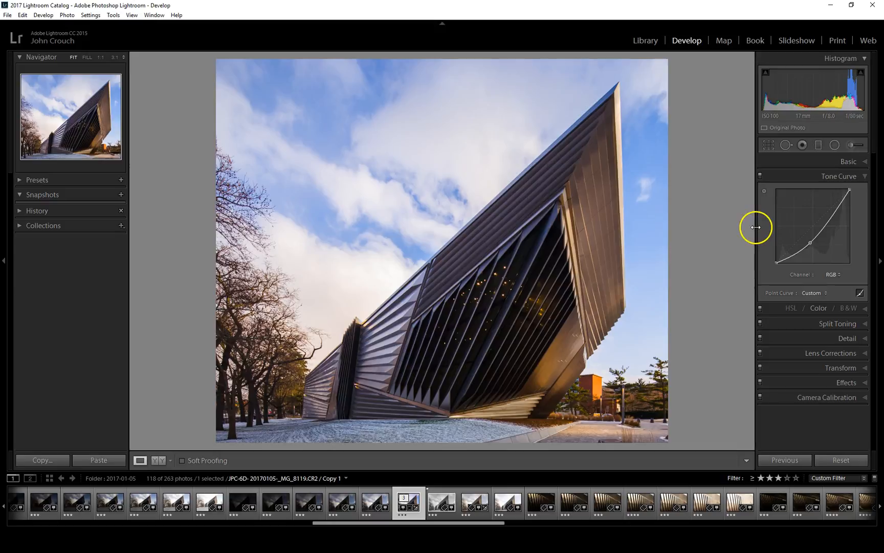
left_click(761, 175)
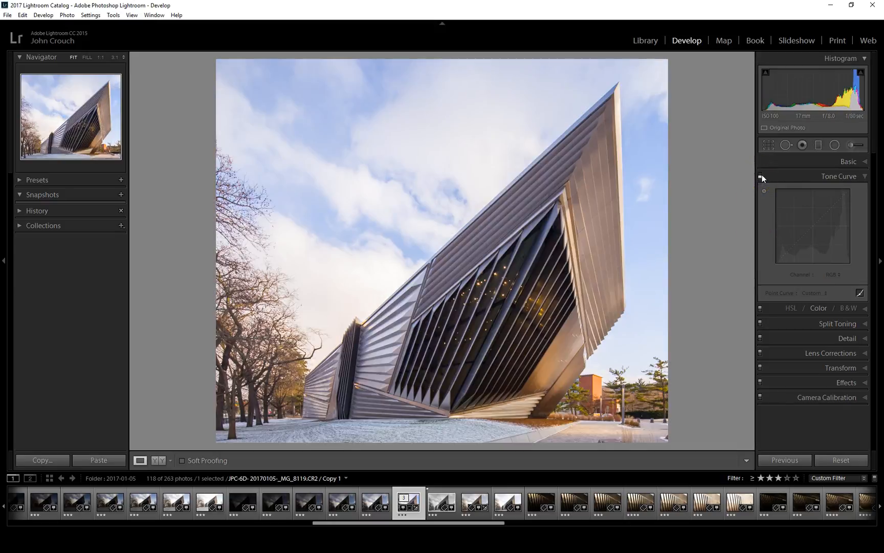
left_click(762, 175)
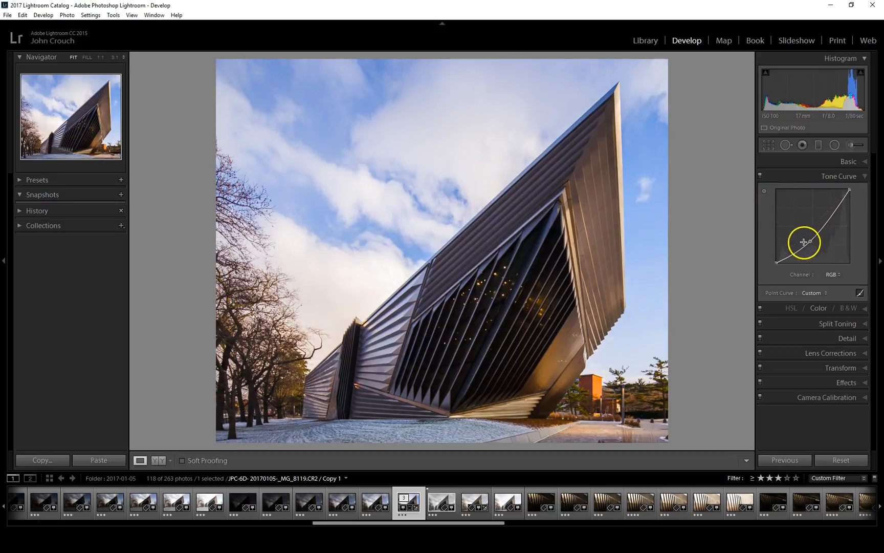
- Try adding a shadow point and a highlight point to the RGB curve, and reset the curve to linear
left_click_drag(795, 254, 792, 250)
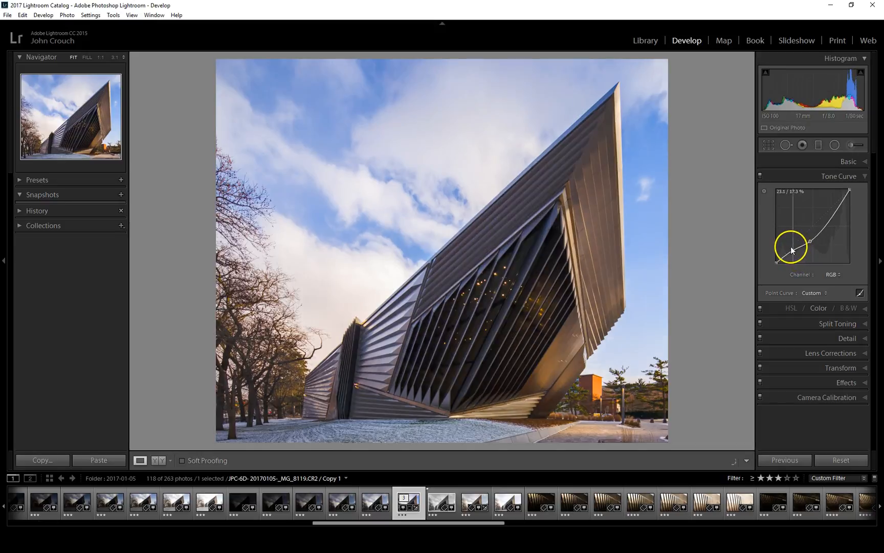
left_click_drag(829, 213, 830, 216)
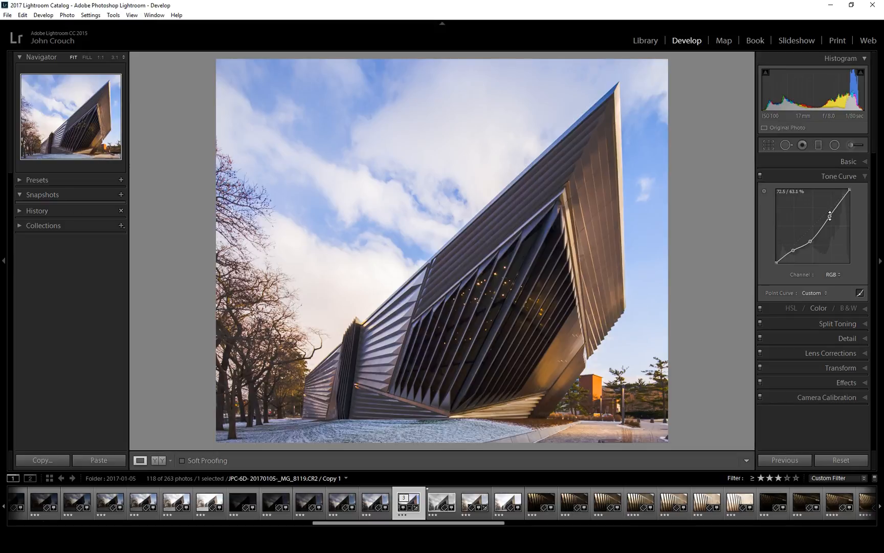
double_click(811, 241)
double_click(794, 249)
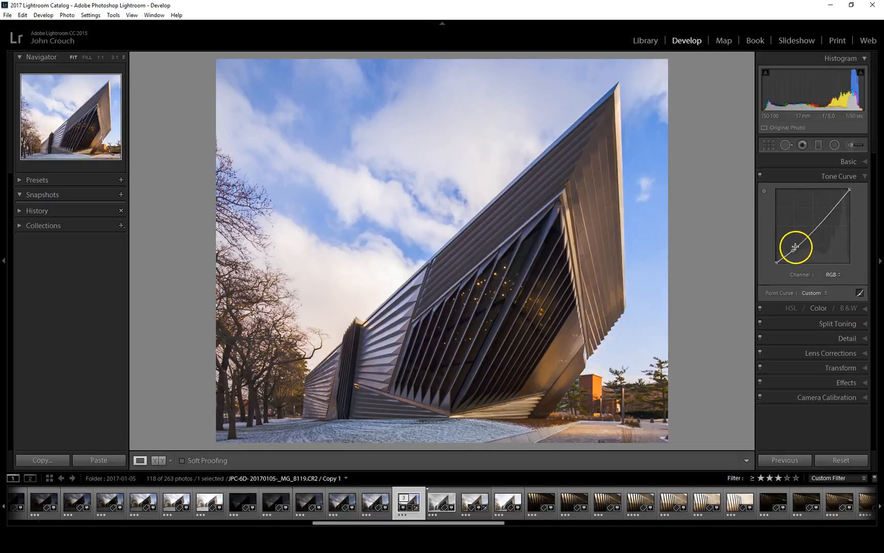
double_click(794, 248)
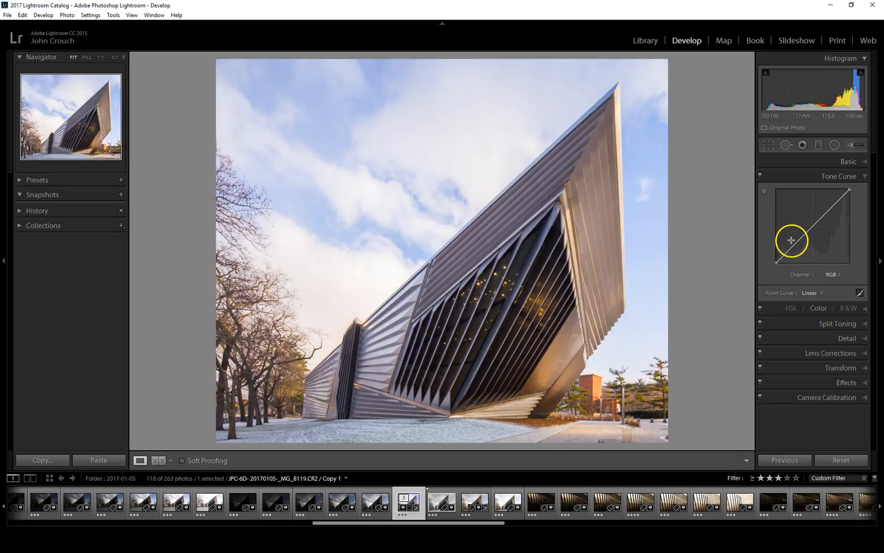
- Try bending the RGB curve steeply down, show the shadow clipping on the photo, and remove the added curve point
left_click_drag(808, 229, 845, 250)
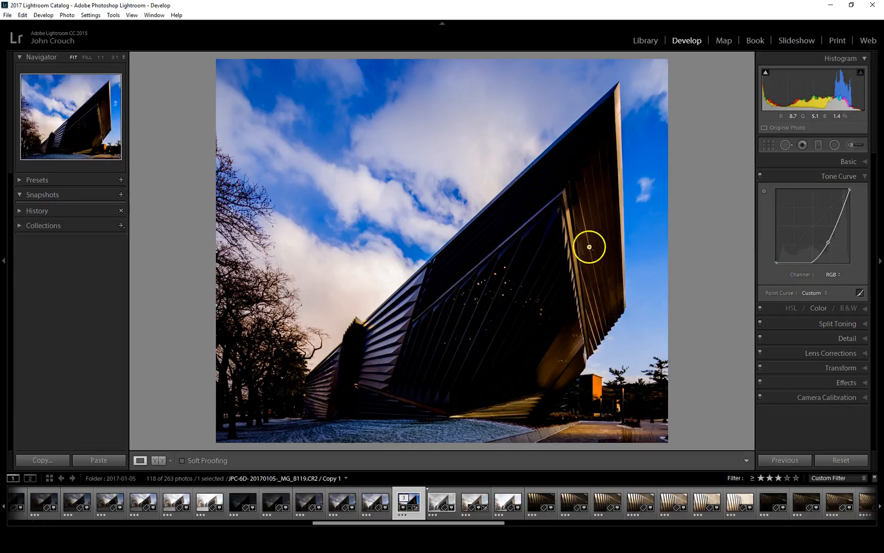
left_click(766, 74)
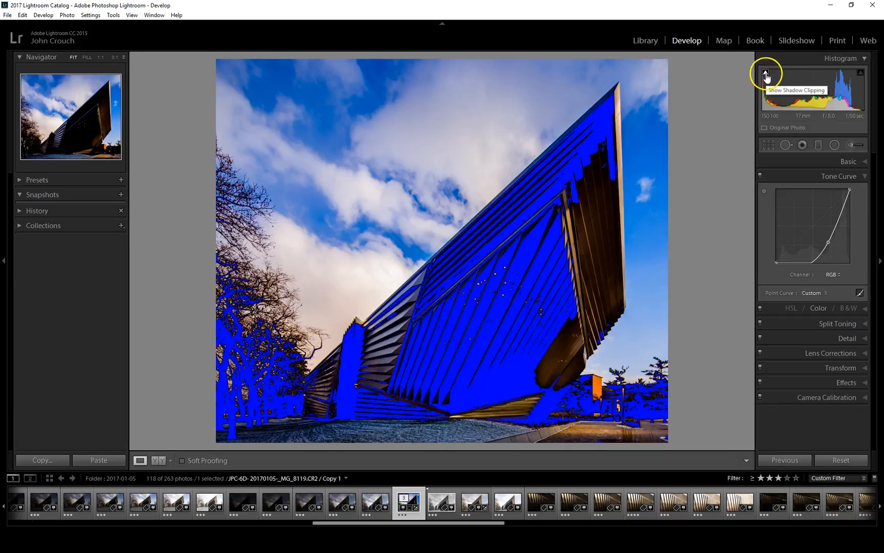
left_click_drag(828, 242, 715, 233)
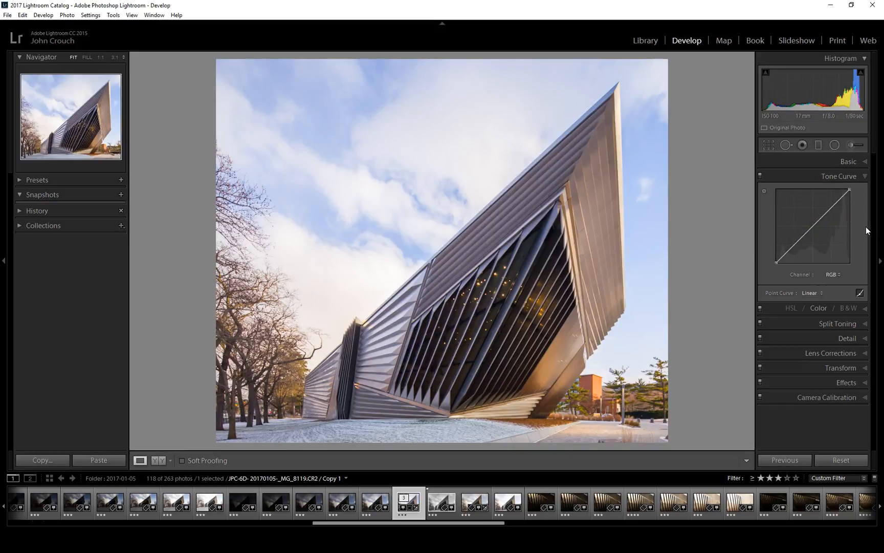
- Try an S-shaped RGB curve with lowered shadows and raised highlights, and reset the curve to linear
left_click(815, 223)
left_click_drag(815, 223, 752, 224)
left_click_drag(793, 252, 793, 255)
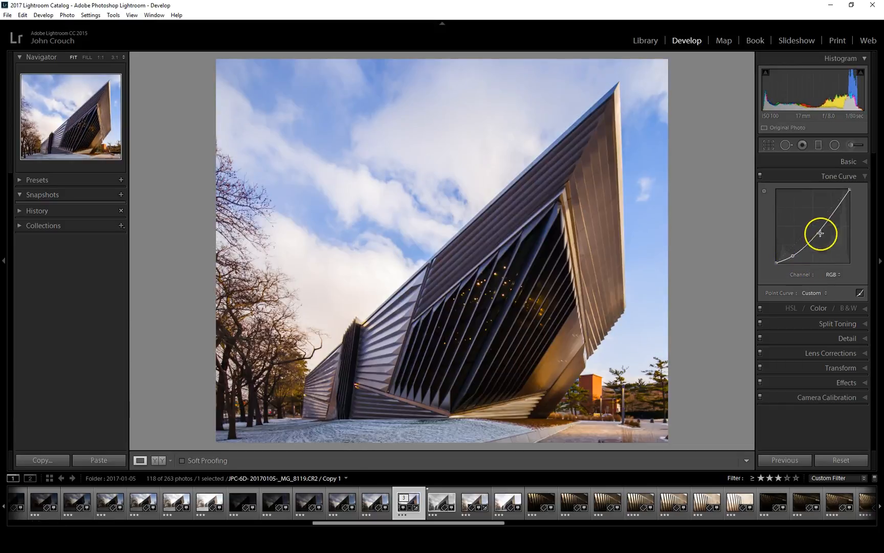
left_click_drag(834, 213, 833, 200)
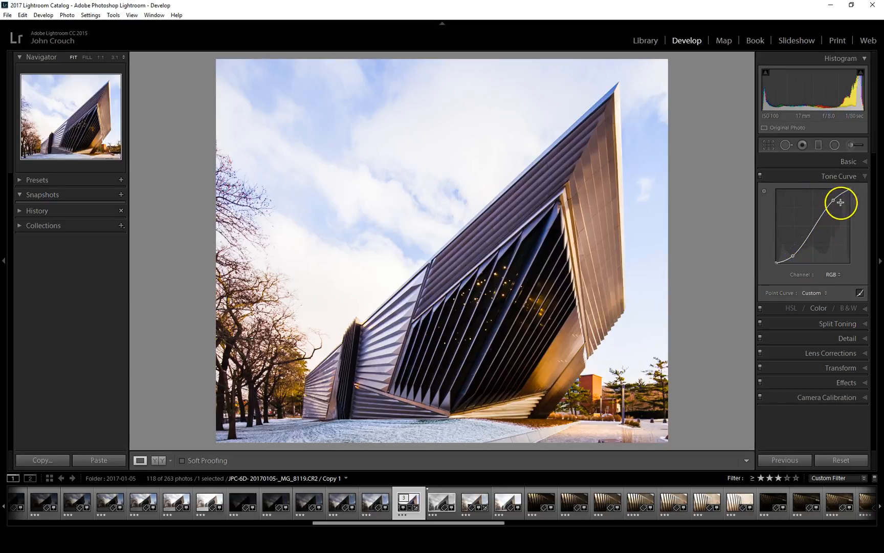
double_click(793, 256)
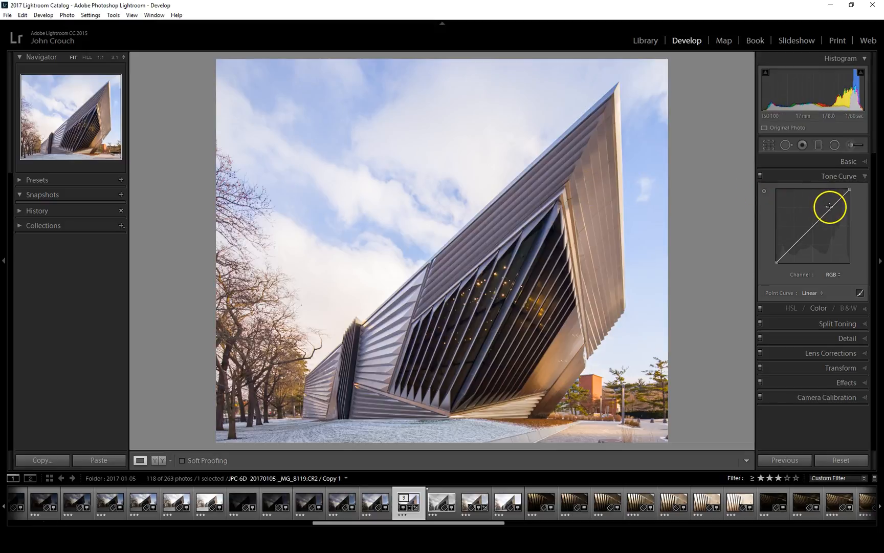
- Add a point in the upper midtones of the RGB curve and raise it slightly to brighten the photo
left_click_drag(829, 210, 829, 208)
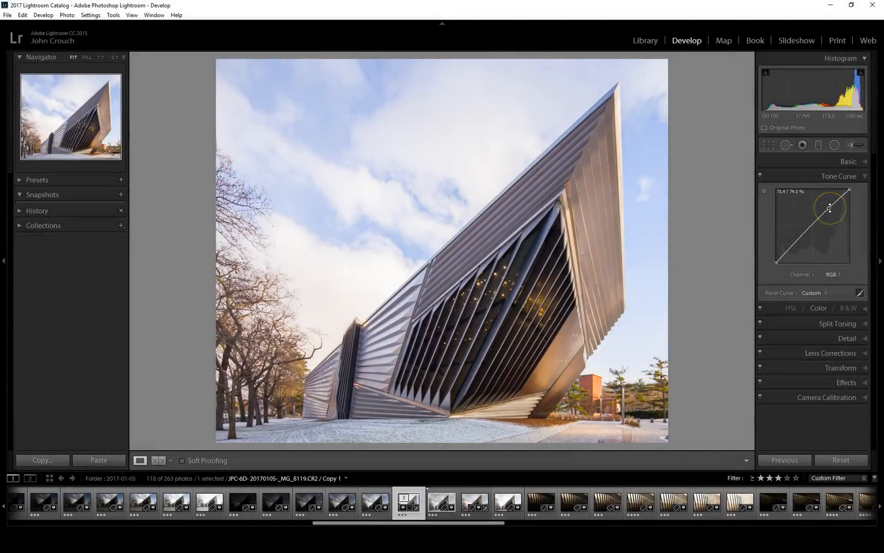
left_click_drag(828, 208, 822, 213)
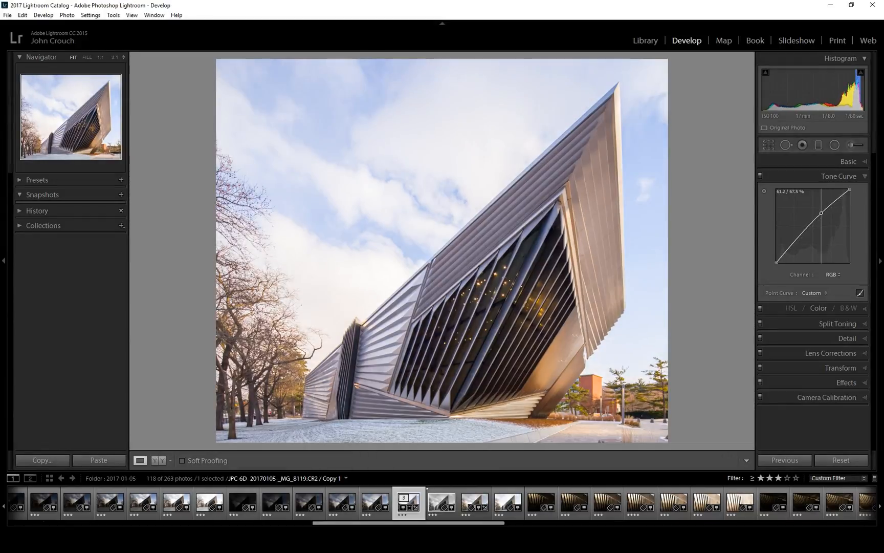
left_click_drag(821, 212, 821, 213)
left_click(796, 205)
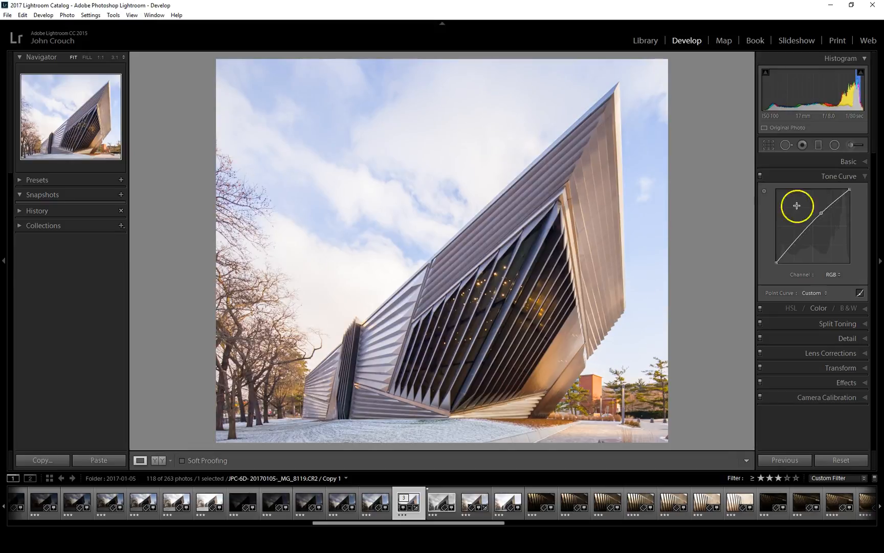
- Sample tones on the building with the curve's targeted adjustment, keeping a shadow point and removing the extra midtone point
left_click(764, 191)
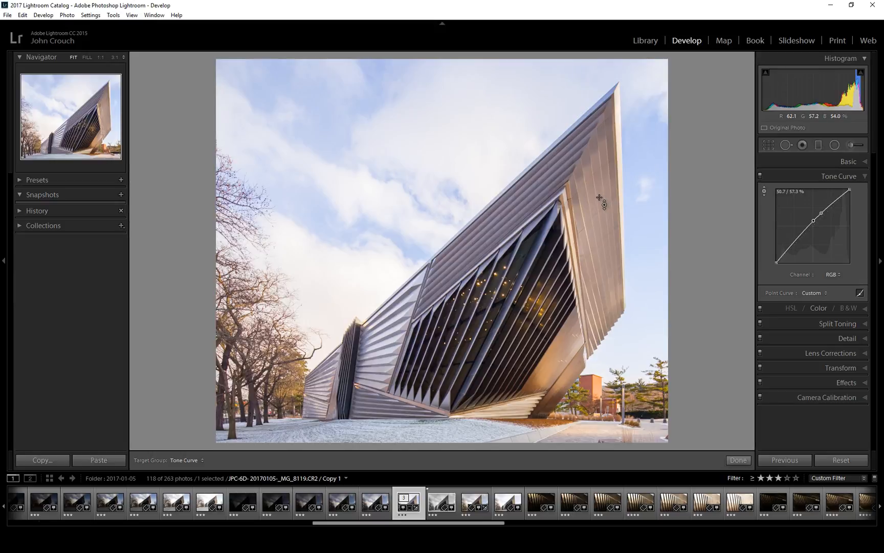
mouse_move(599, 197)
left_mouse_down()
mouse_move(612, 213)
mouse_move(614, 203)
left_mouse_up()
left_click_drag(461, 352, 462, 353)
left_click(463, 351)
left_click(527, 202)
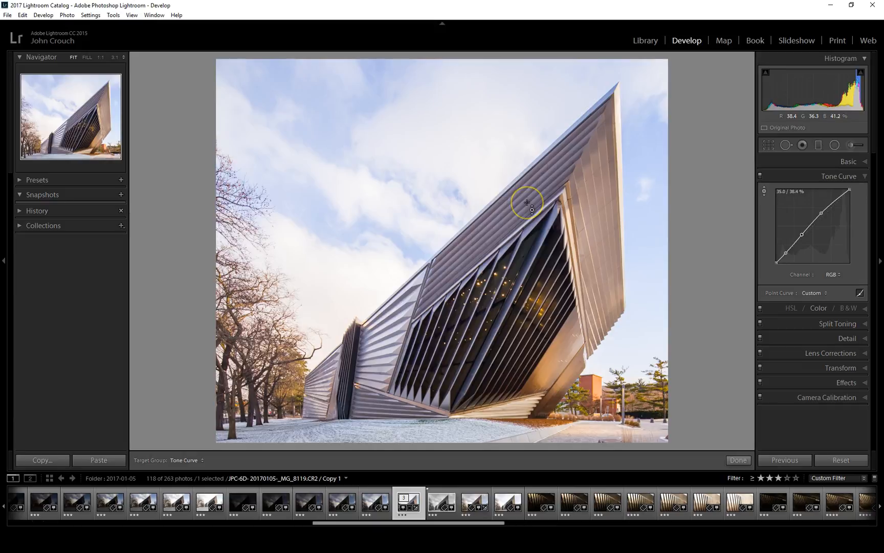
double_click(803, 236)
left_click(790, 252)
left_click_drag(790, 253, 788, 253)
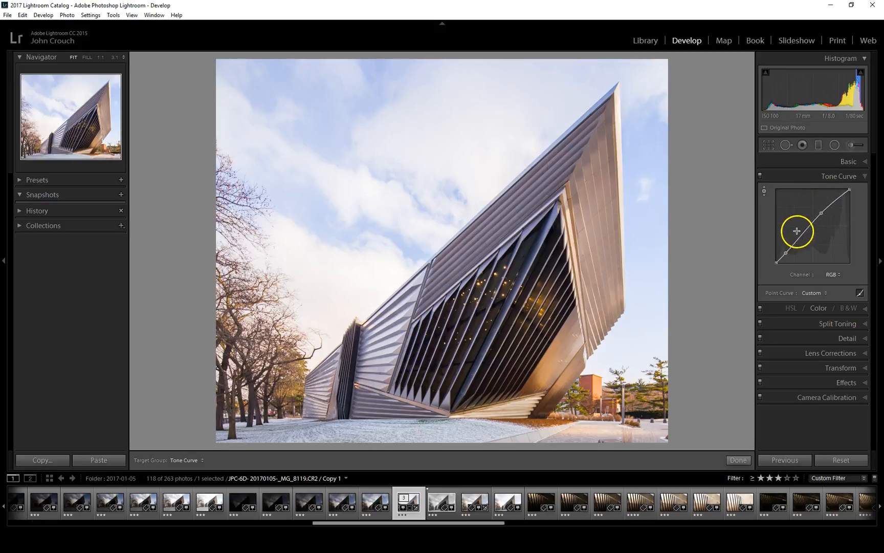
- Compare the photo with the tone curve off and on, and leave the targeted adjustment tool
left_click(760, 176)
left_click(761, 176)
left_click(761, 176)
left_click(760, 176)
left_click(761, 175)
left_click(761, 175)
left_click(764, 191)
key("Escape")
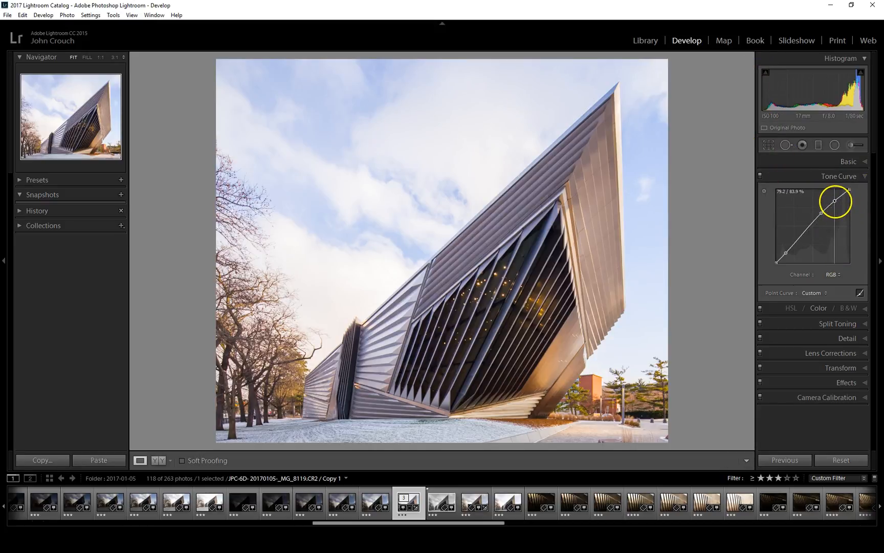
- Lower the RGB curve's highlights with a point at 83.9 / 83.1 %, add another near the top end, and compare the curve off and on
left_click_drag(838, 200, 838, 200)
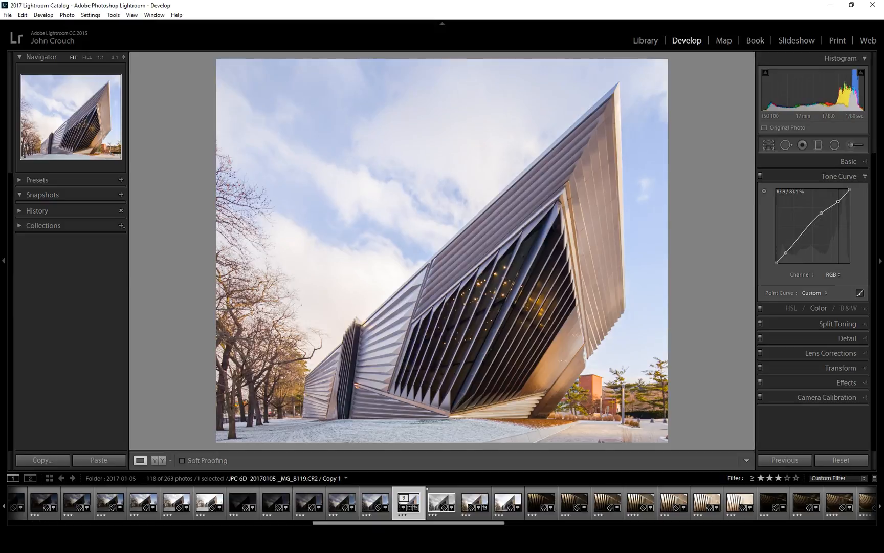
left_click(844, 195)
left_click_drag(844, 195, 846, 196)
left_click(760, 177)
left_click(760, 177)
left_click(760, 177)
left_click(760, 177)
- Switch the tone curve to the Blue channel, and try raising its black point and lowering its highlights
left_click(837, 177)
left_click(833, 177)
left_click(832, 274)
left_click(823, 317)
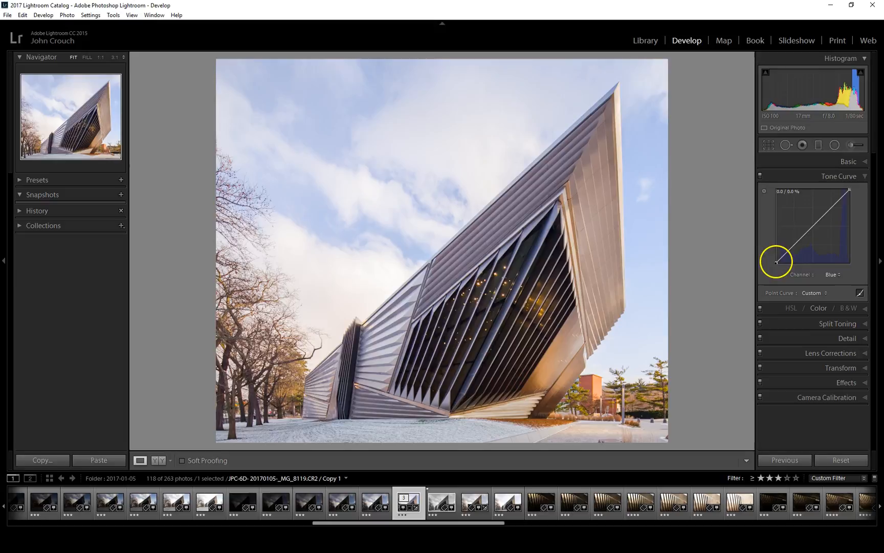
left_click_drag(775, 262, 775, 251)
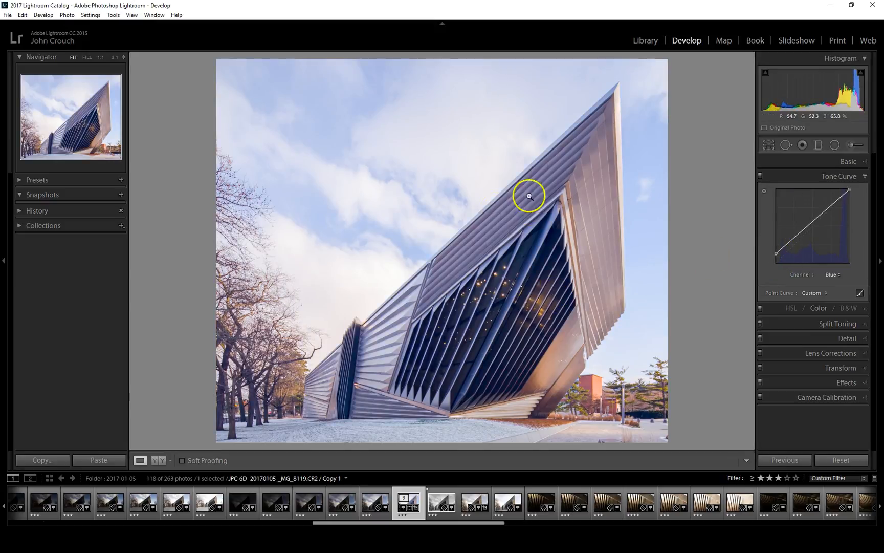
left_click_drag(833, 204, 835, 208)
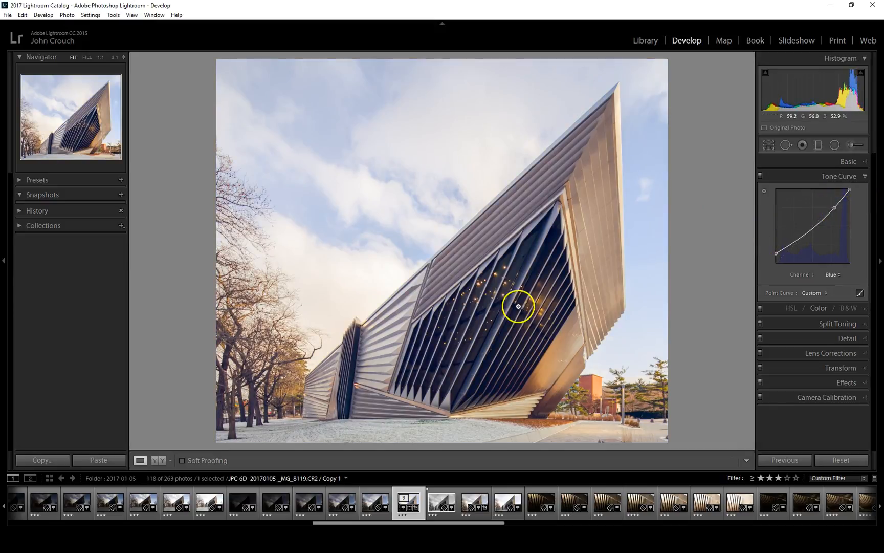
- Remove the added points from the Blue curve, return its black point to 0.0 / 0.0 %, and switch back to the RGB channel
left_click_drag(800, 238, 741, 228)
left_click_drag(834, 208, 638, 237)
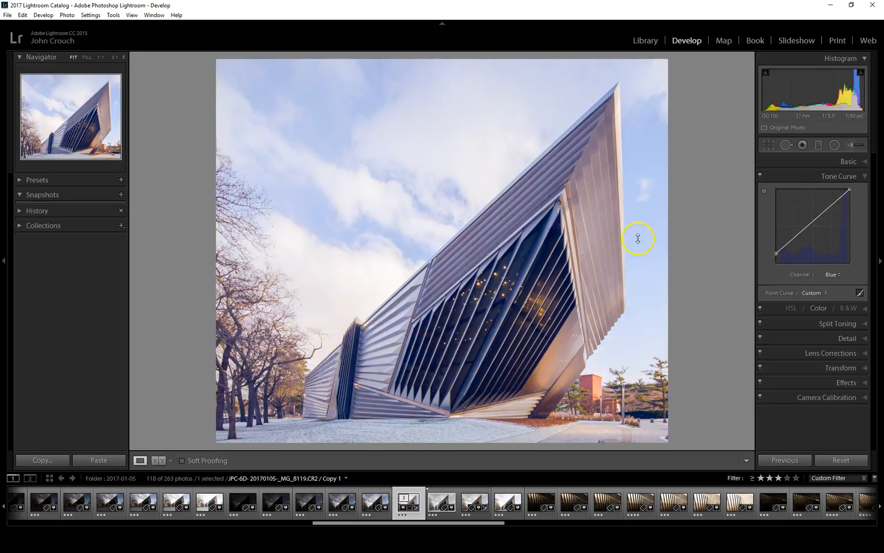
left_click_drag(776, 253, 762, 272)
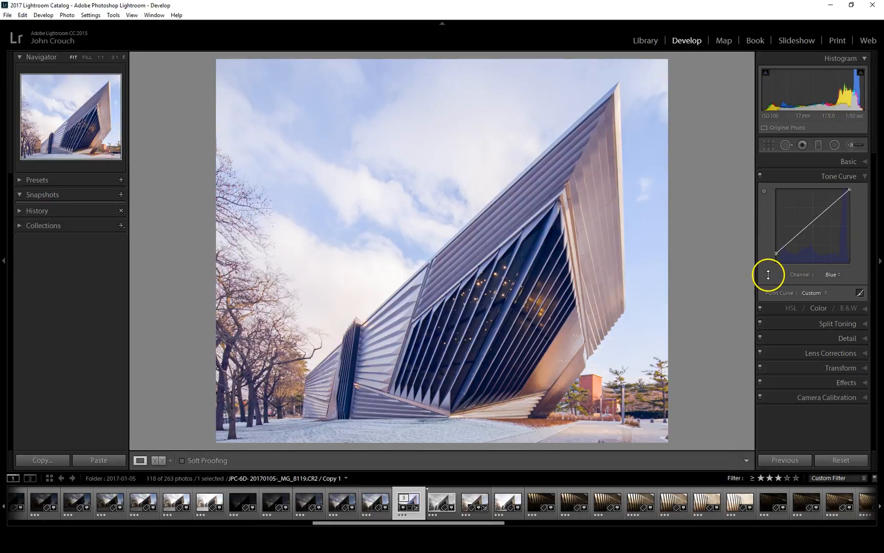
left_click_drag(776, 277, 775, 276)
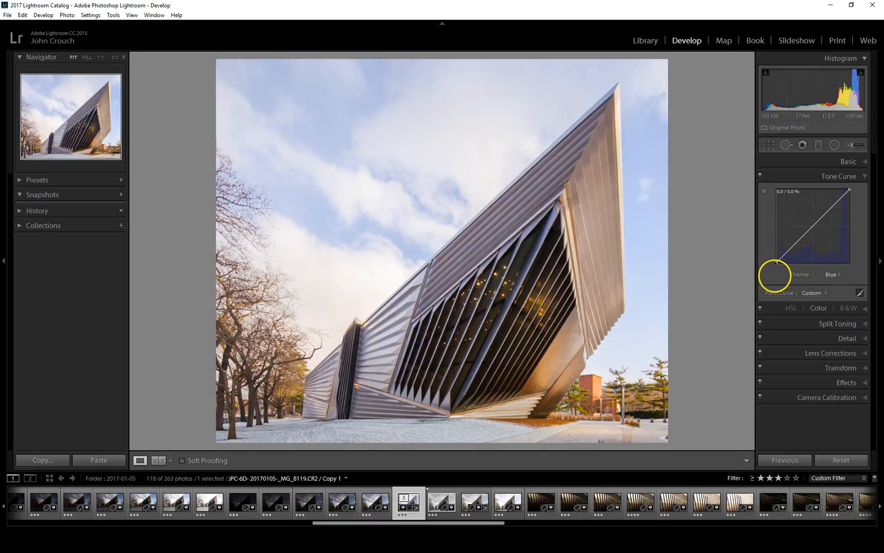
left_click(832, 275)
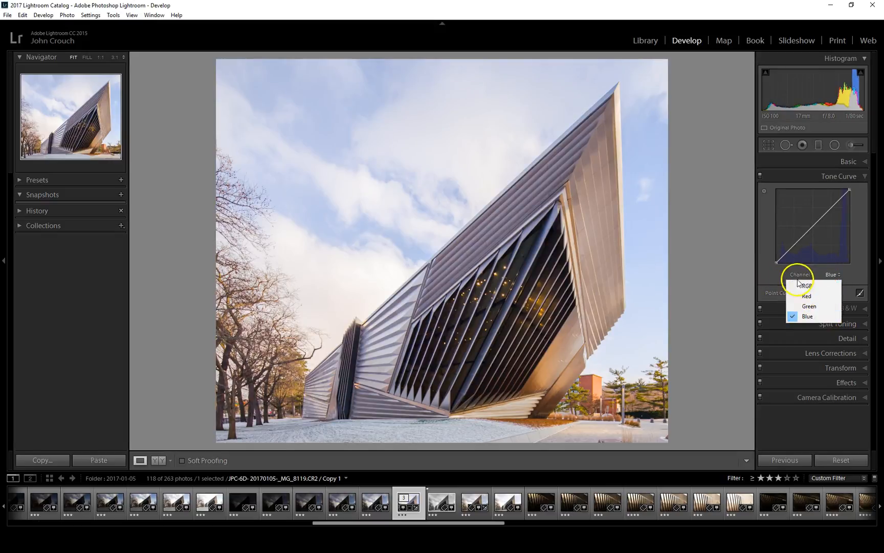
left_click(812, 286)
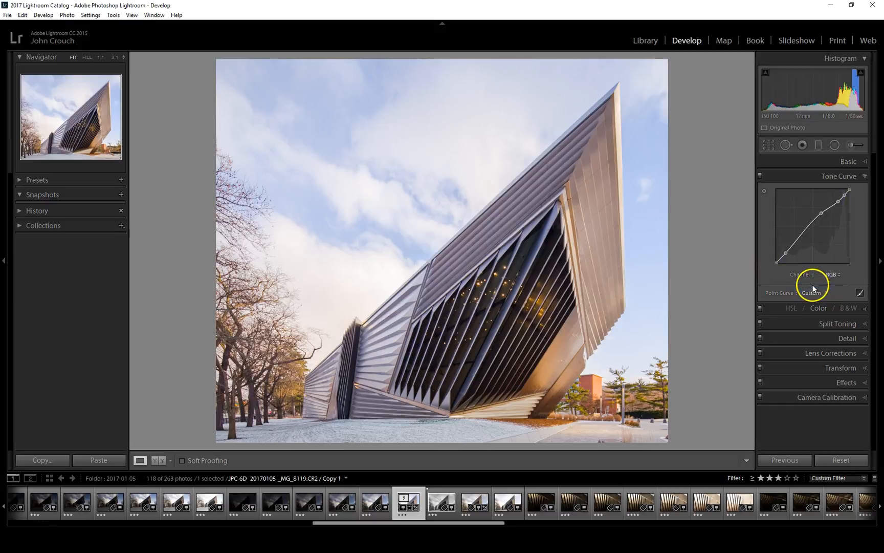
- Set the HSL red saturation to +100 and inspect the upper facade at 1:1
left_click(792, 307)
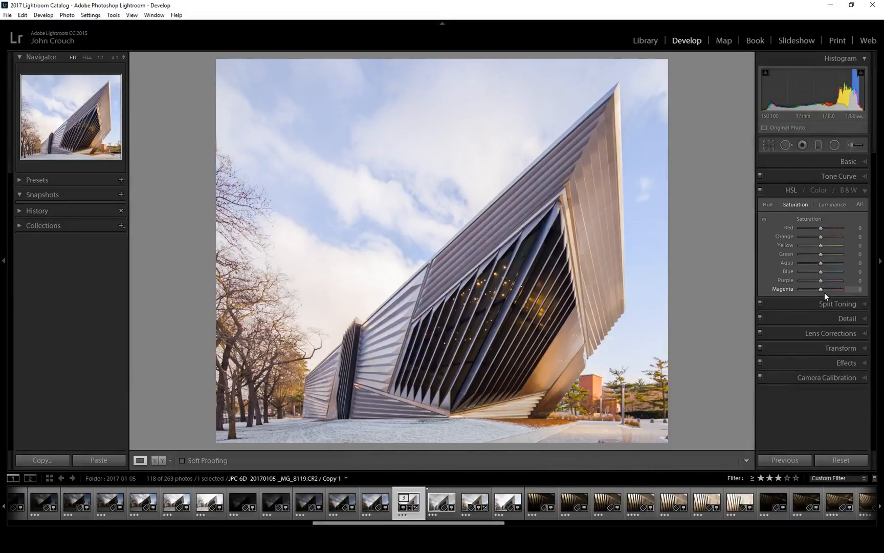
left_click(821, 262)
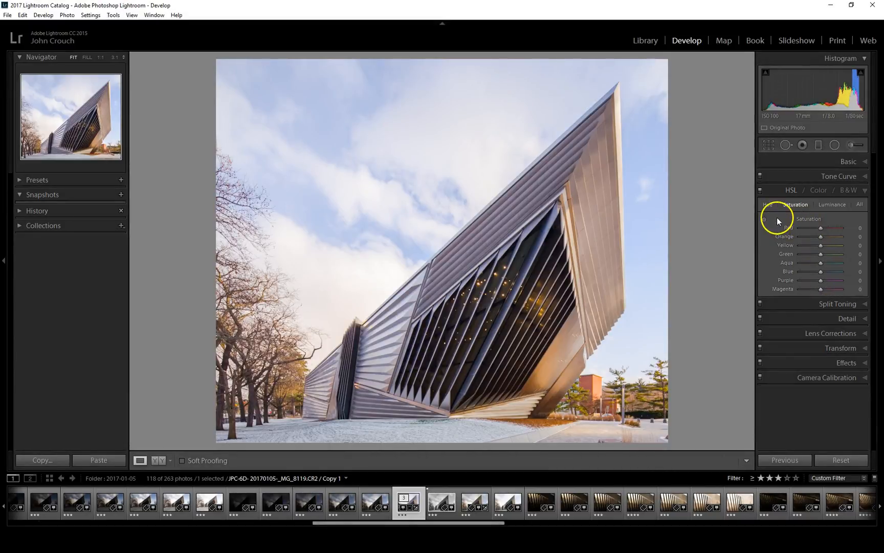
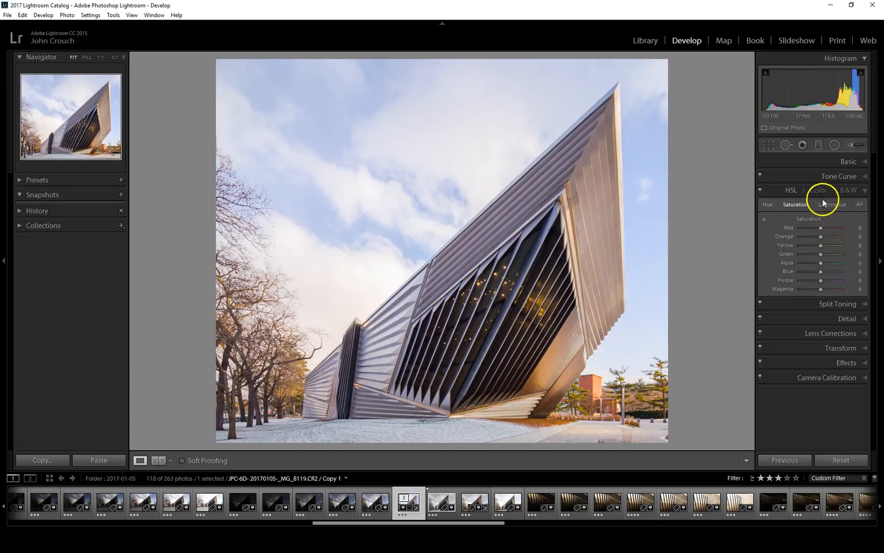
left_click_drag(821, 229, 859, 223)
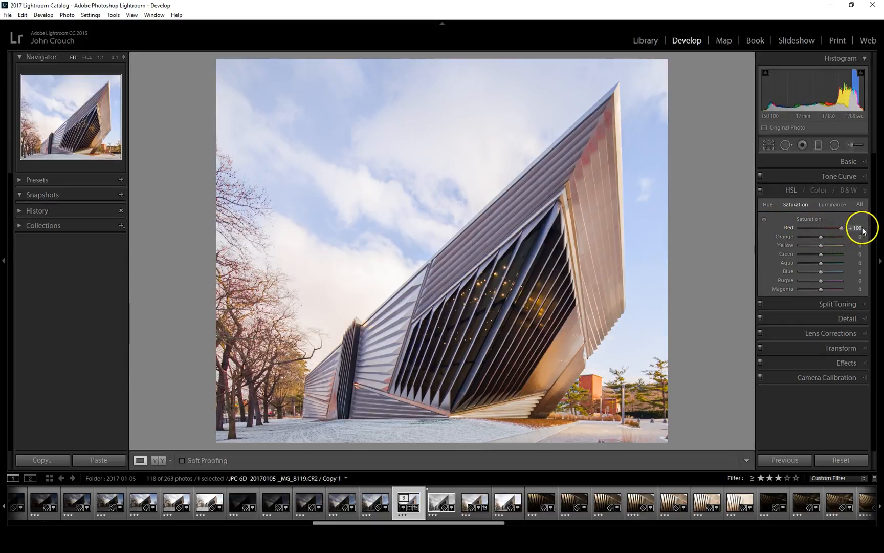
left_click(593, 141)
left_click_drag(617, 151, 558, 148)
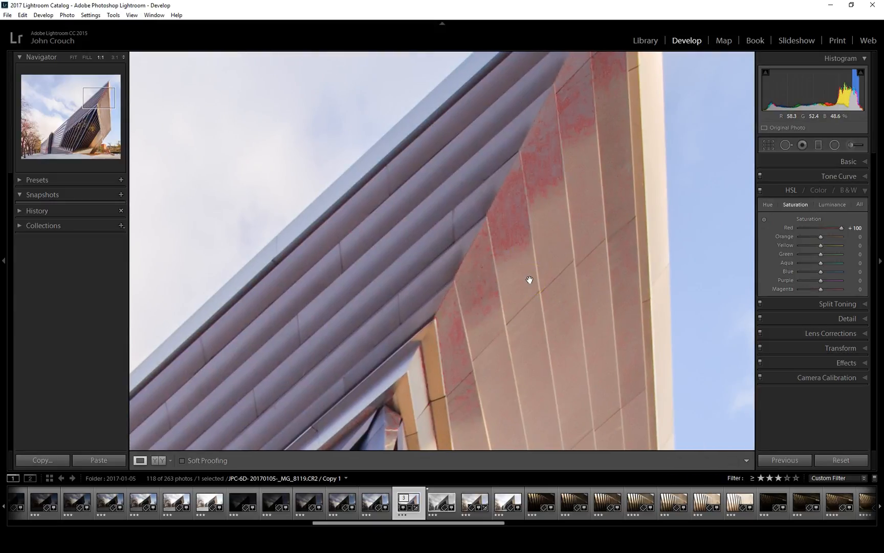
left_click_drag(529, 280, 460, 332)
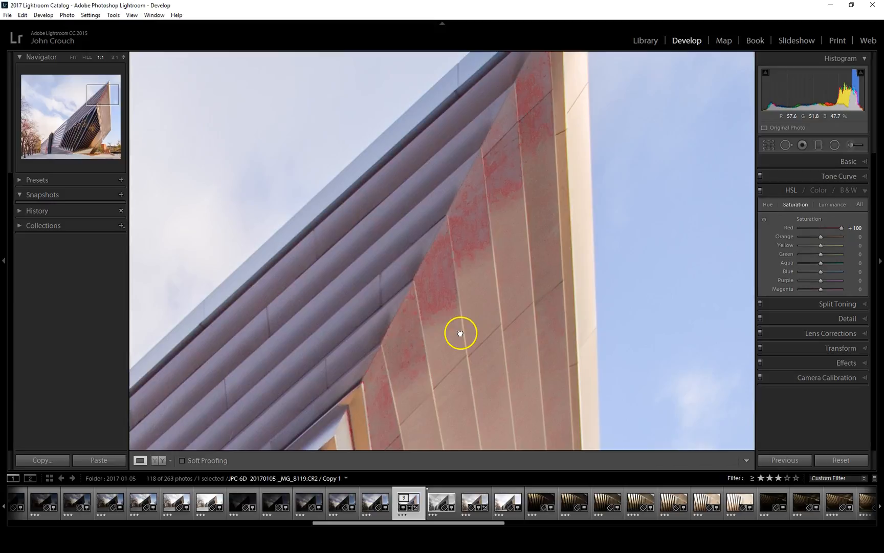
left_click(488, 229)
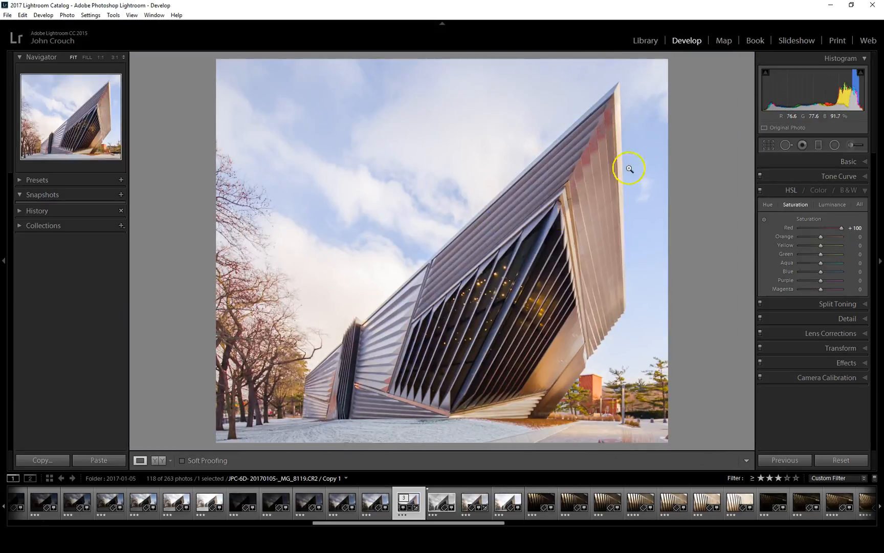
- Set the orange saturation to -100 and the yellow saturation to +100
left_click_drag(843, 227, 868, 247)
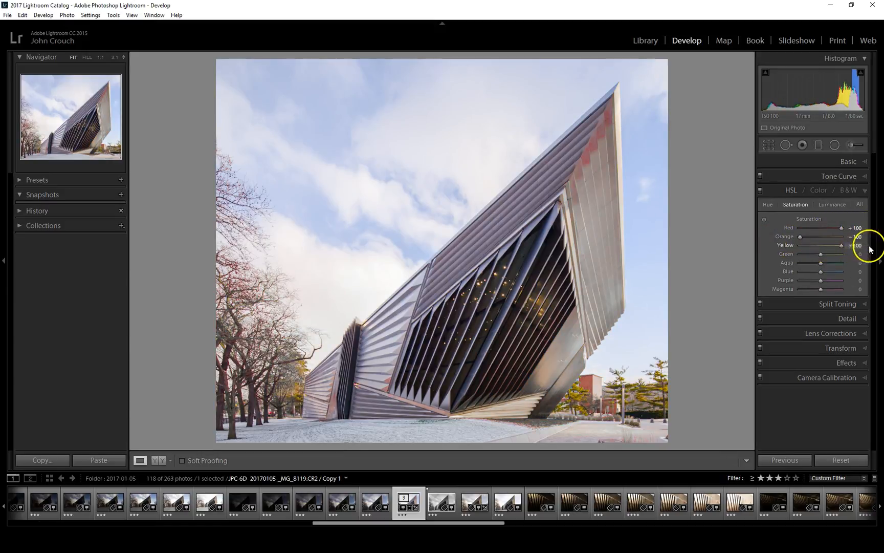
- Reset the Red, Orange and Yellow saturation to 0
double_click(800, 236)
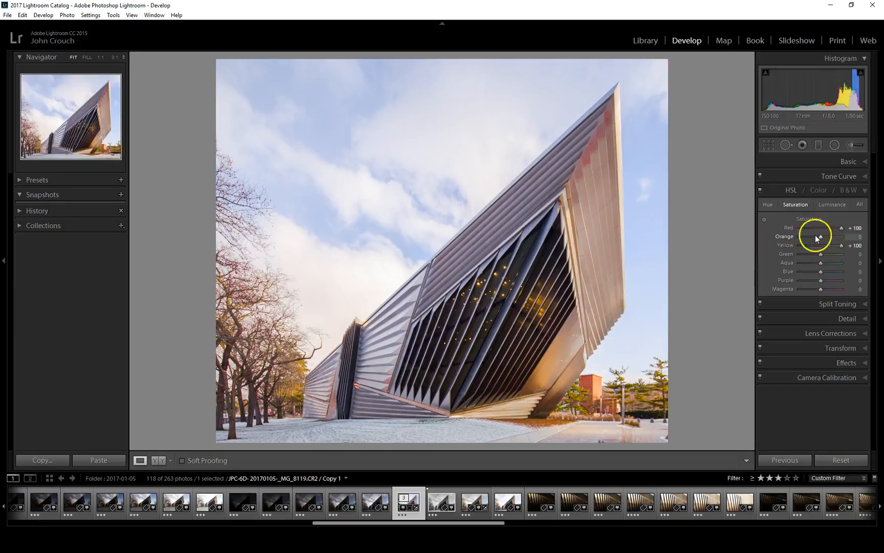
double_click(840, 228)
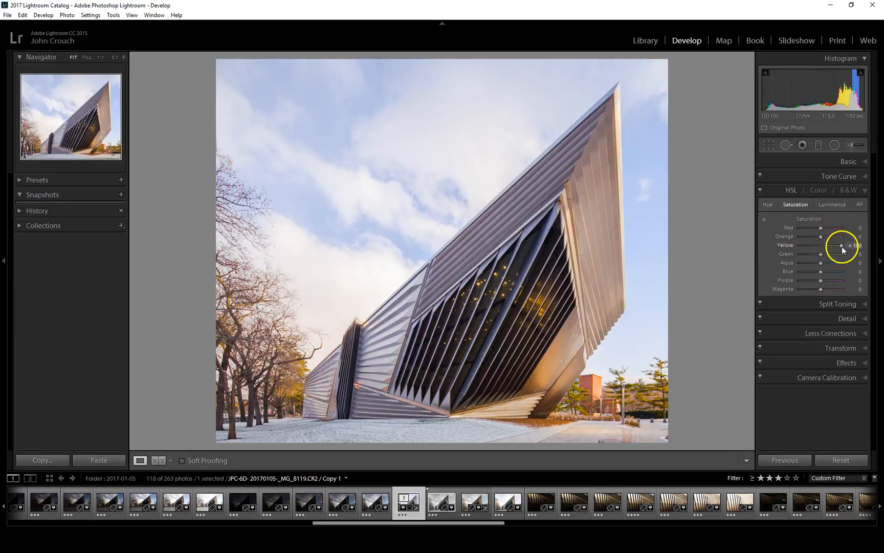
double_click(838, 244)
- Set the Orange saturation to +13 and the Yellow saturation to −22
mouse_move(821, 228)
left_mouse_down()
mouse_move(776, 230)
mouse_move(856, 233)
mouse_move(824, 238)
left_mouse_up()
left_click_drag(823, 237, 825, 238)
left_click_drag(825, 237, 803, 251)
left_click(820, 245)
left_click_drag(821, 246, 841, 250)
left_click_drag(841, 246, 807, 250)
- Set the saturation of Green to −20, Aqua to −2 and Blue to +29
left_click(820, 256)
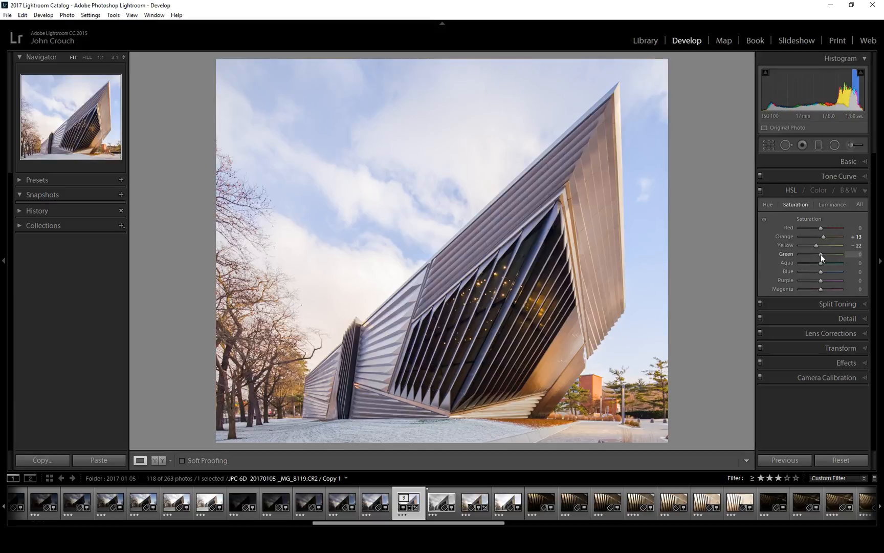
left_click_drag(822, 254, 841, 271)
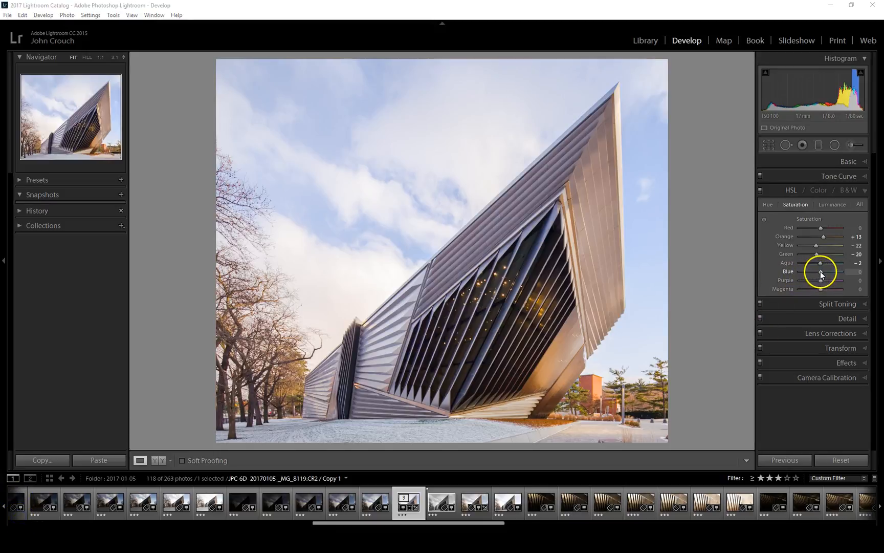
mouse_move(820, 272)
left_mouse_down()
mouse_move(838, 275)
mouse_move(801, 275)
mouse_move(844, 273)
mouse_move(836, 273)
left_mouse_up()
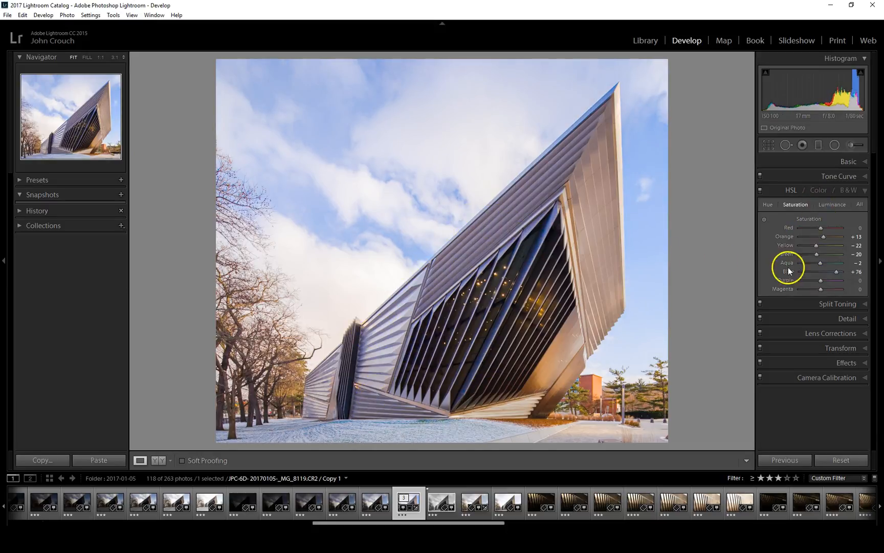
left_click_drag(836, 272, 795, 270)
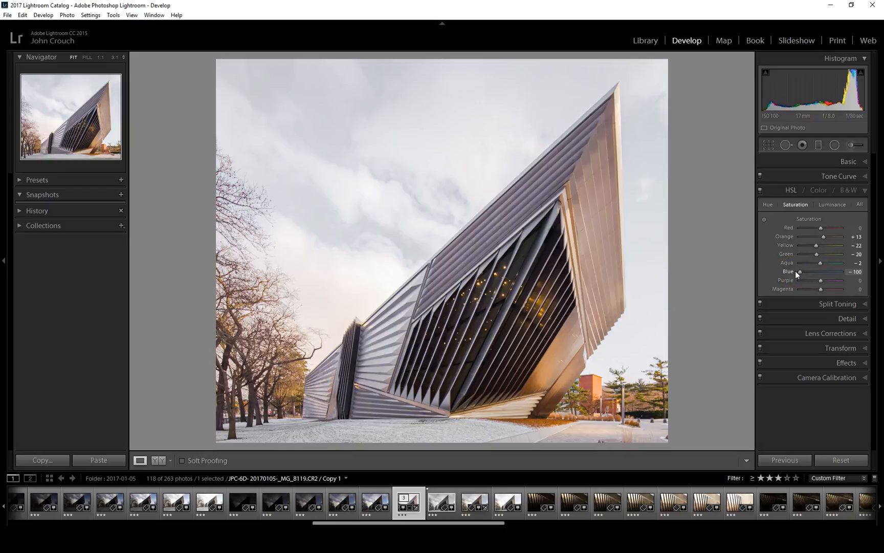
left_click_drag(800, 270, 826, 272)
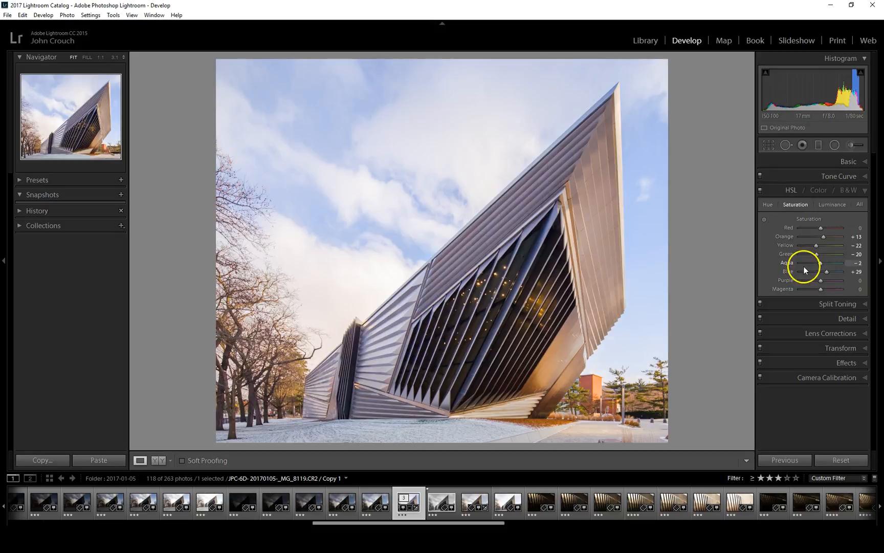
- Set the Purple saturation to +7, trying the extreme of +100 on the building's facade first
left_click_drag(822, 279, 854, 282)
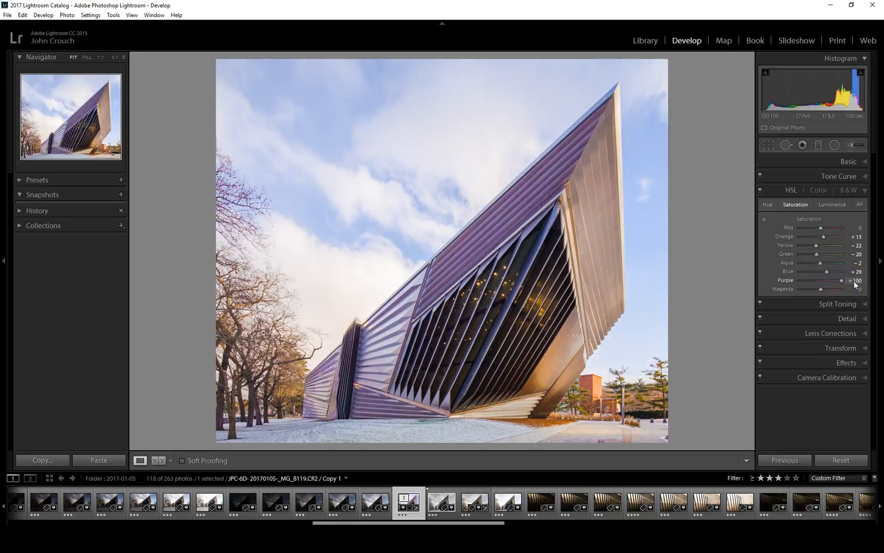
left_click_drag(854, 281, 830, 282)
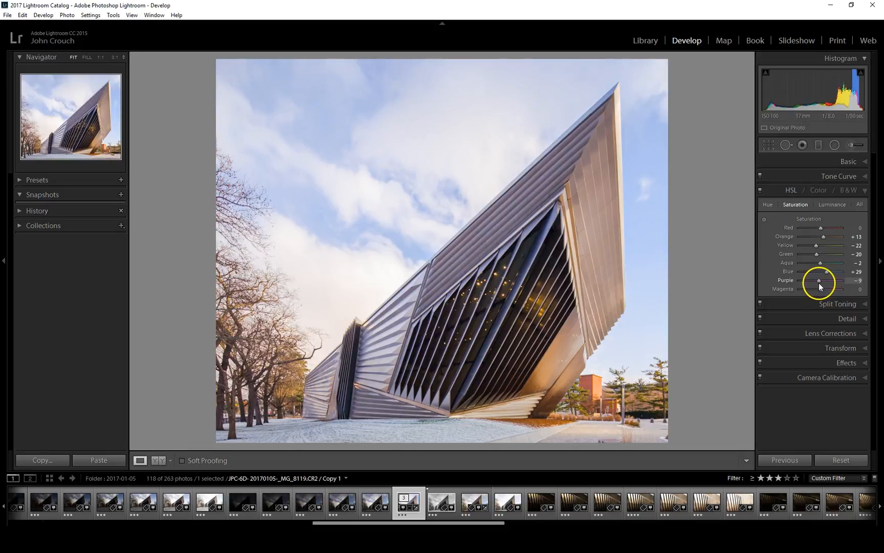
mouse_move(820, 282)
left_mouse_down()
mouse_move(826, 290)
mouse_move(780, 292)
mouse_move(828, 295)
mouse_move(809, 294)
left_mouse_up()
- Inspect the metal facade at 1:1 with Magenta saturation at +100, and set Magenta saturation to −100 in the full view
left_click_drag(821, 293, 822, 295)
left_click(330, 395)
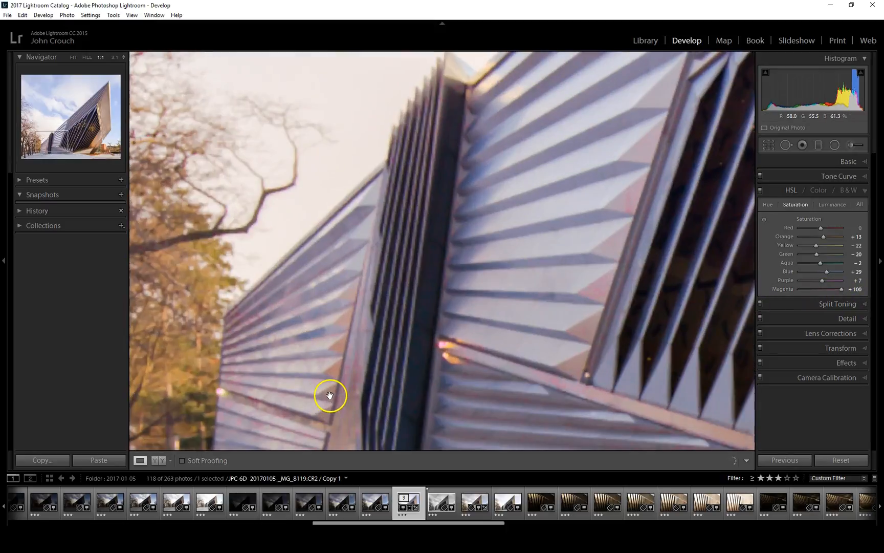
left_click_drag(354, 385, 371, 340)
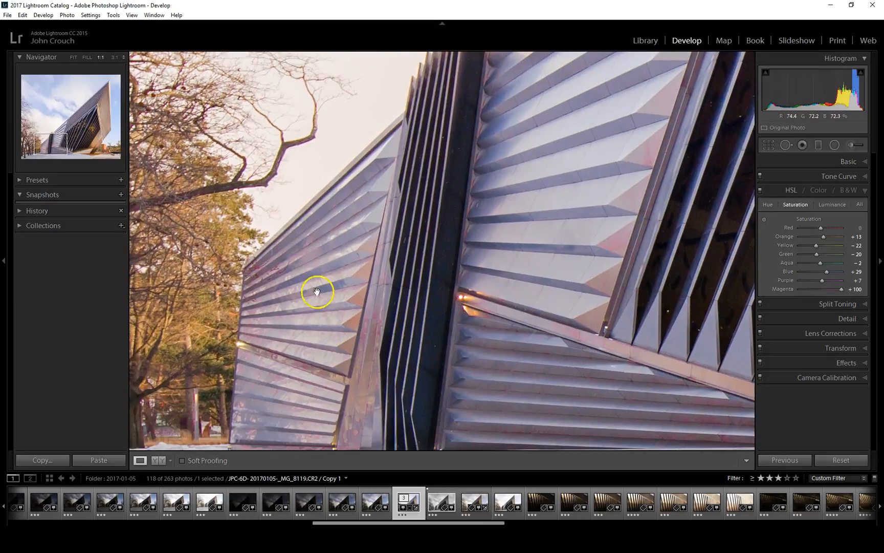
left_click_drag(615, 213, 537, 253)
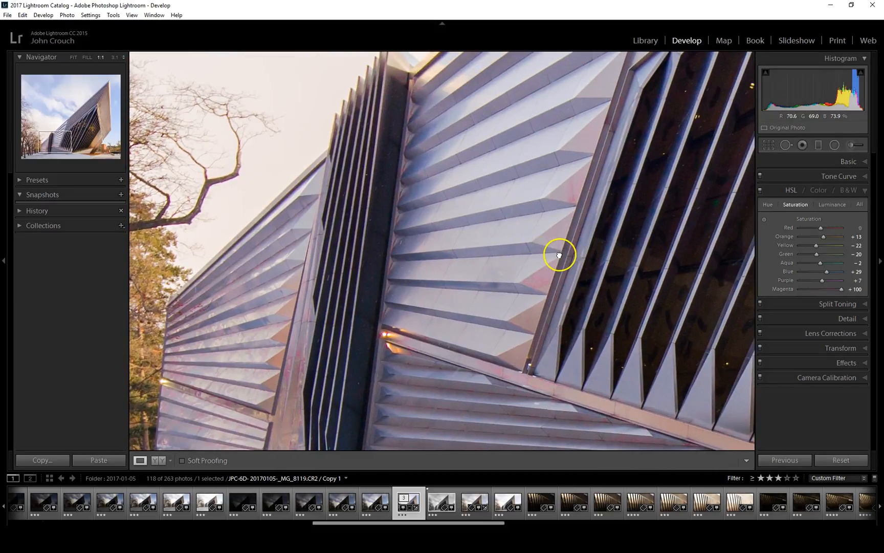
left_click(559, 254)
left_click_drag(841, 290, 800, 291)
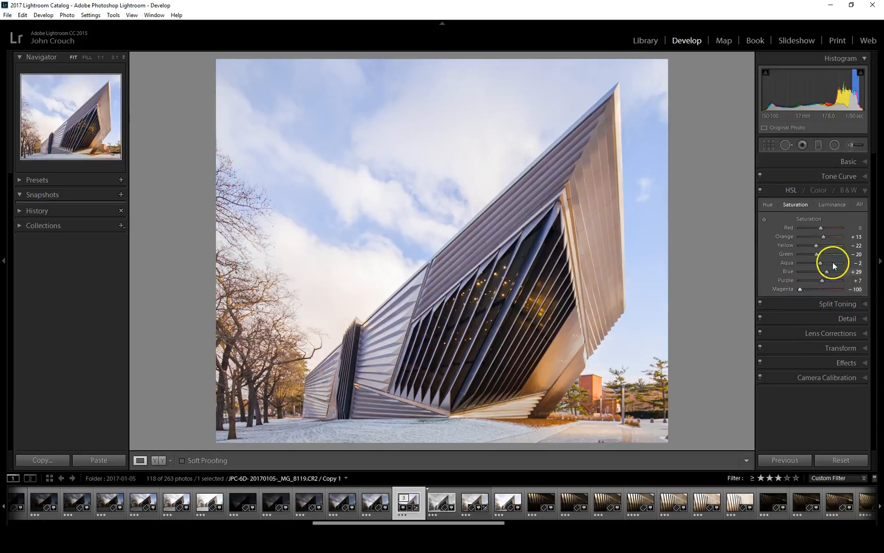
- Compare the photo with and without the HSL saturation adjustments, leaving them enabled
left_click(761, 191)
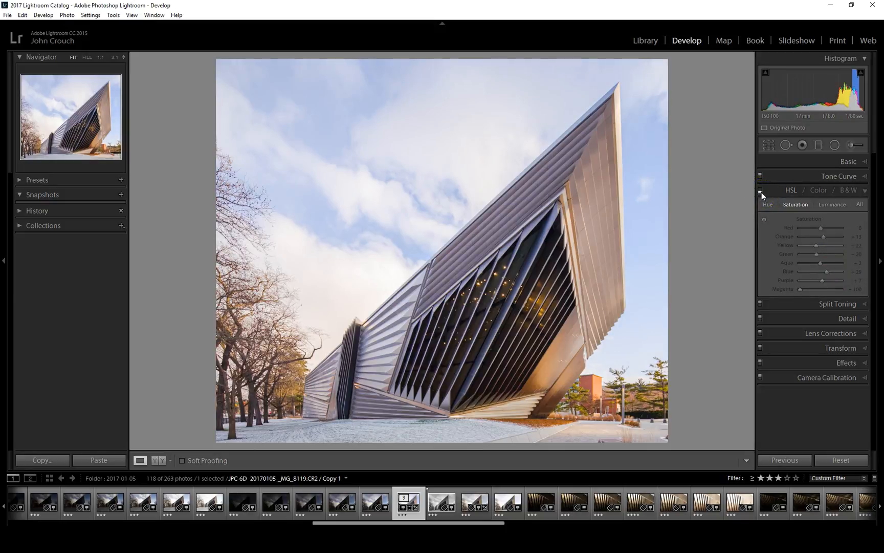
left_click(761, 191)
left_click(761, 192)
left_click(761, 192)
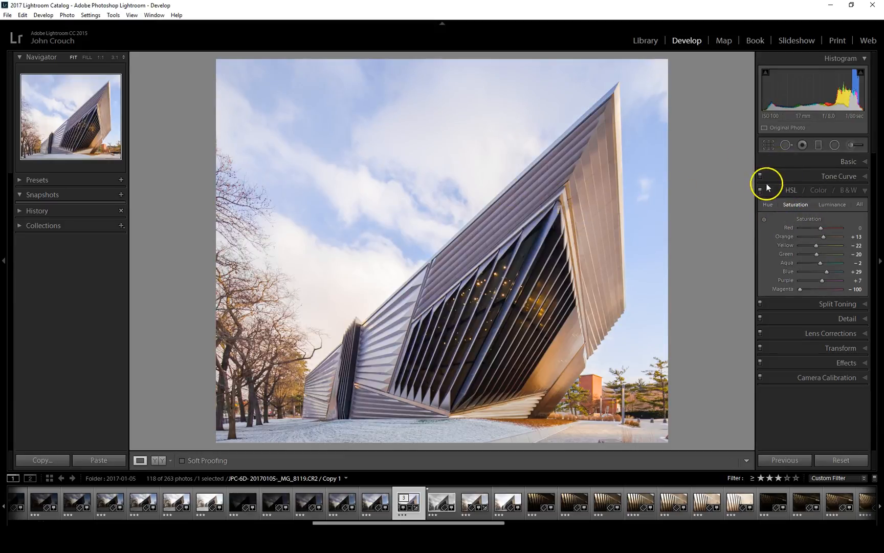
left_click(760, 192)
left_click(760, 190)
- In the HSL hue adjustments, set Orange to −4 and Red to +22
left_click(767, 205)
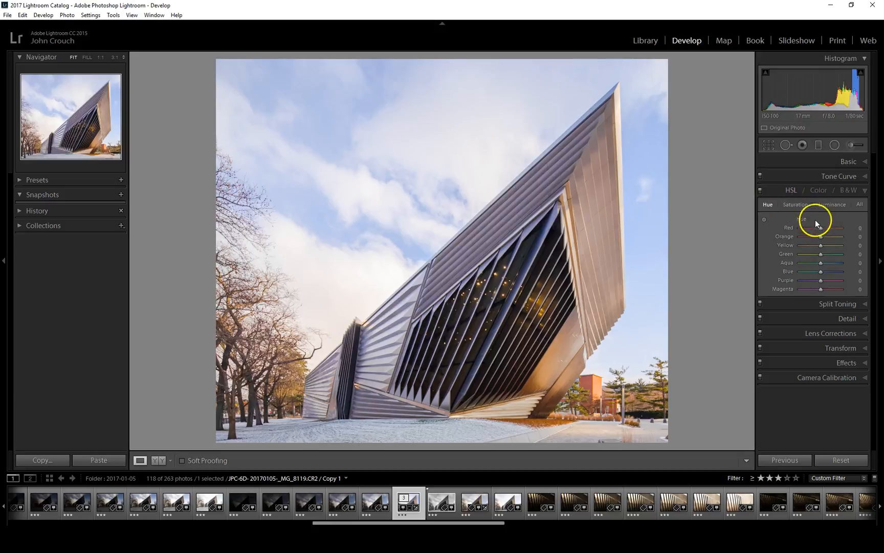
left_click(821, 237)
mouse_move(821, 237)
left_mouse_down()
mouse_move(849, 238)
mouse_move(790, 241)
mouse_move(821, 240)
left_mouse_up()
left_click_drag(820, 239, 815, 239)
mouse_move(821, 230)
left_mouse_down()
mouse_move(830, 231)
mouse_move(789, 231)
mouse_move(832, 233)
mouse_move(812, 236)
left_mouse_up()
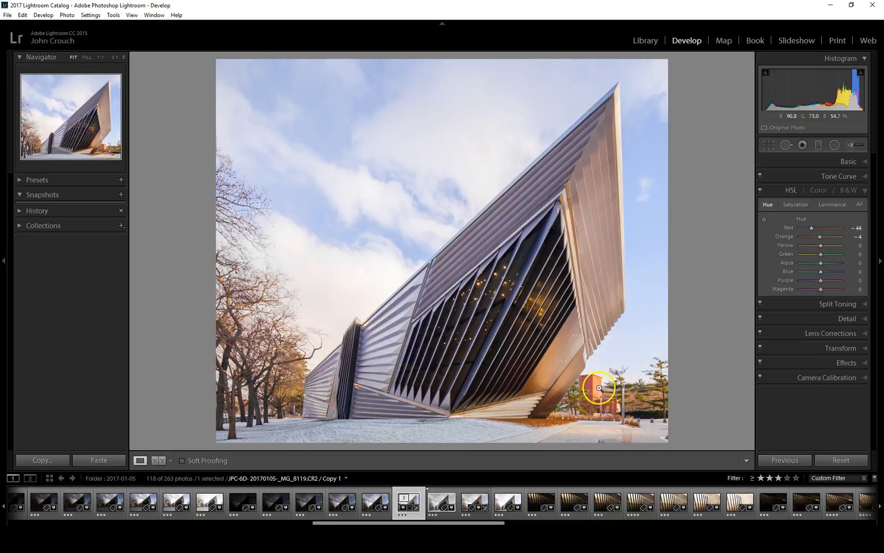
left_click_drag(811, 227, 825, 228)
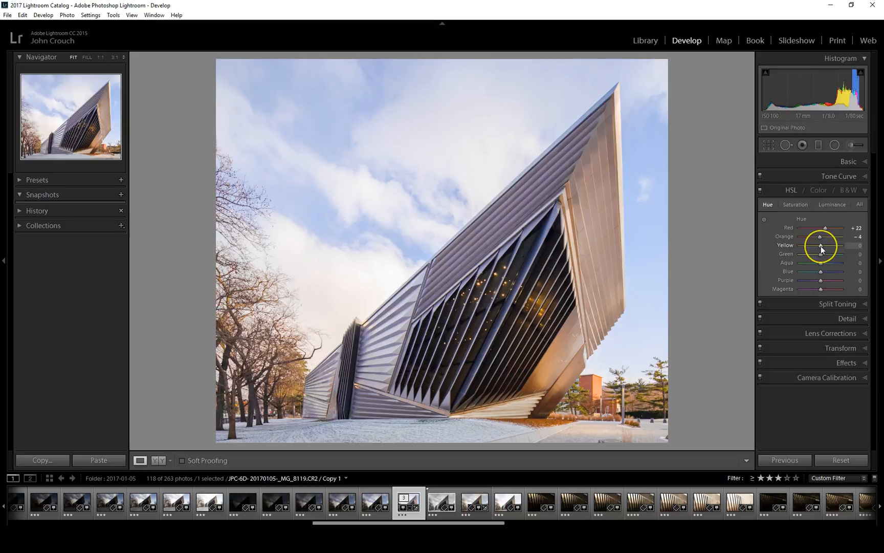
- Set the hue of Yellow to −22, Green to −2 and Aqua to −7
left_click_drag(821, 246, 839, 249)
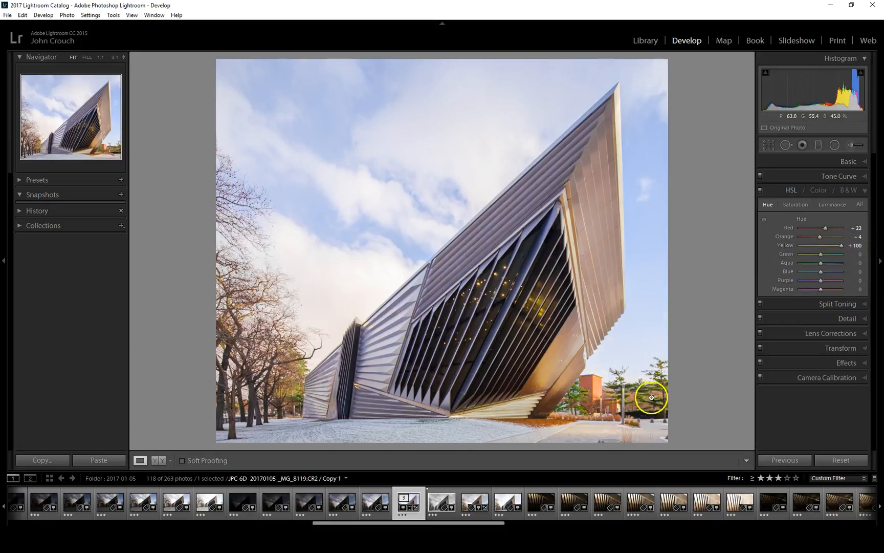
left_click_drag(842, 244, 808, 248)
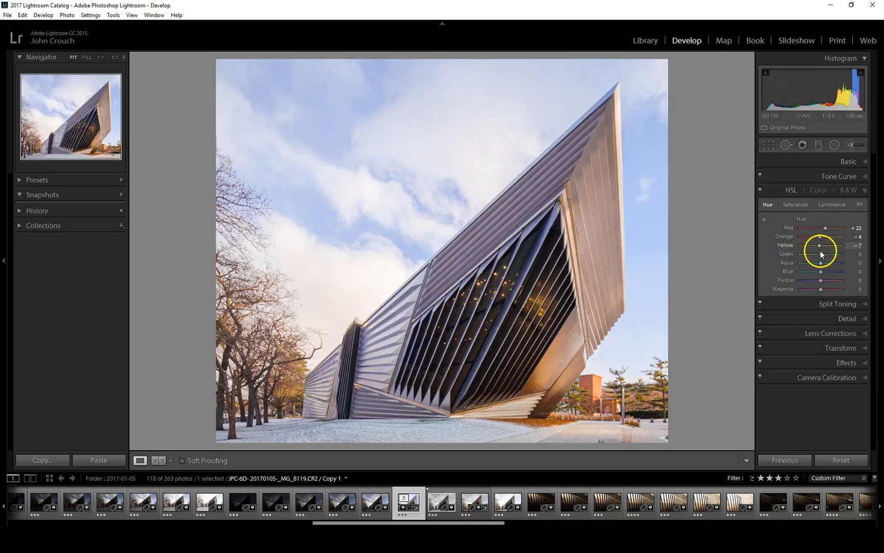
left_click_drag(820, 249, 798, 254)
left_click_drag(787, 258, 826, 256)
mouse_move(820, 263)
left_mouse_down()
mouse_move(792, 263)
mouse_move(830, 265)
mouse_move(800, 269)
mouse_move(819, 270)
left_mouse_up()
- Try the Blue hue at −100 and return it to 0, and set the Purple hue to −67 and Magenta to −24
left_click_drag(820, 273, 795, 274)
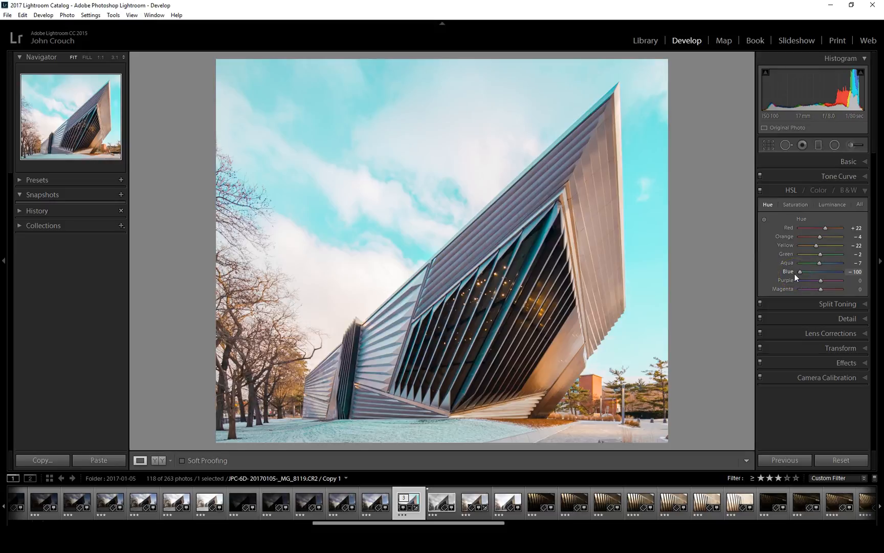
left_click_drag(801, 273, 821, 275)
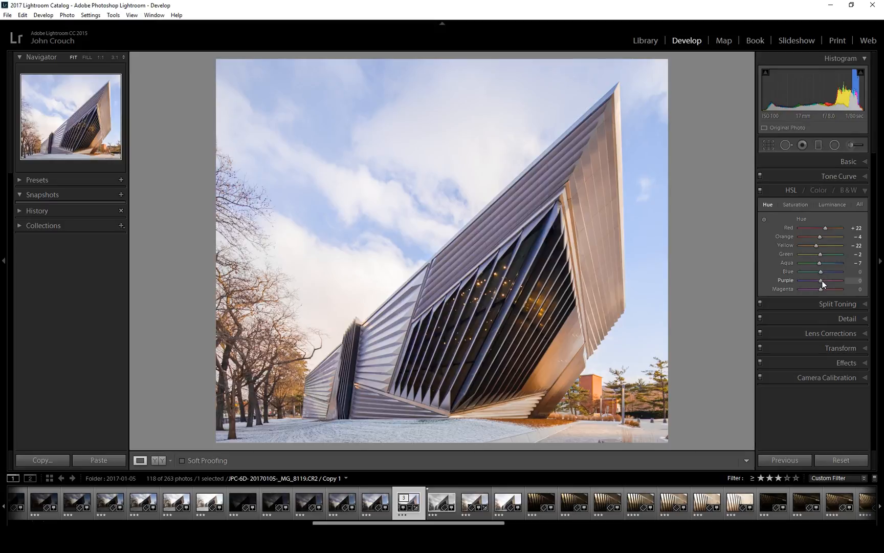
mouse_move(822, 284)
left_mouse_down()
mouse_move(854, 284)
mouse_move(800, 281)
mouse_move(821, 281)
mouse_move(801, 281)
mouse_move(808, 281)
left_mouse_up()
left_click(821, 288)
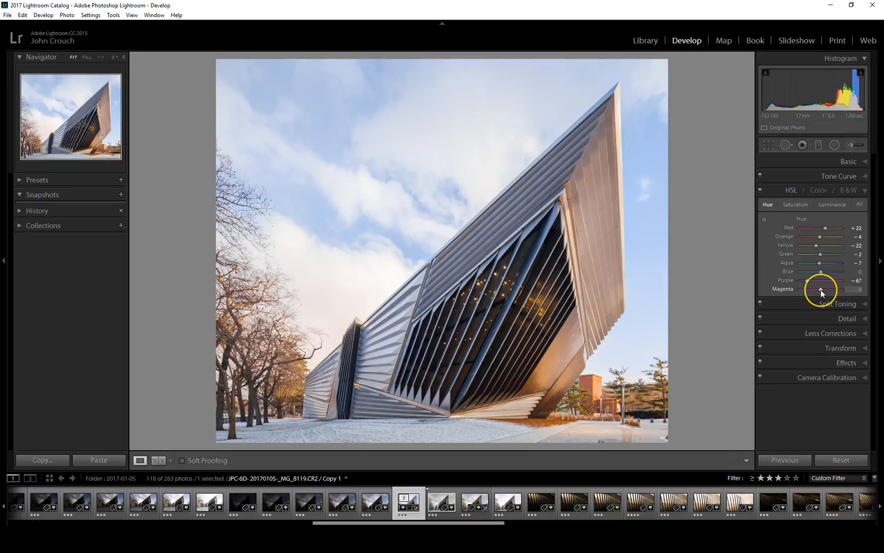
mouse_move(827, 289)
left_mouse_down()
mouse_move(851, 288)
mouse_move(786, 290)
mouse_move(819, 288)
left_mouse_up()
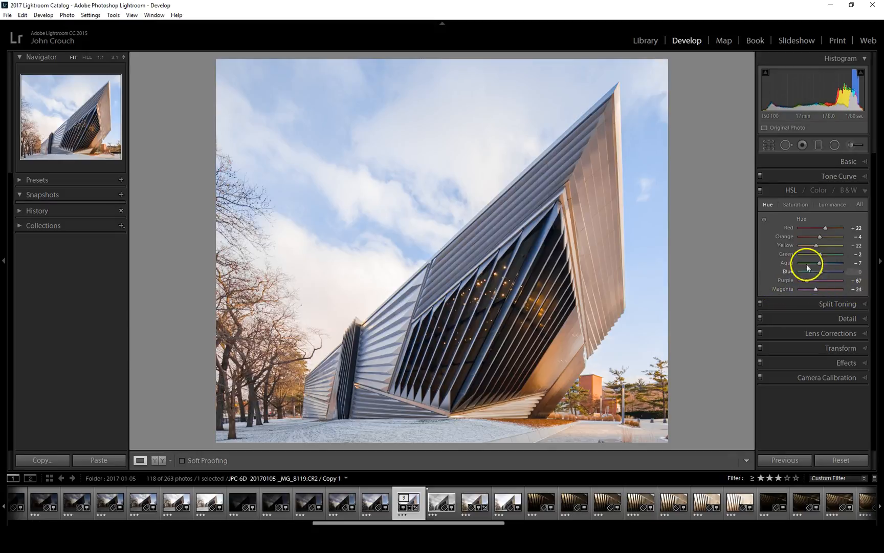
- Compare the photo with and without the HSL adjustments to judge the hue changes, leaving them enabled
left_click(760, 191)
left_click(760, 190)
left_click(761, 190)
left_click(761, 190)
- Set the Red luminance to +36, checking the effect on the facade's upper tip at 1:1
left_click(827, 203)
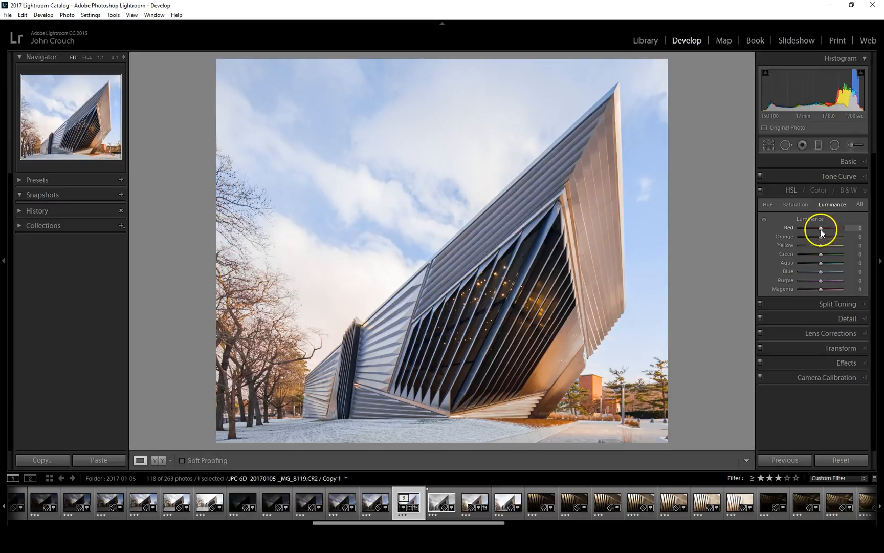
mouse_move(820, 228)
left_mouse_down()
mouse_move(846, 228)
mouse_move(804, 230)
mouse_move(855, 228)
mouse_move(830, 230)
left_mouse_up()
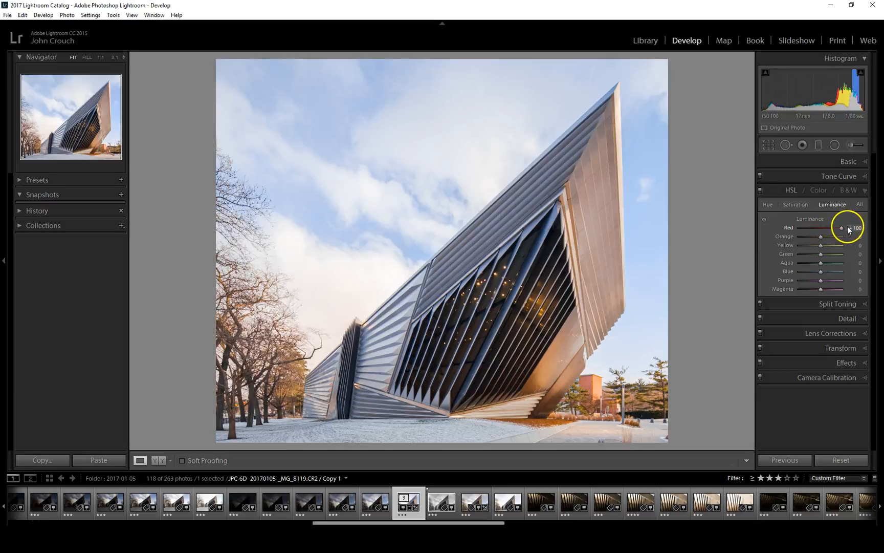
left_click_drag(827, 229, 832, 230)
left_click(582, 162)
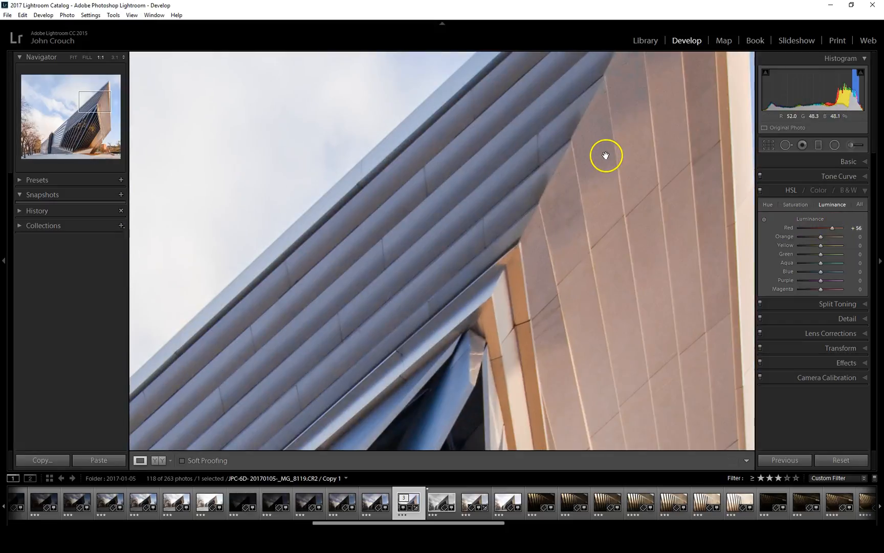
left_click_drag(605, 154, 422, 294)
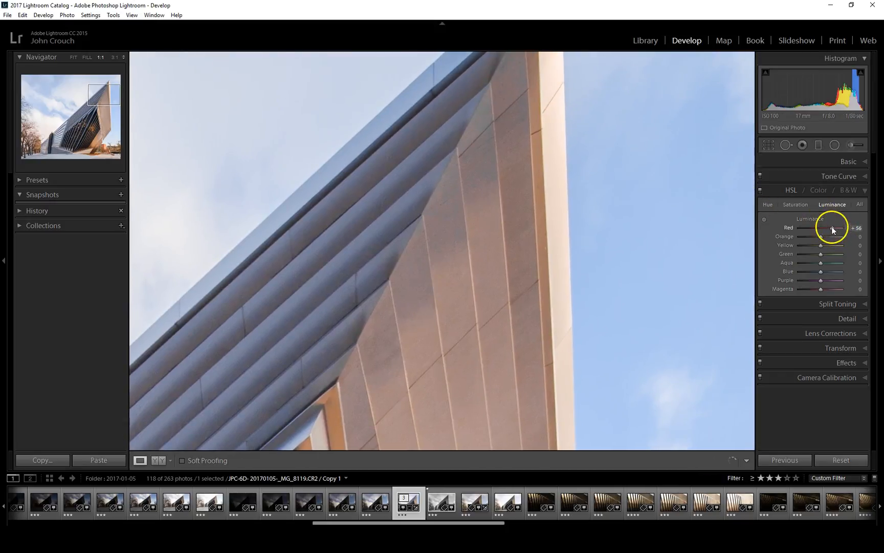
mouse_move(832, 228)
left_mouse_down()
mouse_move(794, 229)
mouse_move(829, 228)
left_mouse_up()
left_click(519, 194)
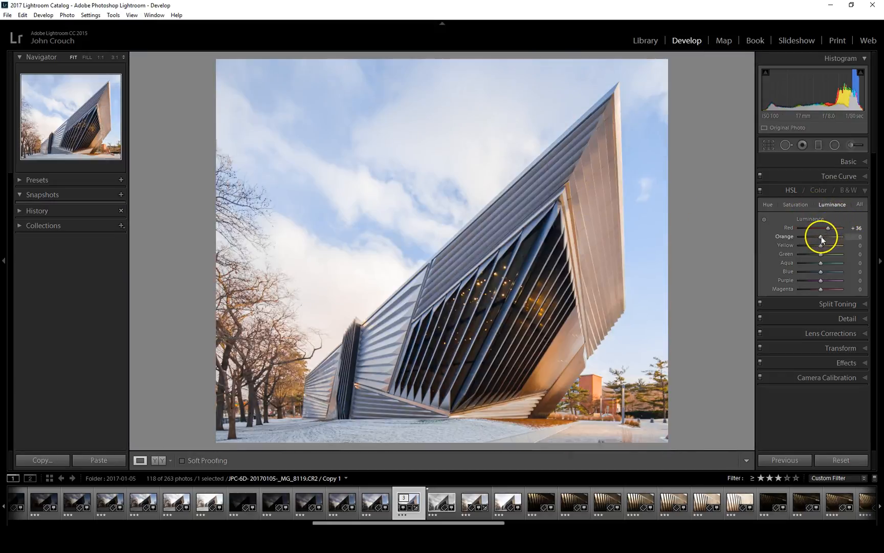
- Set the Orange luminance to +16 and the Yellow luminance to +24
left_click_drag(820, 236, 831, 237)
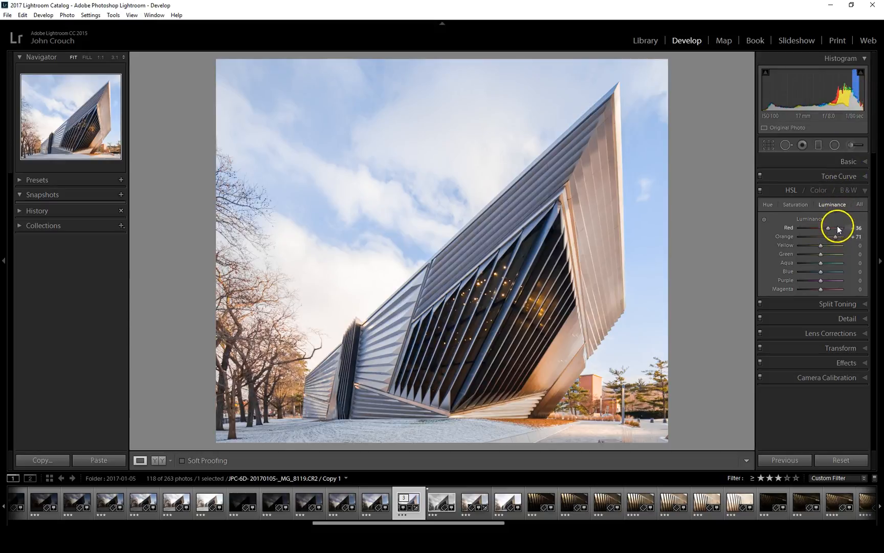
left_click_drag(837, 236, 802, 249)
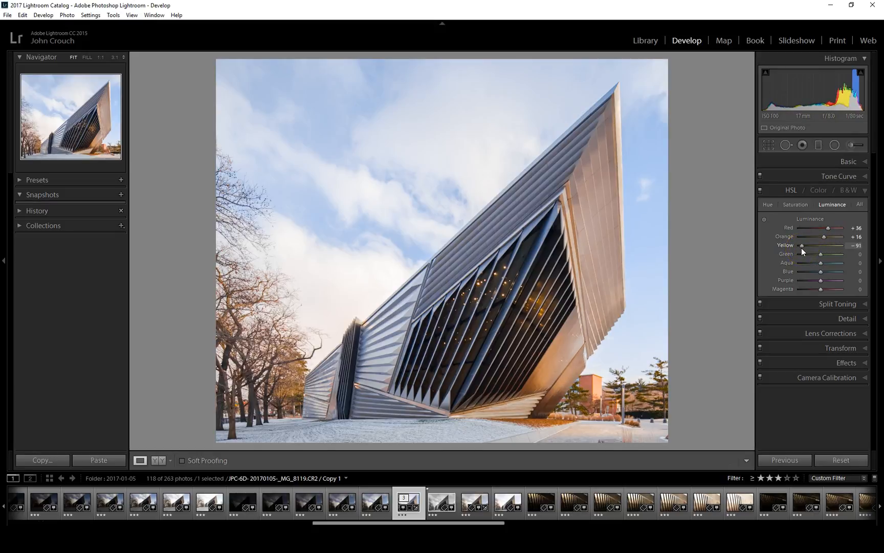
left_click_drag(815, 248, 825, 248)
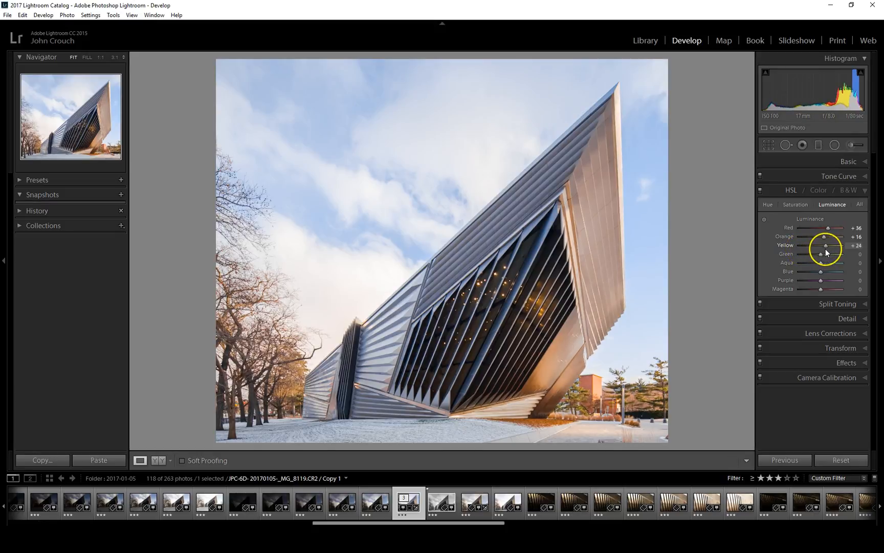
- Set the luminance of Green to +9, Aqua to +4 and Blue to −38
left_click(821, 255)
mouse_move(821, 255)
left_mouse_down()
mouse_move(801, 257)
mouse_move(827, 253)
mouse_move(795, 243)
mouse_move(823, 241)
mouse_move(829, 270)
mouse_move(852, 262)
mouse_move(822, 263)
left_mouse_up()
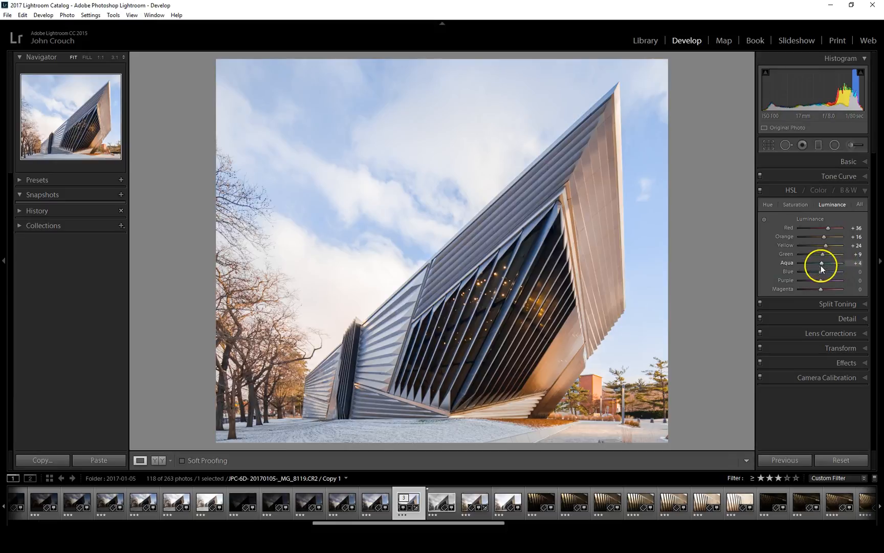
mouse_move(821, 271)
left_mouse_down()
mouse_move(831, 272)
mouse_move(805, 272)
left_mouse_up()
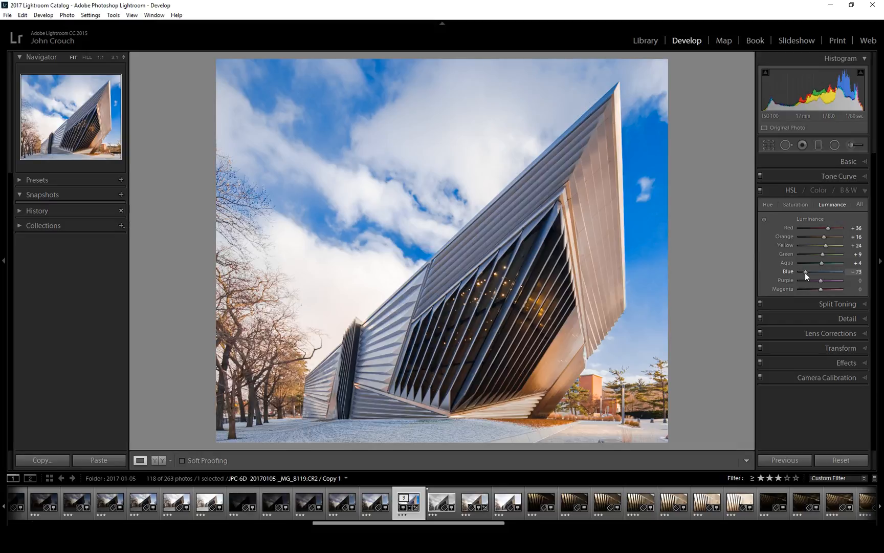
mouse_move(805, 272)
left_mouse_down()
mouse_move(824, 274)
mouse_move(812, 274)
left_mouse_up()
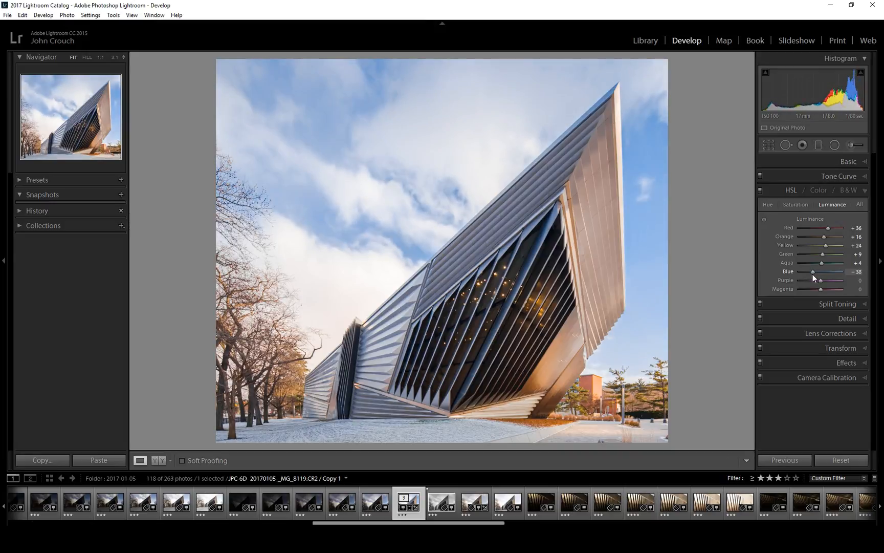
- Set the Blue luminance to −40 and the Purple luminance to −22
left_click_drag(813, 273, 812, 274)
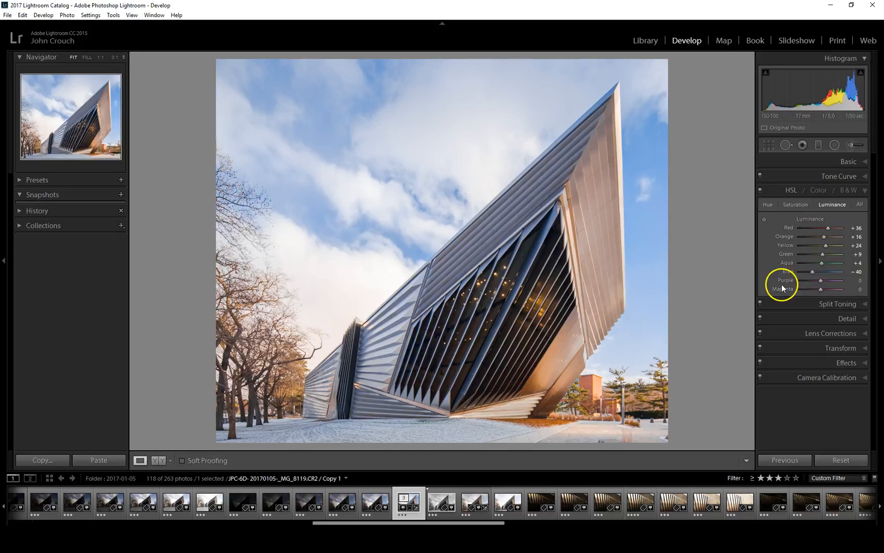
mouse_move(820, 281)
left_mouse_down()
mouse_move(846, 281)
mouse_move(799, 284)
mouse_move(847, 281)
mouse_move(808, 284)
mouse_move(820, 284)
left_mouse_up()
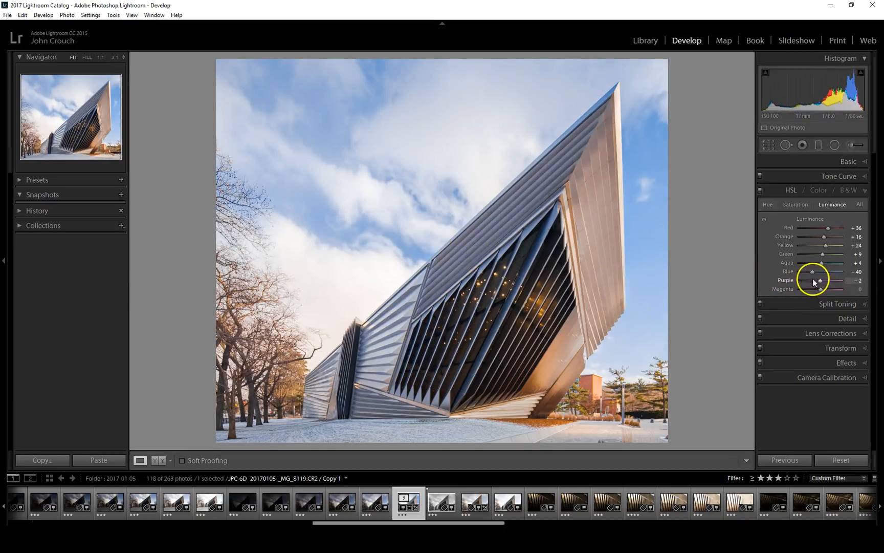
left_click_drag(821, 280, 782, 290)
- Set the Magenta luminance to +7, examining the clouds at 1:1 and reviewing the saturation values
left_click(284, 253)
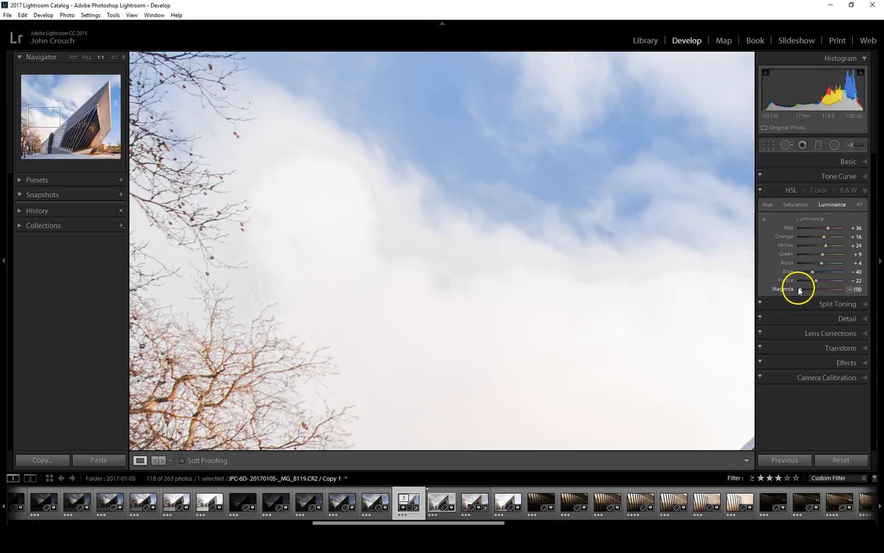
left_click(791, 205)
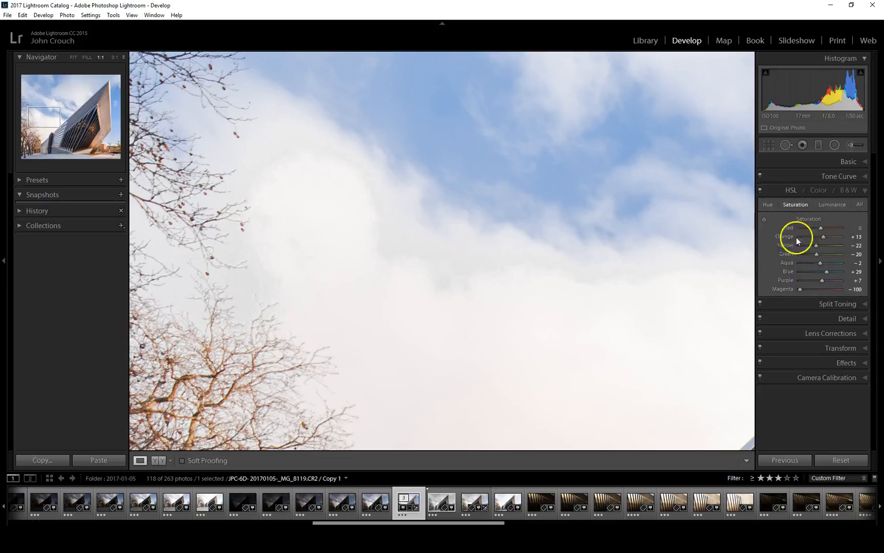
left_click(824, 203)
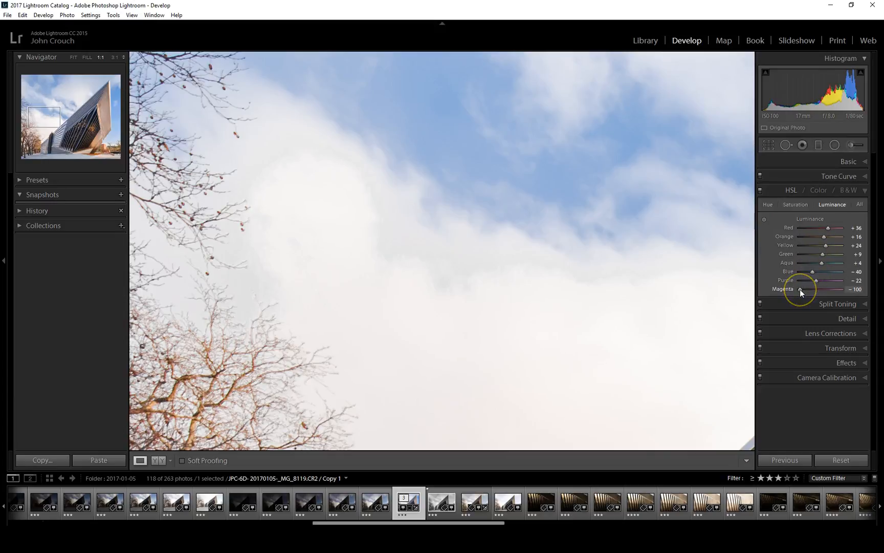
left_click_drag(801, 290, 822, 293)
left_click(549, 252)
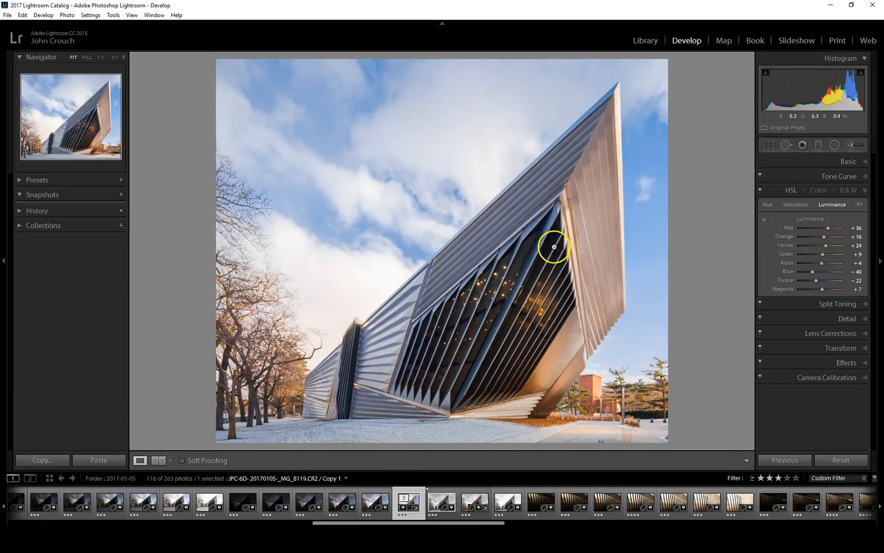
- Compare the photo with and without the finished HSL adjustments, leaving them enabled
left_click(759, 189)
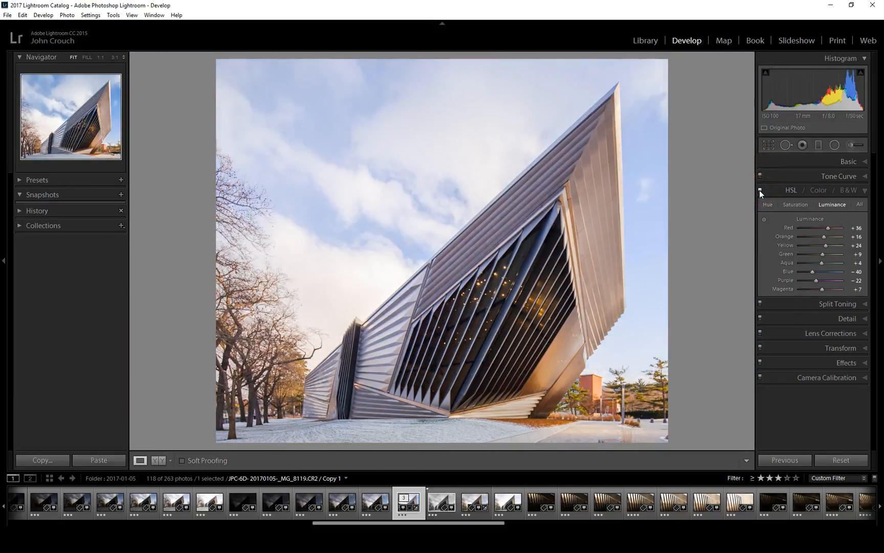
left_click(760, 190)
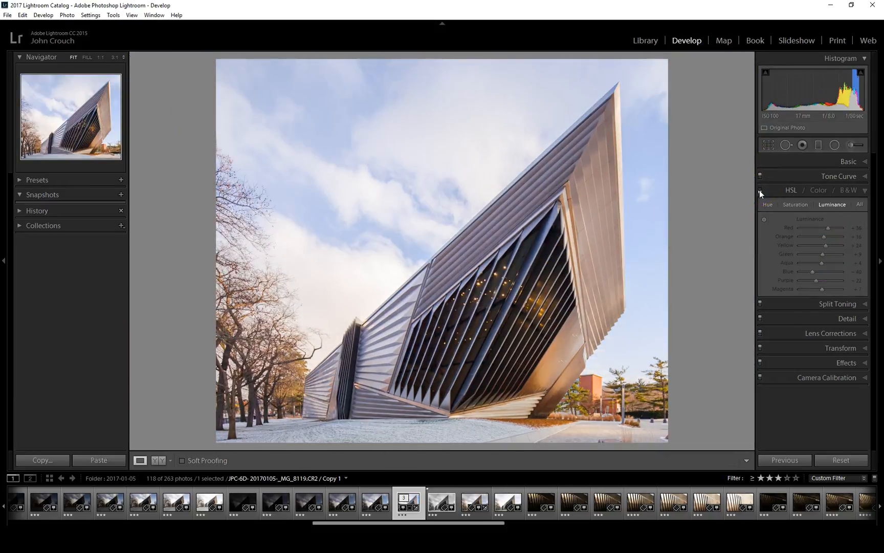
left_click(760, 191)
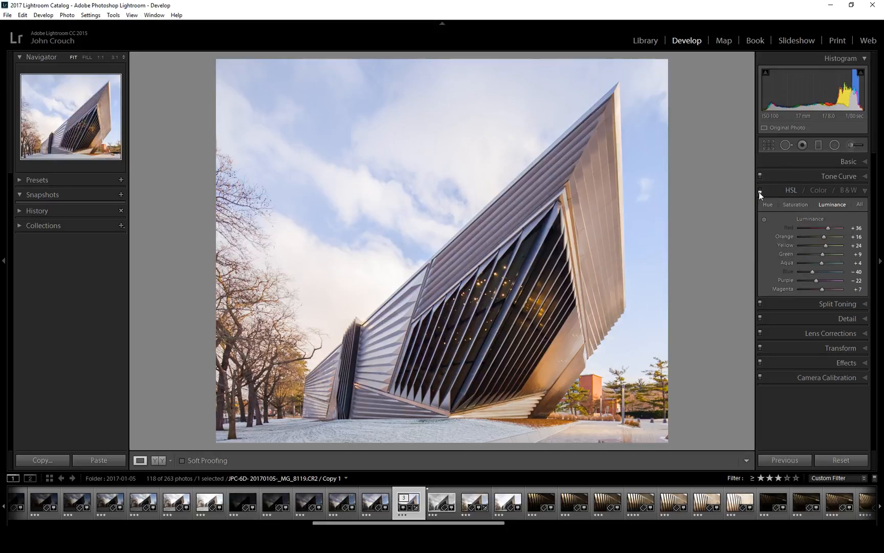
left_click(759, 191)
left_click(760, 191)
left_click(760, 191)
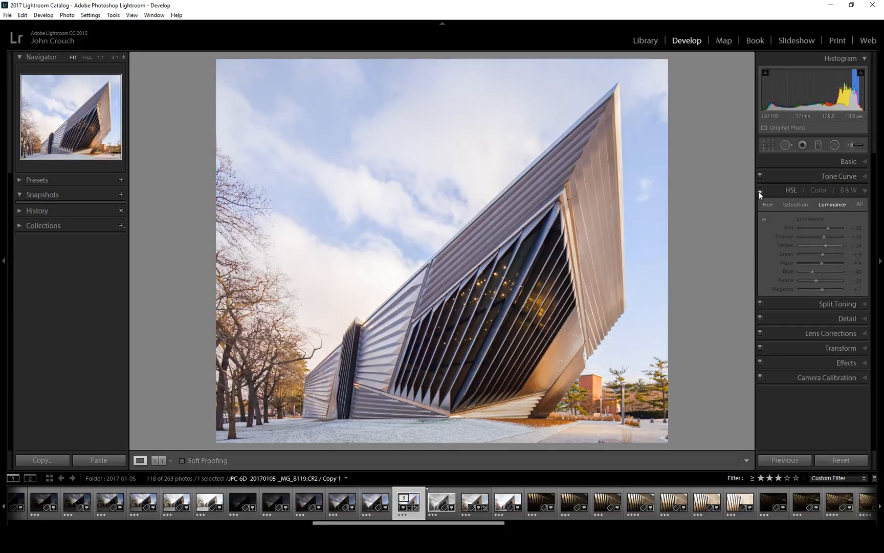
left_click(760, 191)
left_click(760, 192)
left_click(760, 192)
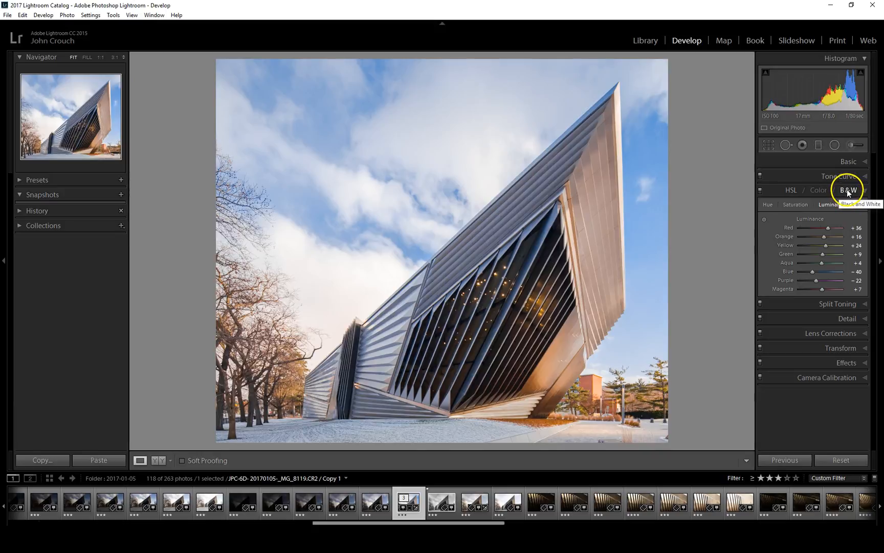
- Try a black-and-white conversion with the Orange level at −91, and undo both changes to return to colour
left_click(848, 161)
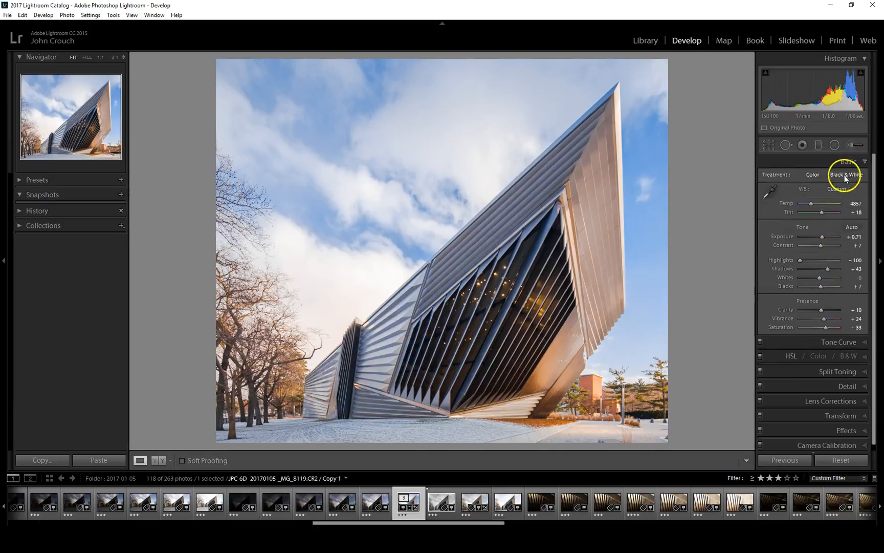
left_click(846, 163)
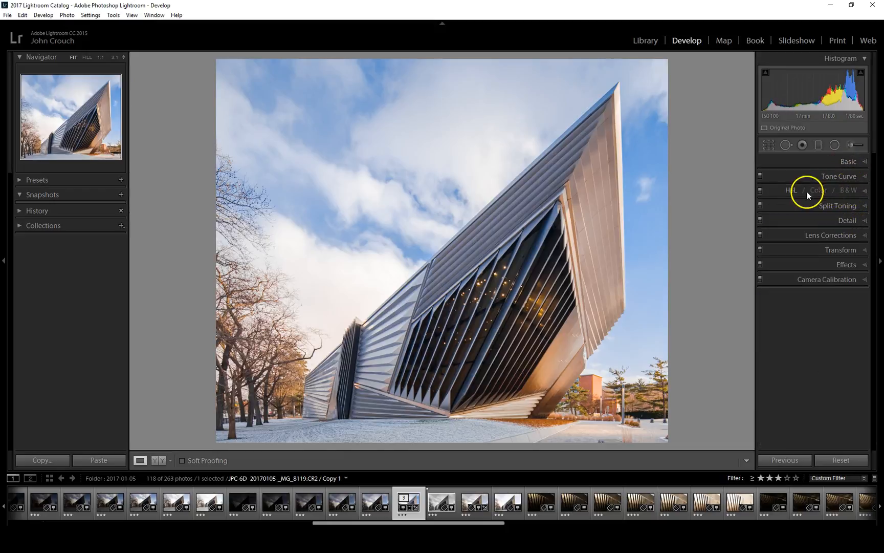
left_click(843, 191)
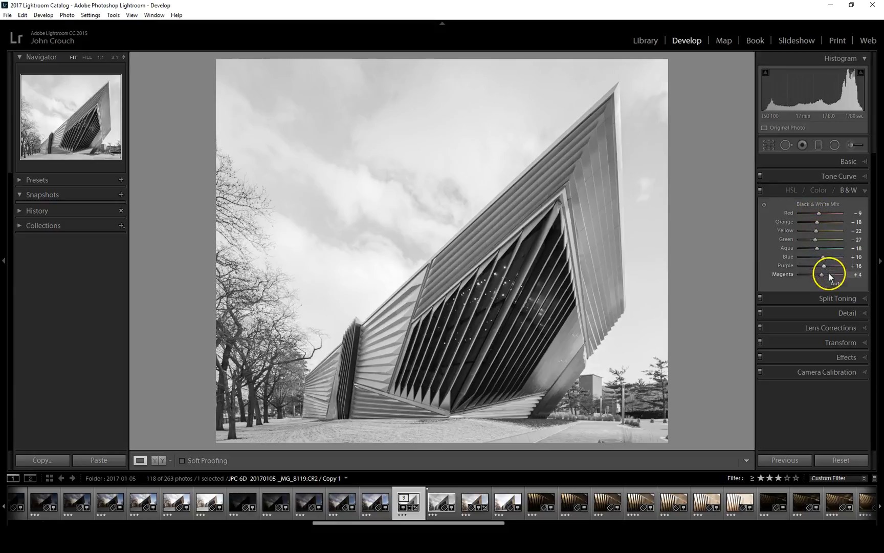
mouse_move(817, 222)
left_mouse_down()
mouse_move(832, 223)
mouse_move(802, 223)
left_mouse_up()
left_click(816, 232)
key("ctrl+z")
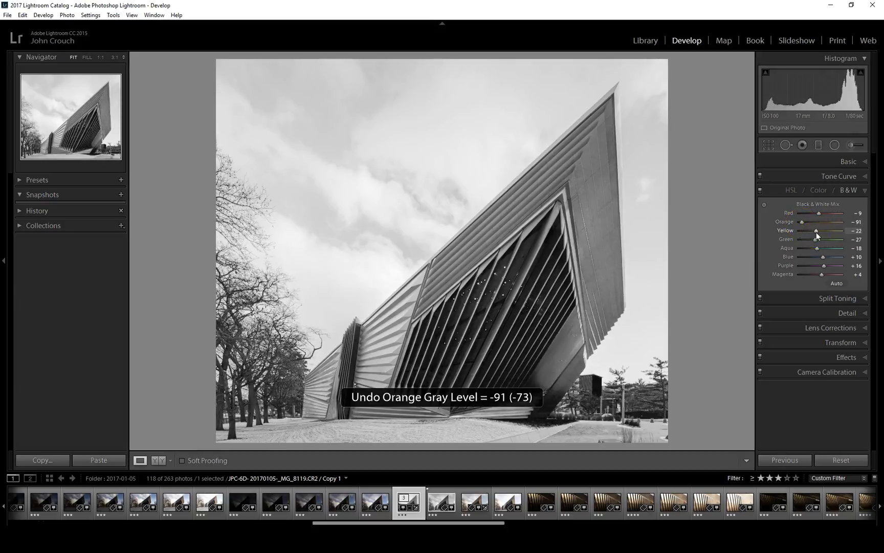
key("ctrl+z")
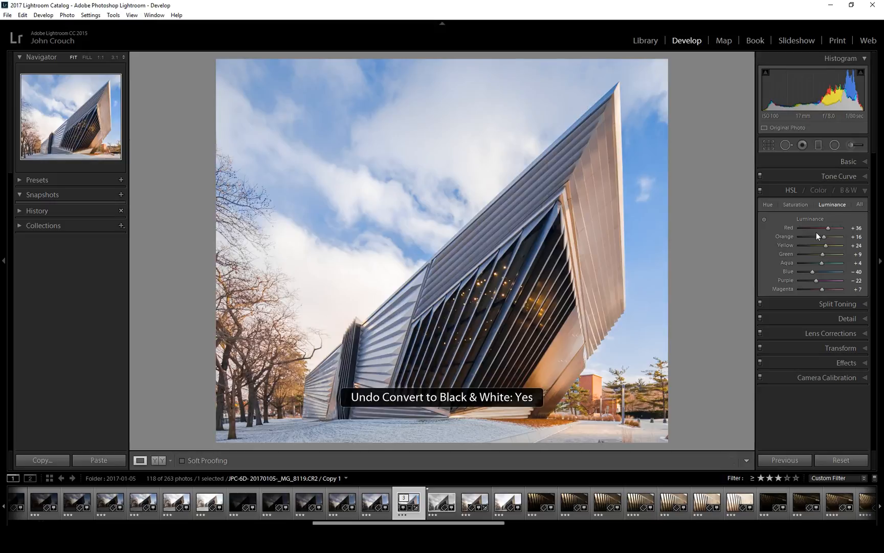
left_click(822, 226)
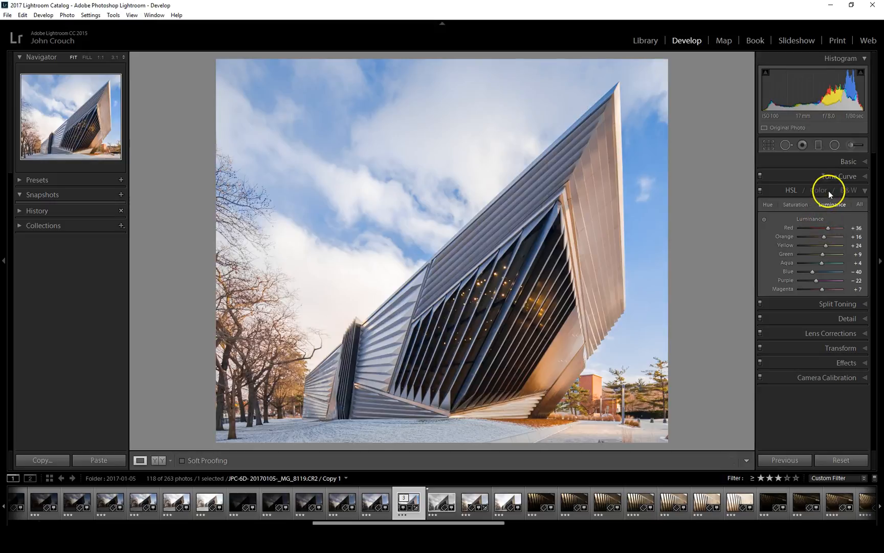
- Set the overall Saturation to +21 and fine-tune the Vibrance
left_click(843, 162)
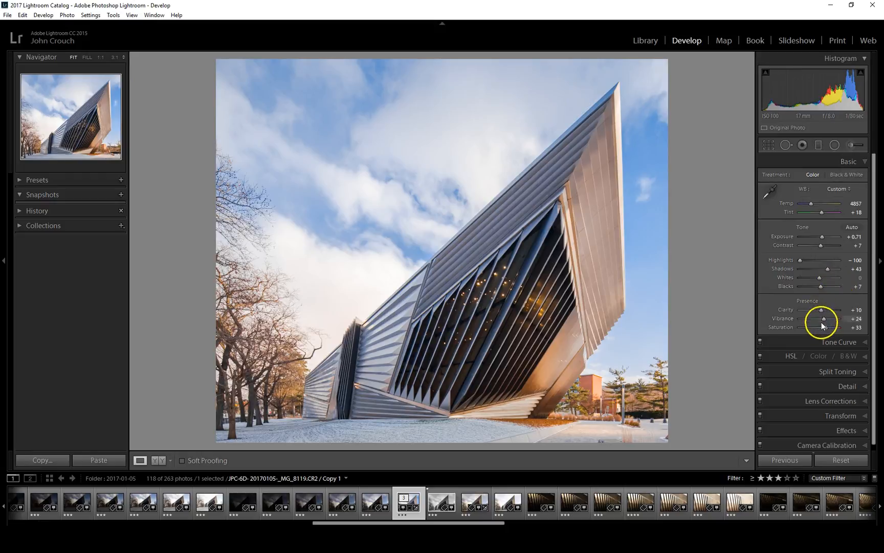
left_click_drag(826, 328, 824, 329)
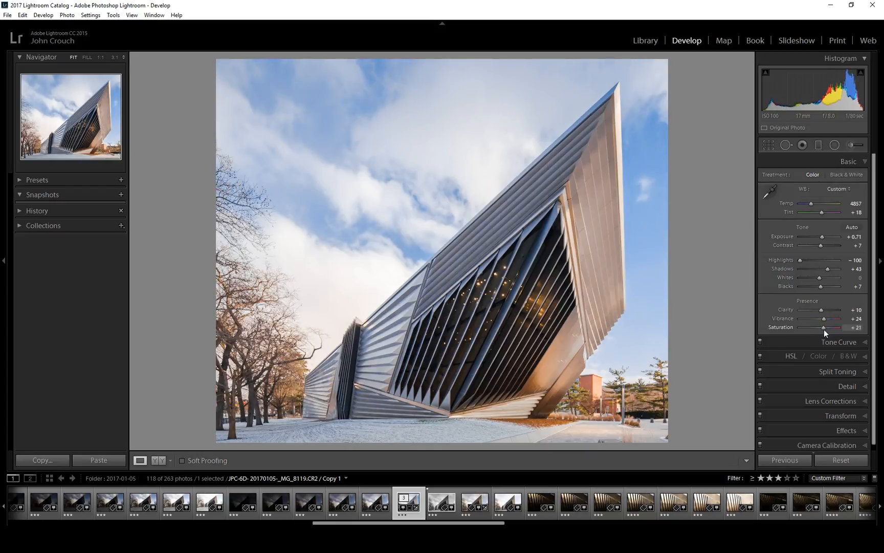
left_click_drag(822, 317, 822, 318)
left_click(849, 162)
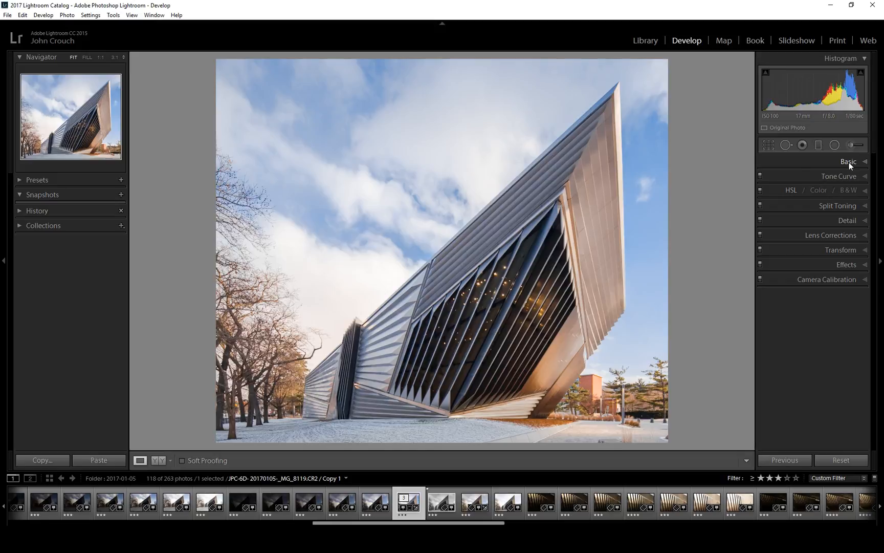
- Tint the highlights with split toning at hue 47 and saturation 15
left_click(836, 206)
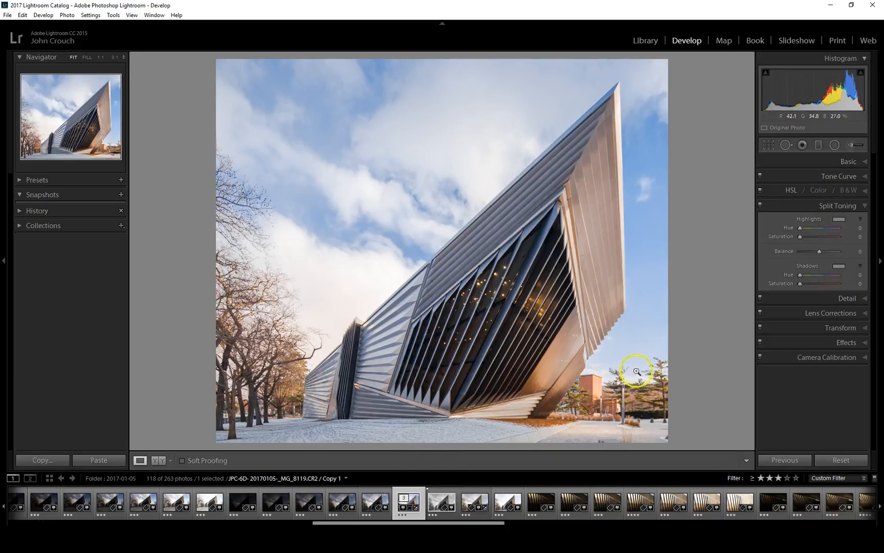
left_click_drag(800, 227, 817, 238)
left_click_drag(817, 236, 810, 236)
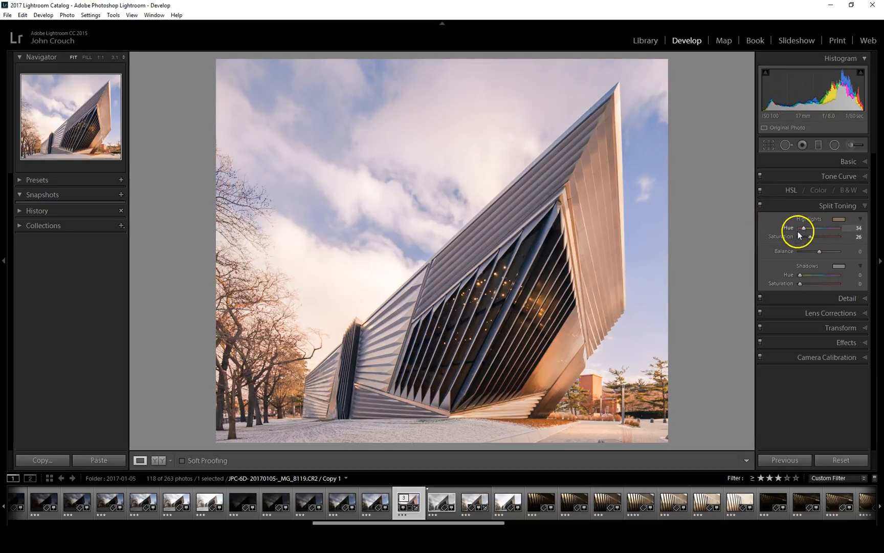
mouse_move(806, 229)
left_mouse_down()
mouse_move(824, 227)
mouse_move(802, 230)
mouse_move(837, 238)
mouse_move(806, 238)
left_mouse_up()
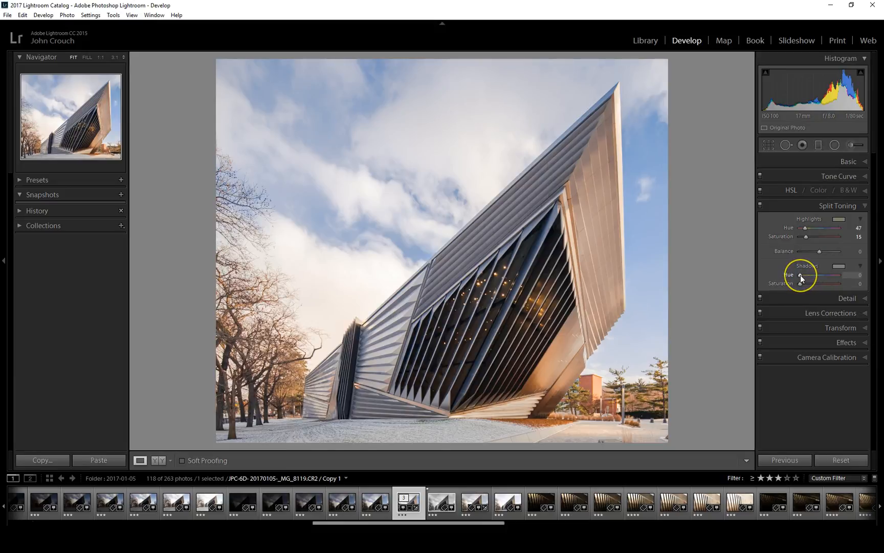
- Tint the shadows with split toning at hue 214 and saturation 15, comparing the photo with the toning off
left_click_drag(800, 283, 826, 275)
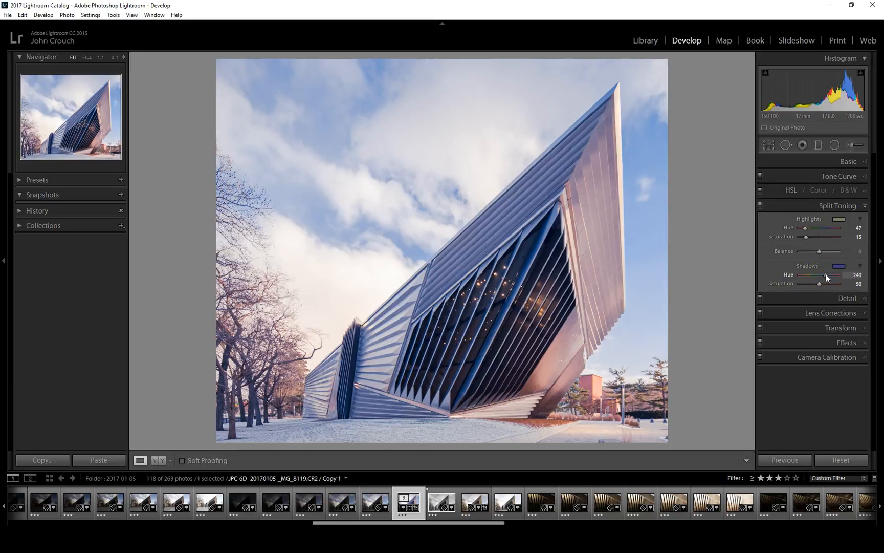
left_click_drag(826, 274, 806, 282)
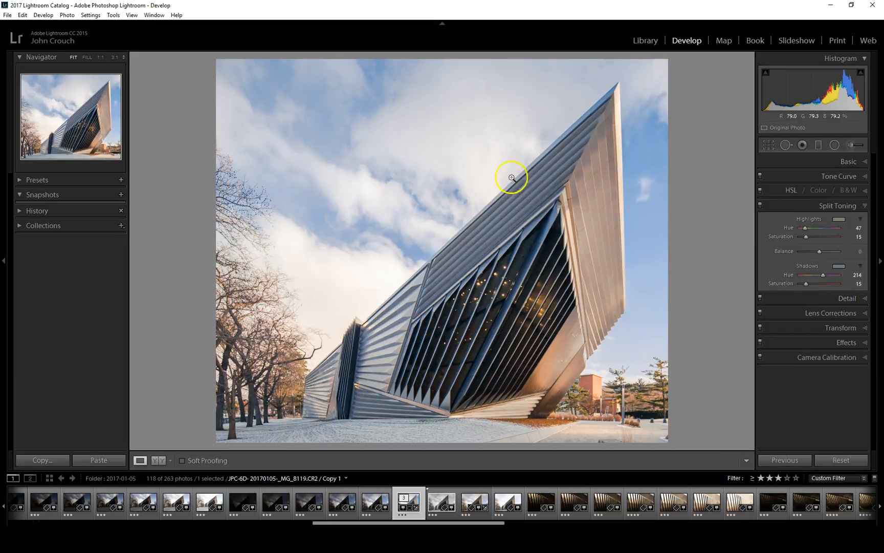
left_click(760, 205)
left_click(760, 204)
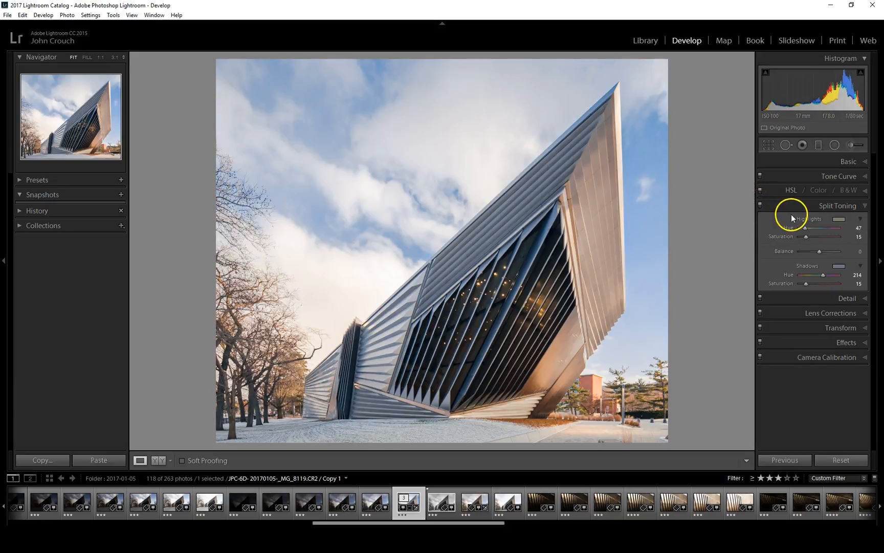
- Set the split toning balance to +24 after trying both extremes, −100 and +100
left_click_drag(819, 251, 796, 256)
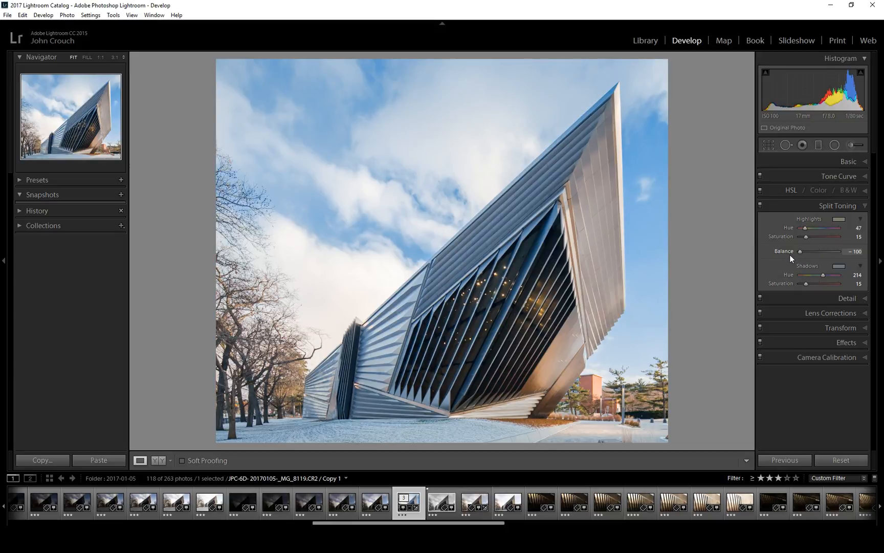
left_click_drag(790, 254, 847, 253)
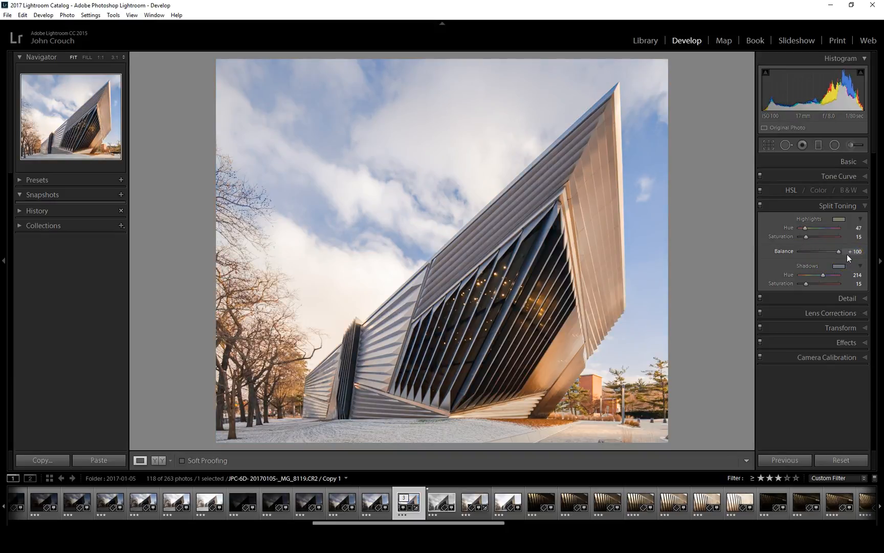
mouse_move(827, 253)
left_mouse_down()
mouse_move(810, 255)
mouse_move(824, 255)
left_mouse_up()
- Compare the photo repeatedly with and without split toning, and leave split toning disabled
left_click(759, 204)
left_click(760, 204)
left_click(759, 205)
left_click(759, 205)
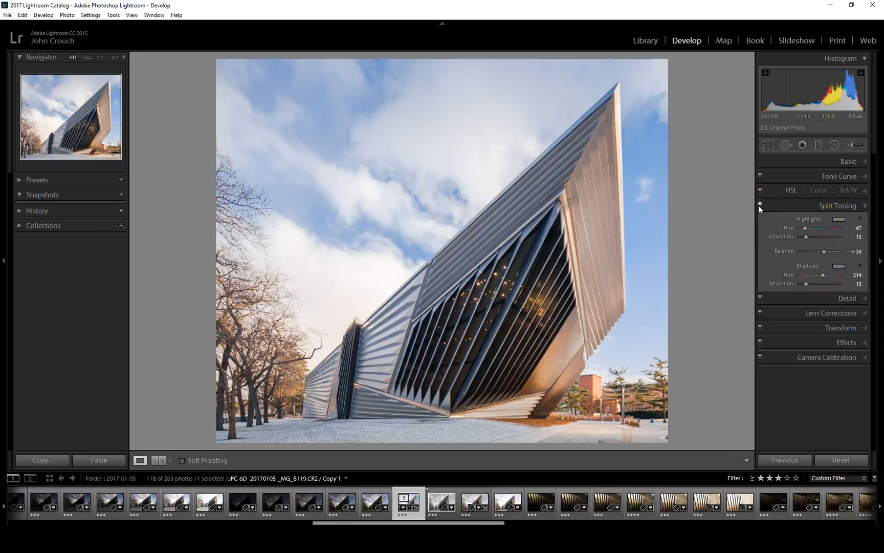
left_click(760, 205)
left_click(759, 205)
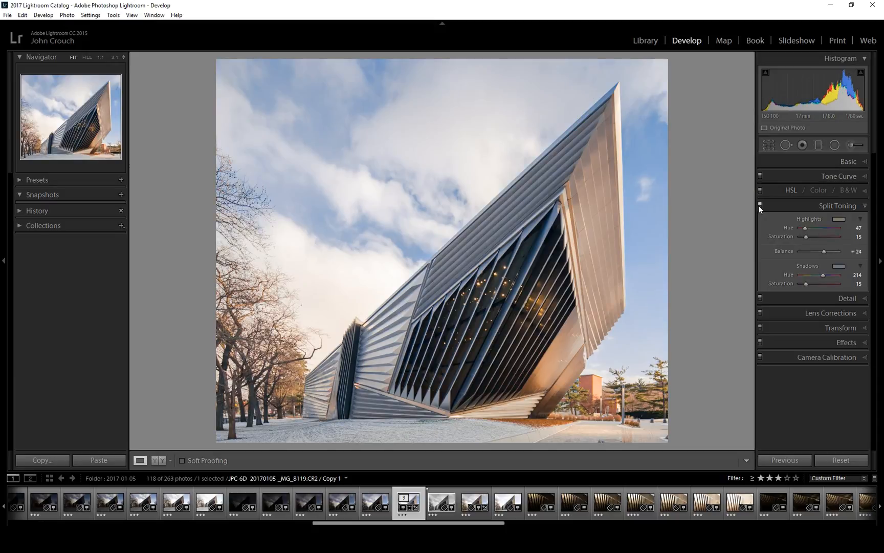
left_click(759, 205)
left_click(759, 205)
left_click(759, 205)
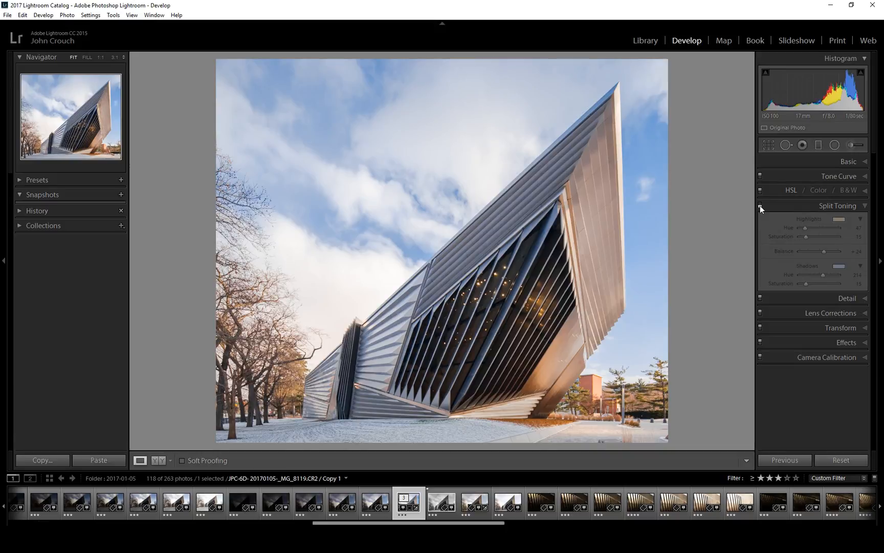
left_click(761, 206)
left_click(838, 207)
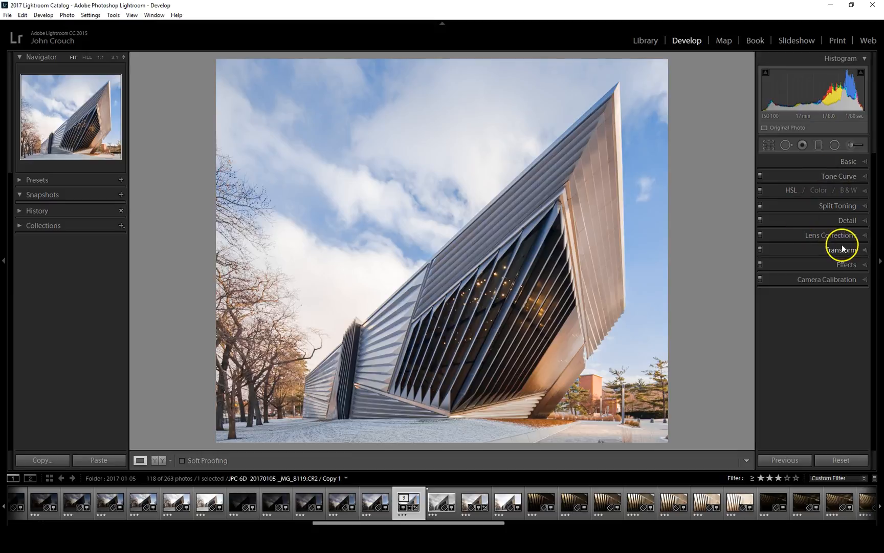
- Open the Detail settings and examine the facade panels for noise at 2:1 magnification
left_click(845, 222)
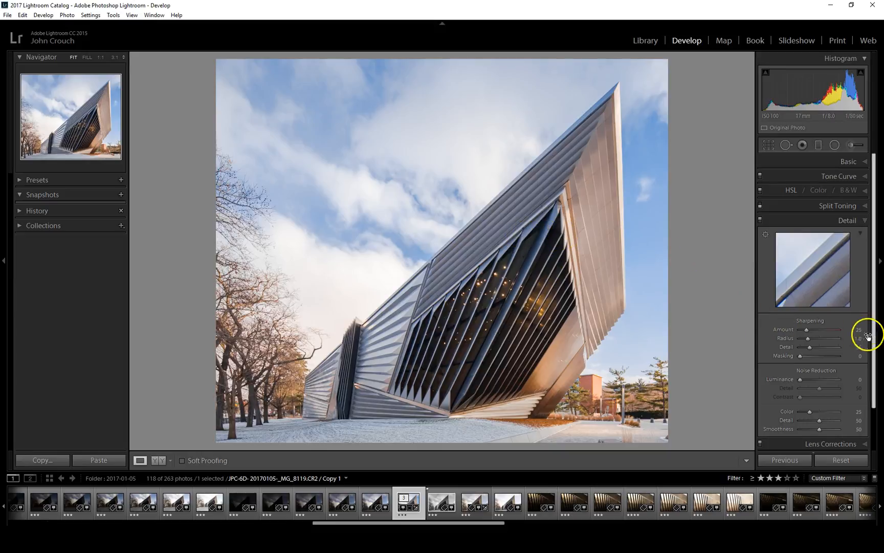
left_click_drag(875, 330, 870, 351)
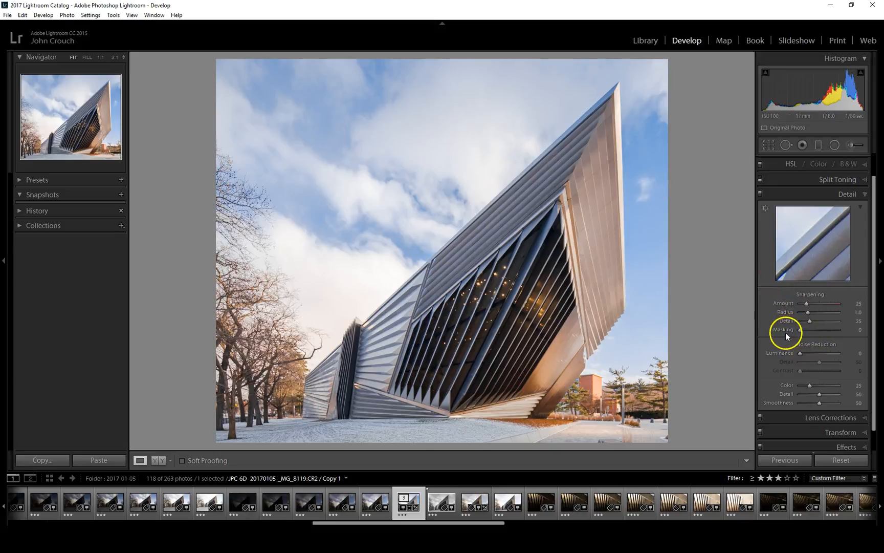
left_click(611, 297)
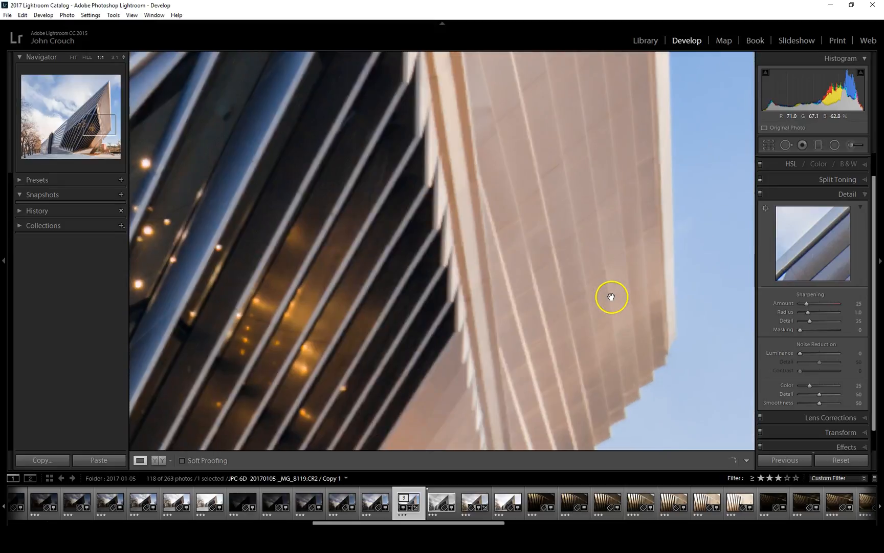
left_click(123, 59)
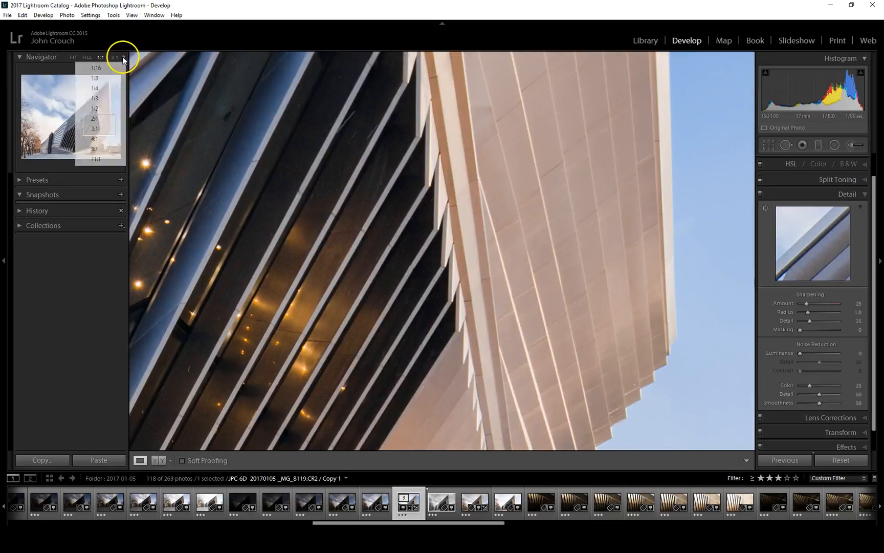
left_click(106, 121)
left_click_drag(584, 168, 412, 200)
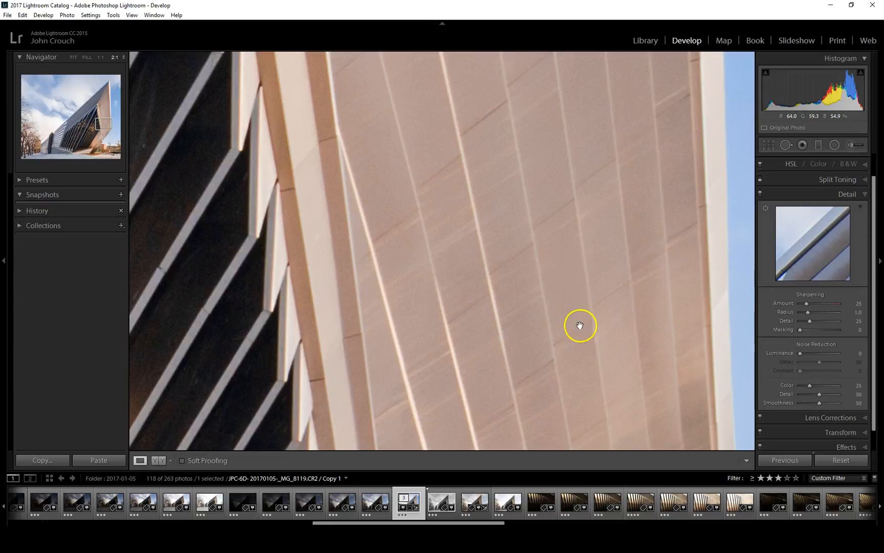
left_click_drag(497, 140, 541, 317)
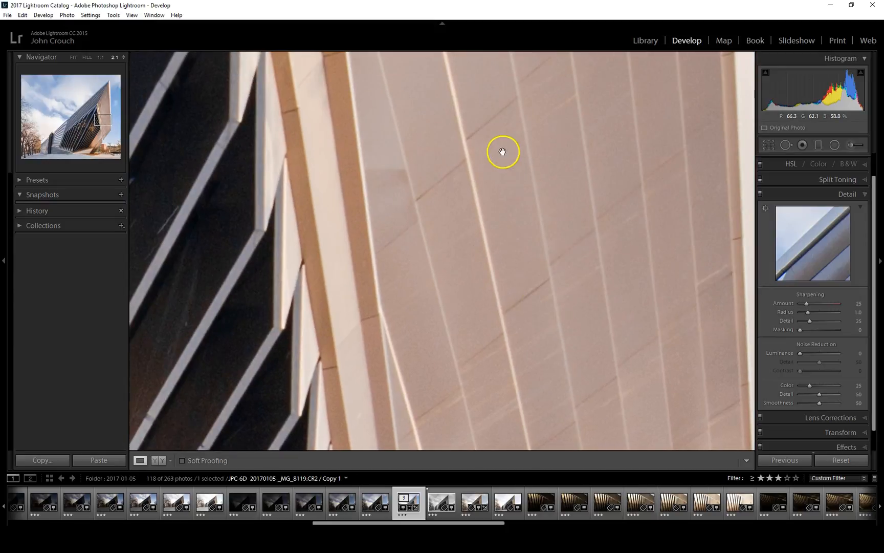
left_click_drag(551, 201, 497, 118)
left_click_drag(558, 318, 531, 229)
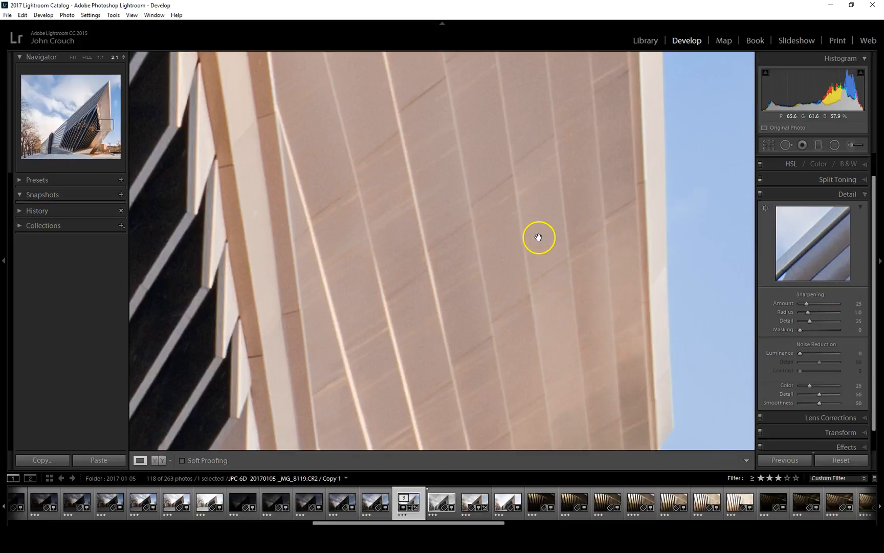
- Try luminance noise reduction at 100, inspect the upper facade, and reset the value
left_click_drag(801, 353, 854, 353)
left_click_drag(113, 119, 91, 105)
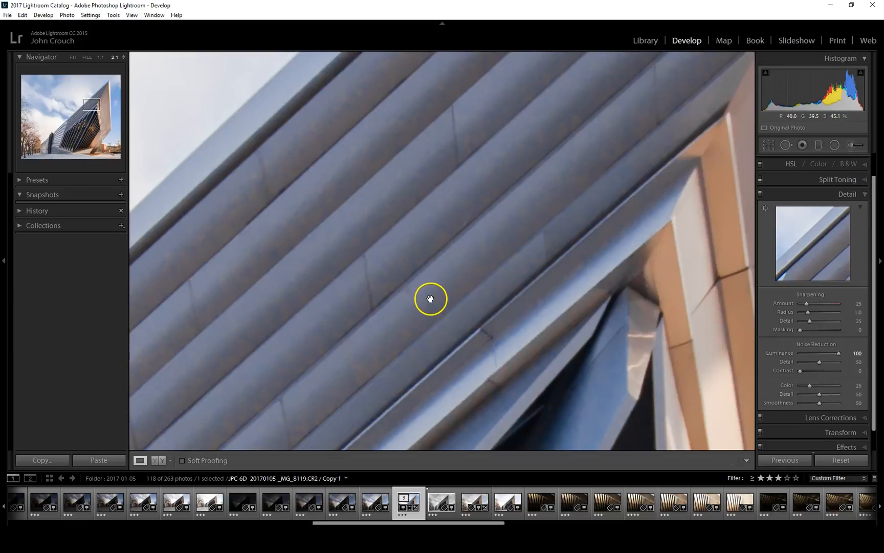
double_click(838, 353)
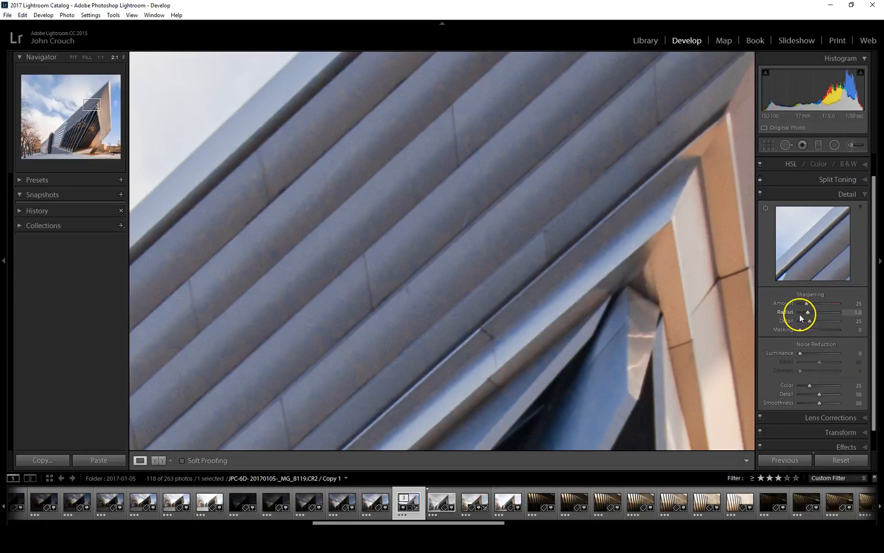
- Set the luminance noise reduction to 17, checking the facade up close and in the full photo
left_click_drag(800, 355, 800, 354)
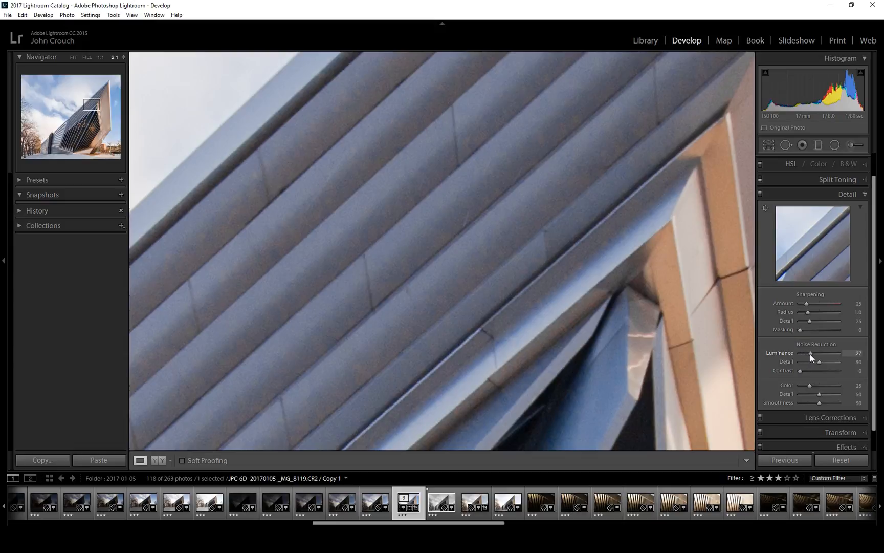
left_click(443, 269)
left_click_drag(88, 101, 116, 108)
left_click(371, 253)
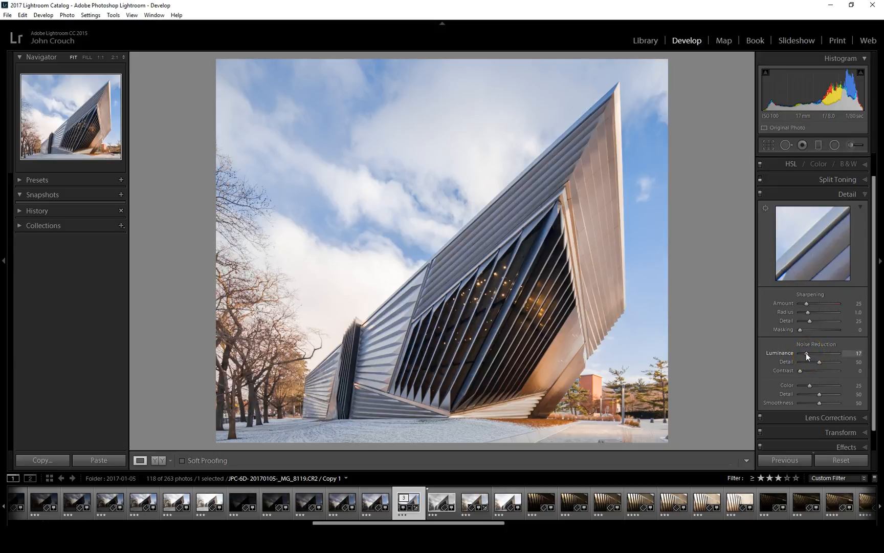
- Set the sharpening amount to 52 after previewing it in greyscale and trying 145, and set the radius to 1.2
key("alt")
left_click(806, 303, "alt")
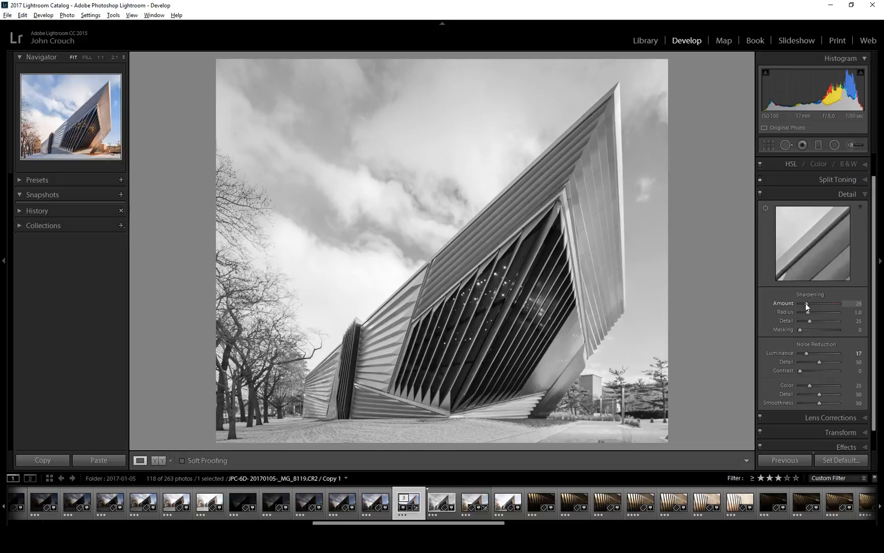
left_click(806, 304, "alt")
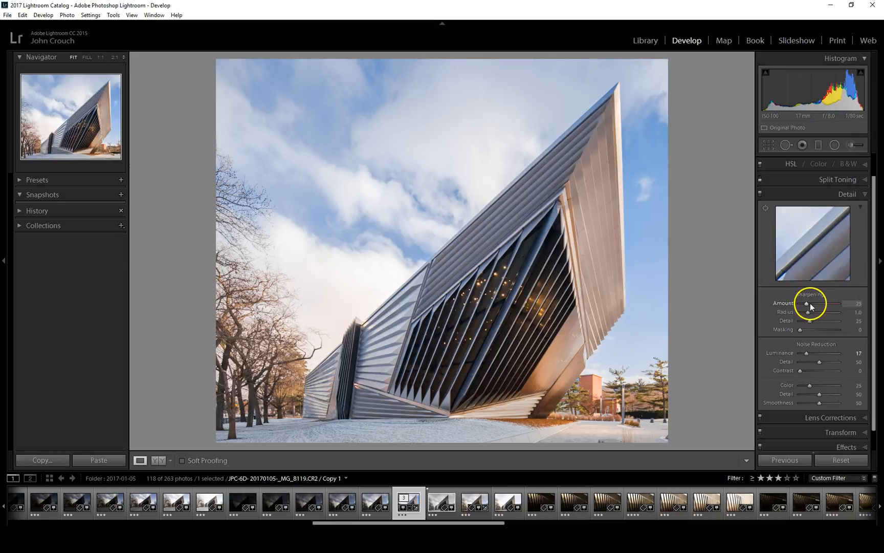
left_click(574, 167)
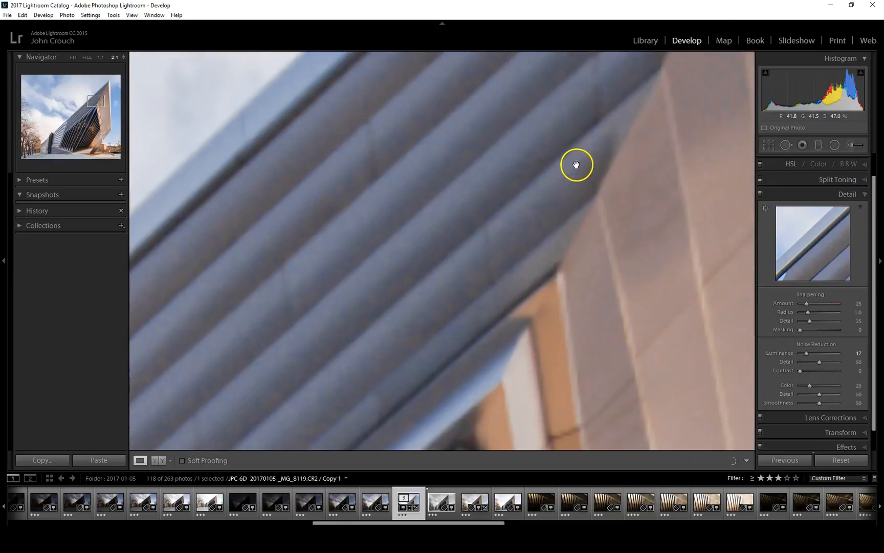
left_click(102, 59)
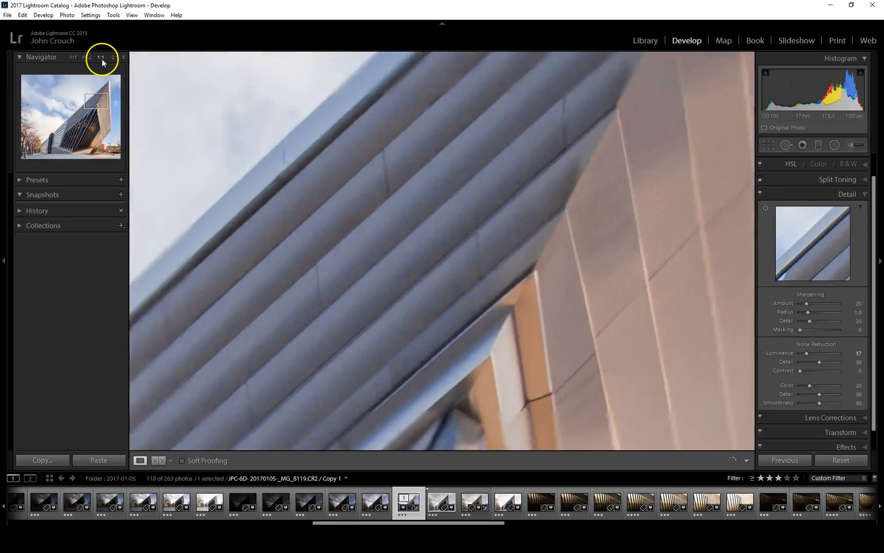
left_click_drag(513, 341, 506, 93)
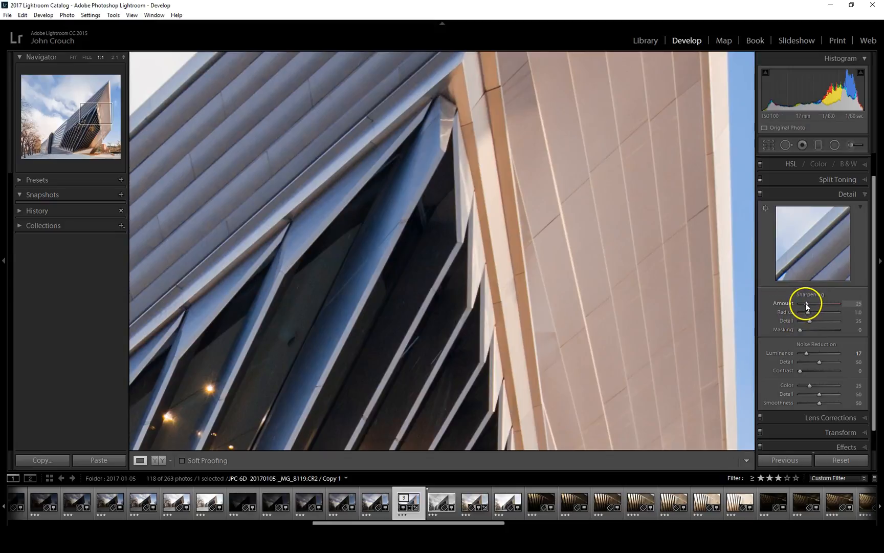
left_click_drag(806, 303, 837, 304)
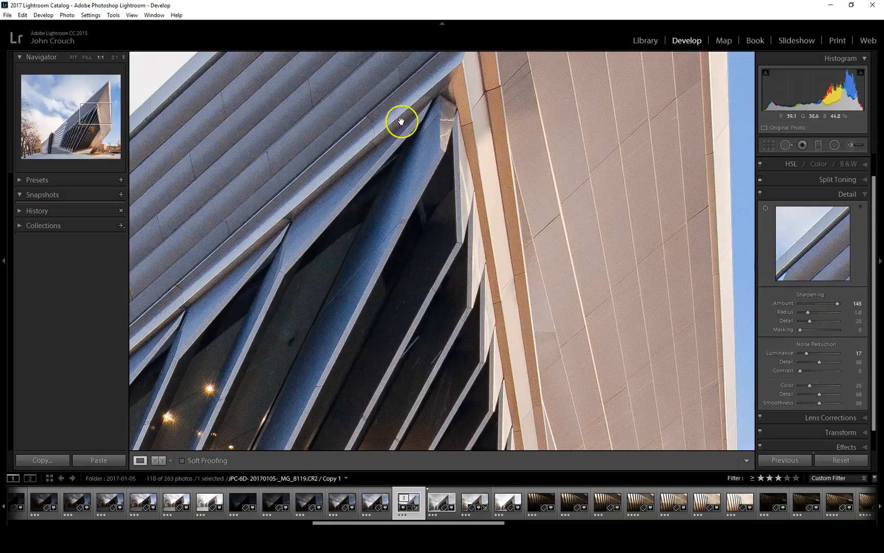
left_click_drag(836, 303, 804, 302)
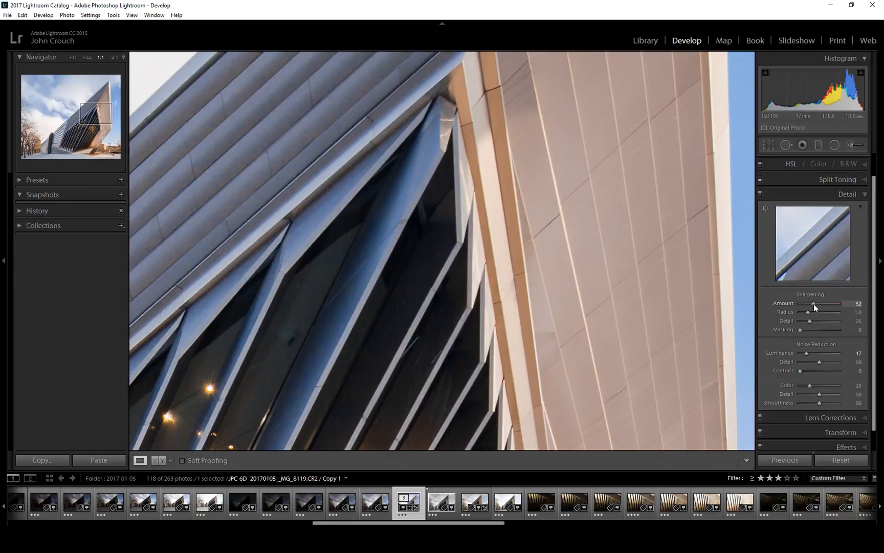
left_click_drag(391, 170, 445, 251)
left_click_drag(542, 156, 432, 268)
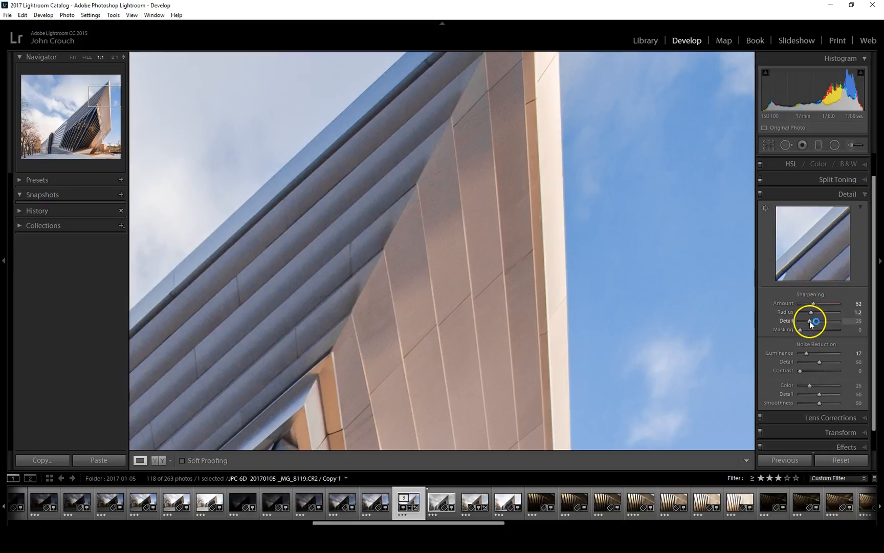
- Set the sharpening masking to 43 using the black-and-white mask preview, checking it at 1:1 and on the full photo
key("alt")
left_click_drag(799, 329, 817, 332)
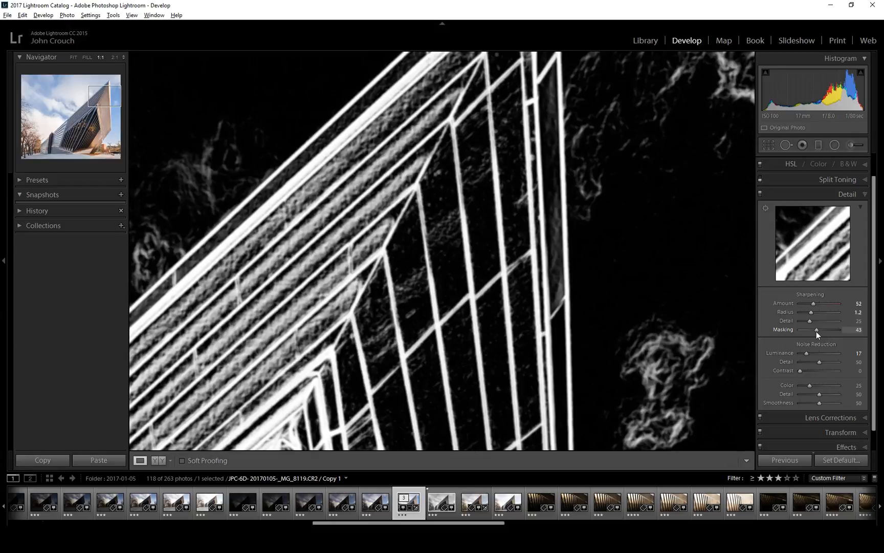
left_click_drag(815, 331, 816, 331)
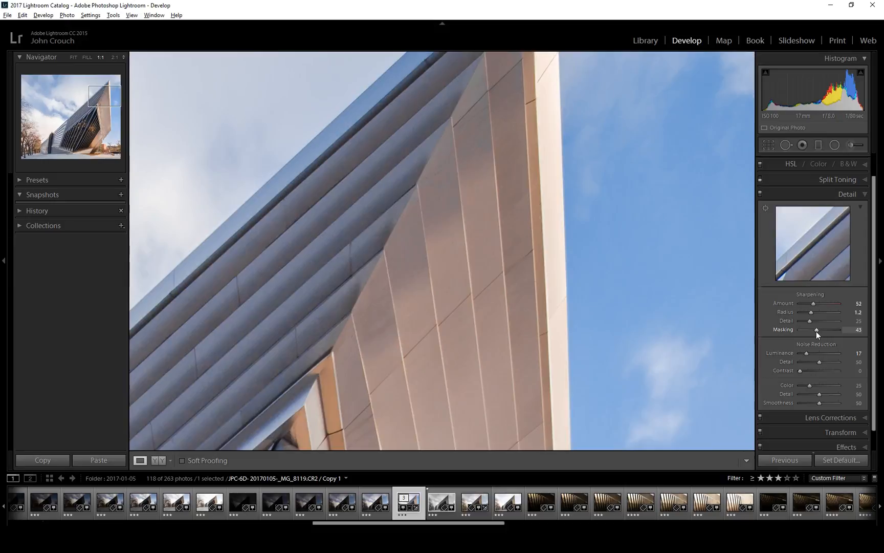
left_click(569, 241)
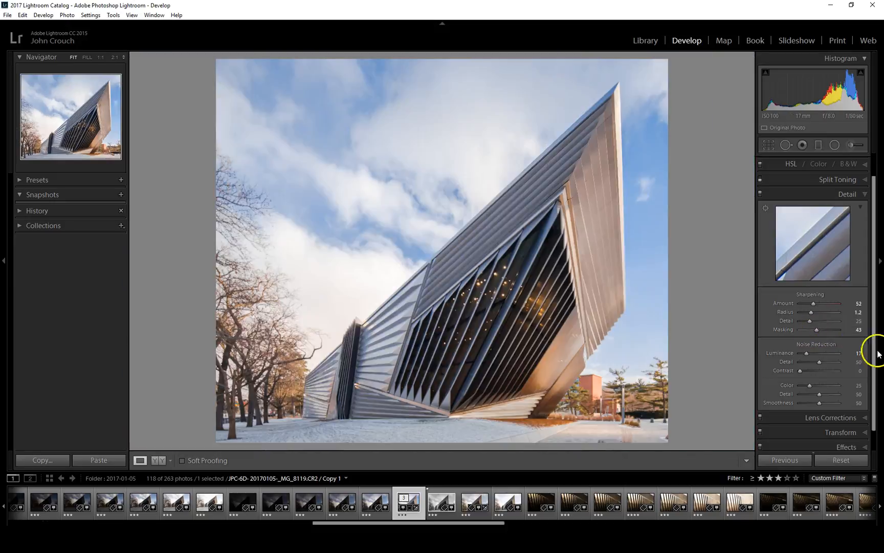
left_click_drag(818, 330, 817, 329)
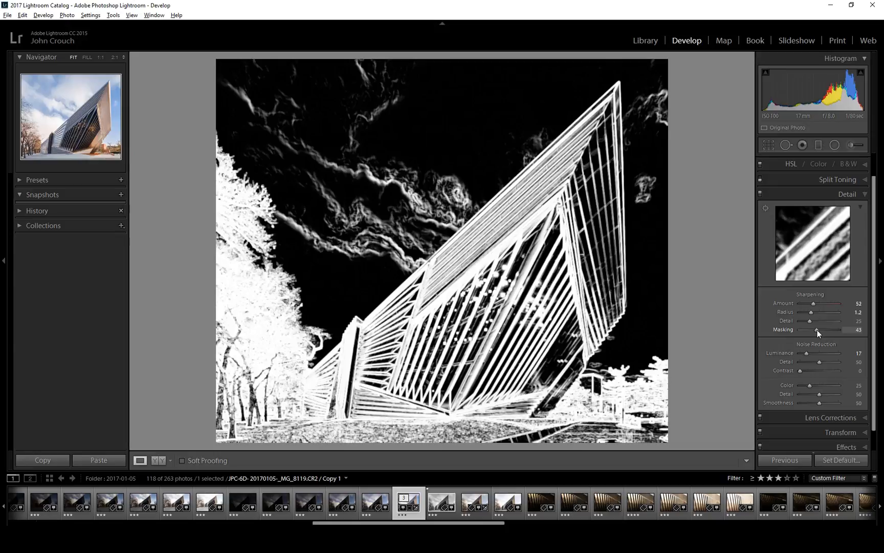
left_click_drag(817, 333, 818, 333)
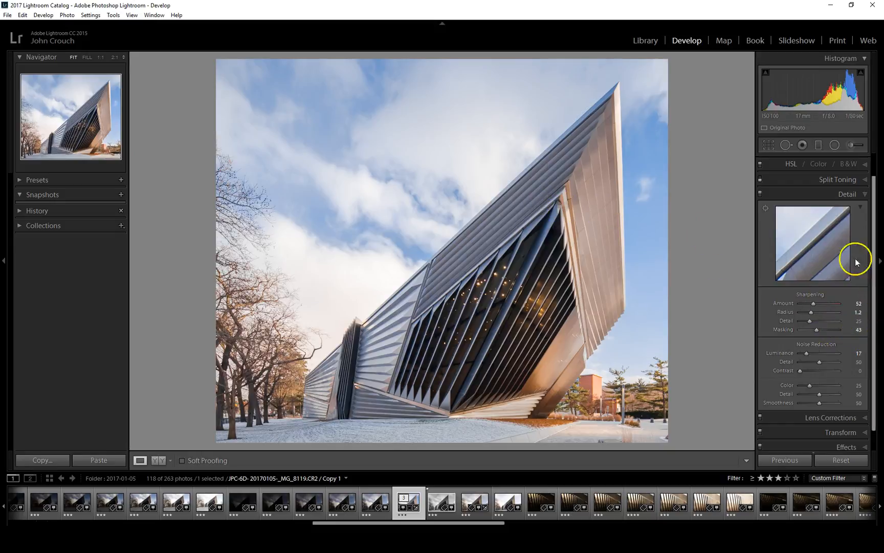
- Compare the building's tip at 1:1 with the Detail adjustments off and on, leave them enabled, and close the Detail settings
left_click(761, 198)
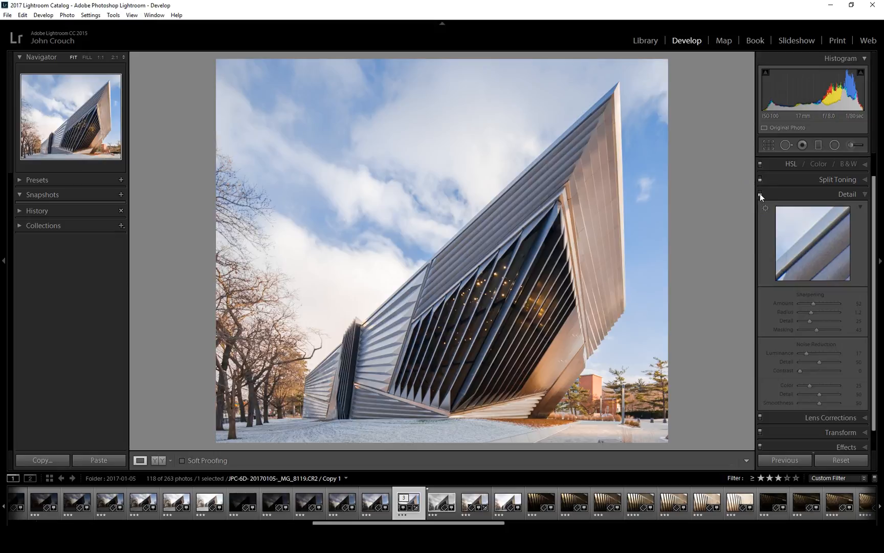
left_click(604, 83)
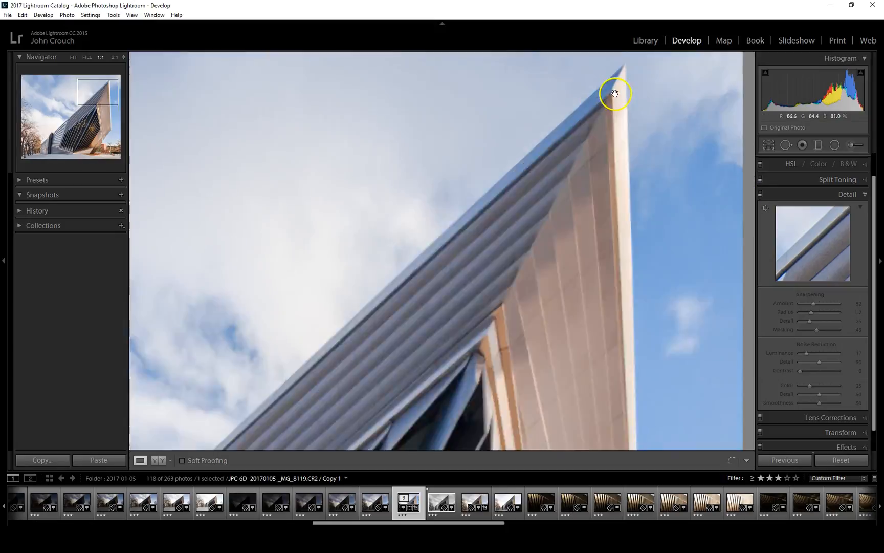
left_click_drag(615, 91, 592, 150)
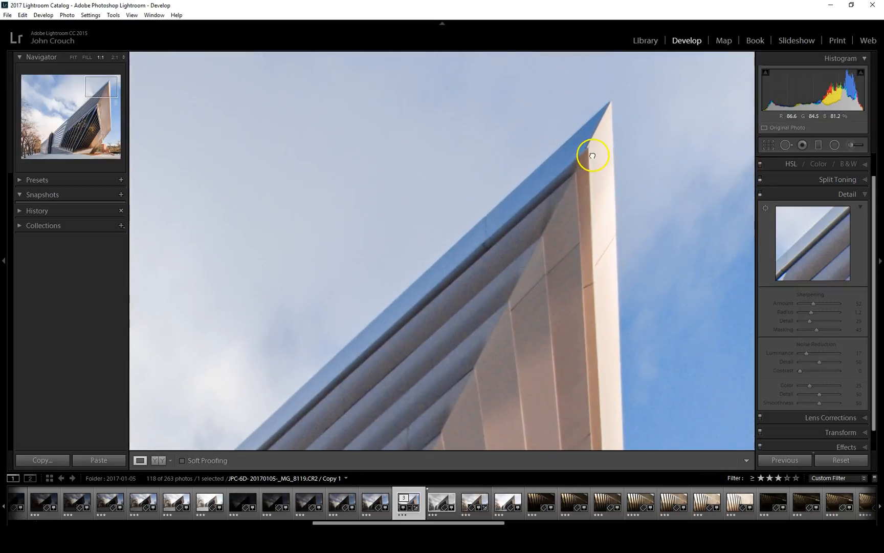
left_click(760, 194)
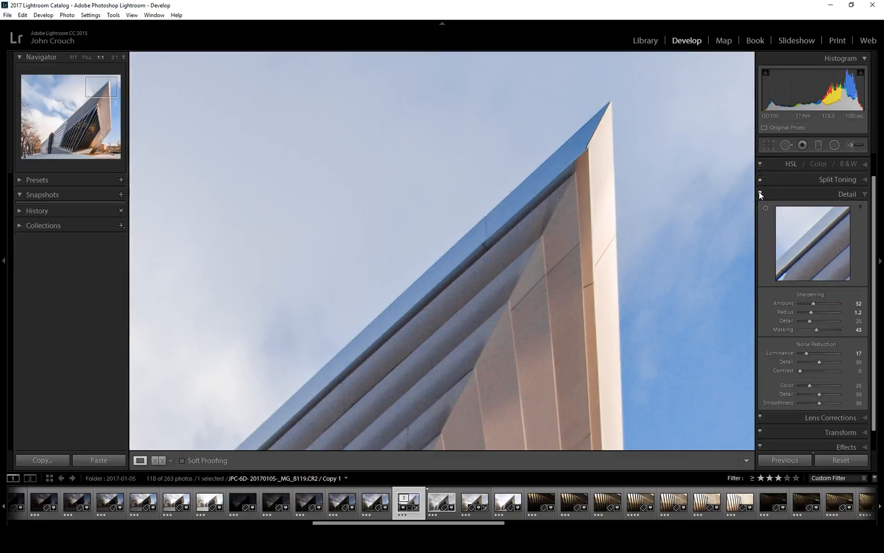
left_click(597, 200)
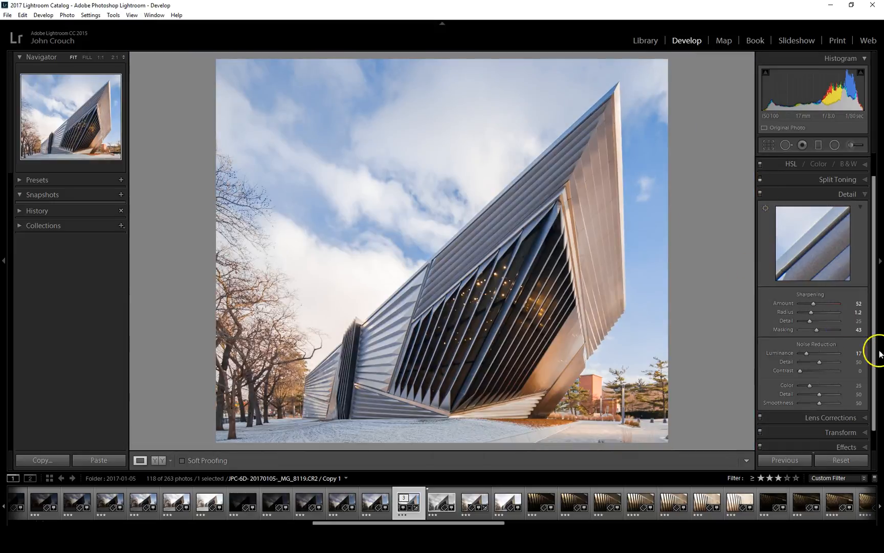
left_click(849, 194)
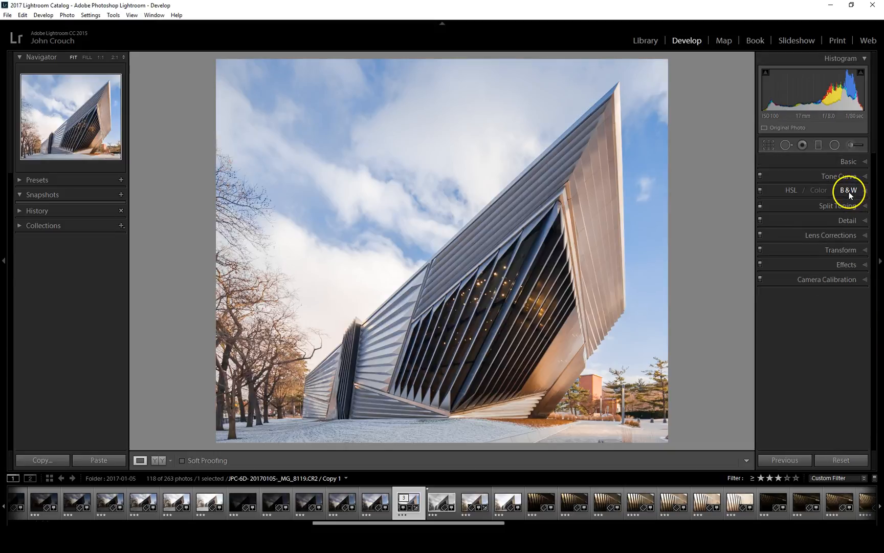
- Enable profile corrections and chromatic aberration removal in the lens corrections
left_click(839, 235)
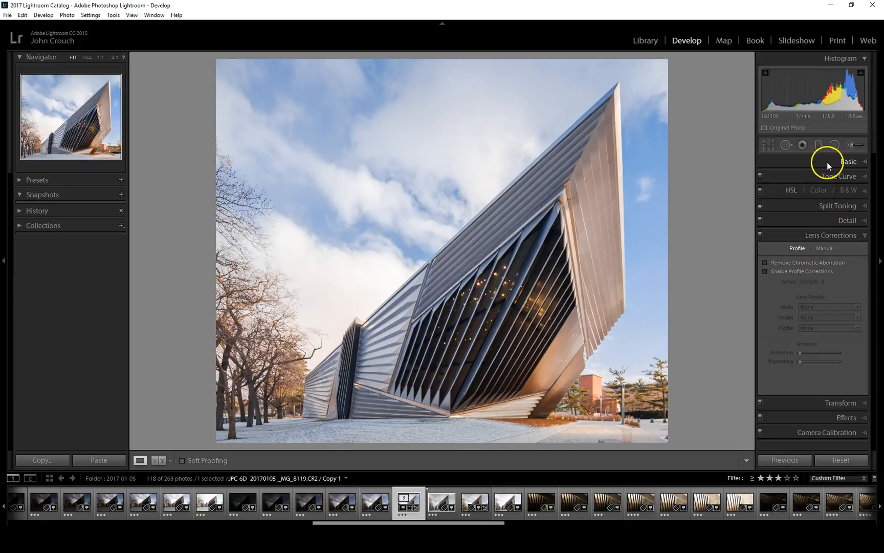
left_click(802, 269)
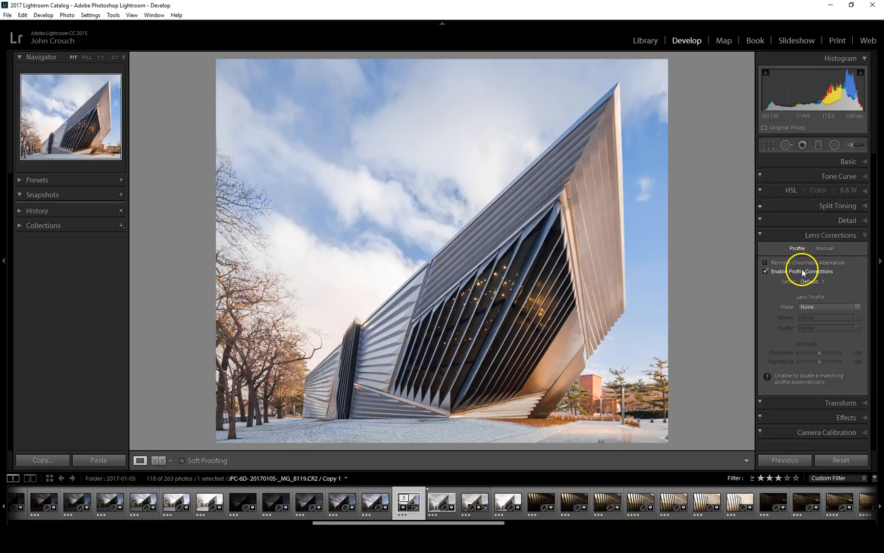
left_click(802, 264)
- Try a manual lens distortion amount of −38, reset it, and return to the profile-based lens corrections
left_click(825, 248)
mouse_move(820, 271)
left_mouse_down()
mouse_move(840, 270)
mouse_move(796, 272)
mouse_move(813, 272)
left_mouse_up()
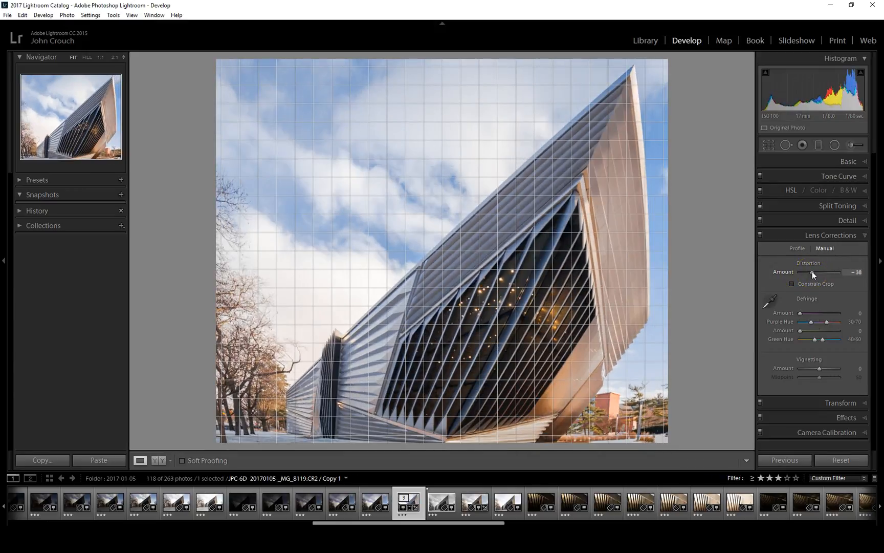
double_click(812, 271)
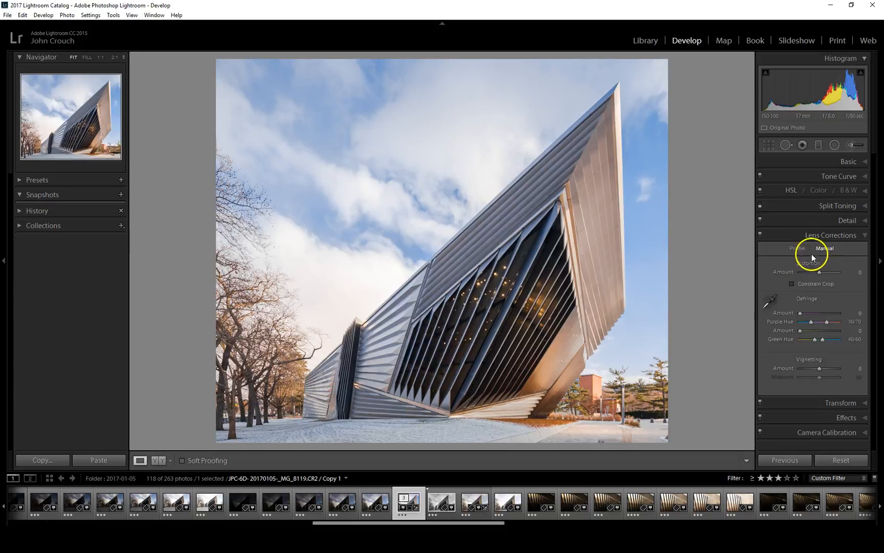
left_click(796, 249)
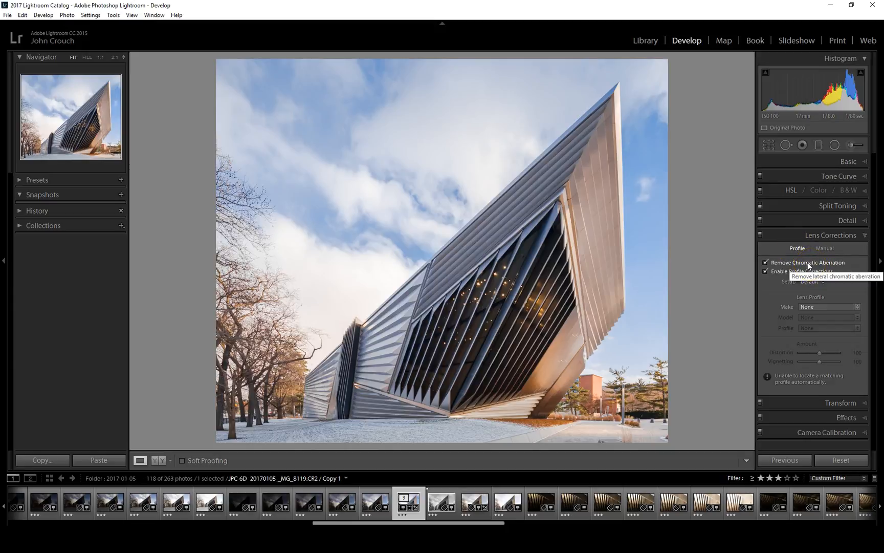
- Close the lens corrections and inspect the trees, lampposts and brick building beside the main building at 1:1, then return to the full photo
left_click(806, 270)
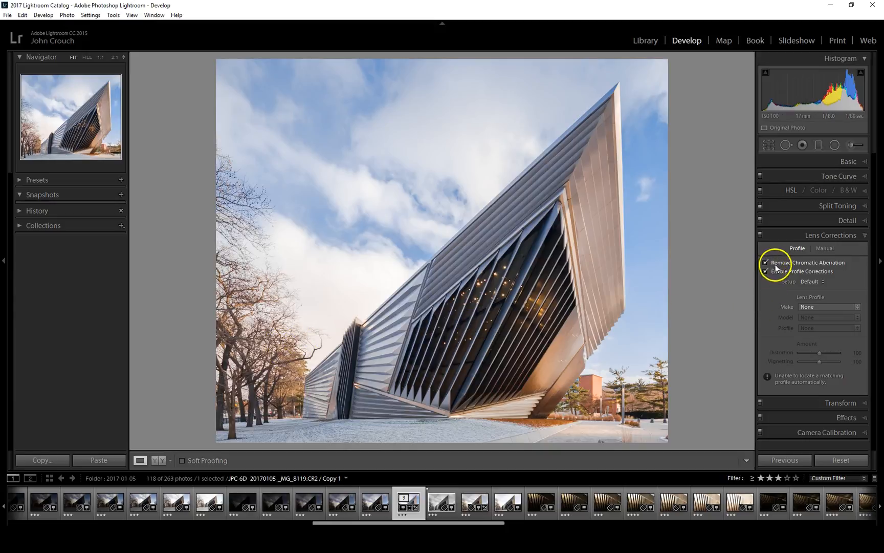
left_click(825, 236)
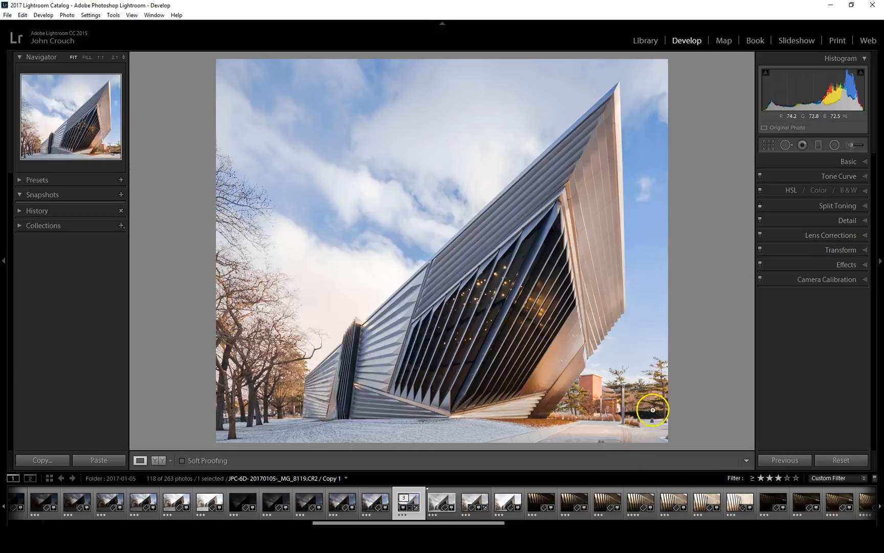
left_click(664, 383)
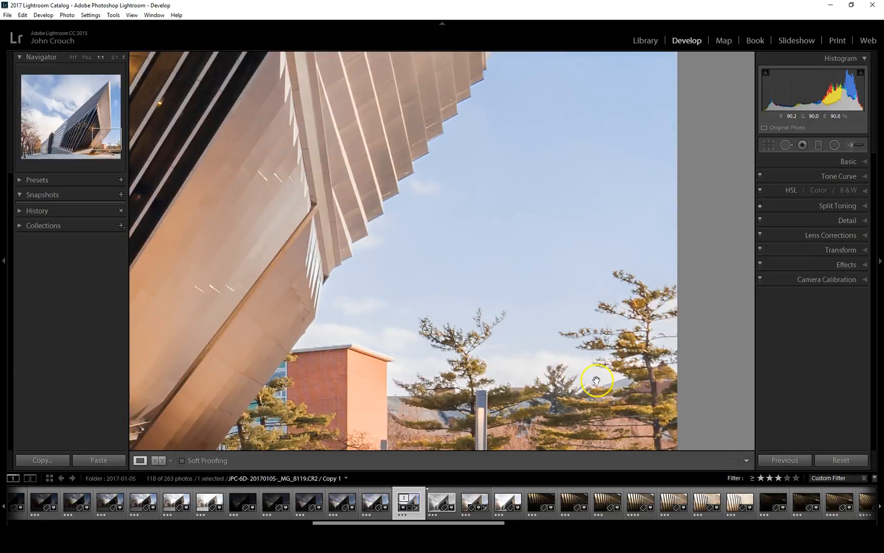
left_click_drag(445, 397, 441, 258)
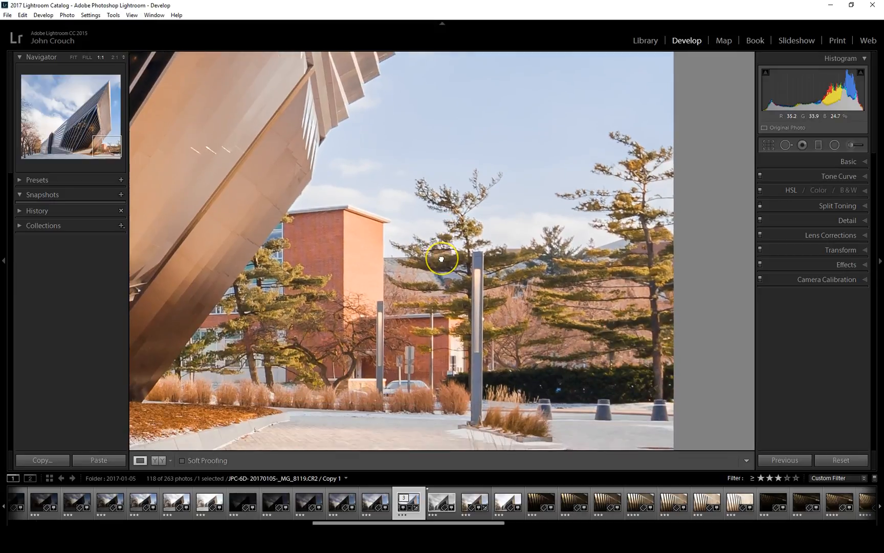
left_click(441, 257)
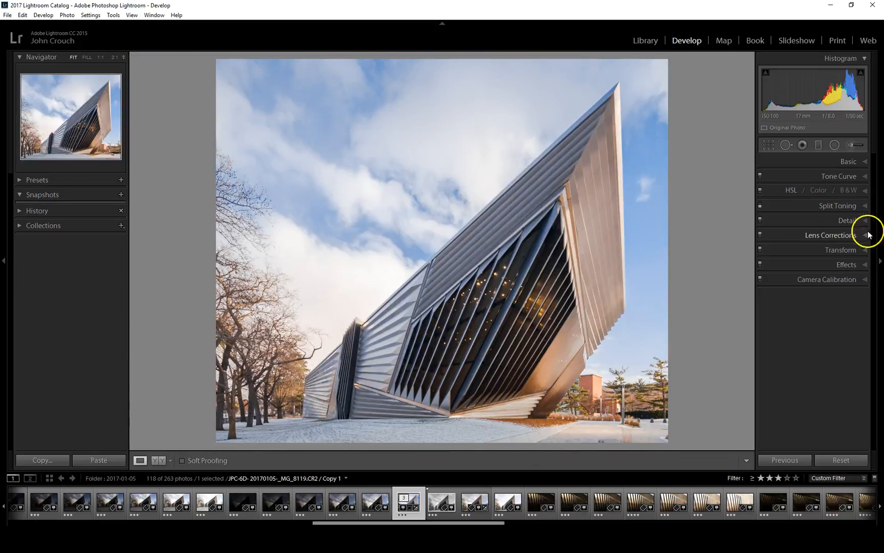
- Start a guided Upright transform and draw a vertical guide along the edge of the small brick building
left_click(839, 249)
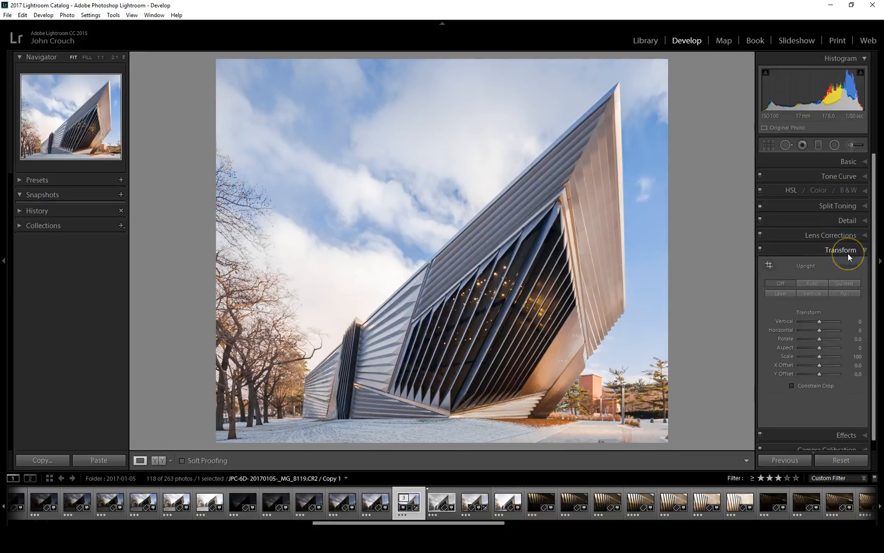
left_click(805, 281)
left_click(805, 290)
left_click(847, 282)
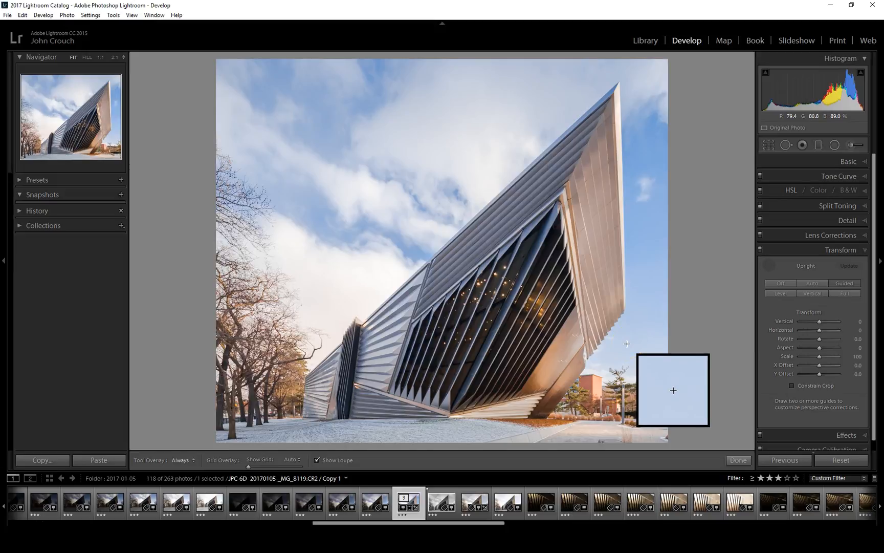
left_click(611, 371)
left_click_drag(612, 371, 592, 375)
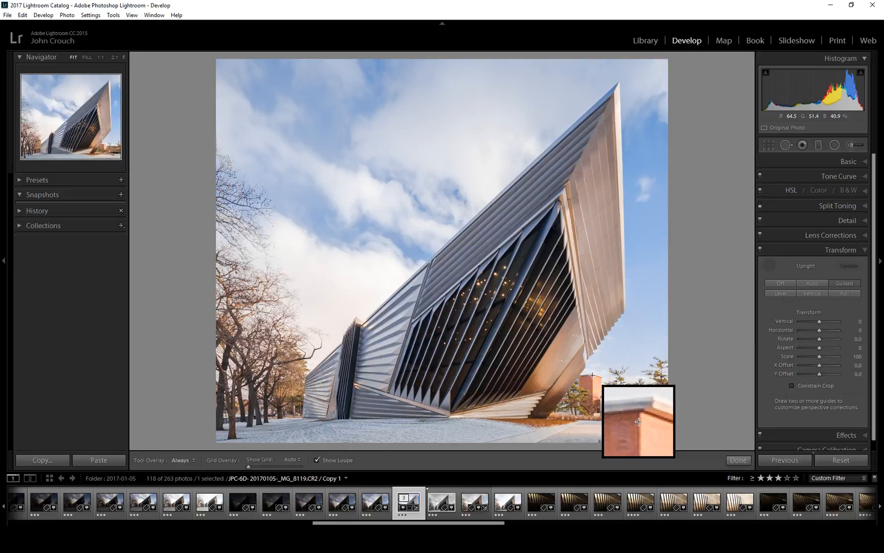
left_click_drag(592, 375, 592, 399)
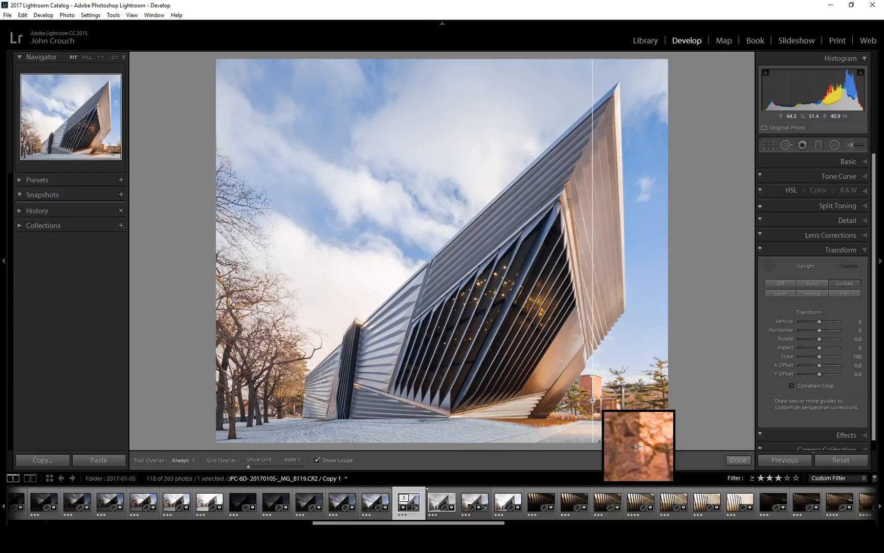
left_click_drag(593, 400, 593, 400)
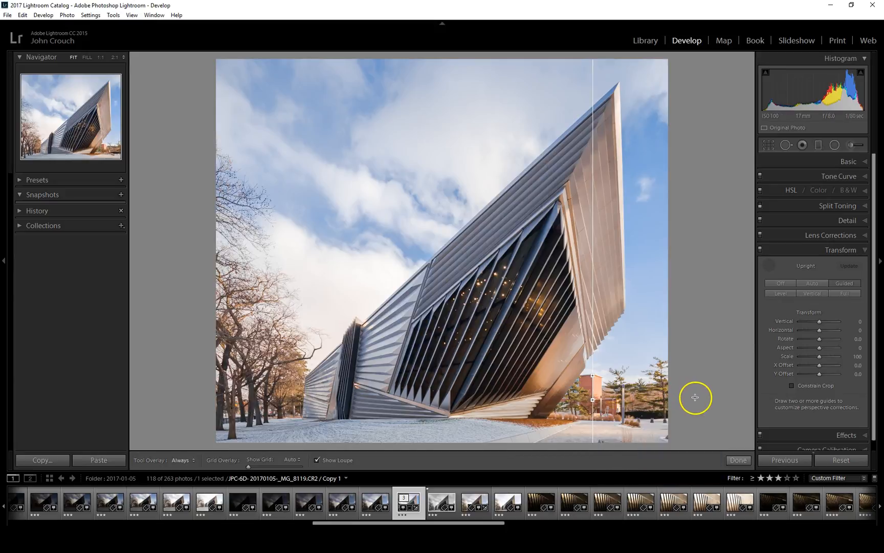
- Draw a second vertical guide along the post between the trees and the main building at 1:1, and return to the full photo
mouse_move(695, 397)
left_mouse_down()
mouse_move(695, 387)
mouse_move(351, 393)
mouse_move(322, 406)
mouse_move(293, 404)
mouse_move(294, 412)
mouse_move(106, 267)
mouse_move(105, 246)
left_mouse_up()
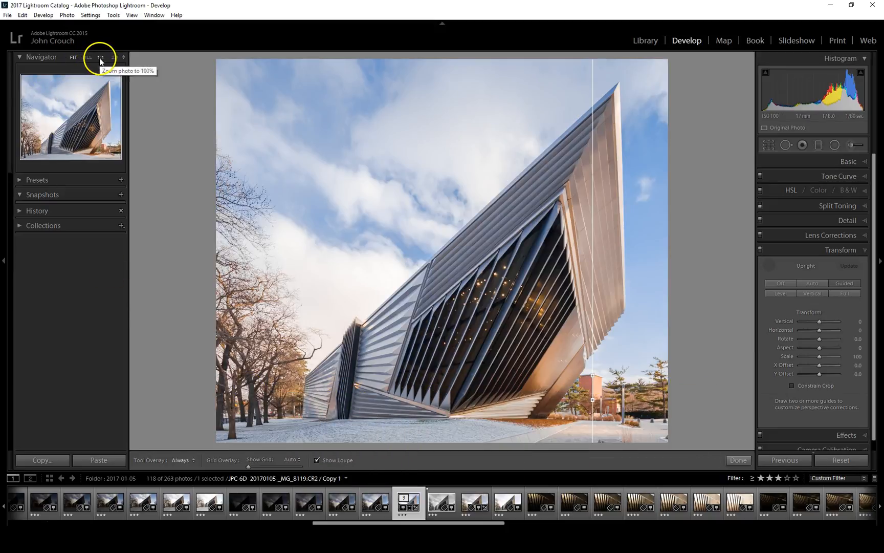
left_click(99, 57)
left_click_drag(105, 147, 45, 146)
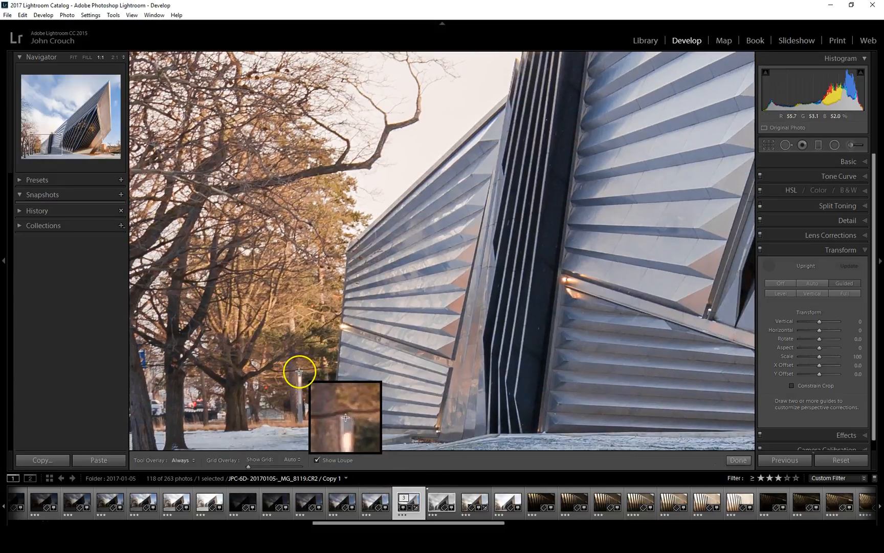
left_click_drag(298, 371, 298, 420)
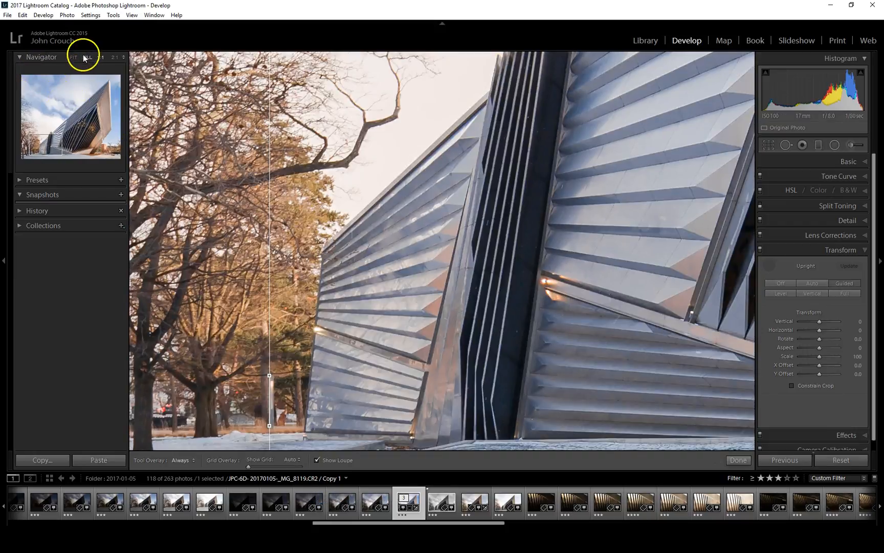
left_click(74, 57)
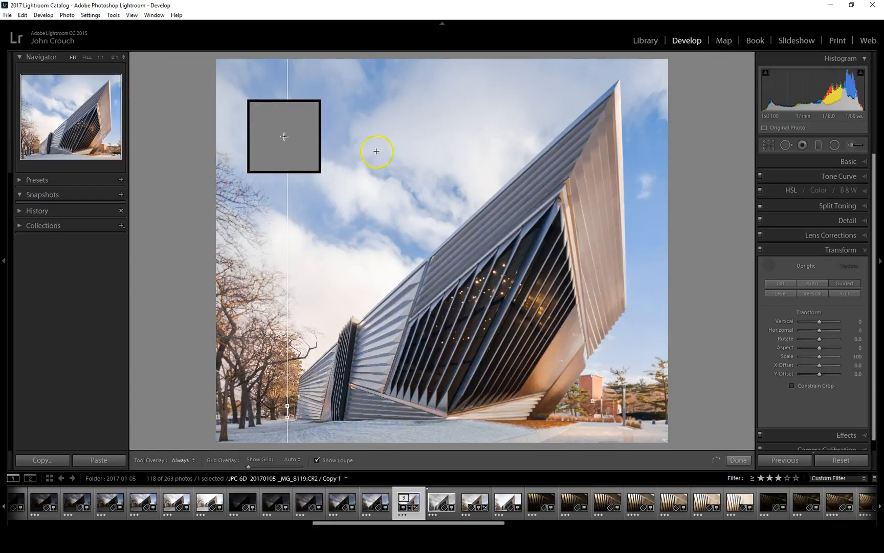
- Compare the photo with the Transform adjustments off and on, leaving them enabled
left_click(760, 249)
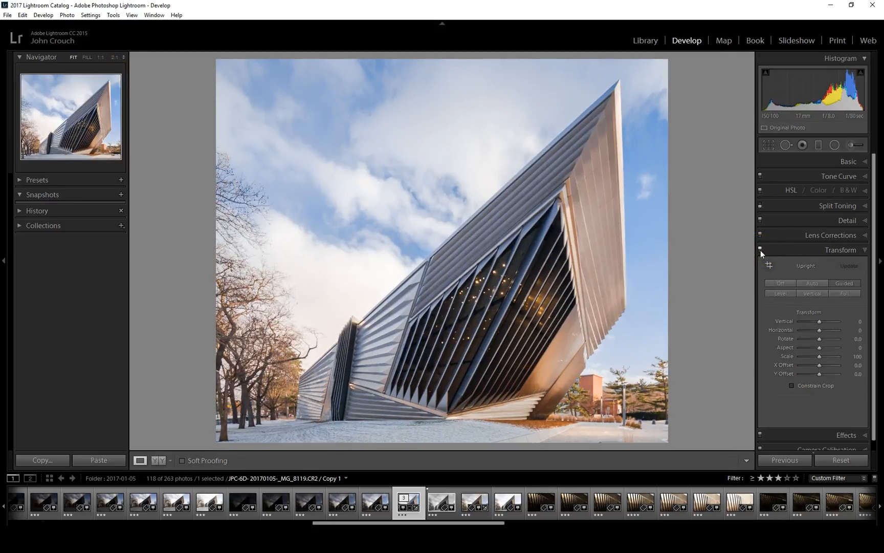
left_click(760, 250)
left_click(761, 249)
- Try extra Upright guides along the building's sloping roofline and its base, undo the base guide and delete the roofline guide
left_click(768, 265)
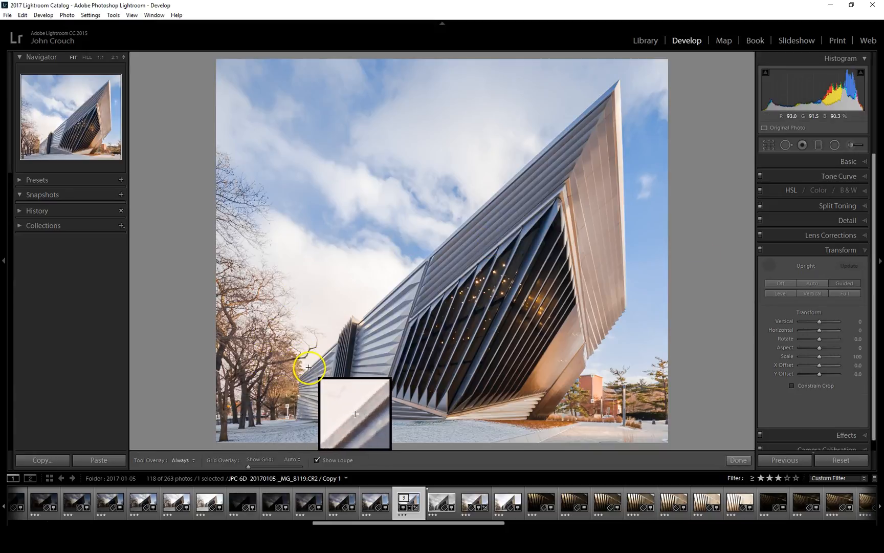
mouse_move(309, 367)
left_mouse_down()
mouse_move(405, 235)
mouse_move(592, 85)
mouse_move(605, 91)
left_mouse_up()
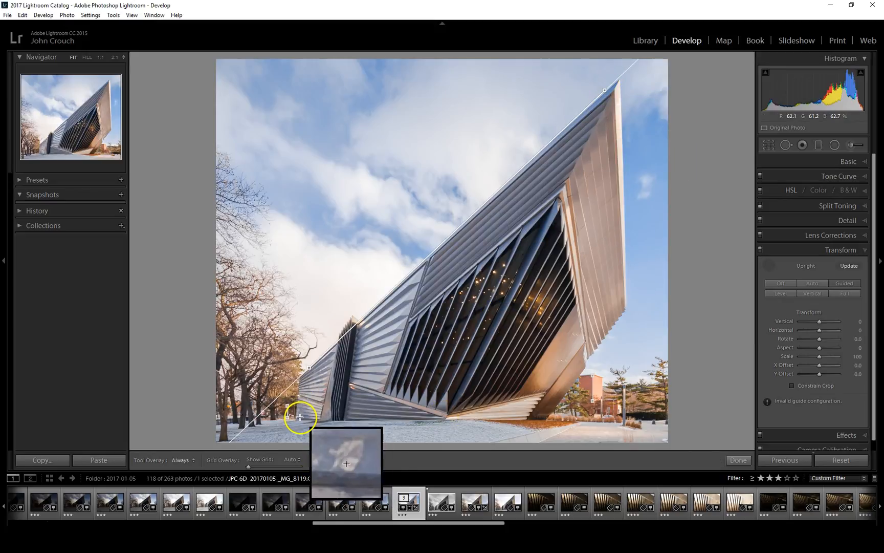
left_click_drag(513, 420, 519, 418)
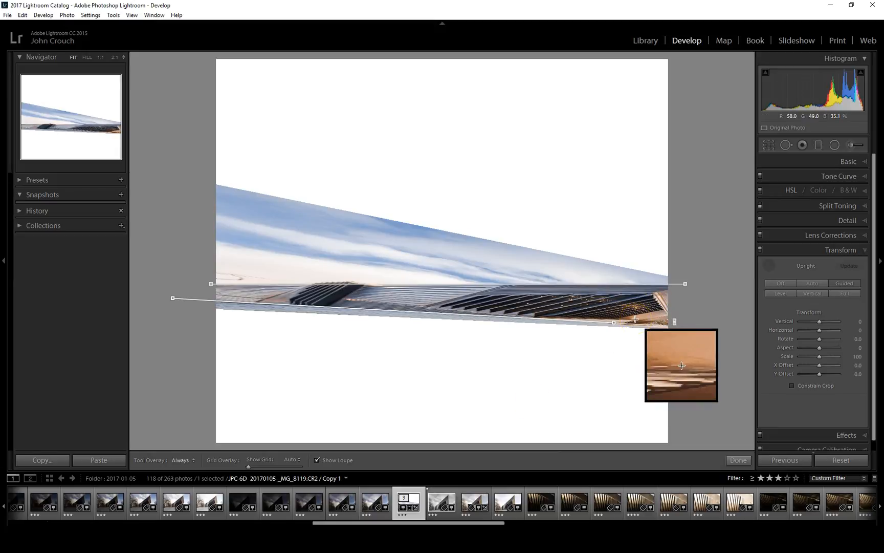
key("ctrl+z")
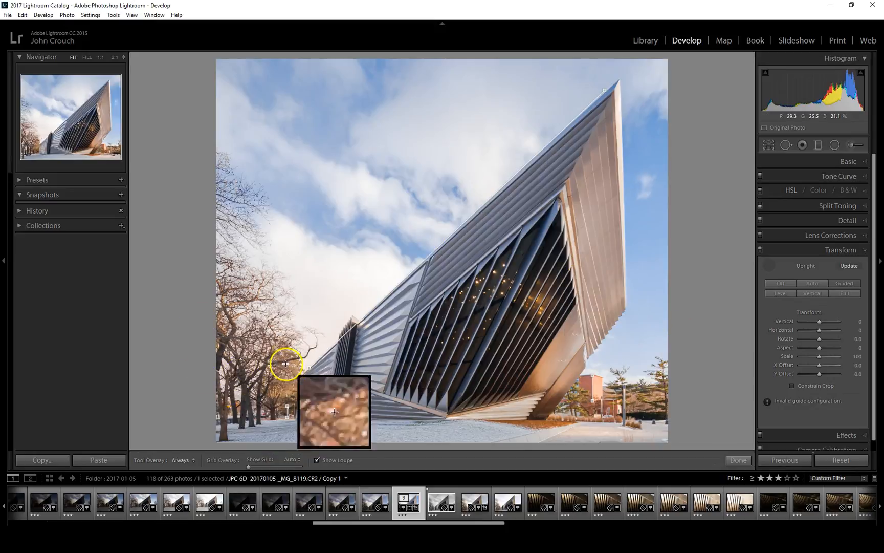
left_click(308, 367)
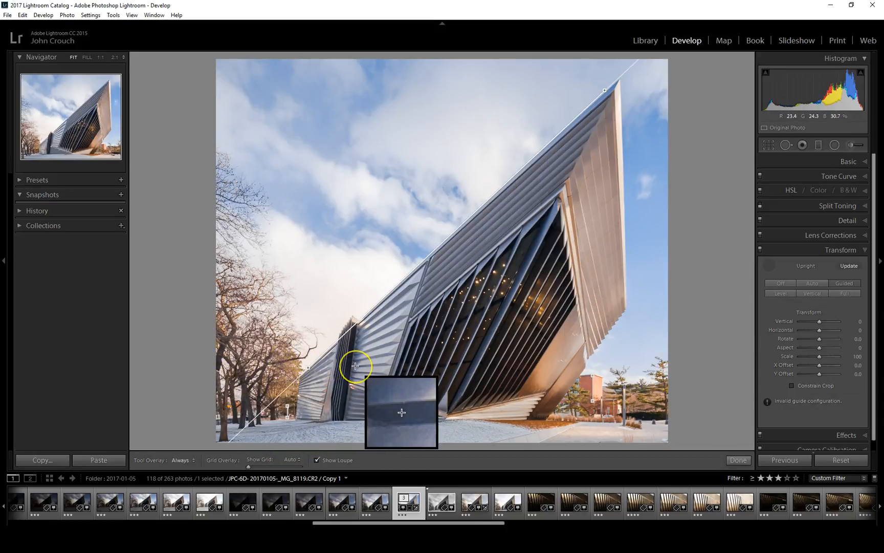
key("Delete")
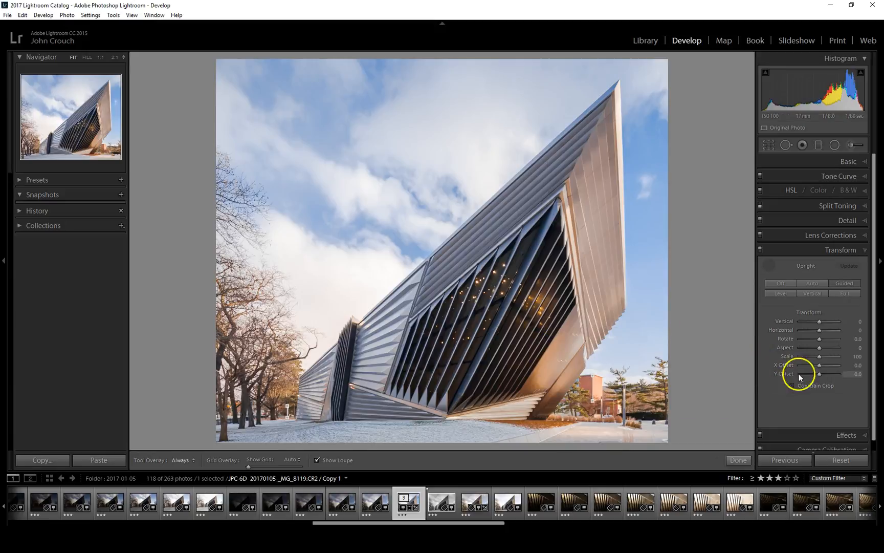
- Compare the photo with Upright off and with the guided correction, keeping Guided selected
left_click(780, 284)
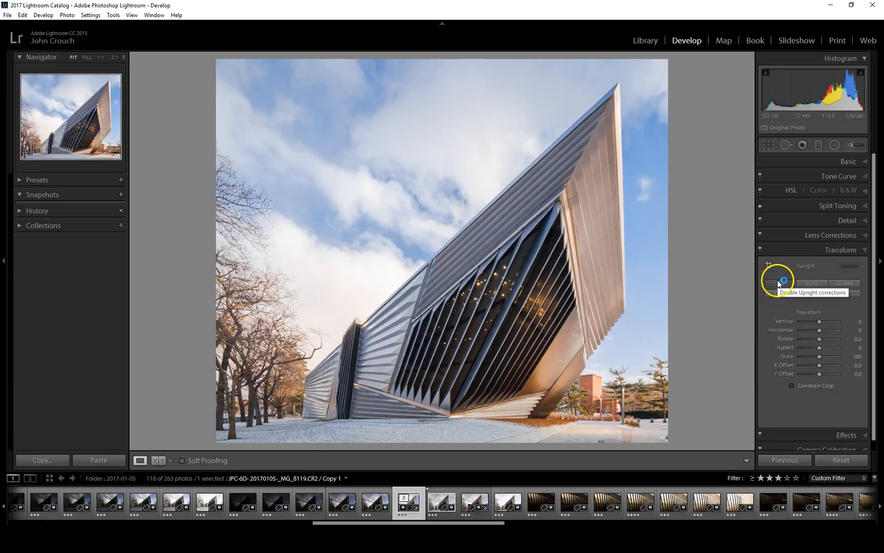
left_click(852, 283)
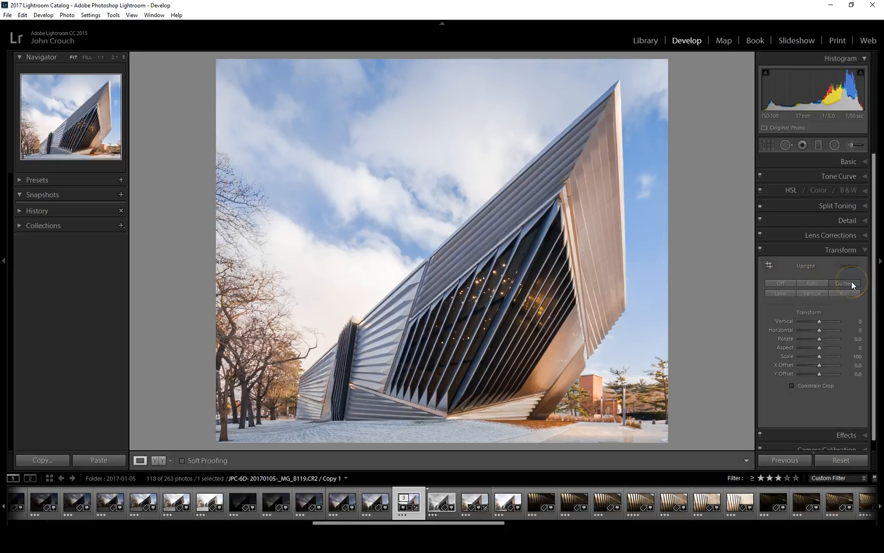
left_click(877, 435)
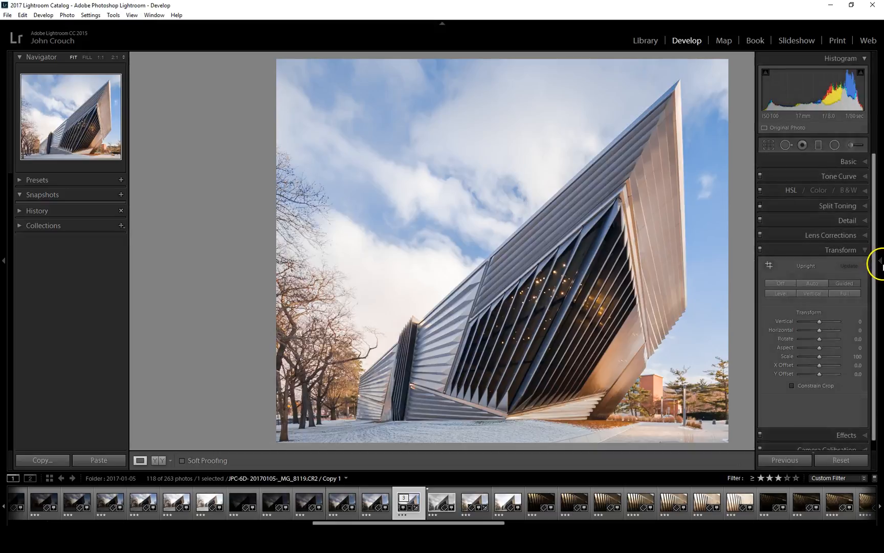
left_click(880, 262)
- Try a post-crop vignetting amount of −52 and reset it
left_click(842, 434)
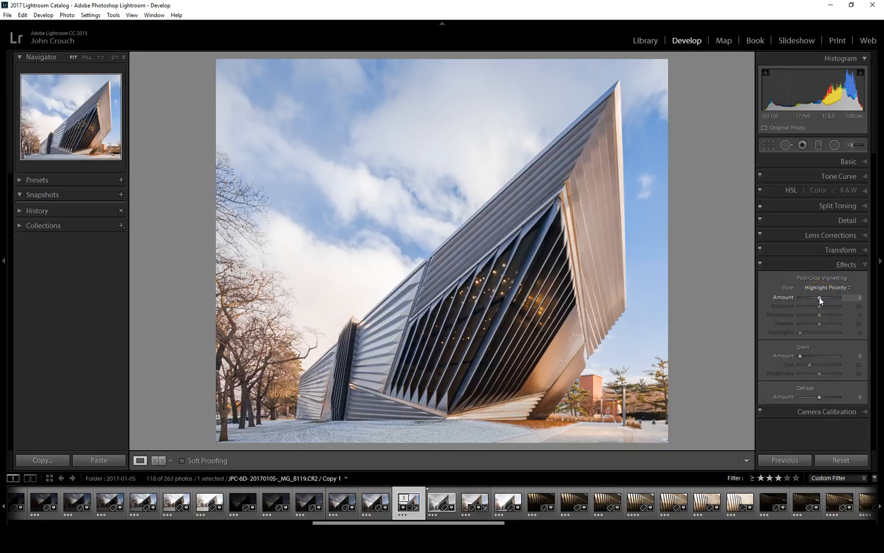
left_click_drag(819, 297, 809, 299)
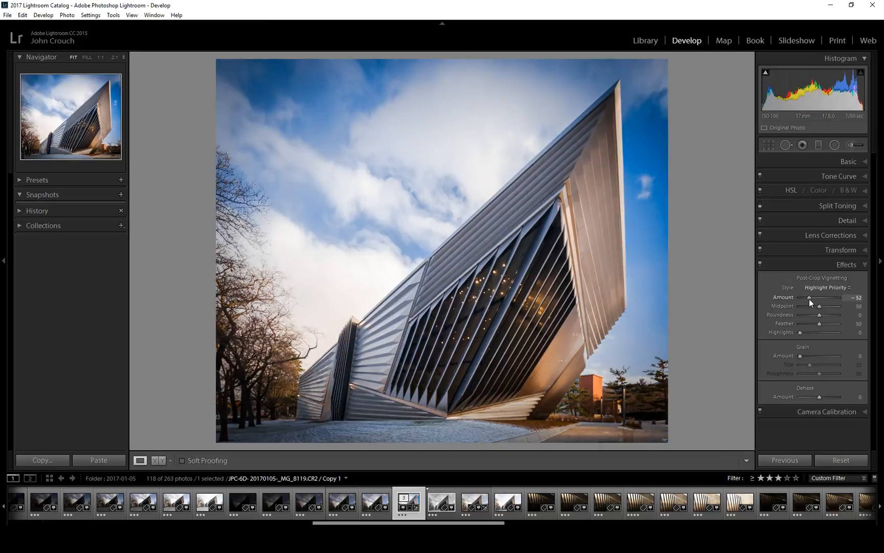
left_click(821, 306)
double_click(810, 298)
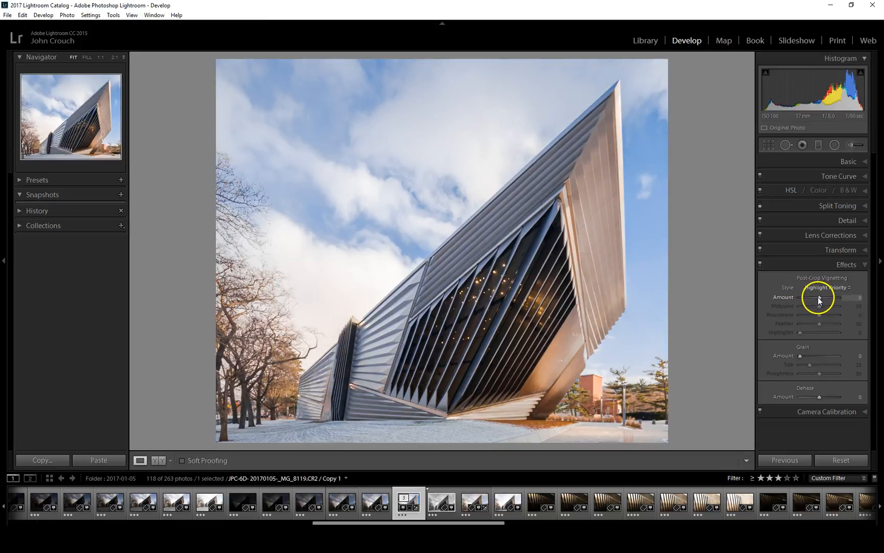
- Set the post-crop vignetting amount to −12 and its feather to 88, and compare the photo with the Effects off and on
left_click_drag(818, 296, 834, 324)
left_click(761, 264)
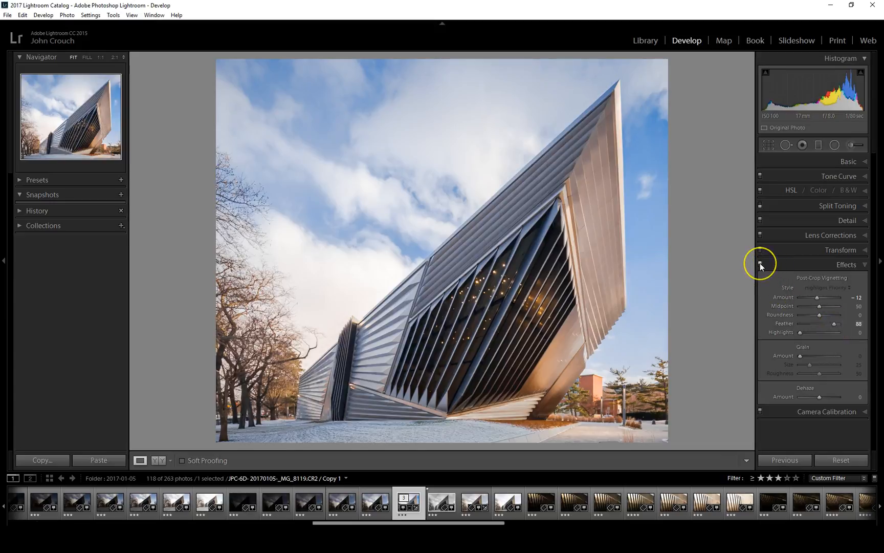
left_click(760, 263)
left_click(760, 263)
left_click(760, 263)
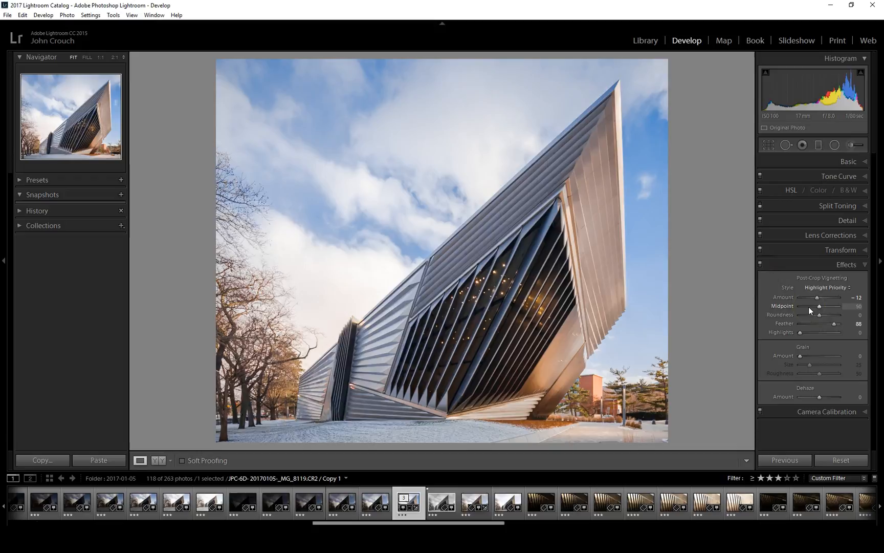
- Try the dehaze amount at −100, set it to −2, and compare the photo with the Effects off and on
left_click(803, 345)
left_click(808, 377)
left_click_drag(819, 393, 796, 394)
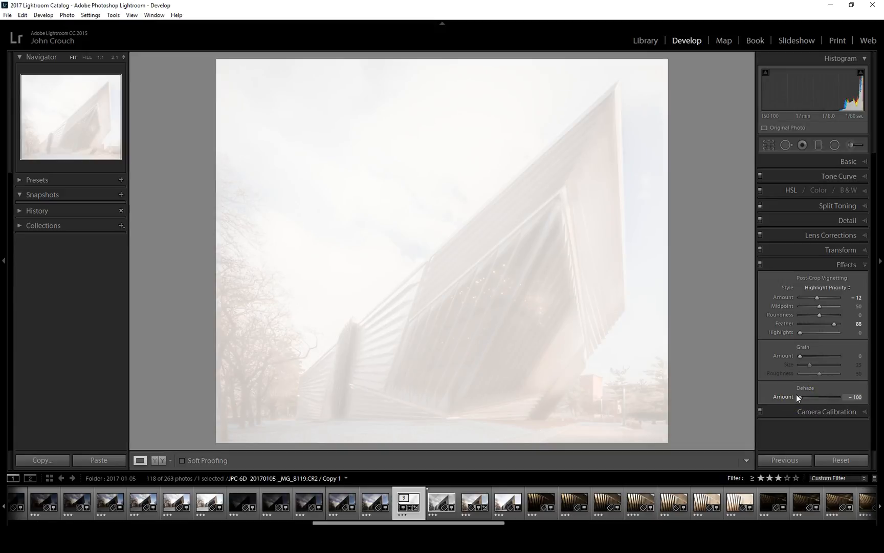
left_click_drag(800, 397, 820, 398)
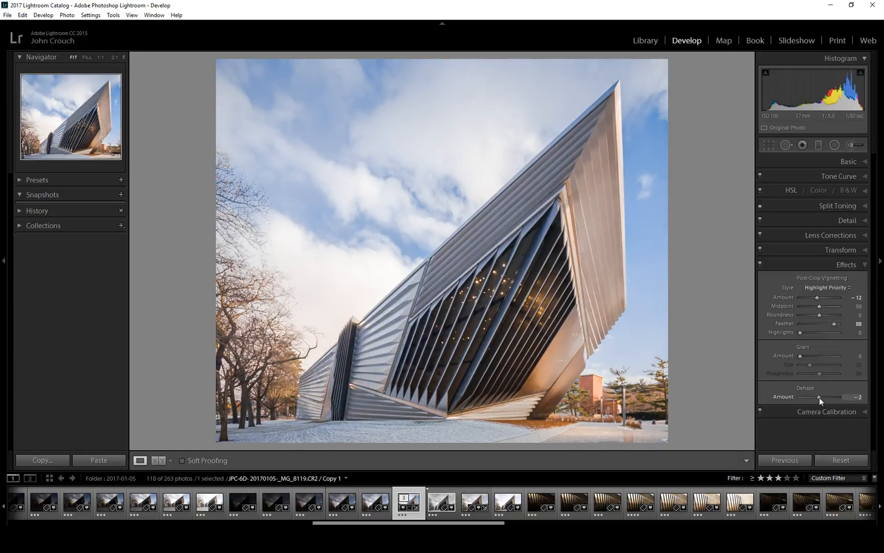
left_click(764, 356)
left_click(760, 263)
left_click(761, 263)
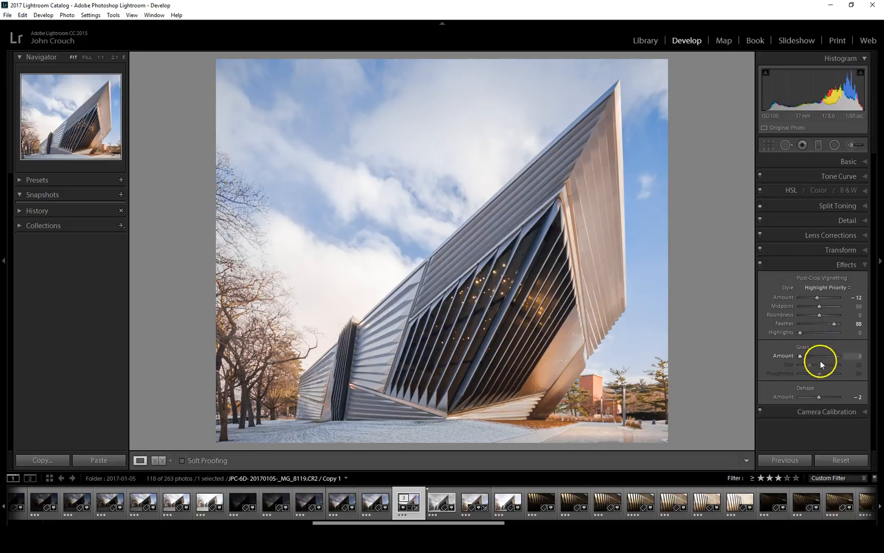
- Check the profile in the camera calibration settings, close them and open the Basic adjustments
left_click(829, 412)
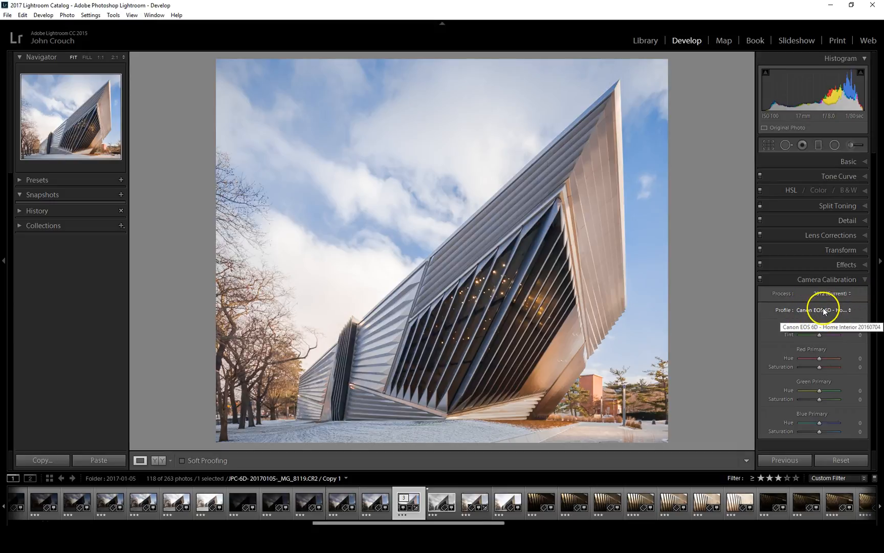
left_click(824, 279)
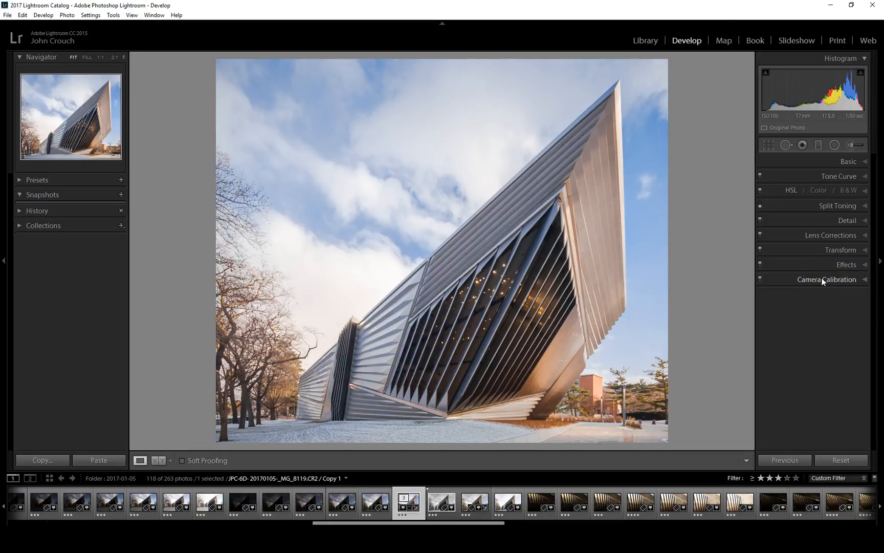
left_click(848, 162)
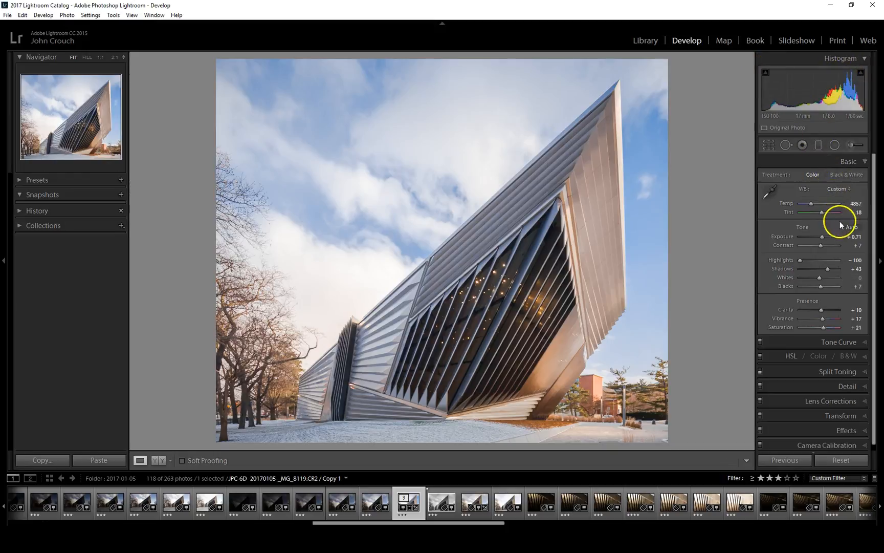
- Set the photo's overall exposure to +0.83, and try the contrast at +12 before returning it to +7
left_click_drag(822, 237, 822, 238)
left_click(822, 245)
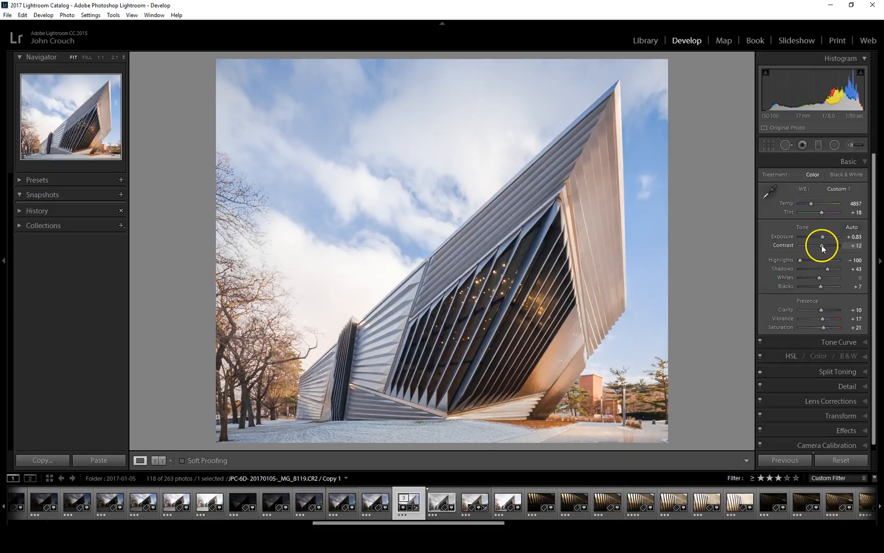
left_click_drag(823, 248, 822, 249)
left_click(828, 240)
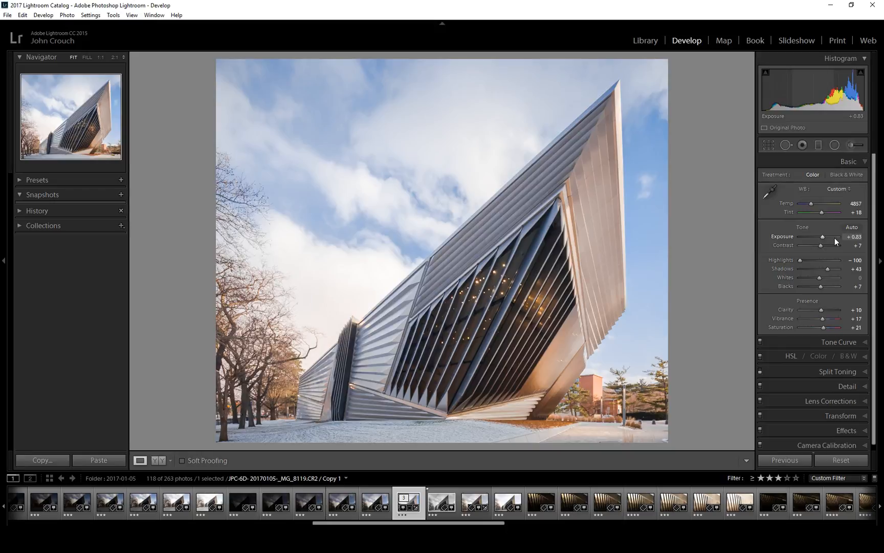
left_click(794, 205)
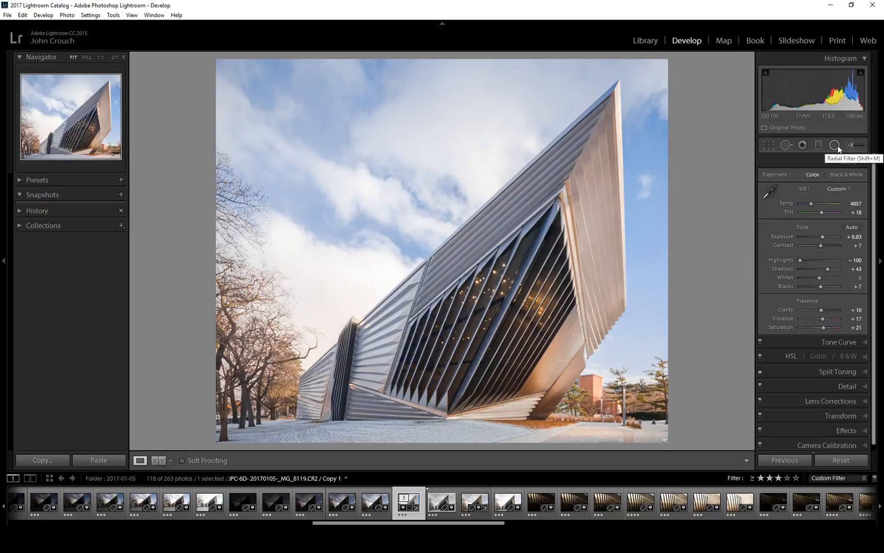
left_click(818, 145)
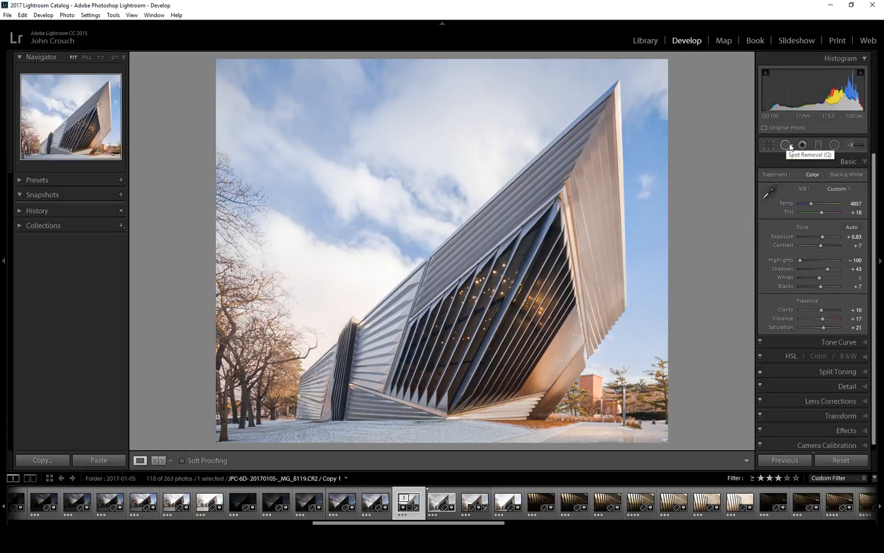
left_click(791, 147)
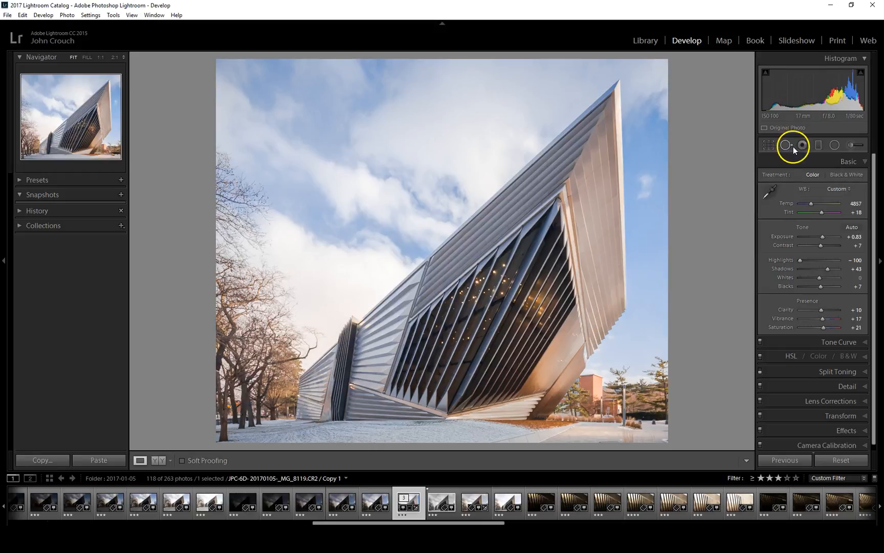
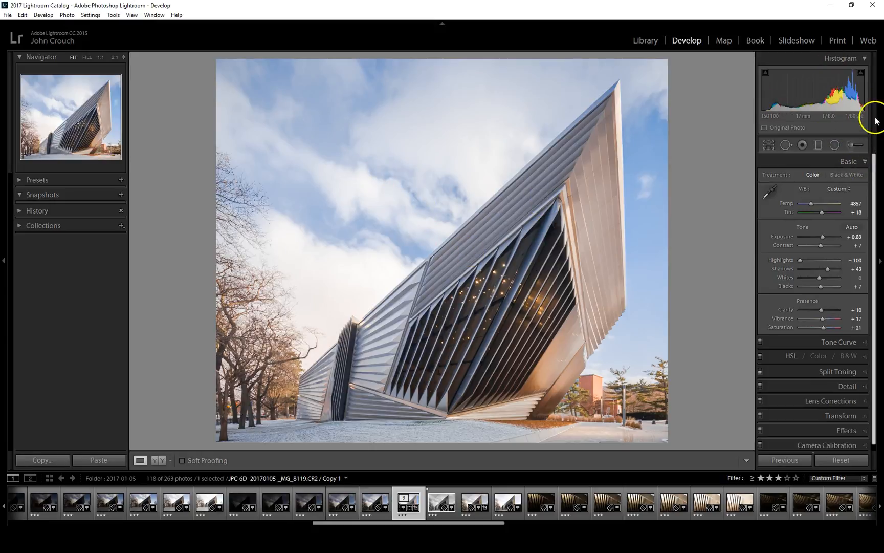
- Add a graduated filter with the Exposure effect at 4.00, running diagonally from the photo's upper-left sky to the middle of the building
left_click(820, 146)
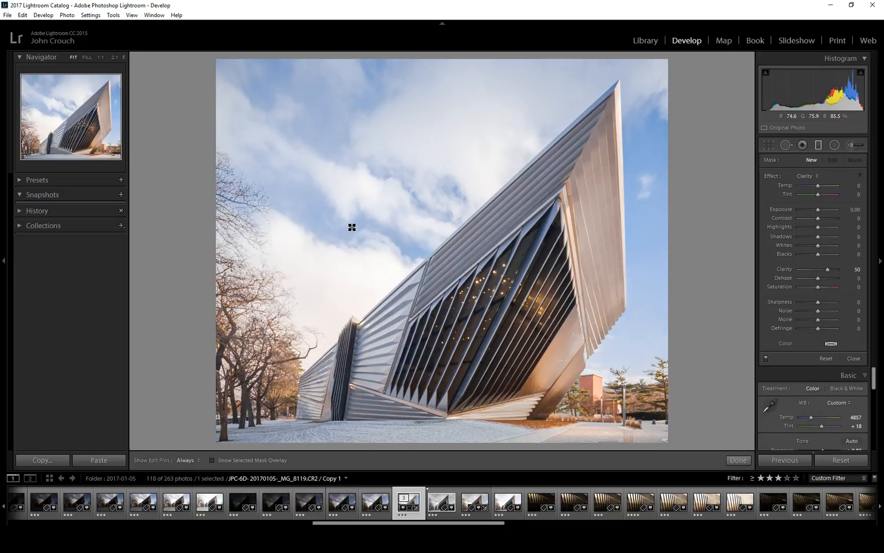
left_click(807, 176)
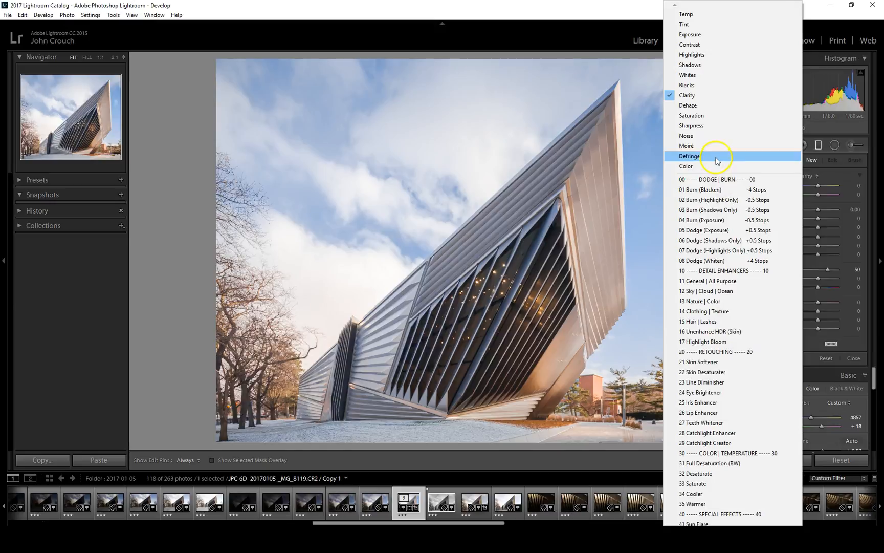
left_click(702, 36)
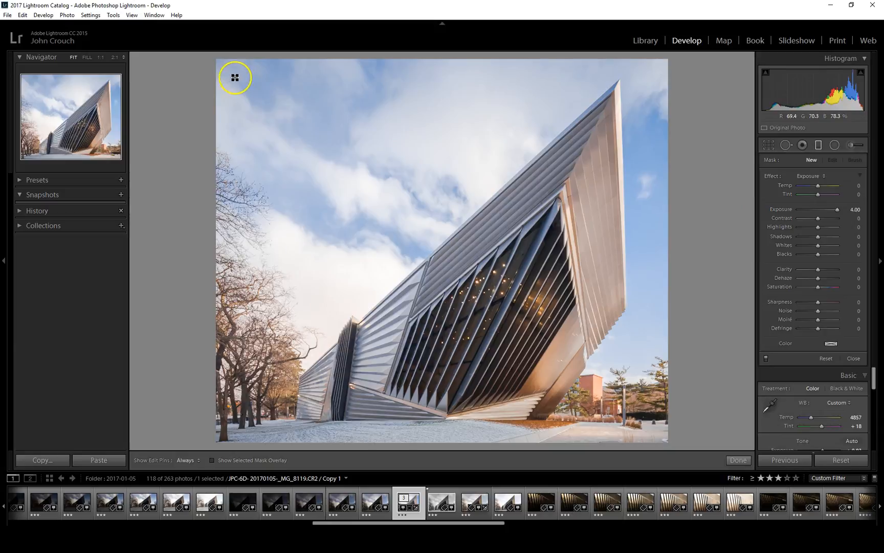
left_click_drag(235, 78, 453, 306)
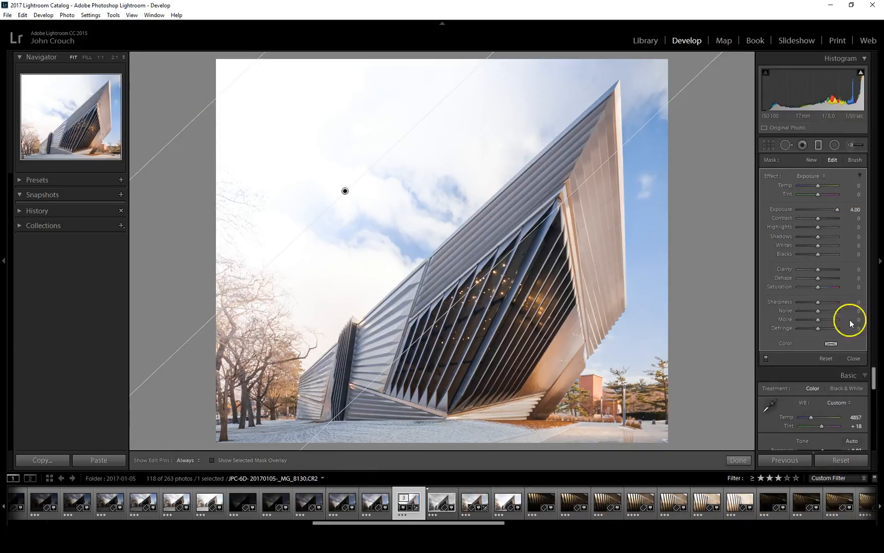
- Set the graduated filter's exposure to −1.05 and move its boundary lines diagonally further down toward the building
left_click_drag(838, 210, 810, 210)
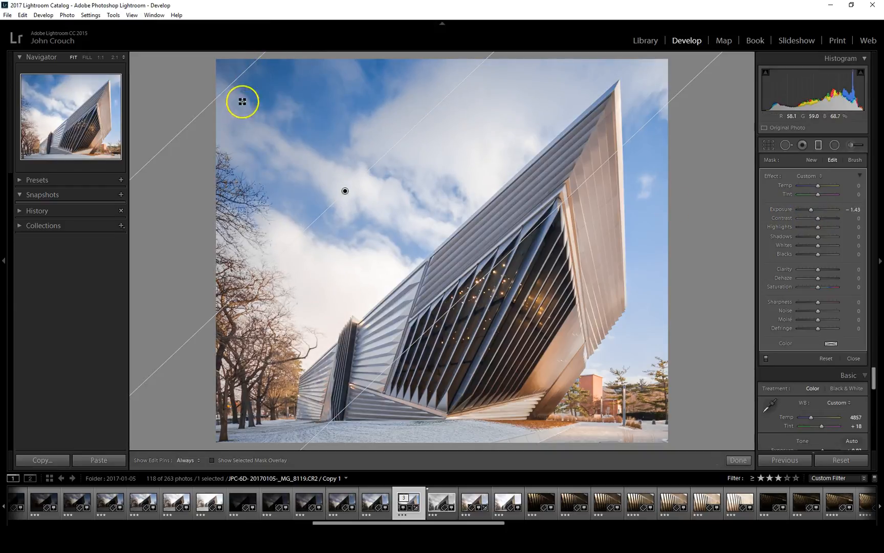
left_click_drag(811, 209, 813, 210)
left_click(855, 210)
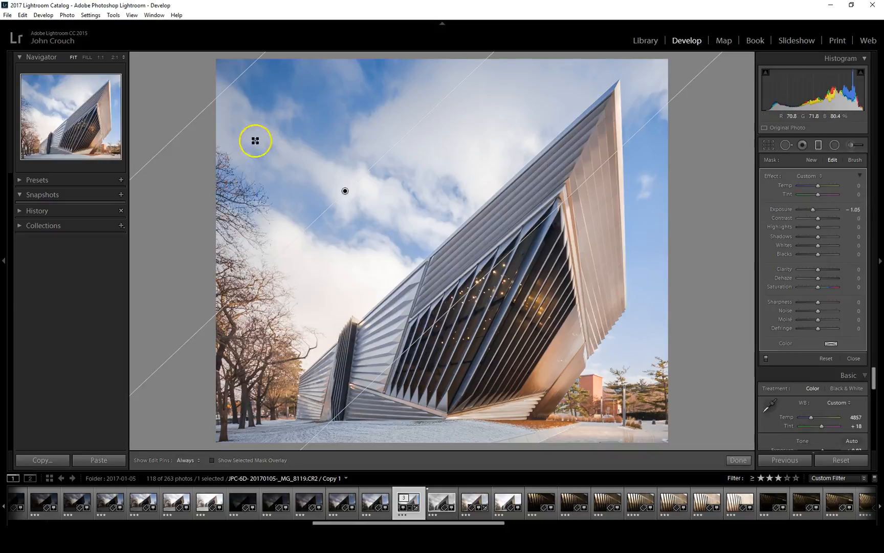
left_click_drag(478, 282, 509, 311)
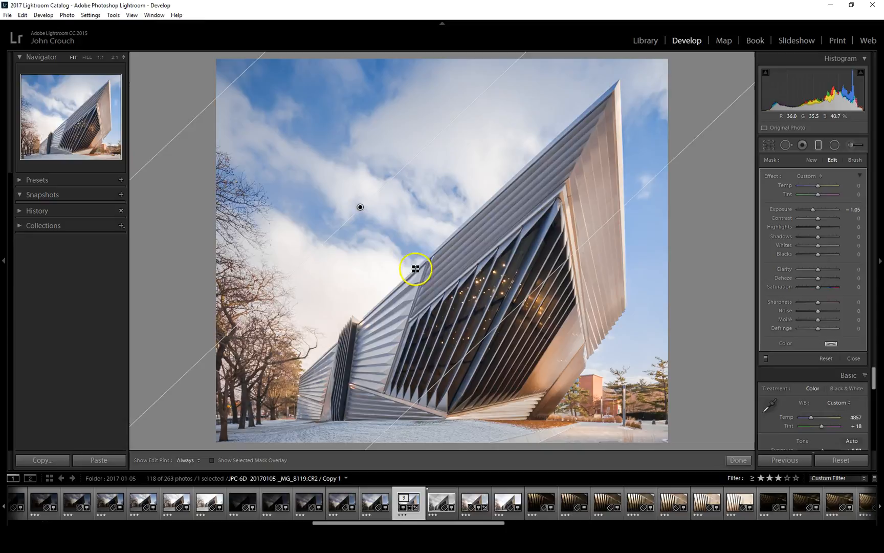
left_click_drag(225, 87, 292, 162)
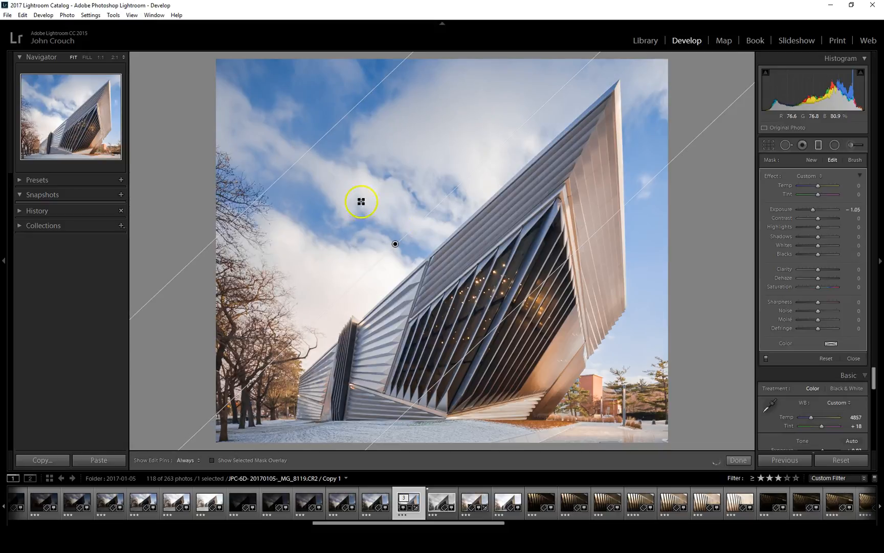
left_click_drag(518, 305, 488, 283)
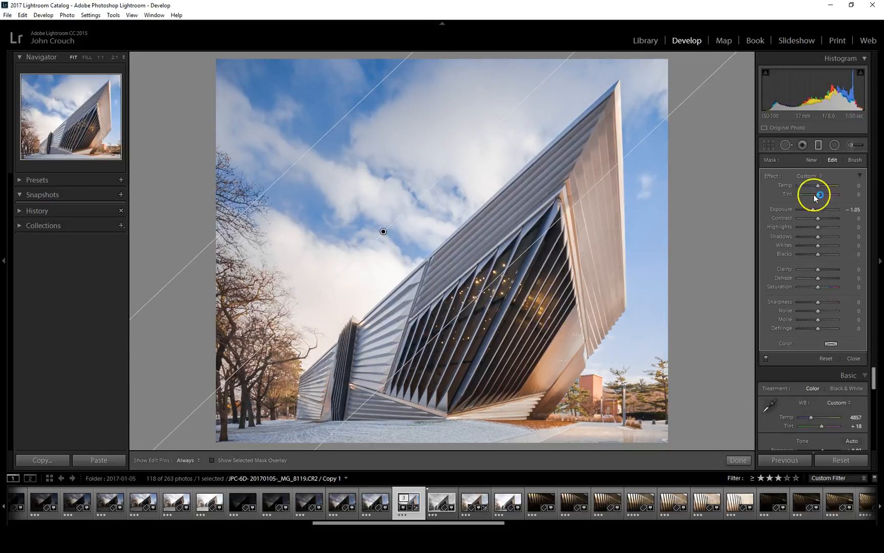
- Set the graduated filter's contrast to 33, highlights to −12, shadows to −2, whites to 7 and blacks to −17
left_click_drag(817, 219, 826, 219)
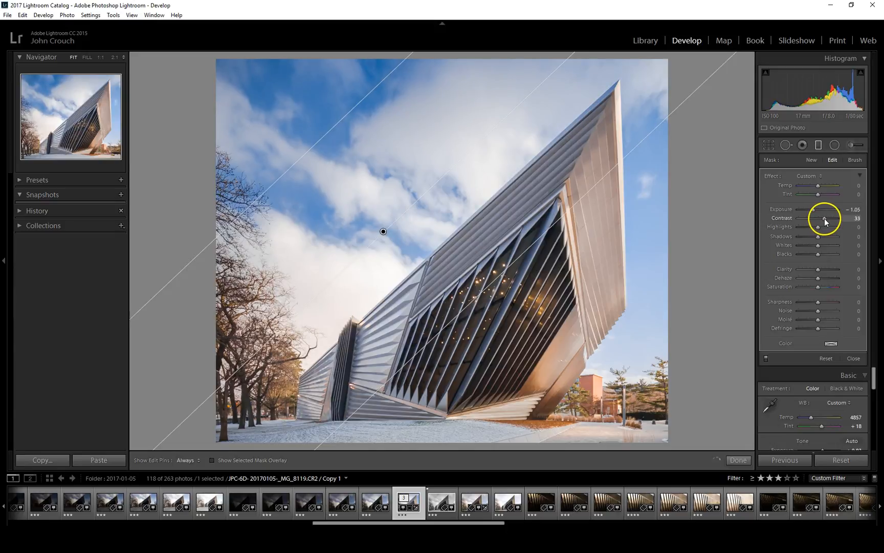
mouse_move(818, 226)
left_mouse_down()
mouse_move(797, 228)
mouse_move(822, 229)
mouse_move(818, 237)
left_mouse_up()
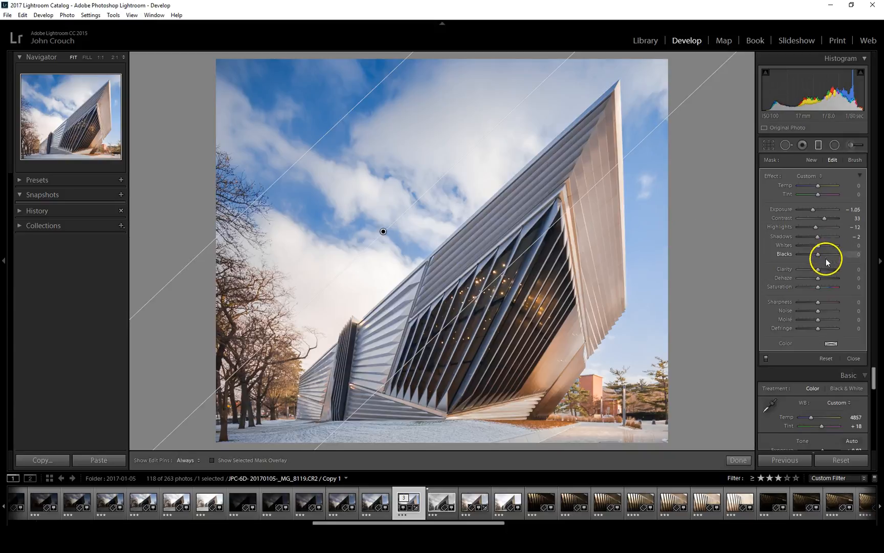
left_click_drag(818, 245, 822, 246)
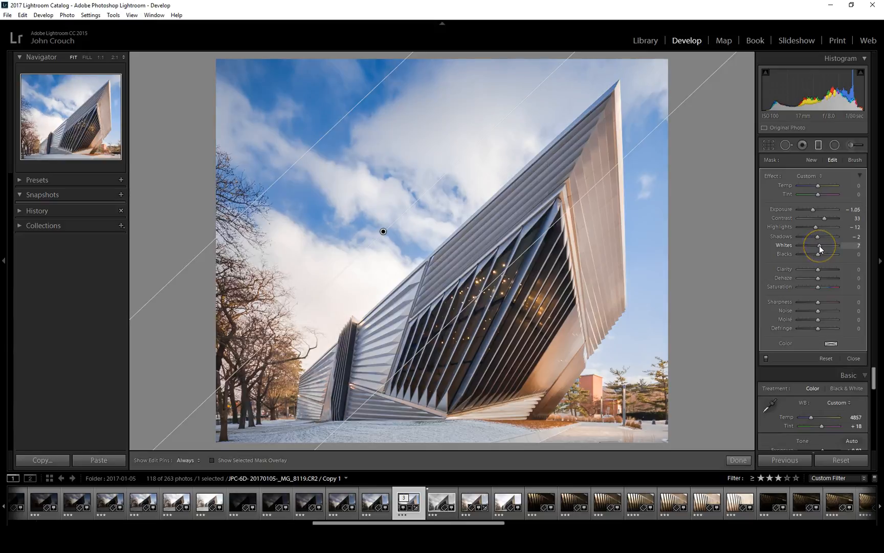
left_click(819, 253)
left_click_drag(818, 254, 816, 255)
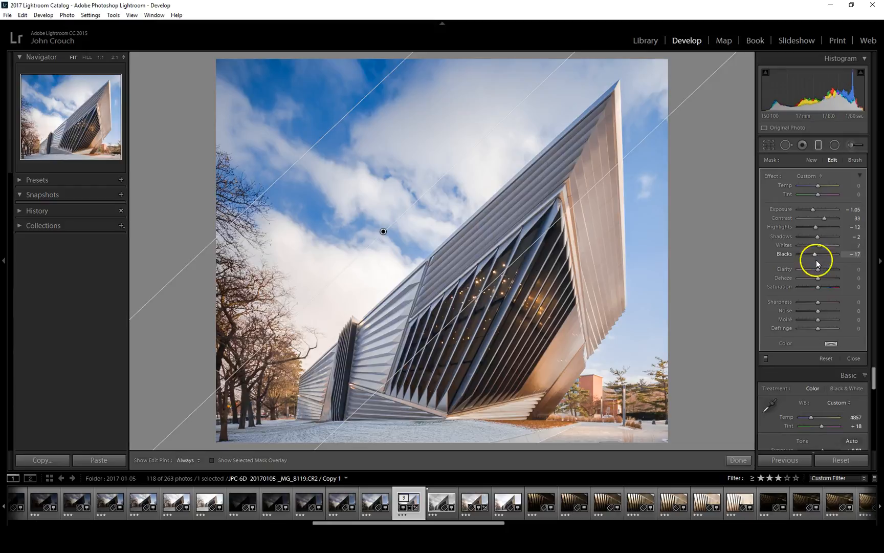
- Try the graduated filter's clarity at 50, and set its clarity to −48, saturation to −12 and sharpness to −12
mouse_move(818, 269)
left_mouse_down()
mouse_move(839, 269)
mouse_move(826, 270)
left_mouse_up()
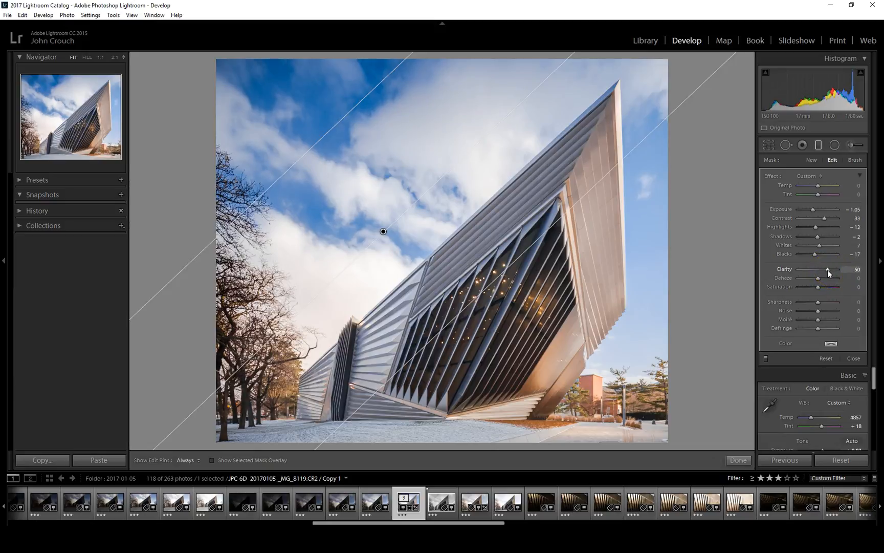
left_click_drag(828, 269, 818, 303)
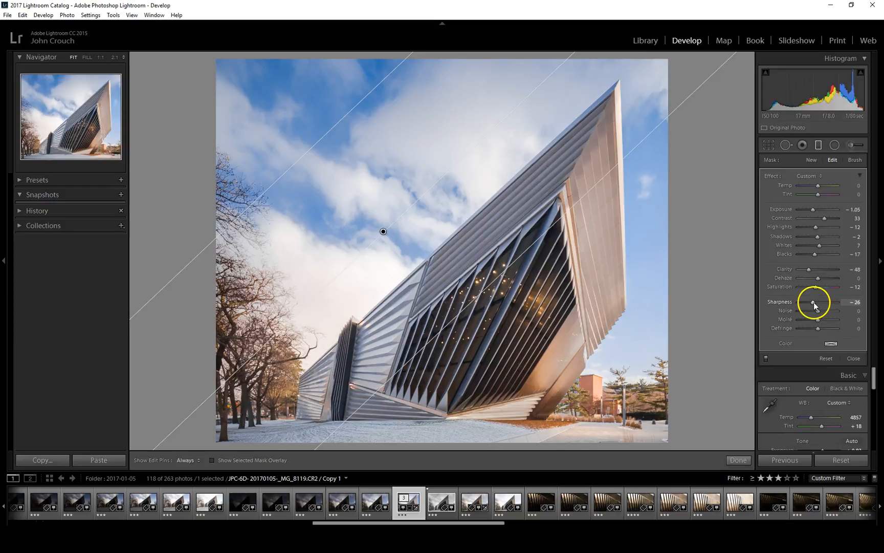
left_click_drag(815, 302, 815, 314)
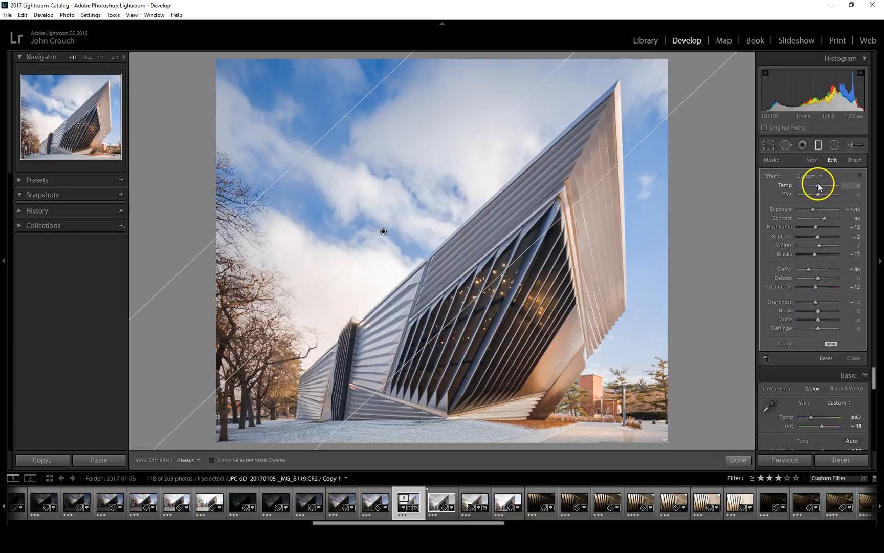
- Try the graduated filter's temperature at 17 and tint at 33, compare the photo with the filter off and on, and reset both values
mouse_move(824, 188)
left_mouse_down()
mouse_move(816, 187)
mouse_move(825, 195)
left_mouse_up()
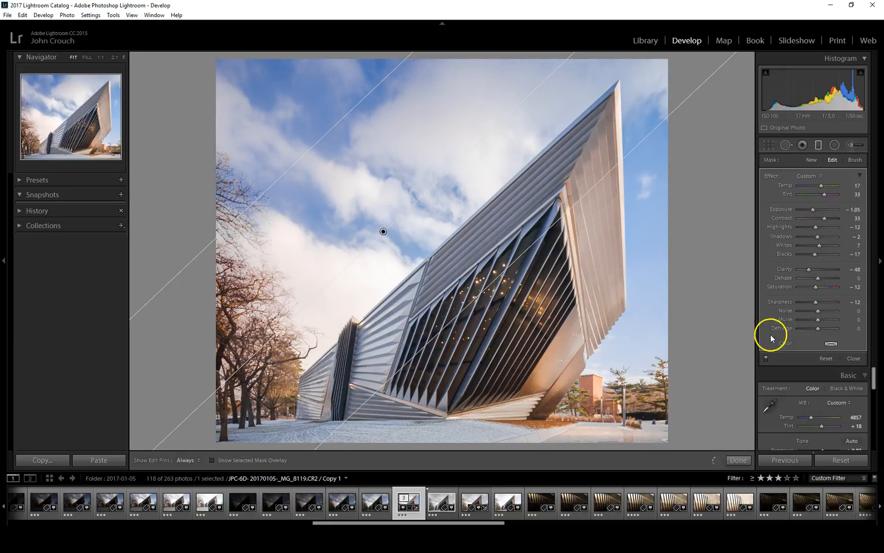
left_click(766, 359)
left_click(766, 358)
left_click(766, 358)
left_click(766, 358)
left_click(766, 358)
left_click(766, 358)
left_click(766, 358)
left_click(766, 358)
left_click(766, 359)
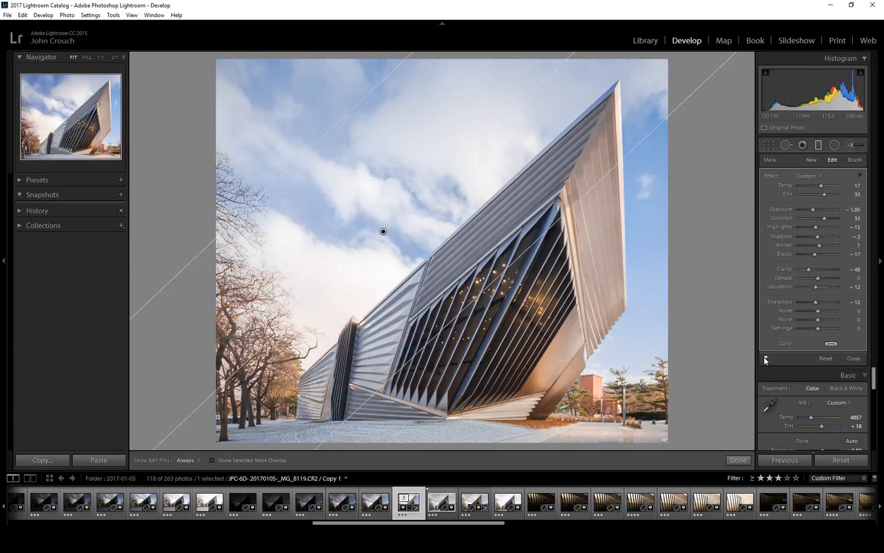
left_click(766, 358)
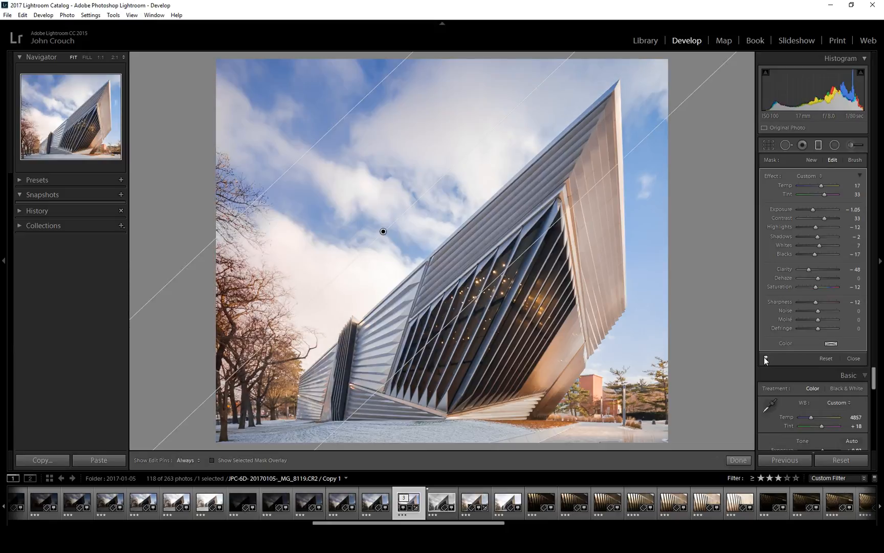
double_click(821, 185)
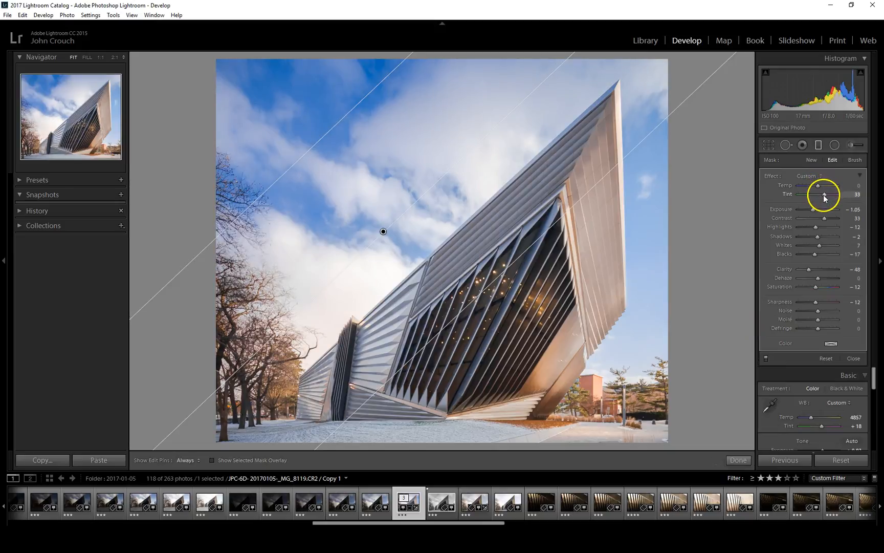
double_click(823, 193)
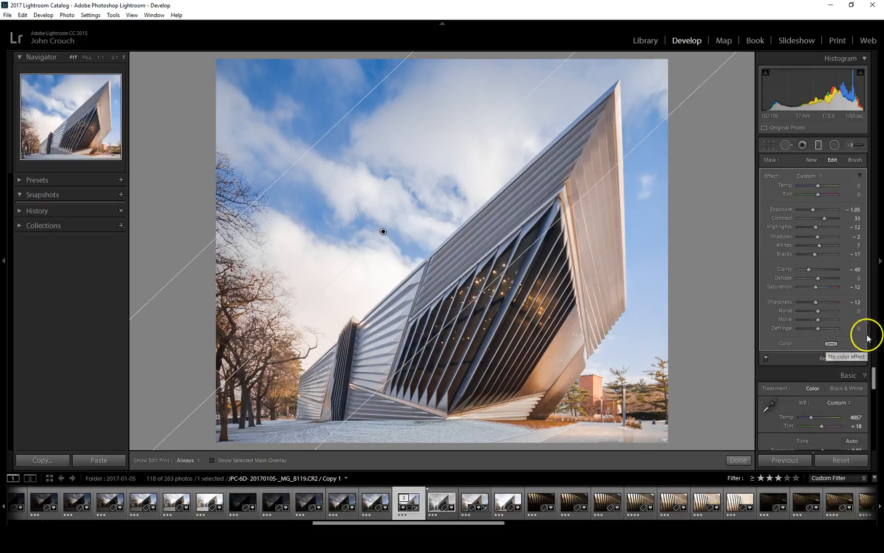
- Close the graduated filter and darken the brick building in the background with an adjustment brush at exposure −1.14
left_click(848, 358)
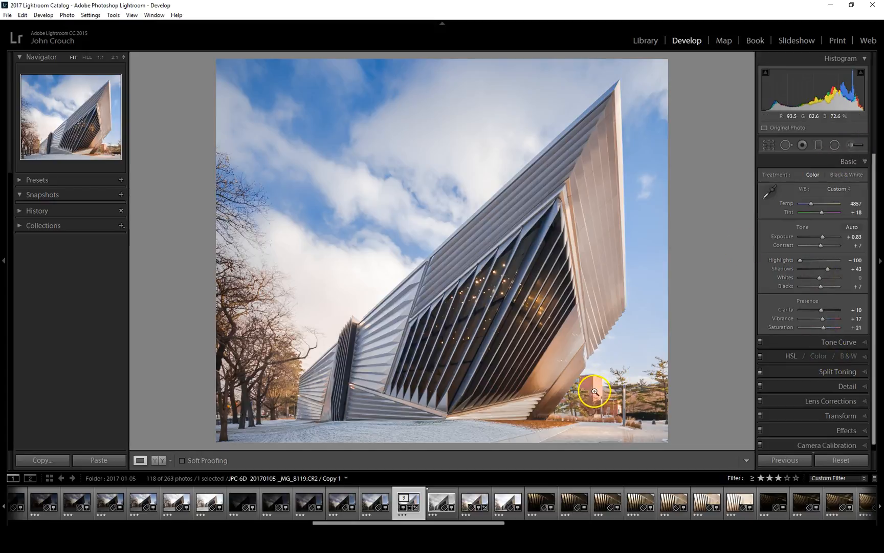
left_click(849, 145)
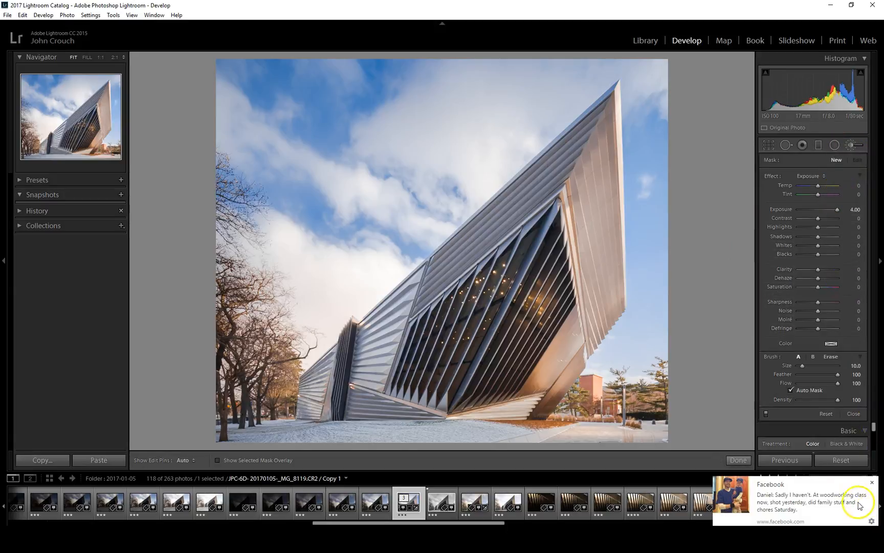
left_click(872, 483)
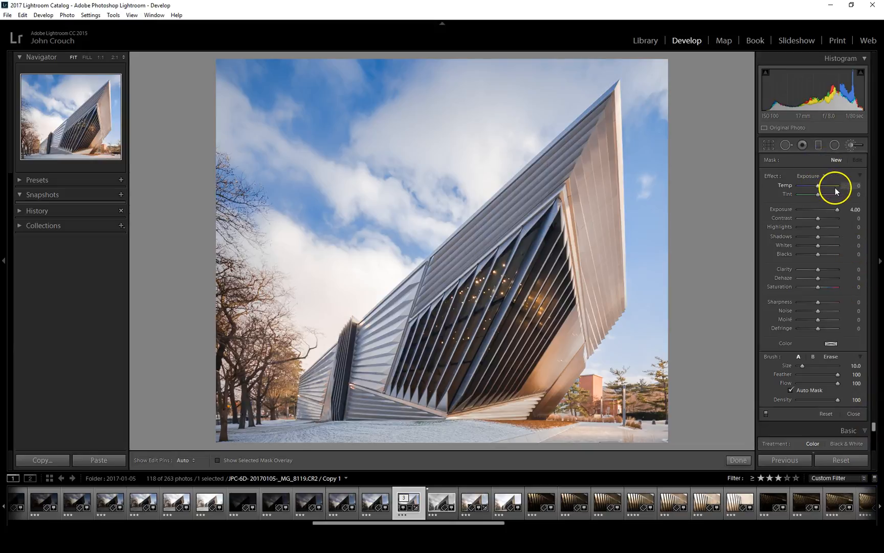
left_click_drag(820, 210, 814, 209)
left_click(101, 57)
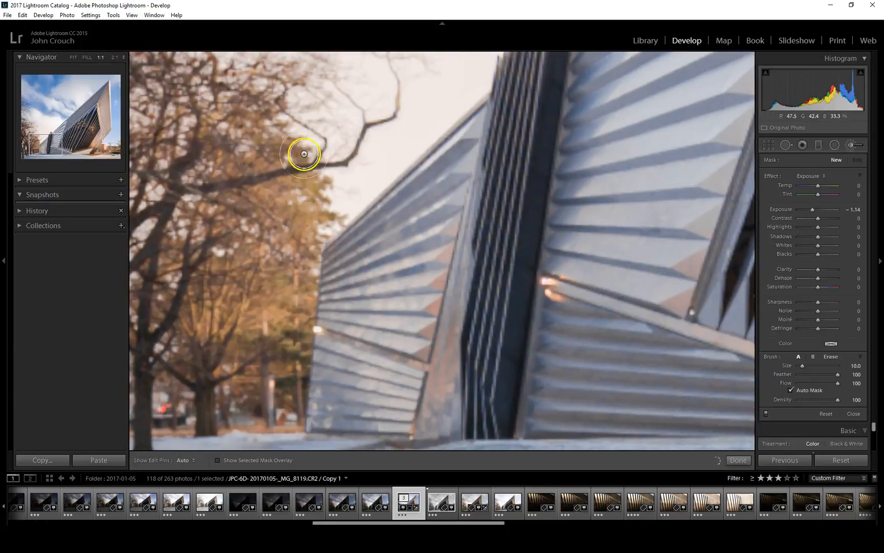
left_click(104, 147)
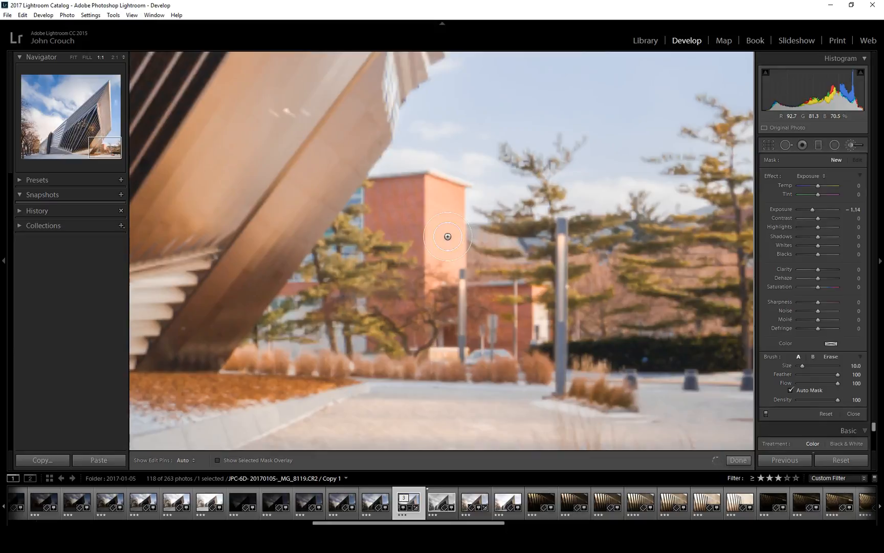
key("h")
mouse_move(431, 183)
left_mouse_down()
mouse_move(433, 164)
mouse_move(432, 226)
mouse_move(428, 184)
mouse_move(459, 193)
mouse_move(462, 265)
mouse_move(445, 241)
mouse_move(432, 281)
mouse_move(445, 278)
mouse_move(437, 282)
mouse_move(429, 239)
mouse_move(445, 219)
mouse_move(440, 197)
mouse_move(438, 278)
left_mouse_up()
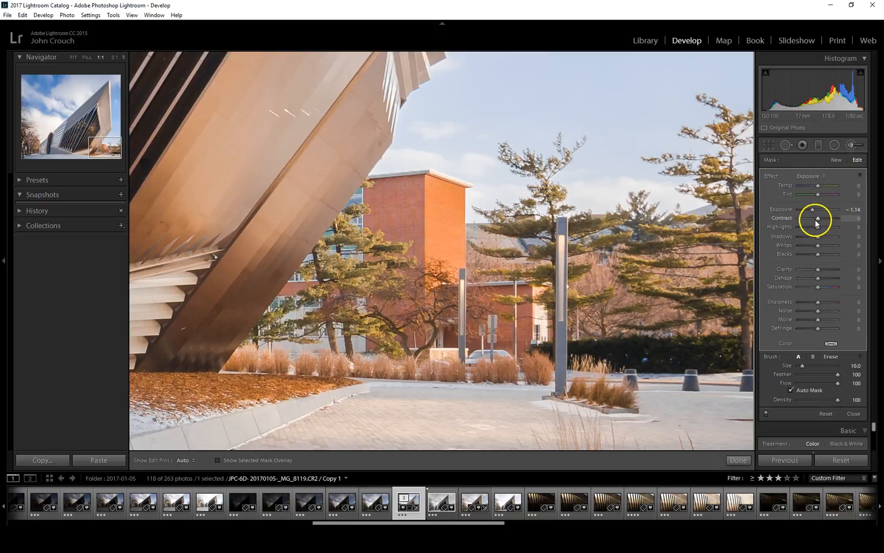
- Set the saturation to −36 and the clarity to −26 for the brushed brick building
left_click_drag(817, 287, 814, 288)
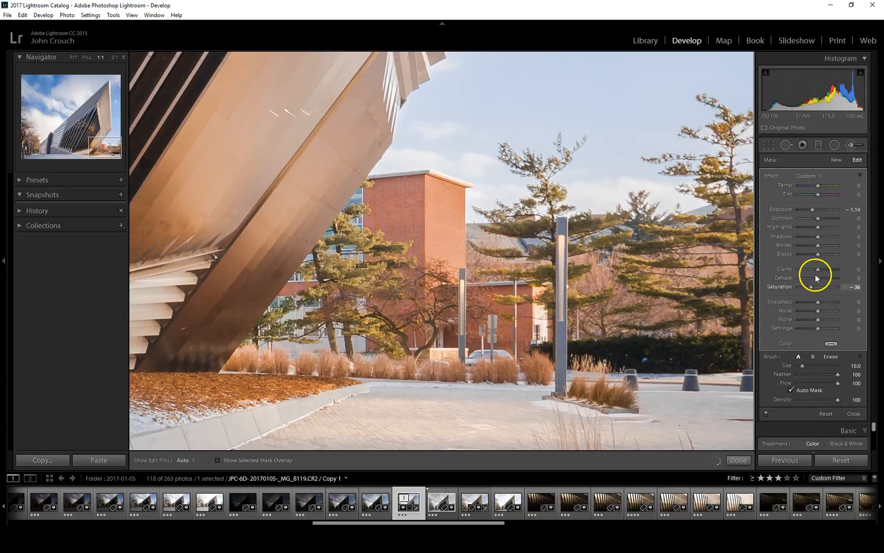
left_click_drag(818, 270, 812, 269)
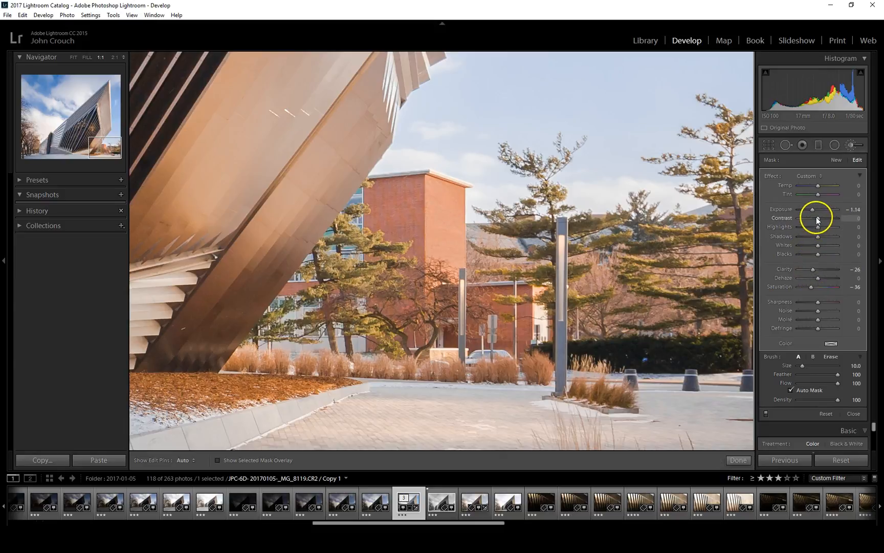
- Set the contrast to −36 and highlights to −31 for the brushed brick building, and compare the photo with the brush edits off and on
left_click_drag(817, 227, 810, 219)
left_click(766, 414)
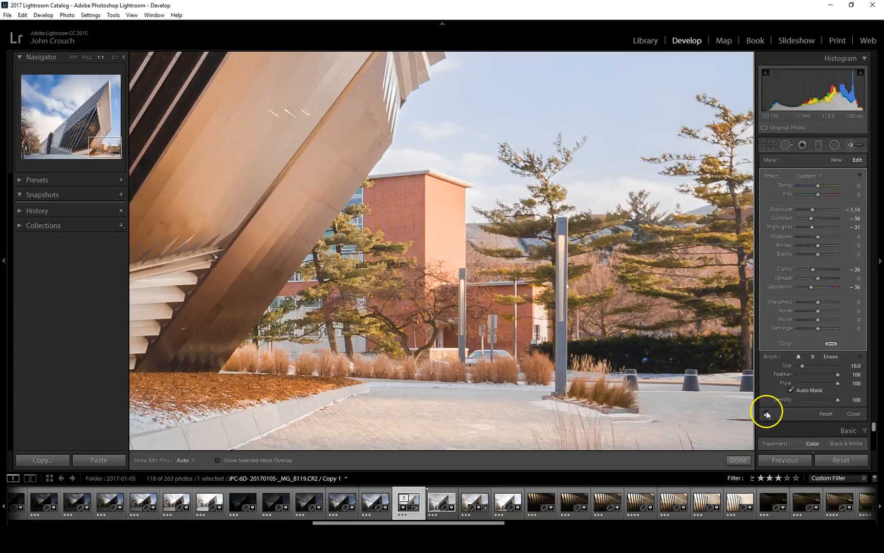
left_click(767, 413)
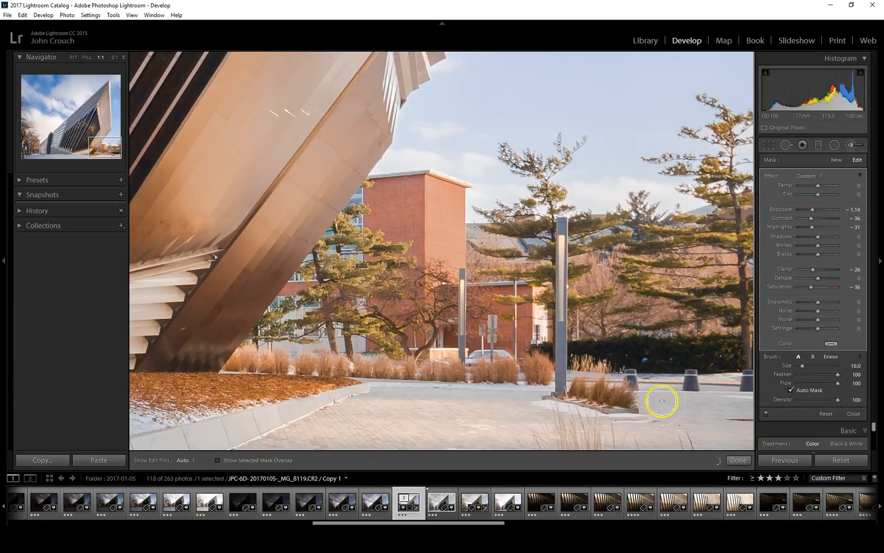
left_click(75, 58)
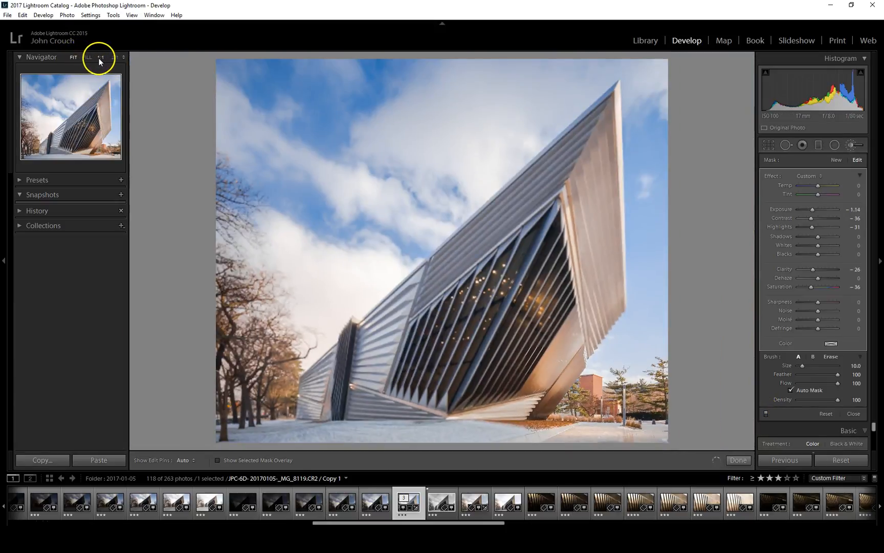
left_click(100, 57)
left_click(76, 58)
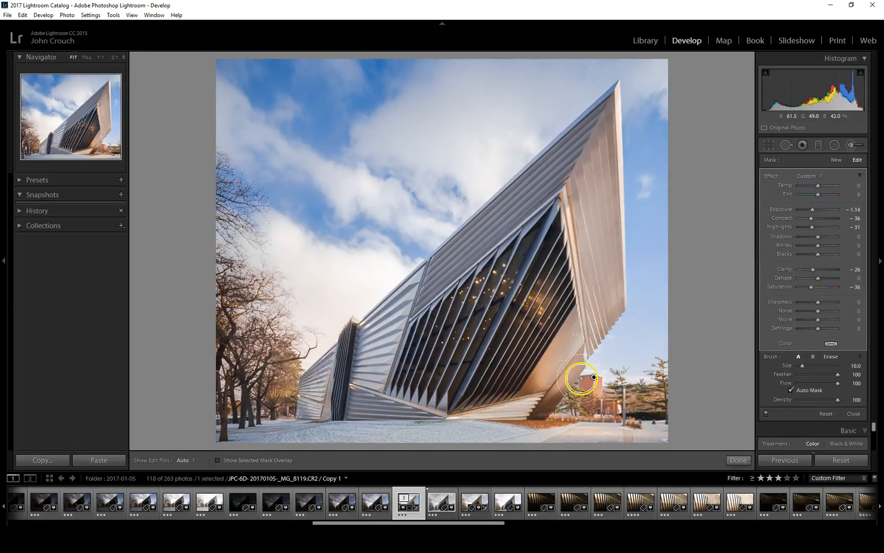
- Scale back the brick building's entire brush adjustment to exposure −0.65, contrast −20, highlights −18, clarity −15 and saturation −20
mouse_move(582, 378)
left_mouse_down()
mouse_move(618, 369)
mouse_move(606, 348)
mouse_move(596, 352)
mouse_move(600, 371)
left_mouse_up()
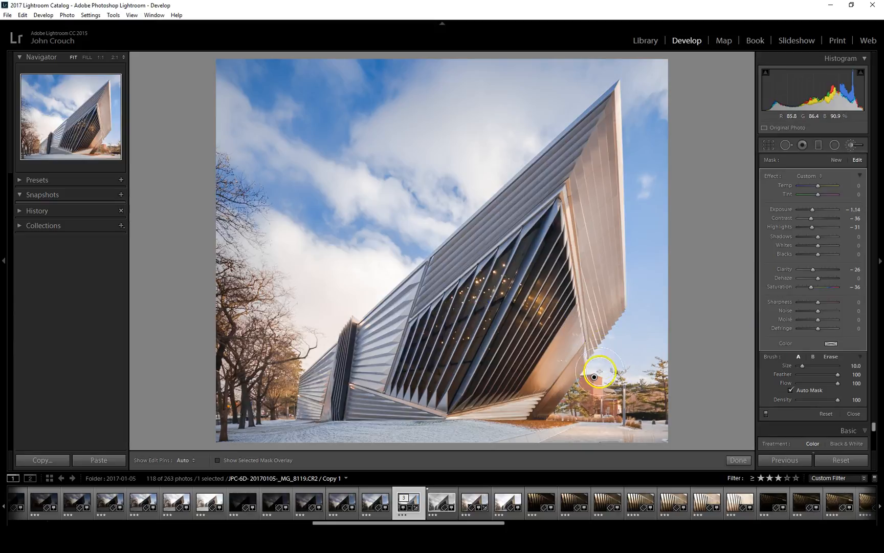
key("alt")
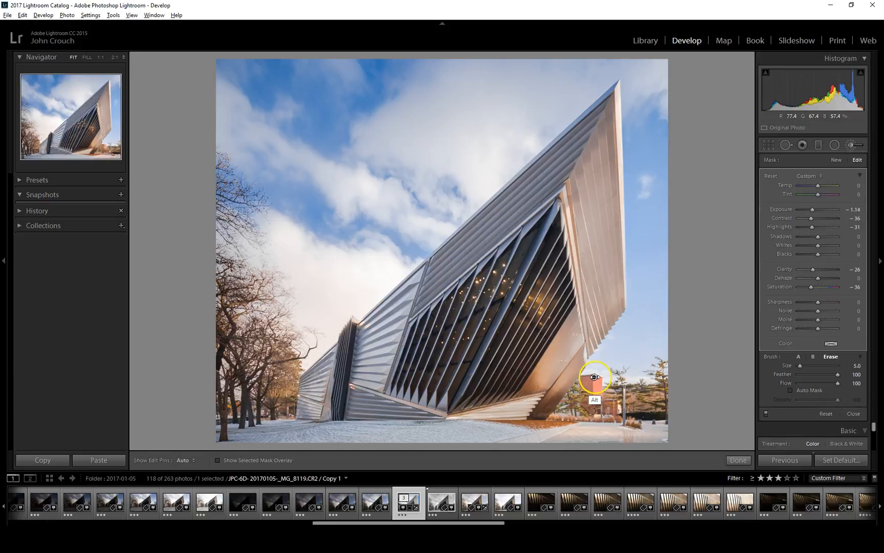
left_click(594, 377)
left_click_drag(595, 377, 569, 375)
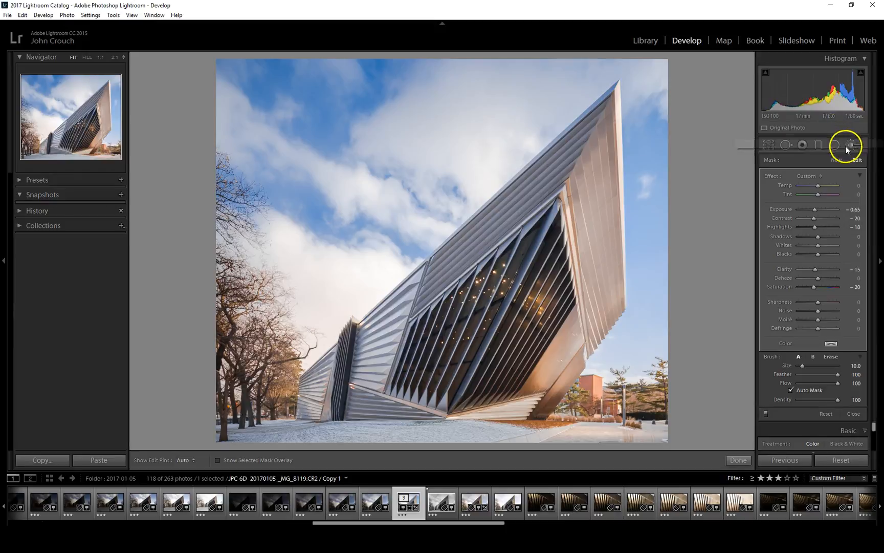
- Start a new adjustment brush at exposure −0.95 without Auto Mask and paint over the bright paving and background beside the building's right base
left_click(840, 162)
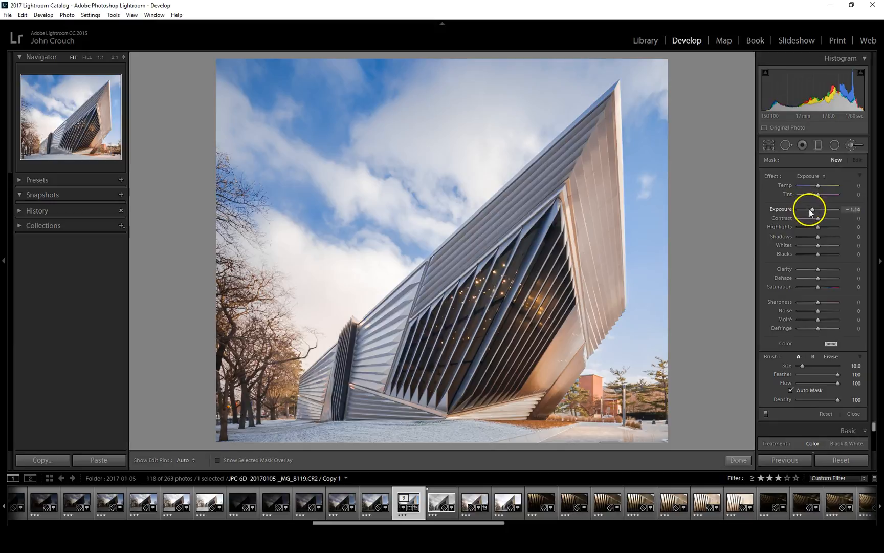
left_click_drag(812, 210, 813, 210)
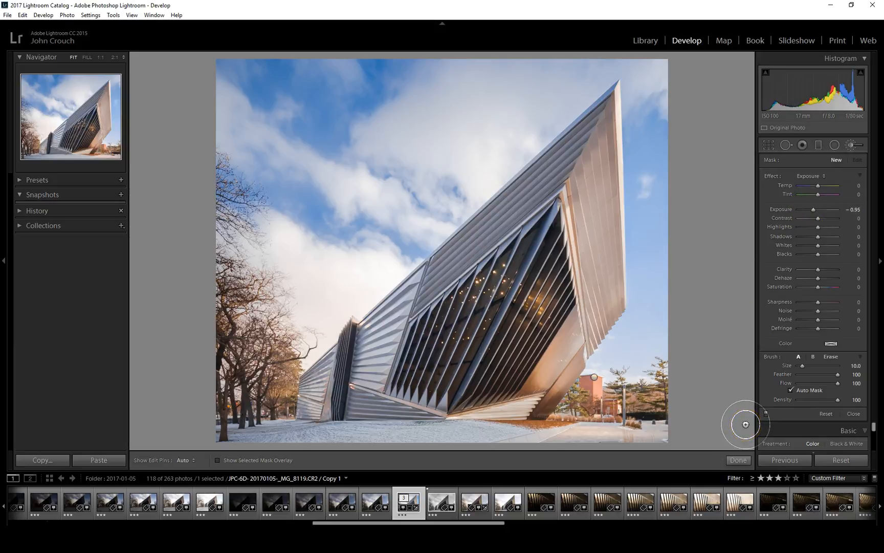
left_click(793, 389)
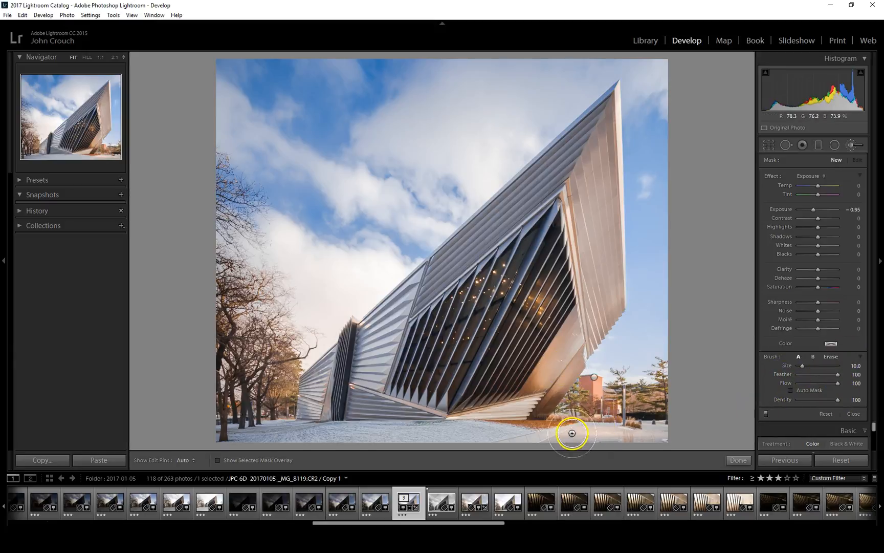
left_click_drag(573, 434, 665, 433)
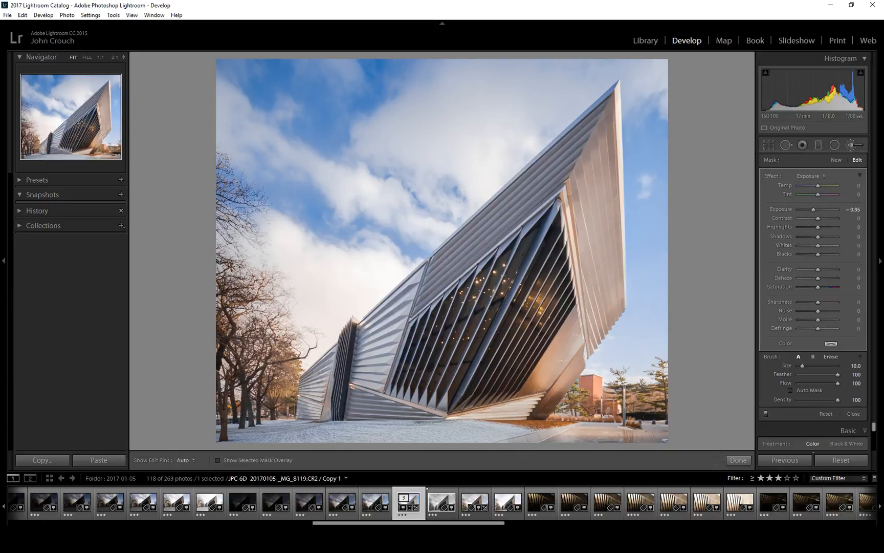
mouse_move(351, 542)
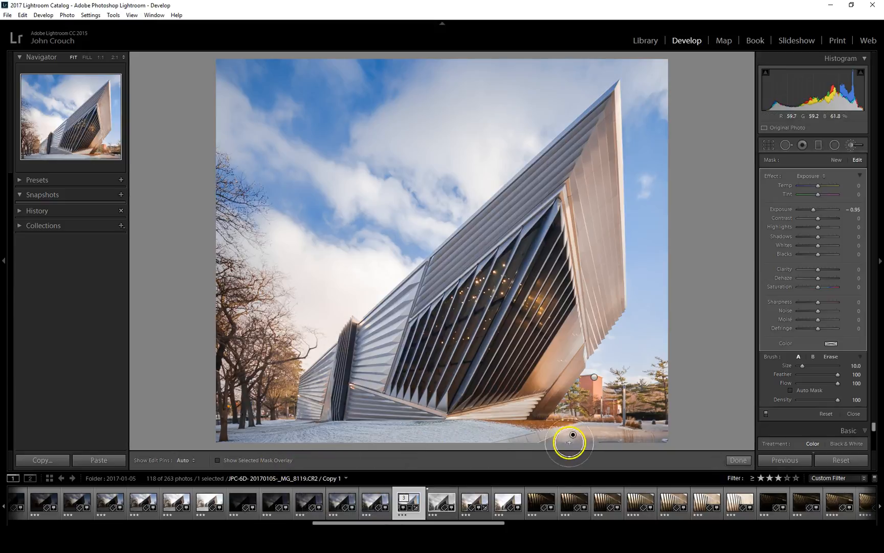
mouse_move(662, 397)
left_mouse_down()
mouse_move(634, 398)
mouse_move(675, 400)
left_mouse_up()
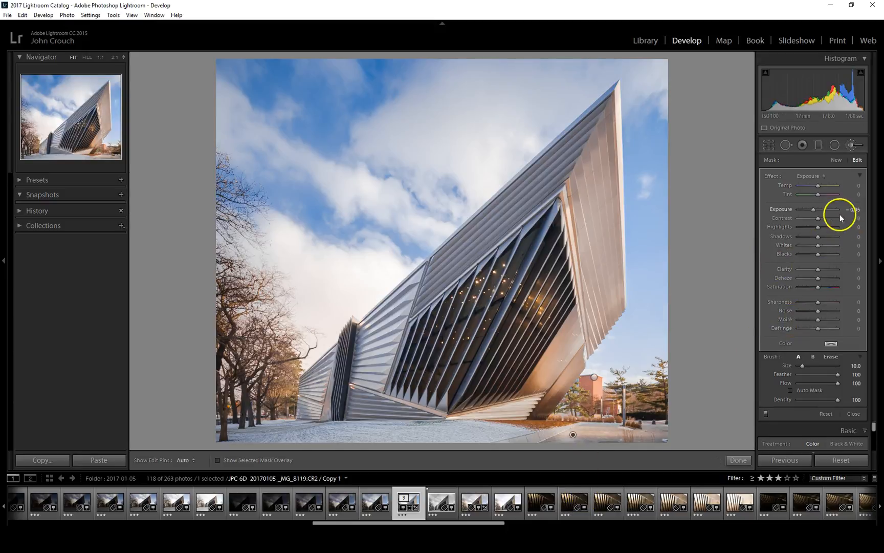
- Set the paving brush to exposure −0.48, contrast −31, highlights −38, shadows −14, whites −19, blacks 14, clarity −21 and saturation −24
mouse_move(814, 209)
left_mouse_down()
mouse_move(835, 209)
mouse_move(818, 210)
left_mouse_up()
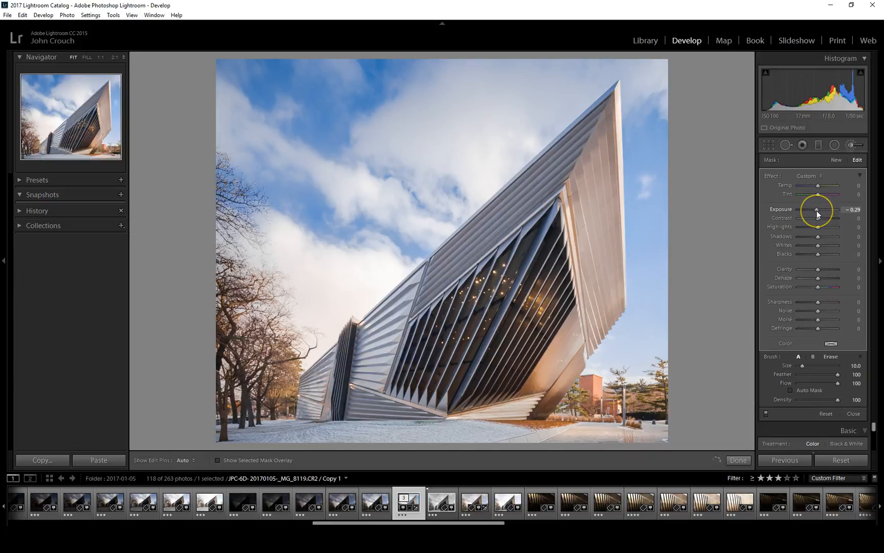
left_click_drag(820, 214, 814, 269)
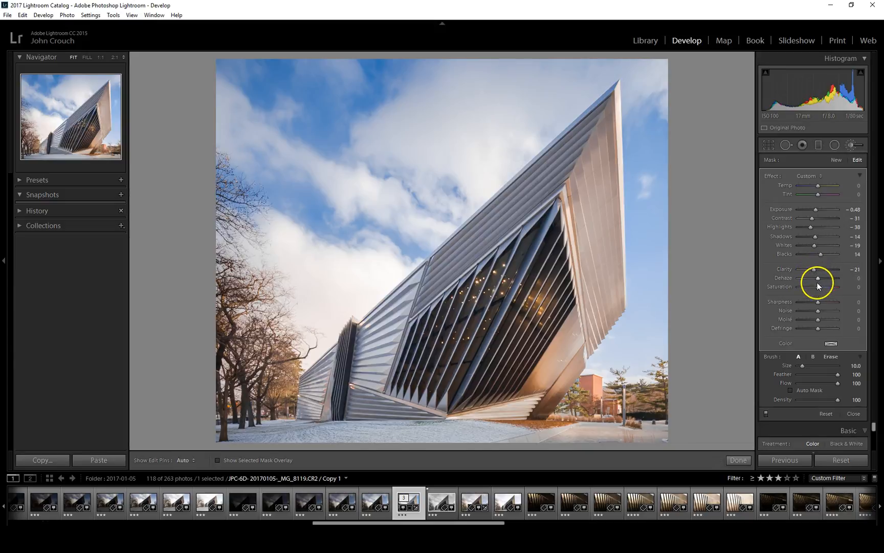
left_click_drag(819, 287, 814, 286)
left_click_drag(817, 288, 817, 290)
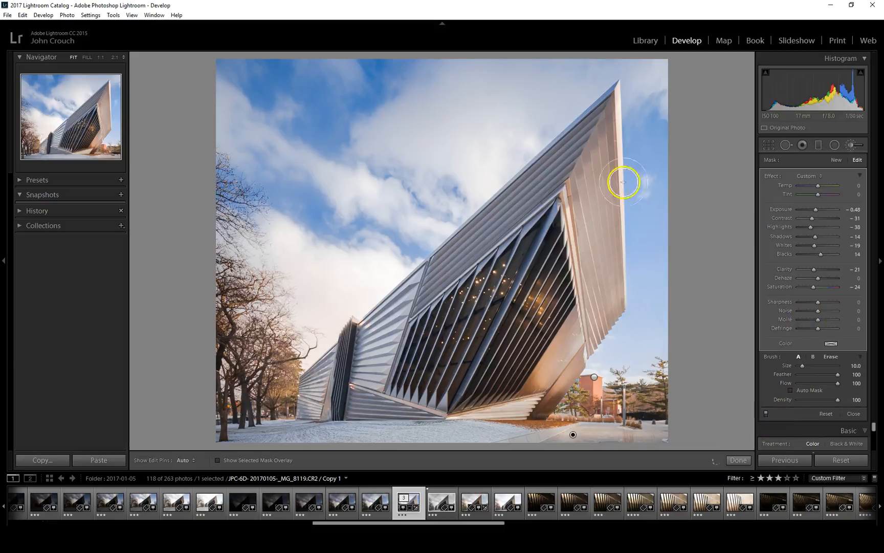
- Start a new adjustment brush with the Saturation effect at 25 and paint over the building's right-hand facade with the edit pins hidden
left_click(835, 161)
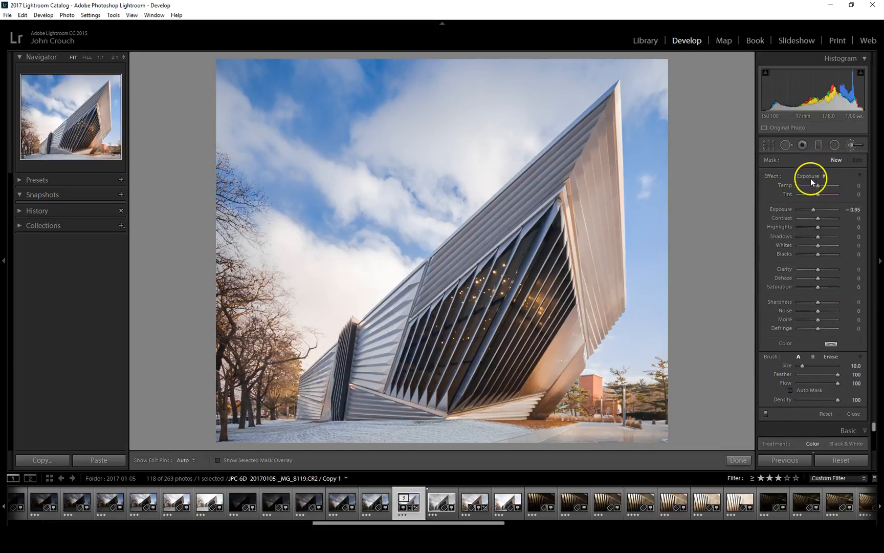
left_click(811, 177)
left_click(721, 115)
key("h")
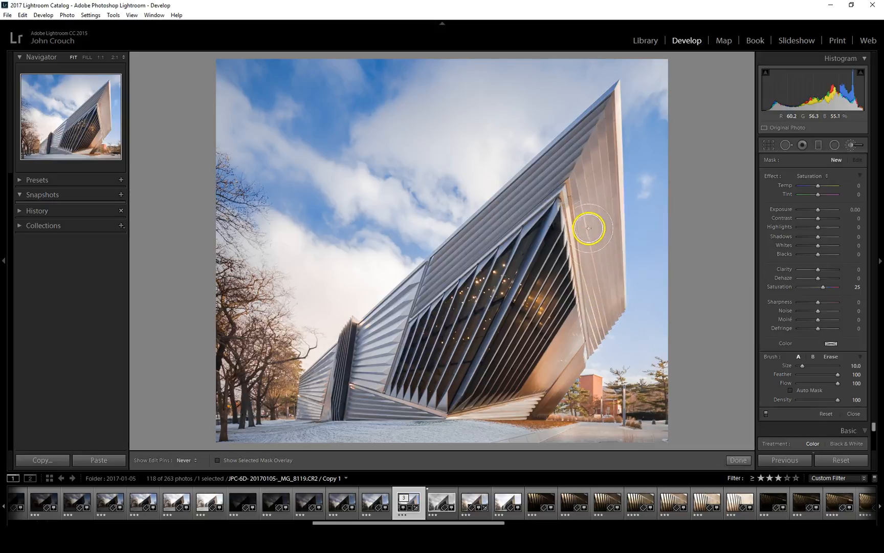
mouse_move(611, 261)
left_mouse_down()
mouse_move(609, 120)
mouse_move(604, 183)
left_mouse_up()
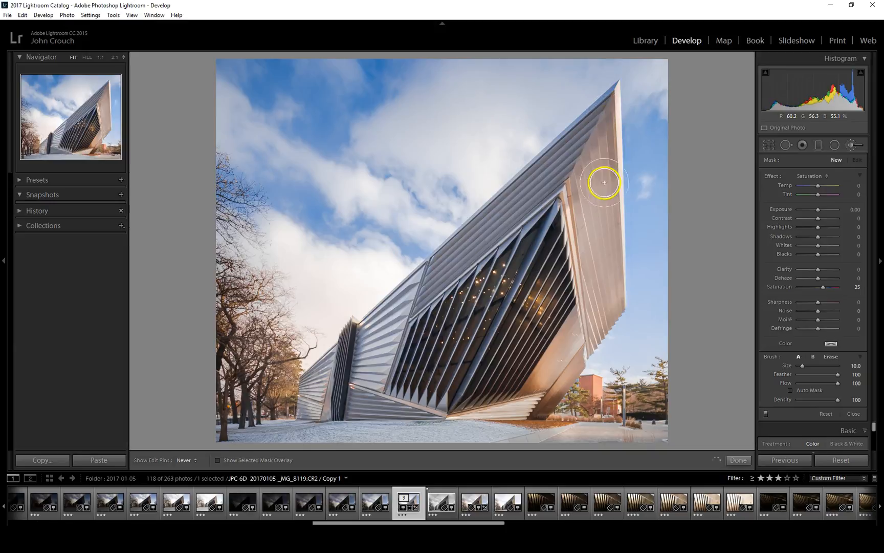
left_click_drag(590, 296, 595, 338)
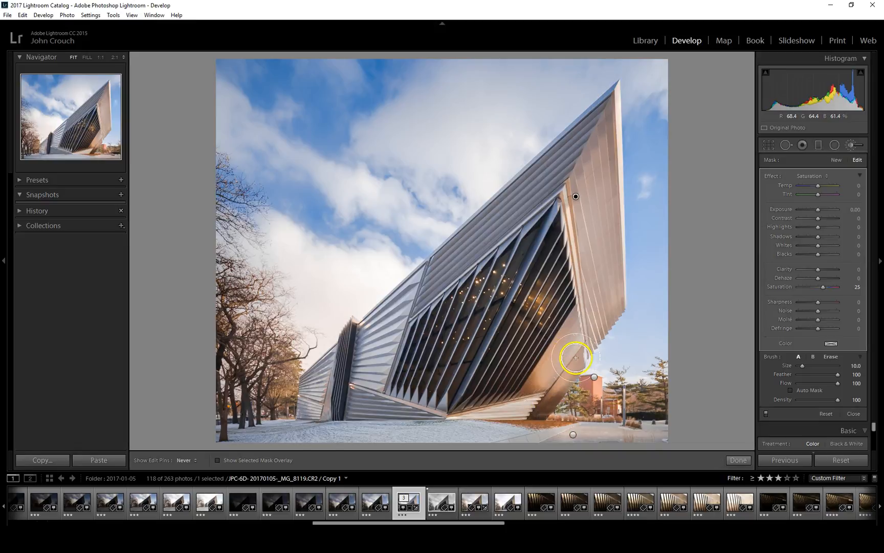
key("h")
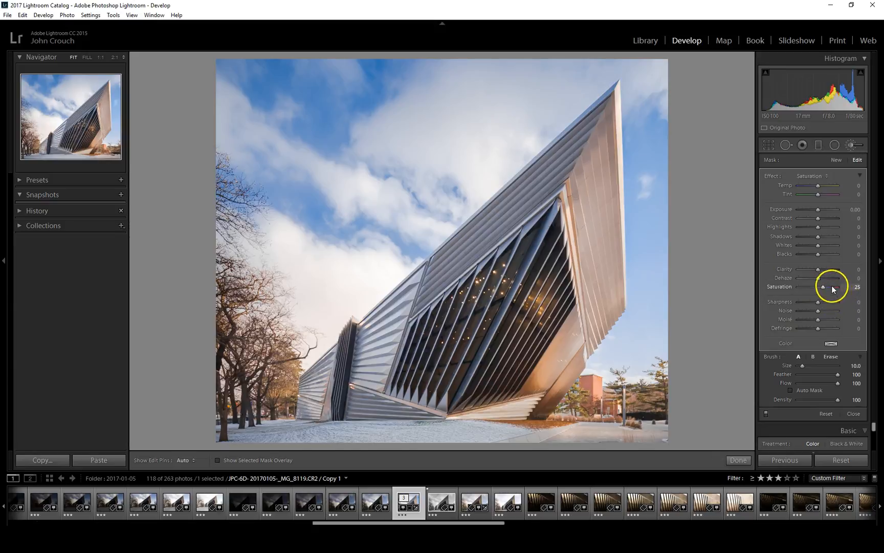
- Try the facade brush's saturation at 100, set it to 36, and compare the photo with the brush edits off and on
left_click_drag(824, 285, 841, 286)
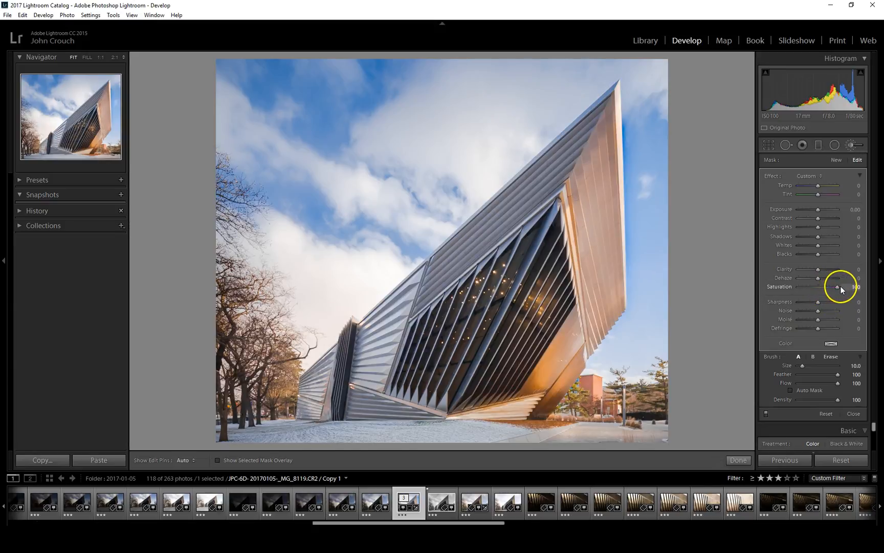
left_click_drag(781, 290, 826, 290)
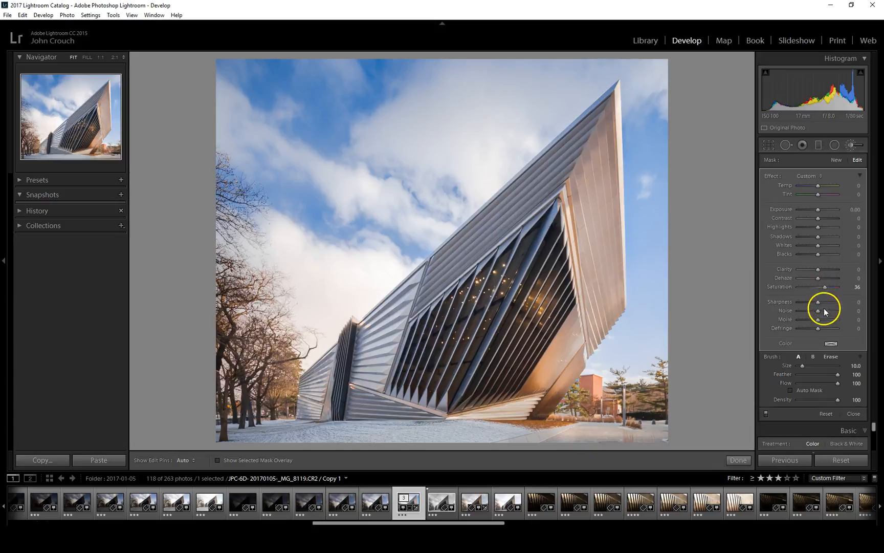
left_click(767, 412)
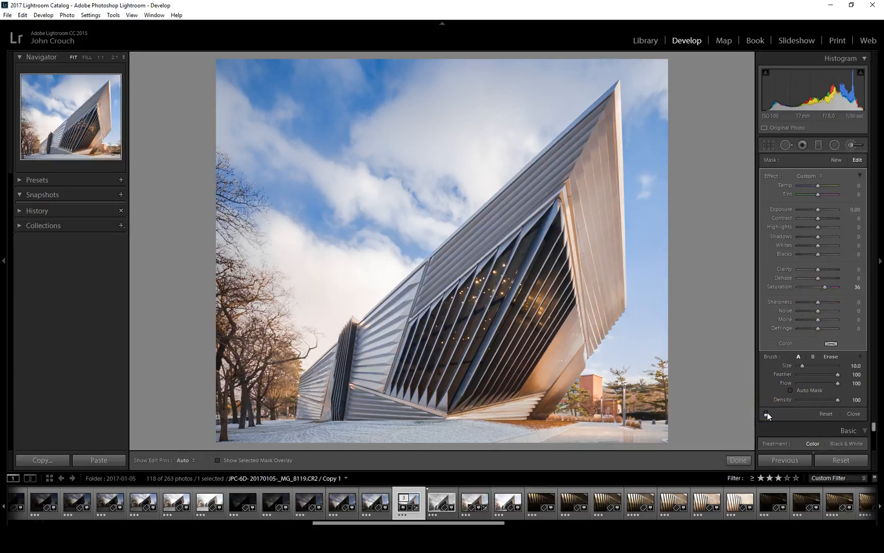
left_click(767, 412)
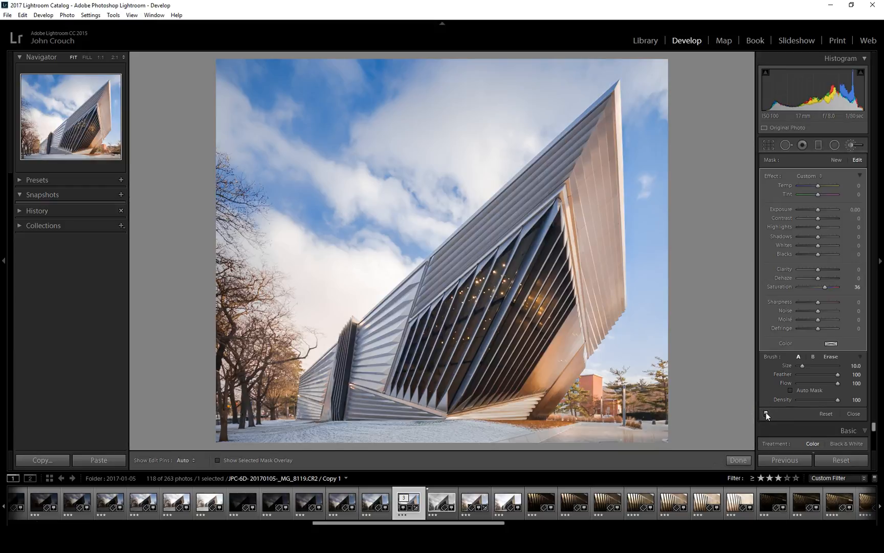
- Try clarity, highlights and shadows changes on the facade brush, and close the adjustment brush
mouse_move(819, 268)
left_mouse_down()
mouse_move(827, 268)
mouse_move(819, 268)
left_mouse_up()
mouse_move(819, 227)
left_mouse_down()
mouse_move(809, 235)
mouse_move(820, 235)
left_mouse_up()
left_click(852, 414)
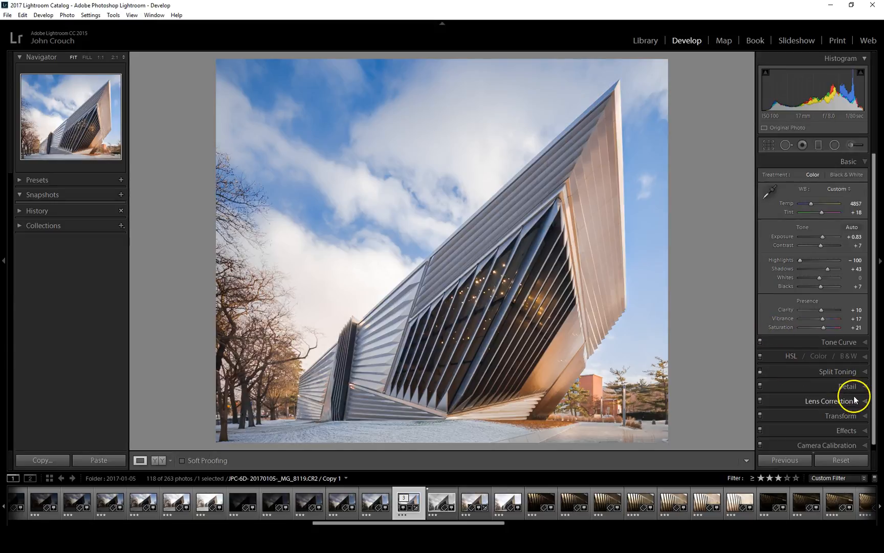
- Create a virtual copy of the edited photo and compare the unedited Copy 2 with the finished Copy 1
left_click_drag(874, 302, 874, 332)
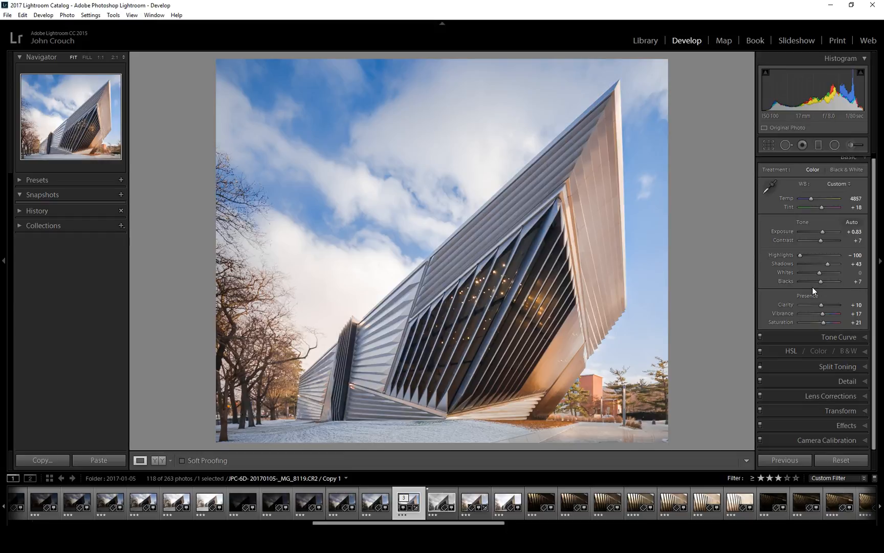
key("ctrl+apostrophe")
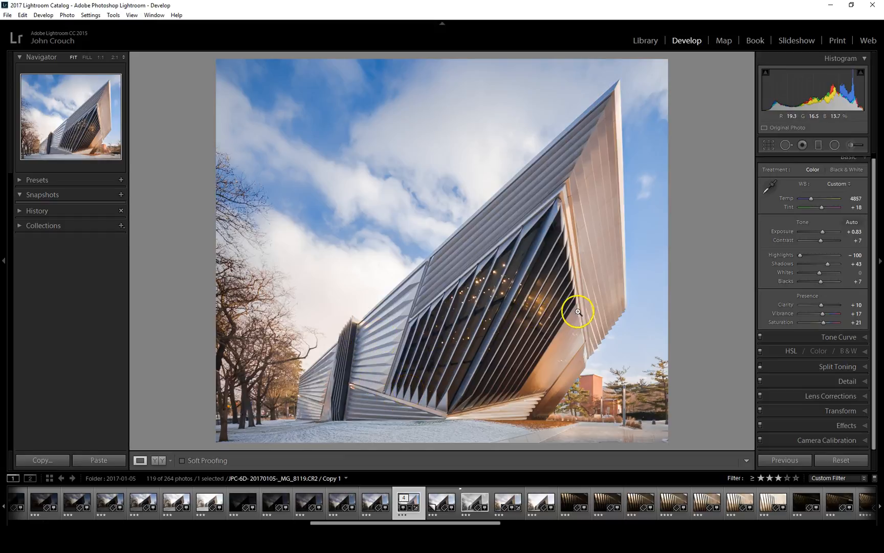
left_click(442, 496)
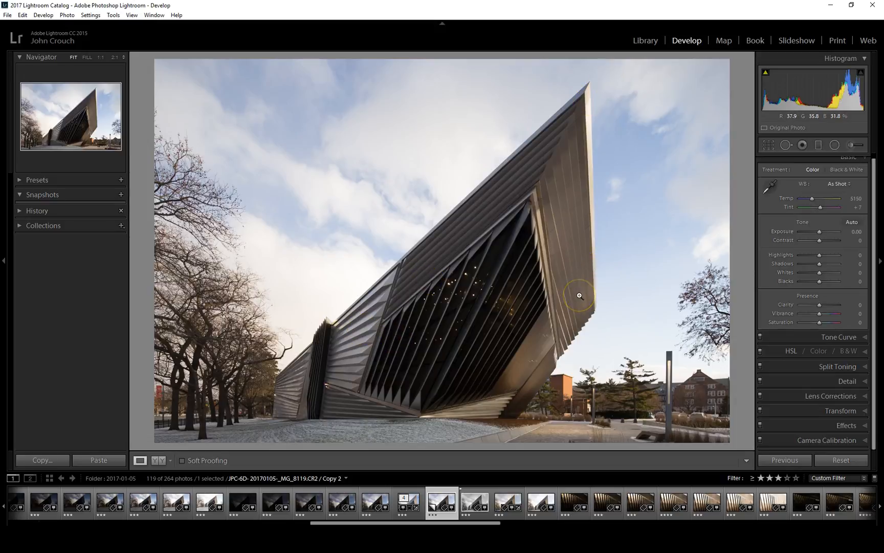
left_click(406, 490)
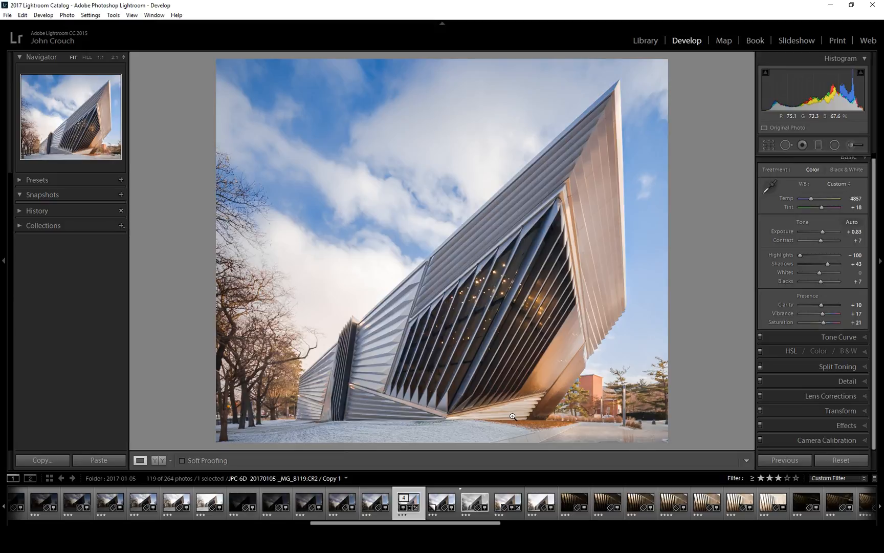
left_click(513, 418)
left_click(530, 419)
left_click(102, 465)
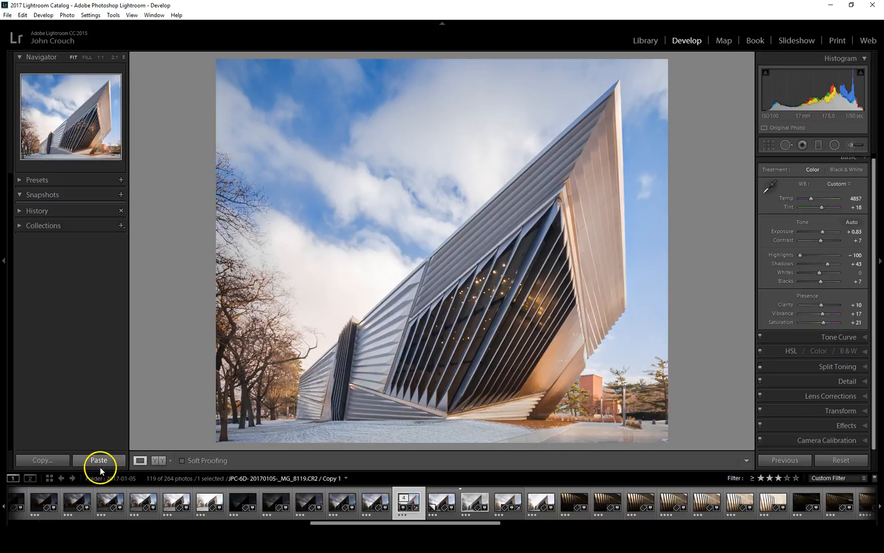